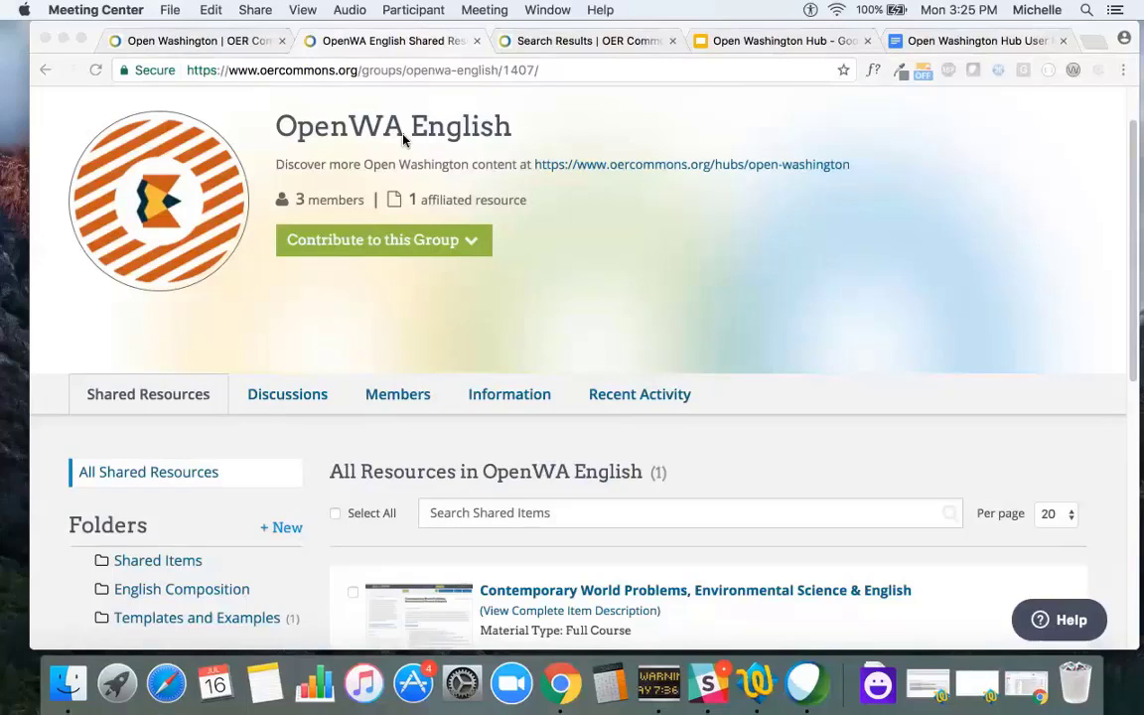
Start a new resource for the OpenWA English group with the Resource Builder and place the cursor in its body
scroll(404, 139, up, 2)
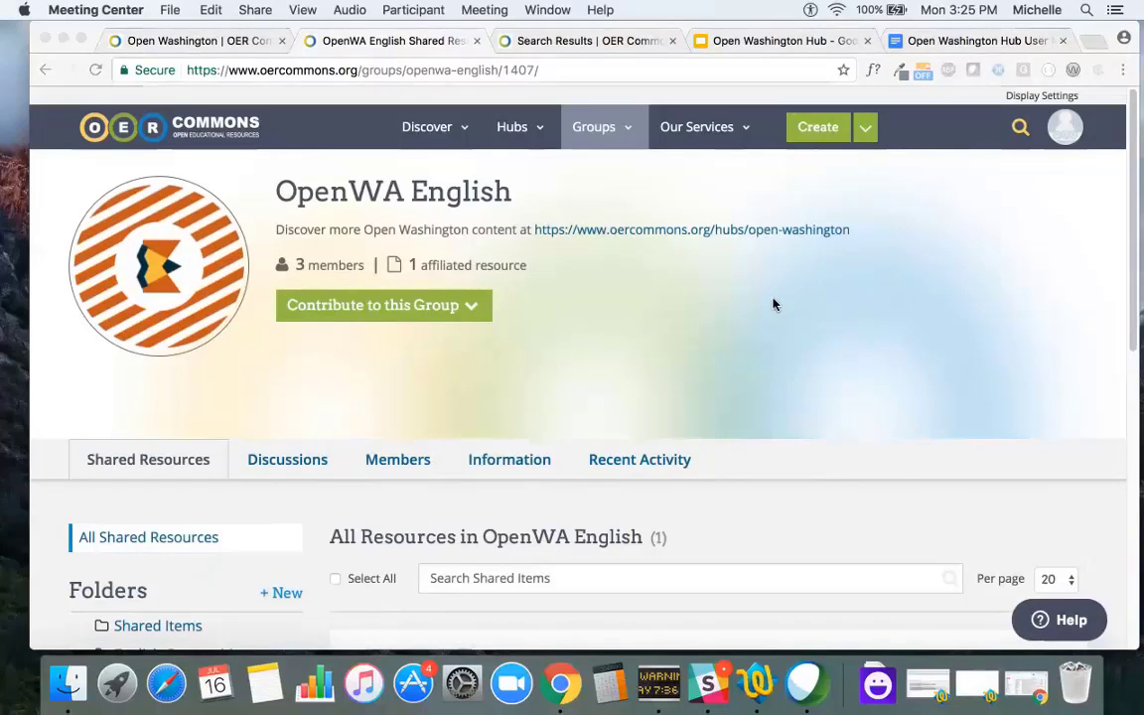
scroll(774, 303, down, 2)
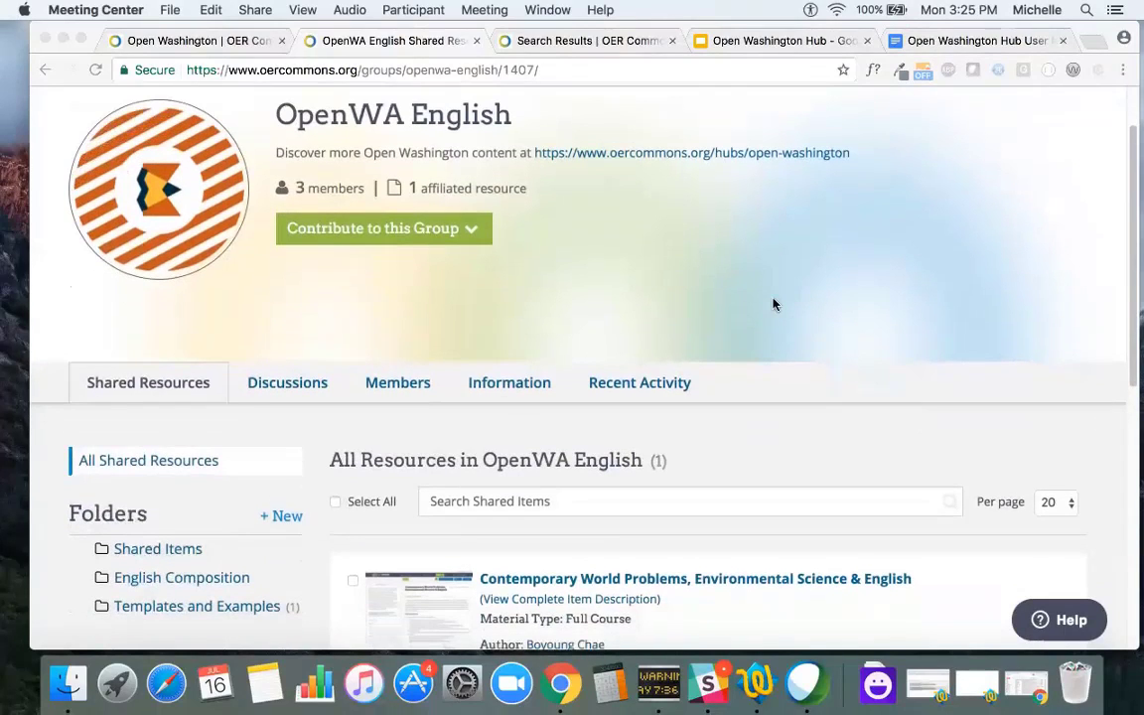
click(474, 235)
click(475, 237)
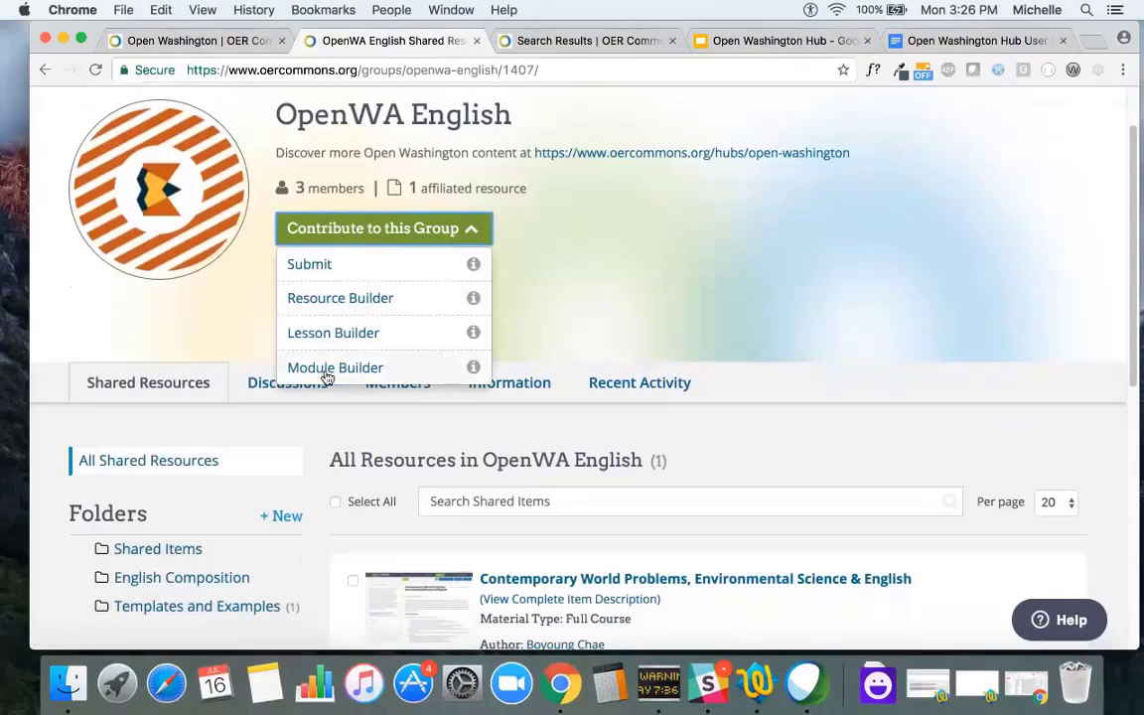
click(319, 301)
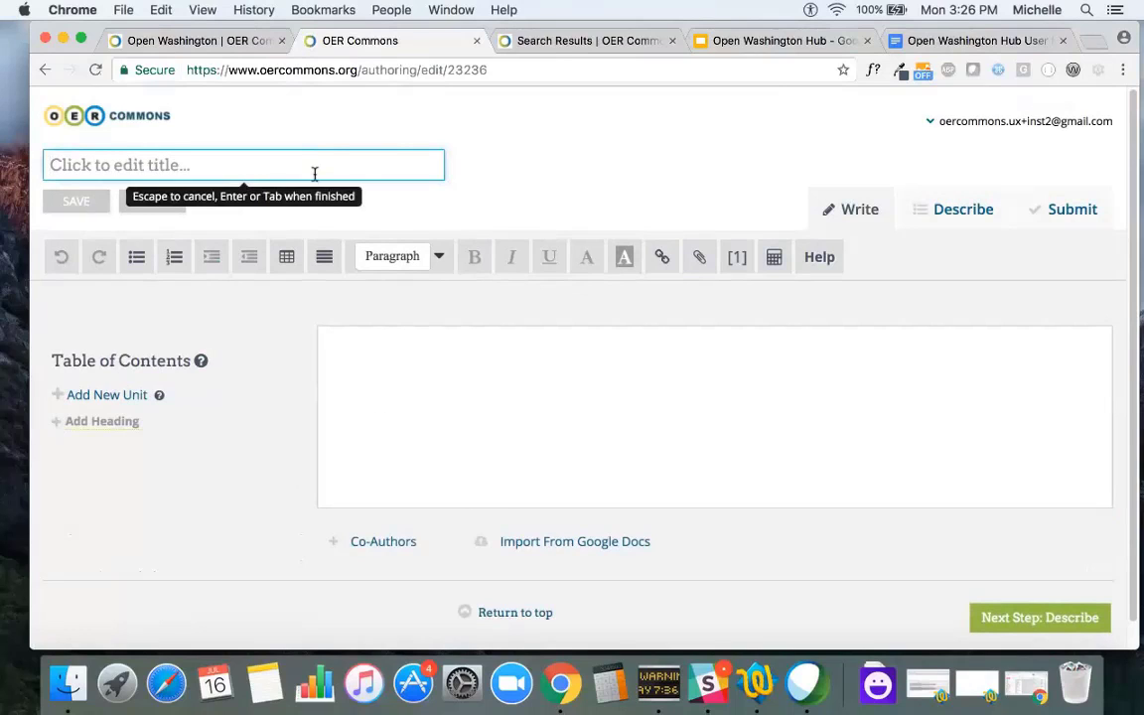
click(427, 373)
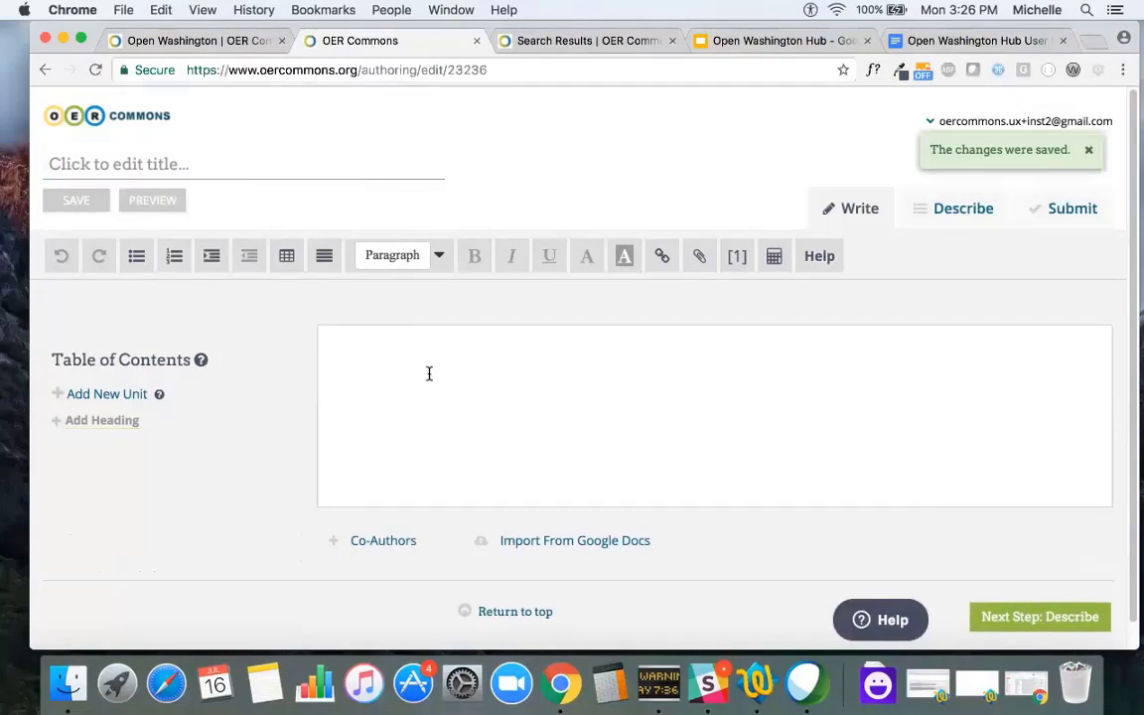
scroll(429, 374, down, 1)
scroll(428, 373, up, 1)
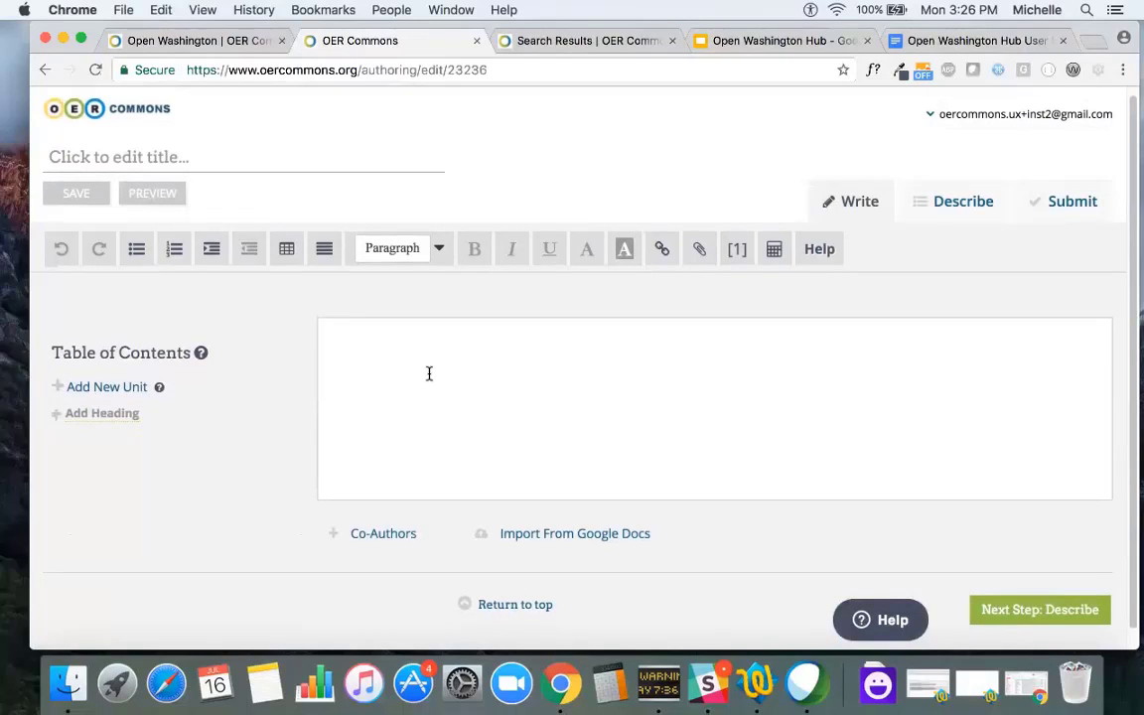
Return to the Open Washington hub and open the High School 21+ collection under System Projects
click(193, 45)
scroll(76, 222, down, 3)
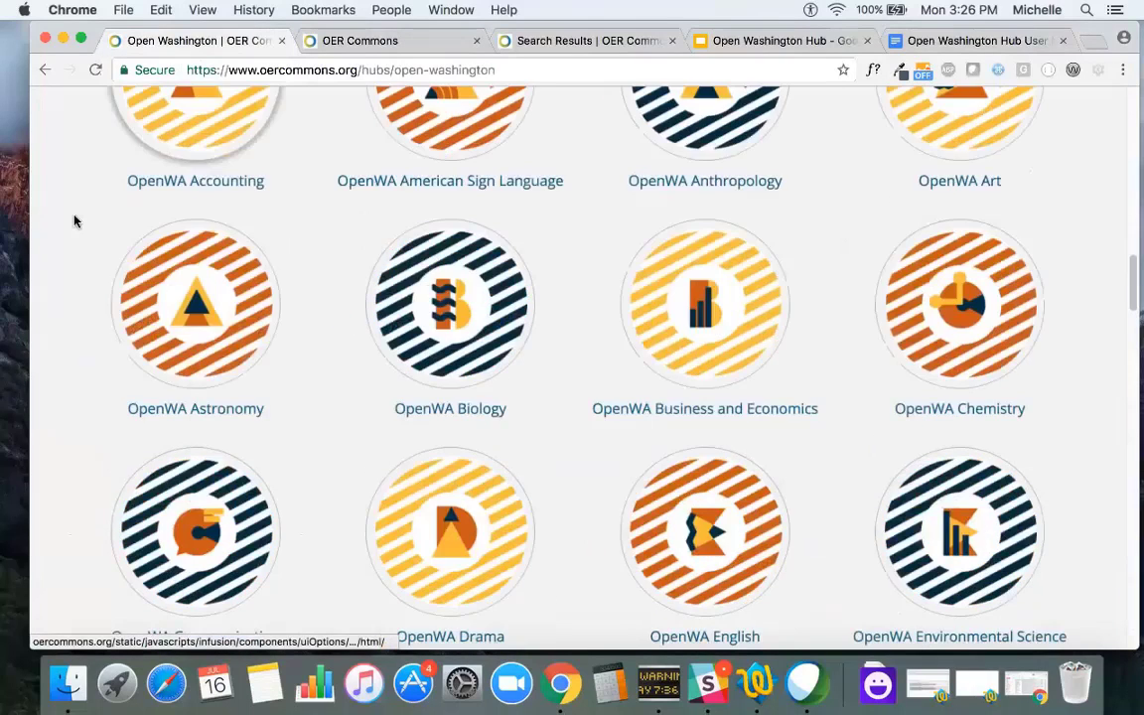
scroll(74, 221, down, 5)
scroll(75, 220, down, 10)
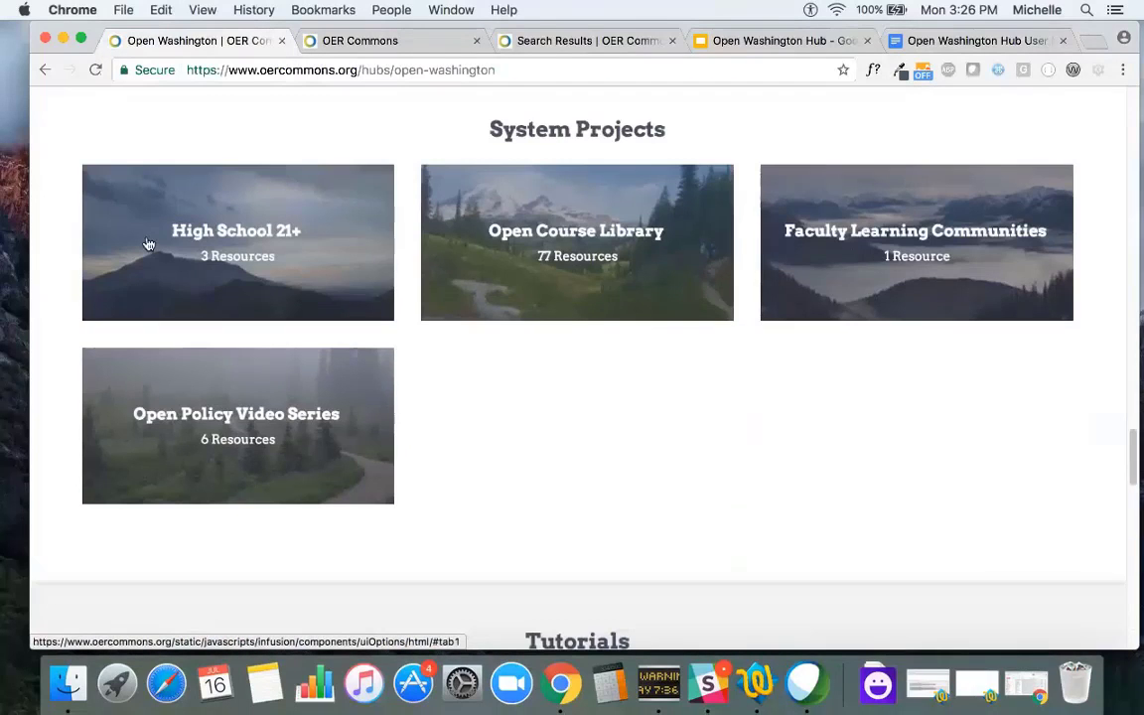
click(184, 245)
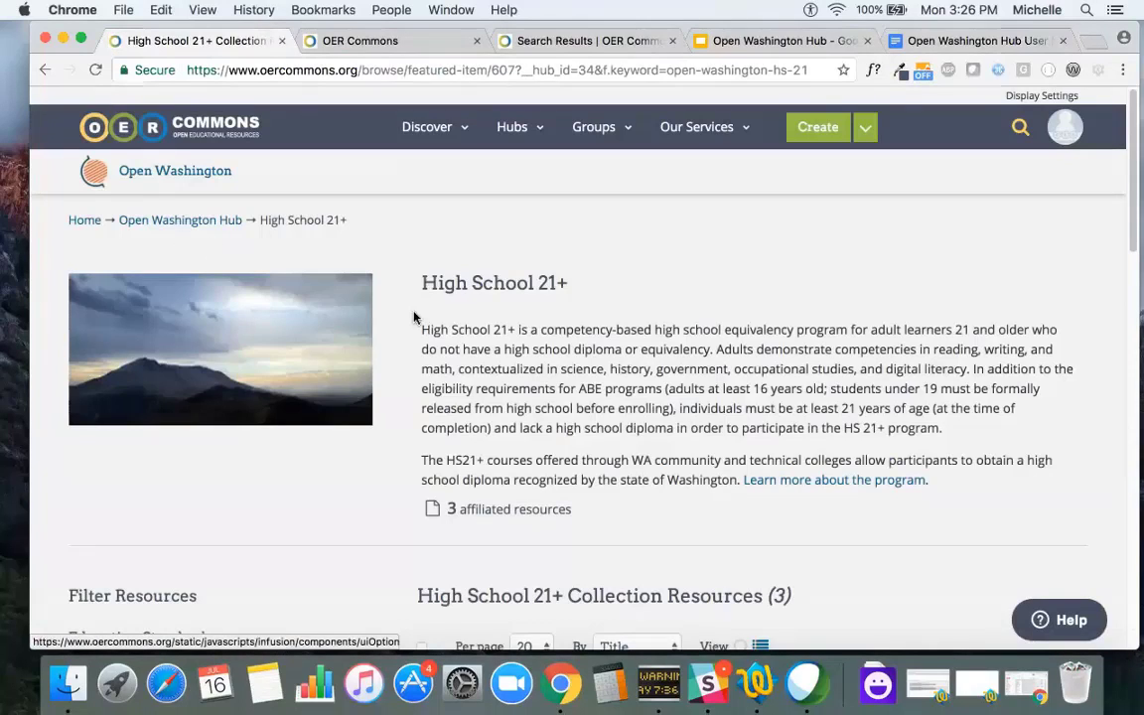
Find "Contemporary World Problems, Environmental Science & English" in the High School 21+ collection and view the full resource
scroll(415, 316, down, 3)
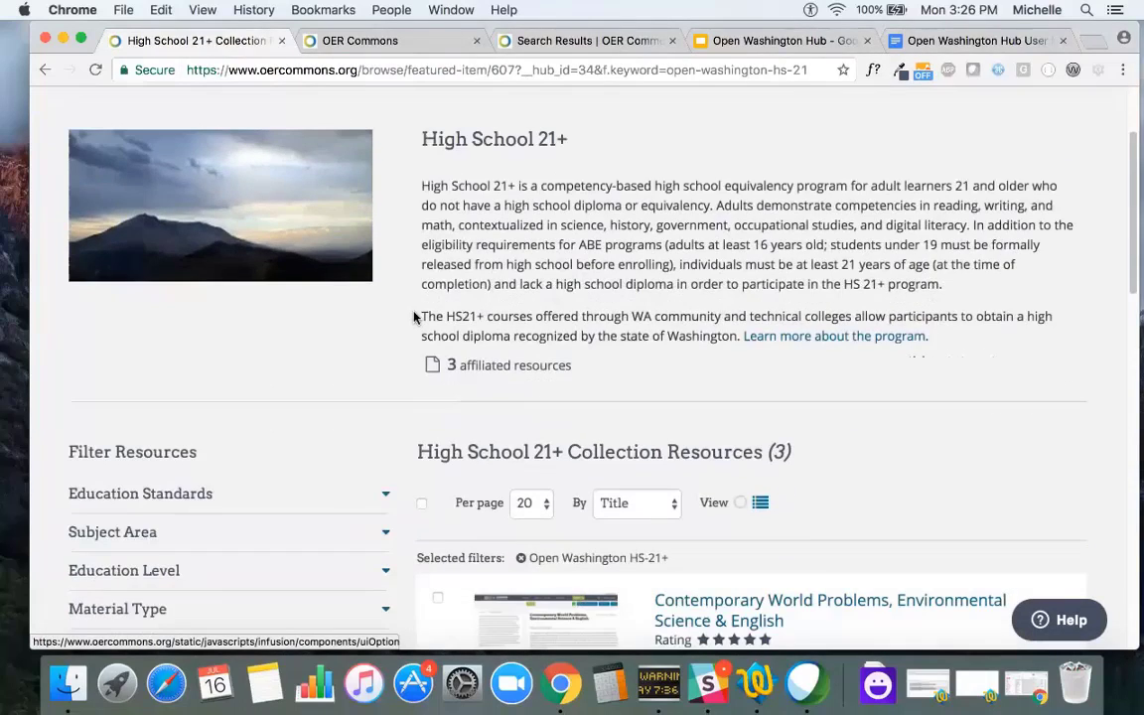
scroll(415, 316, down, 2)
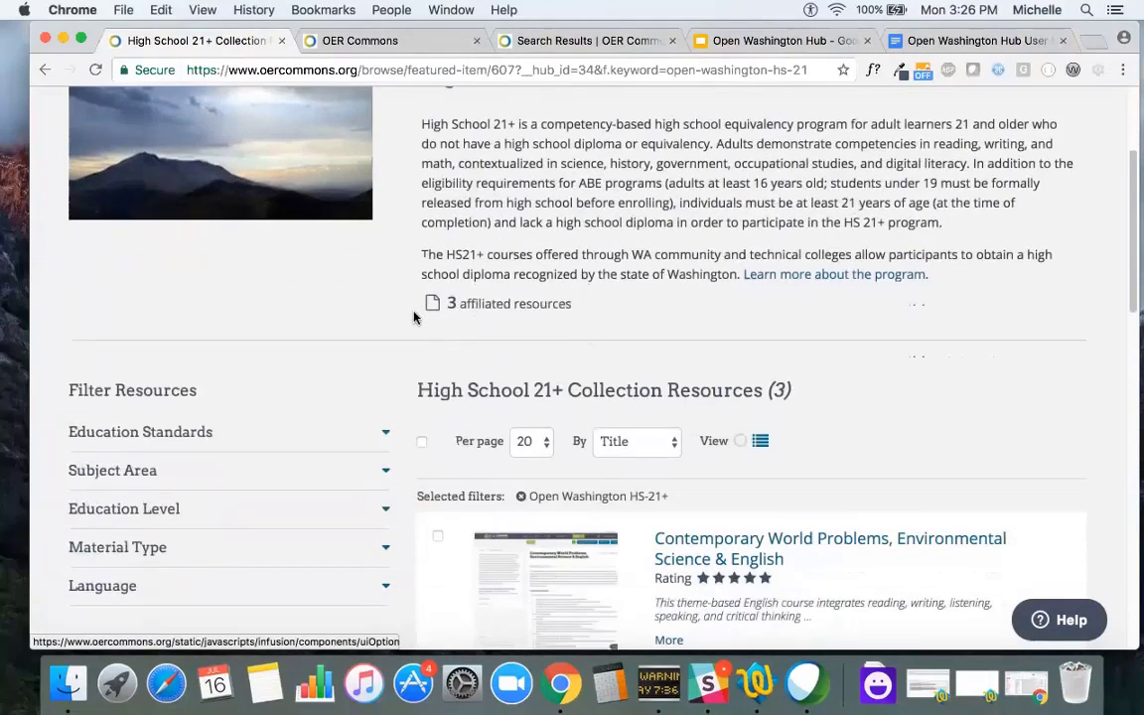
scroll(895, 298, down, 5)
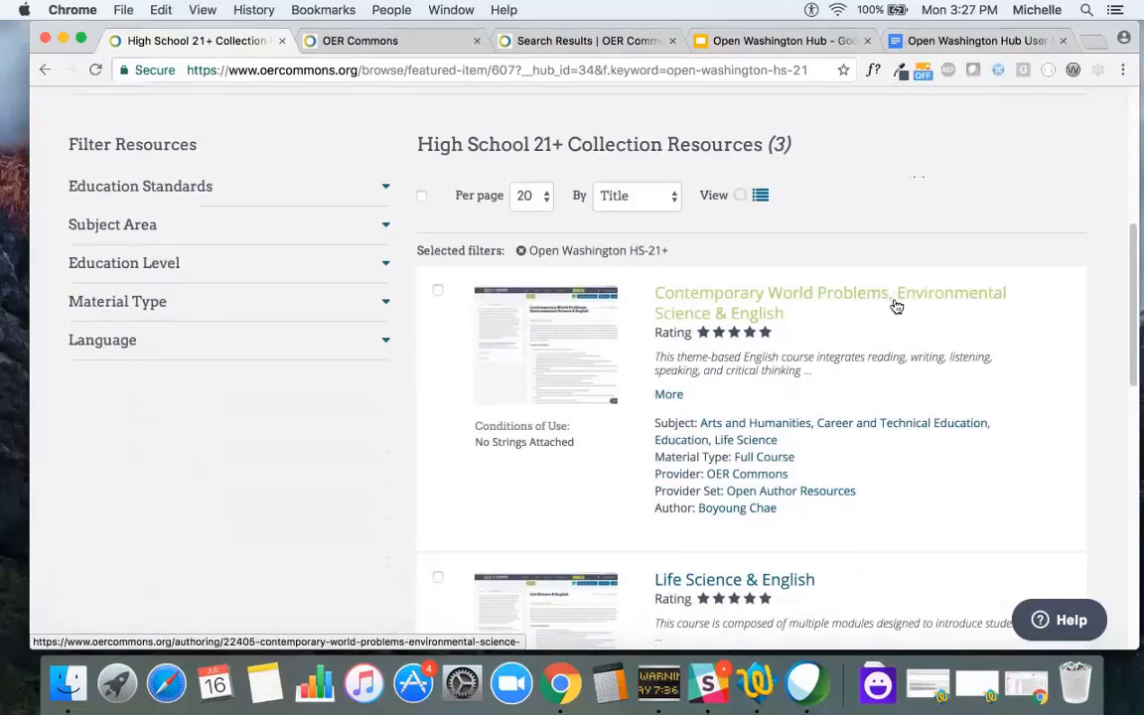
click(743, 301)
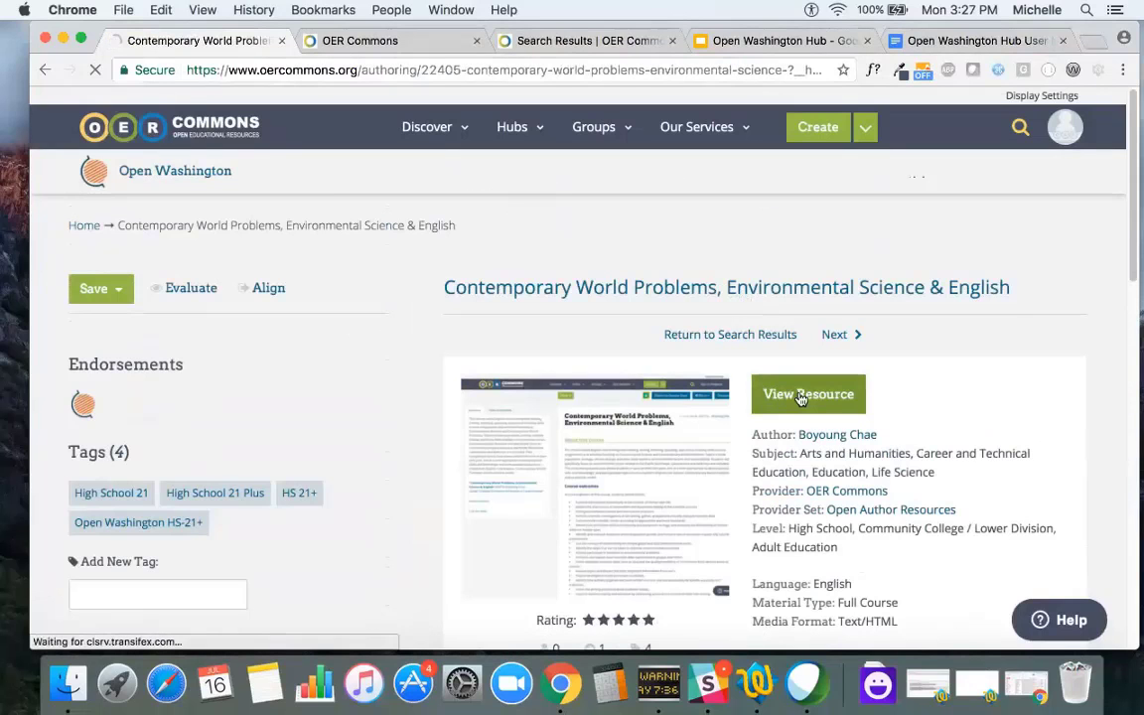
click(800, 396)
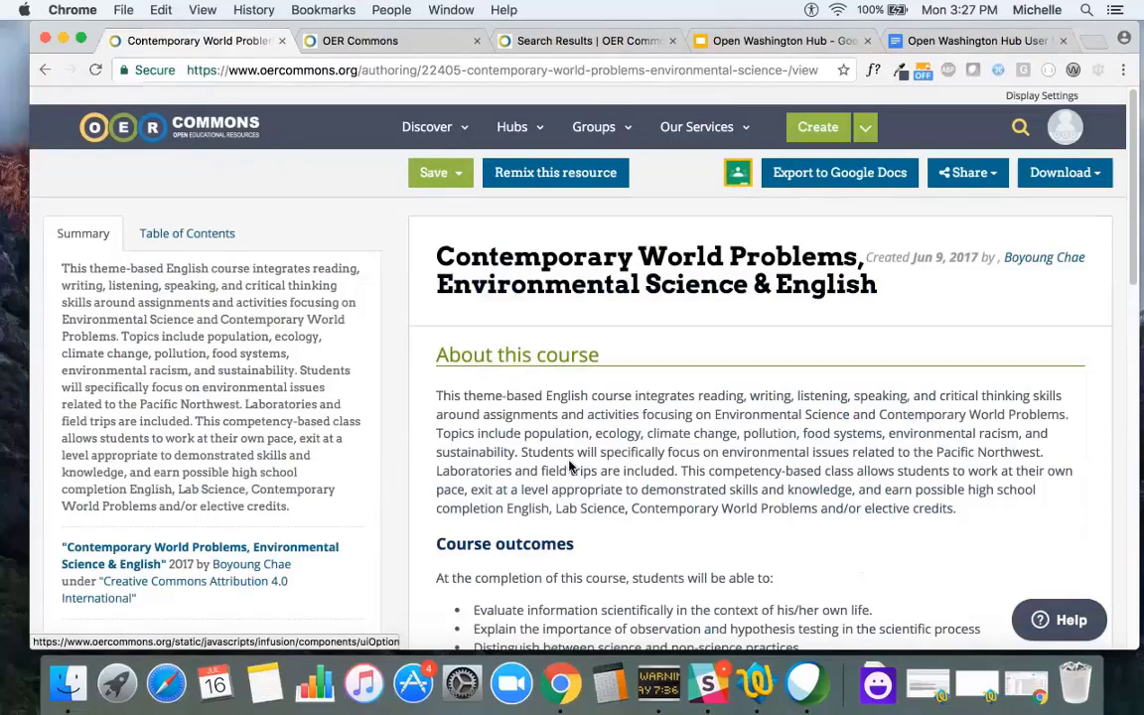
Examine the example course's description, outcomes, summary and the formats its content is available in
scroll(571, 467, down, 5)
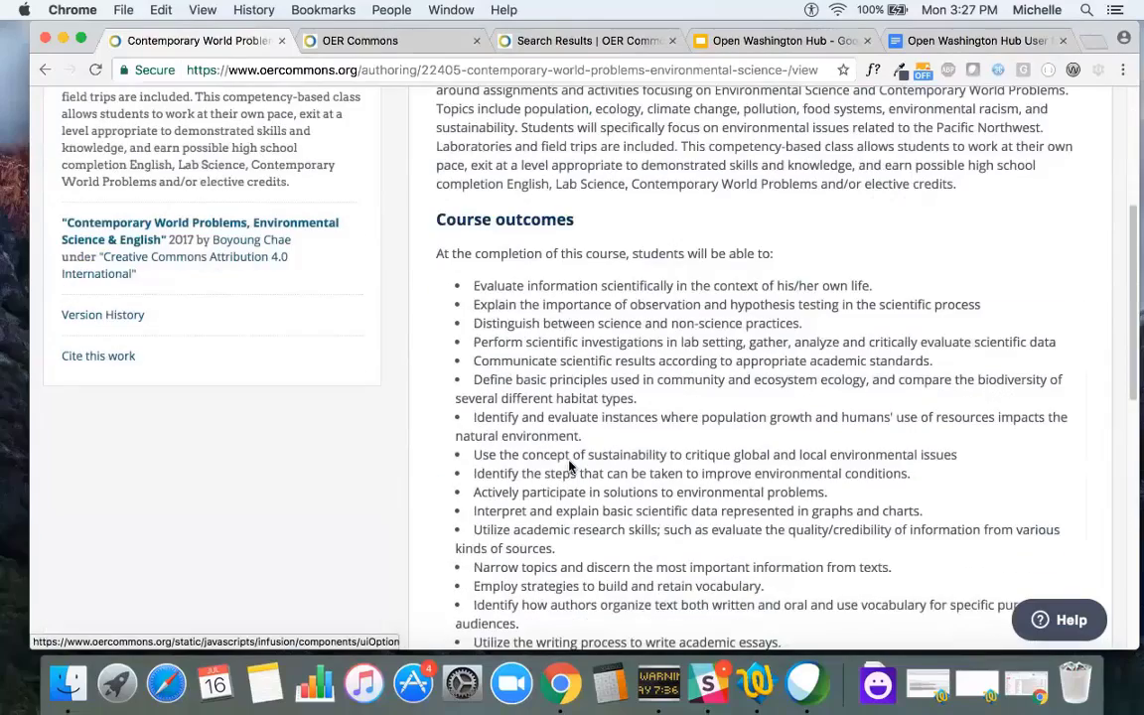
scroll(570, 466, up, 3)
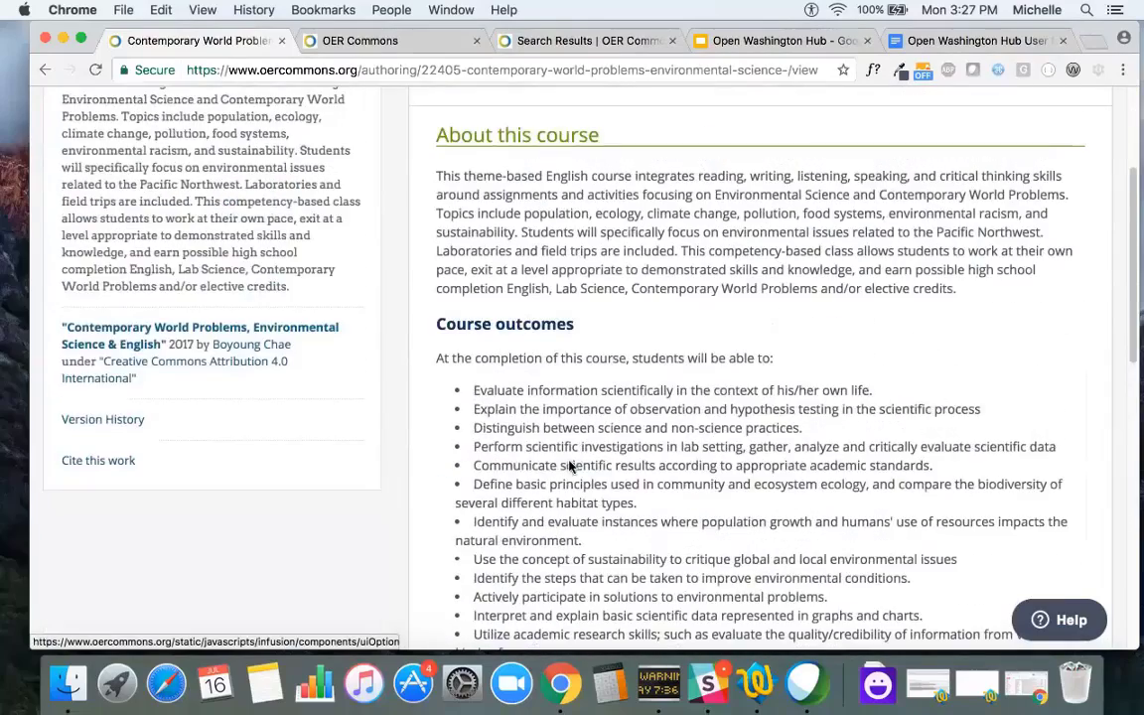
scroll(571, 467, up, 4)
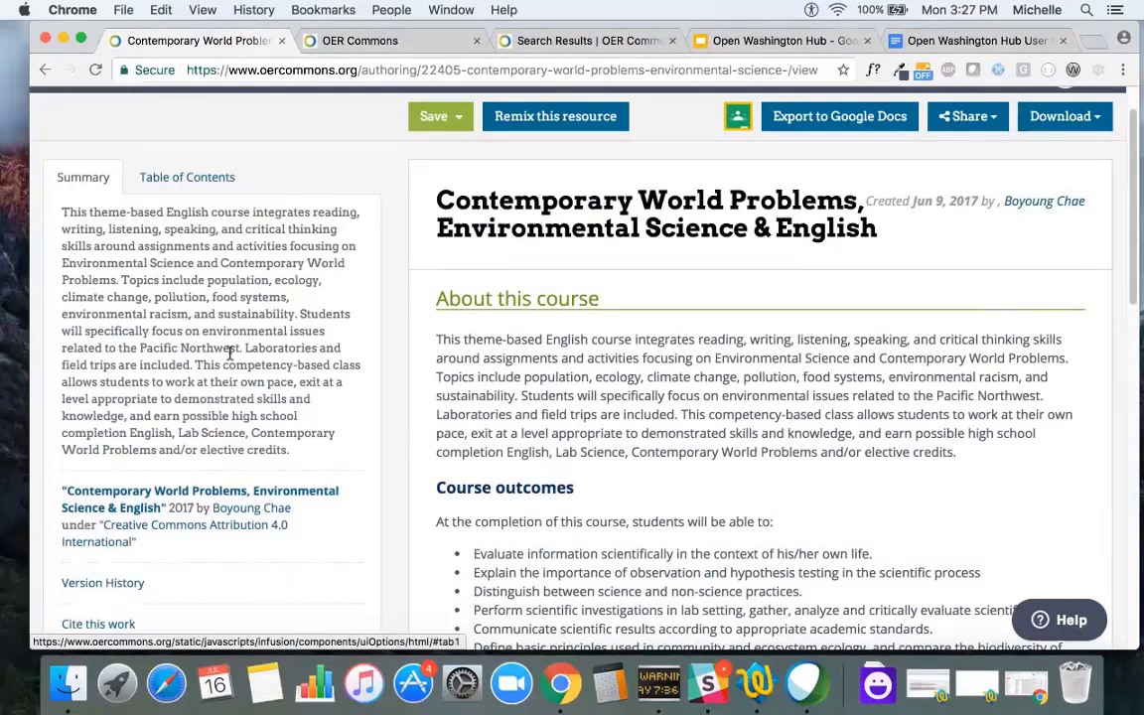
scroll(572, 421, down, 5)
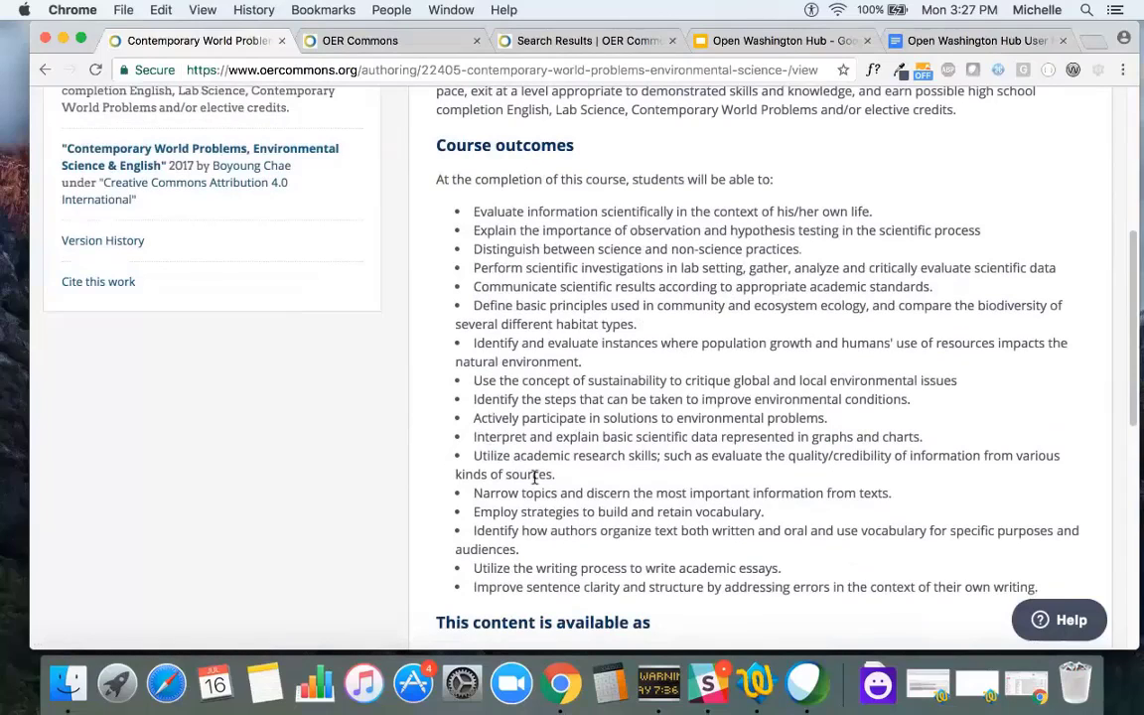
scroll(534, 475, down, 5)
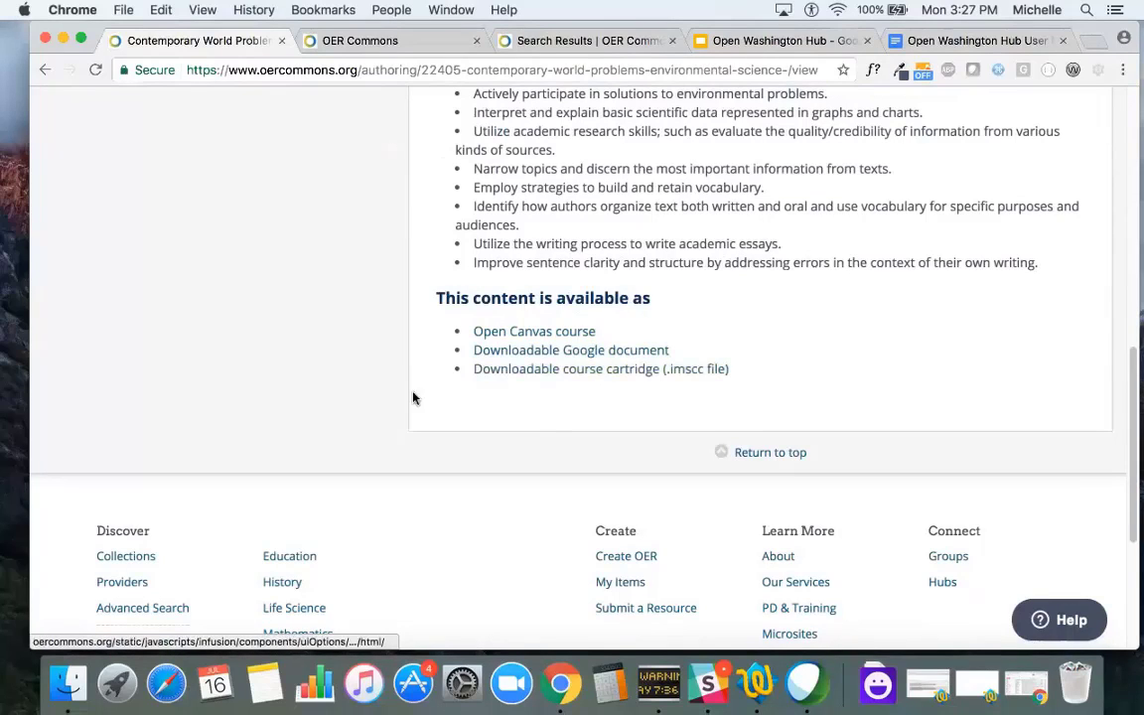
scroll(349, 364, up, 15)
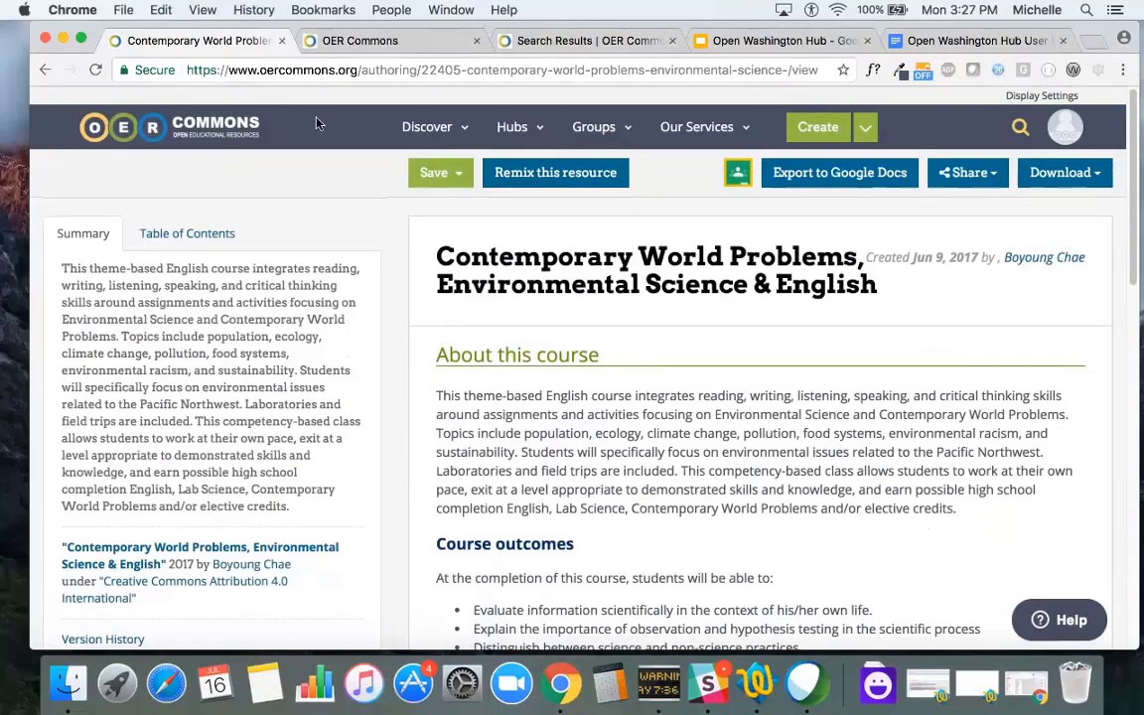
Go back to the new untitled resource and title it "This is a Test Activity"
click(298, 40)
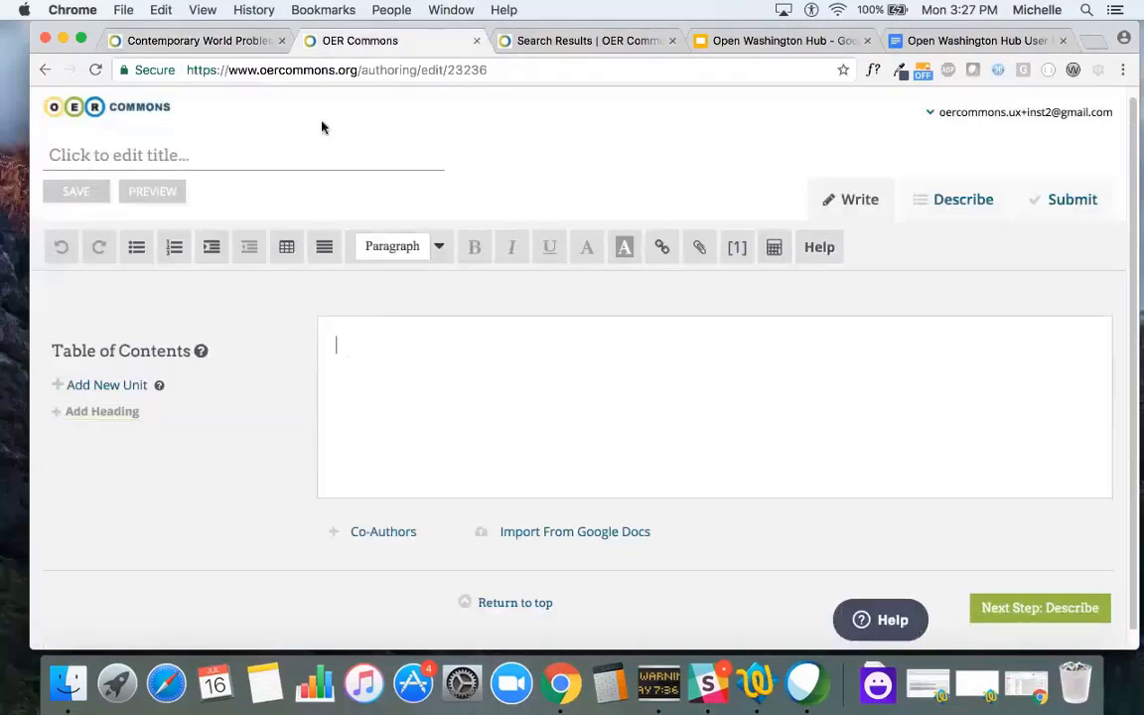
click(281, 157)
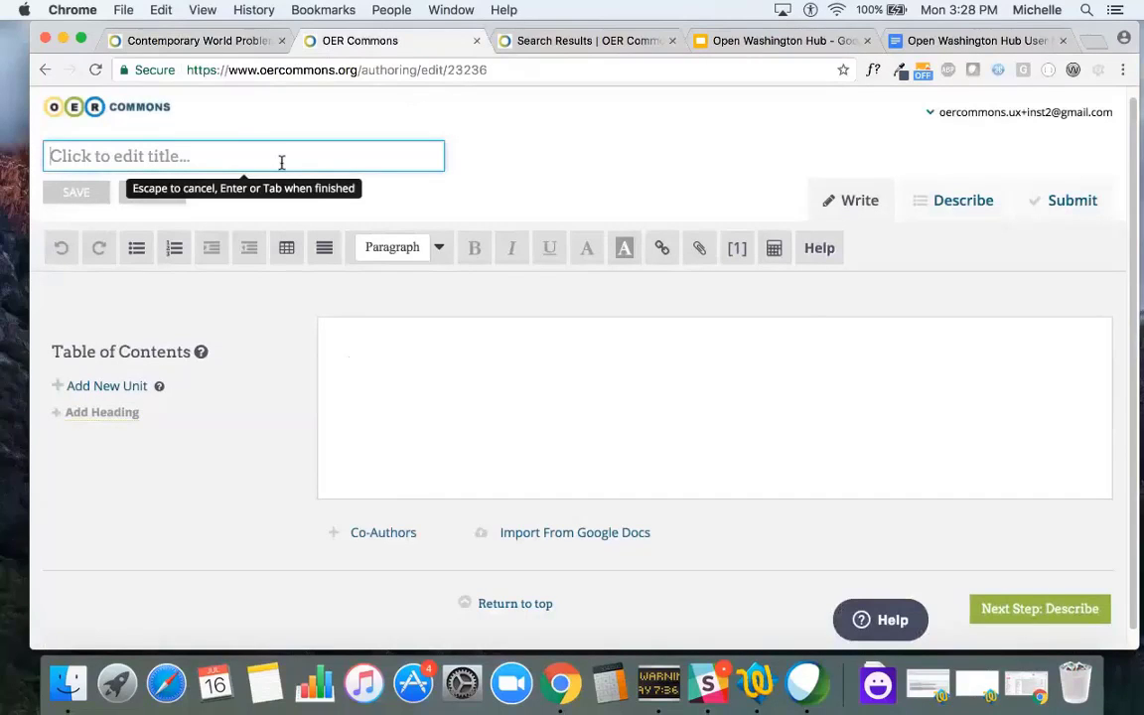
text(This is a Test Activity)
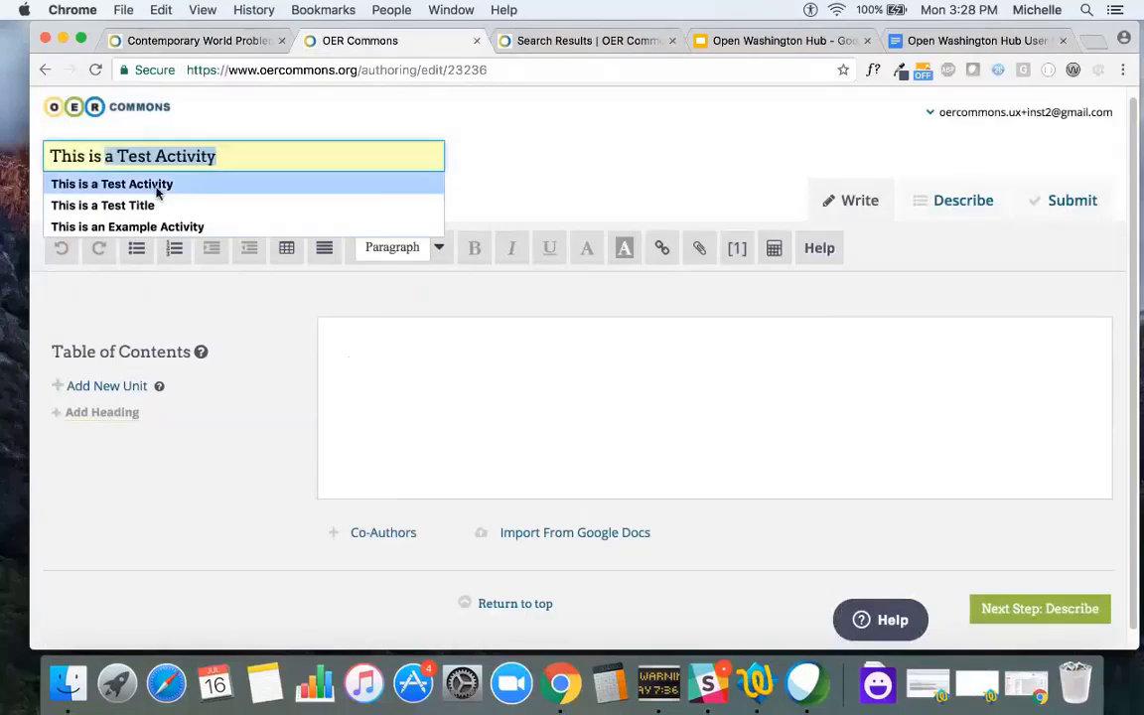
click(164, 185)
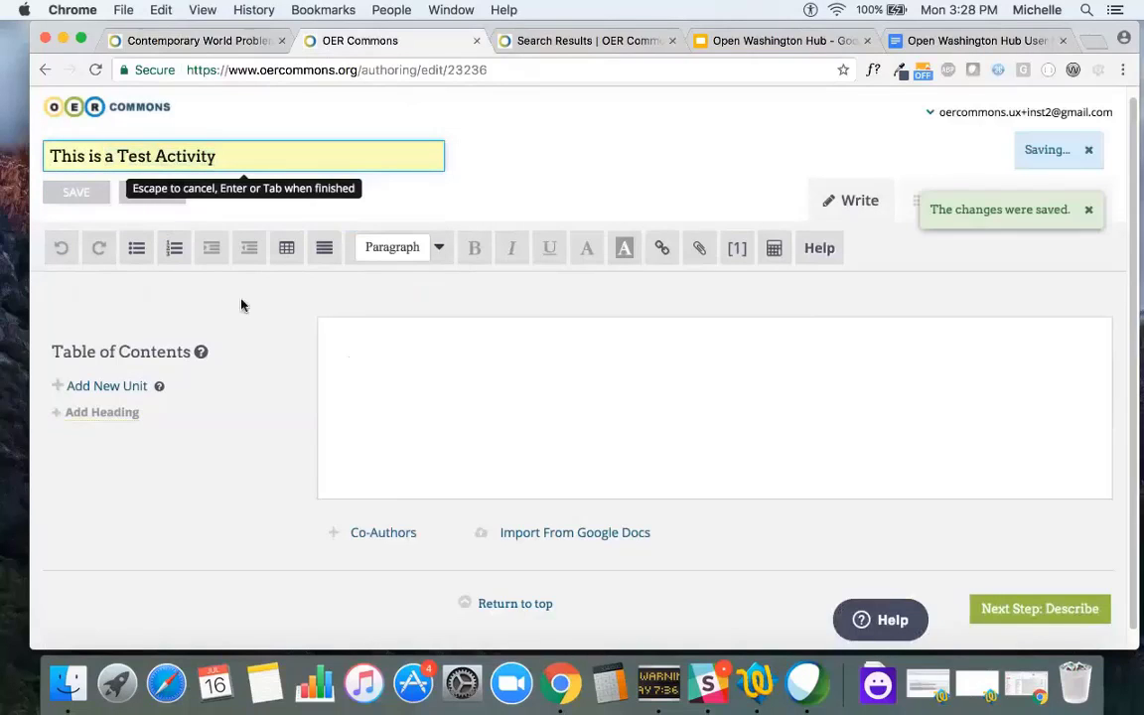
Write "This is a Header" and "This is a Sub Header" as separate lines in the resource body
click(373, 346)
text(T)
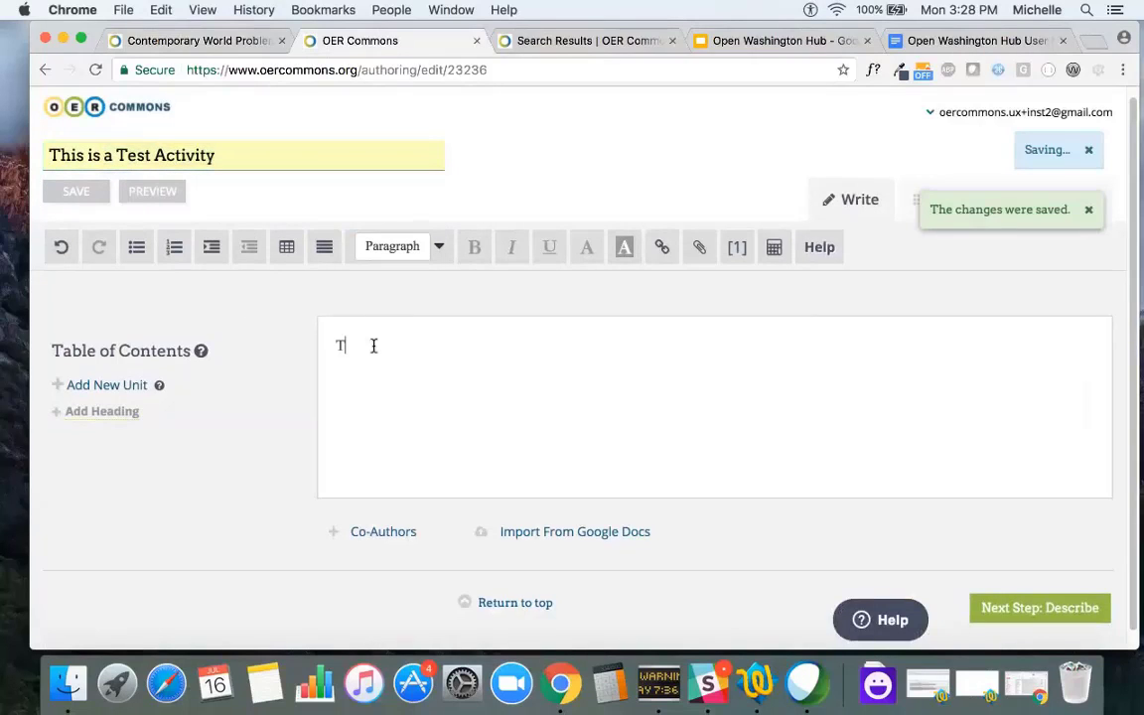
text(his is a Head)
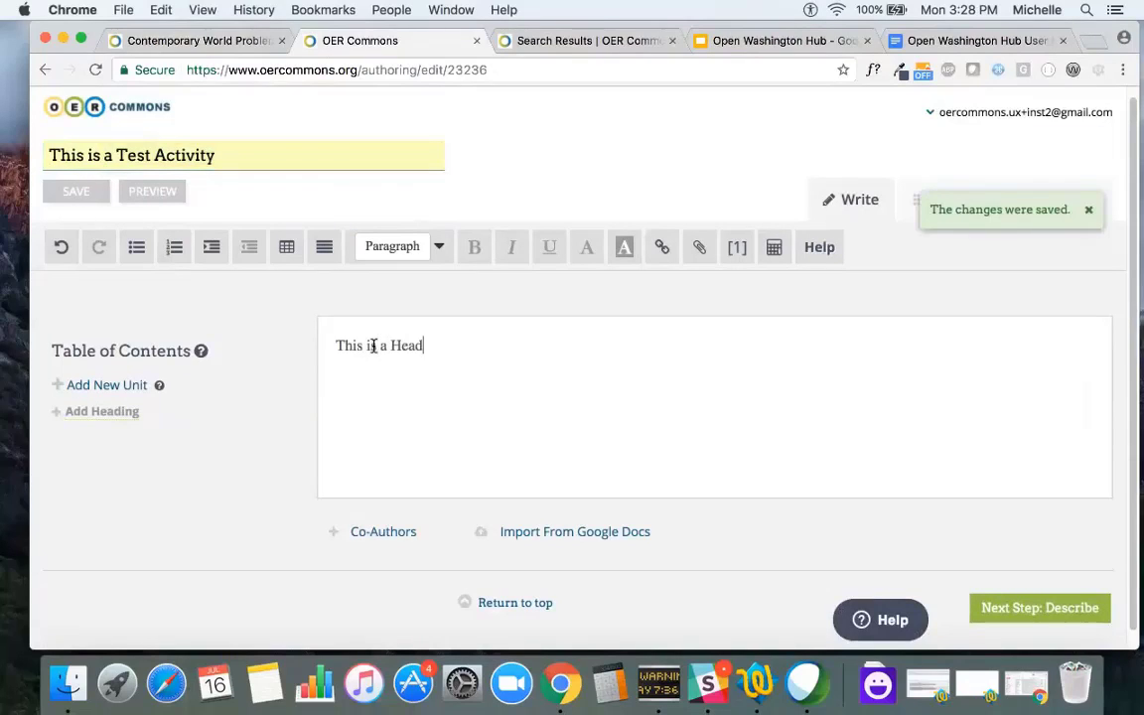
text(er)
key(Return)
text(This is a Sub )
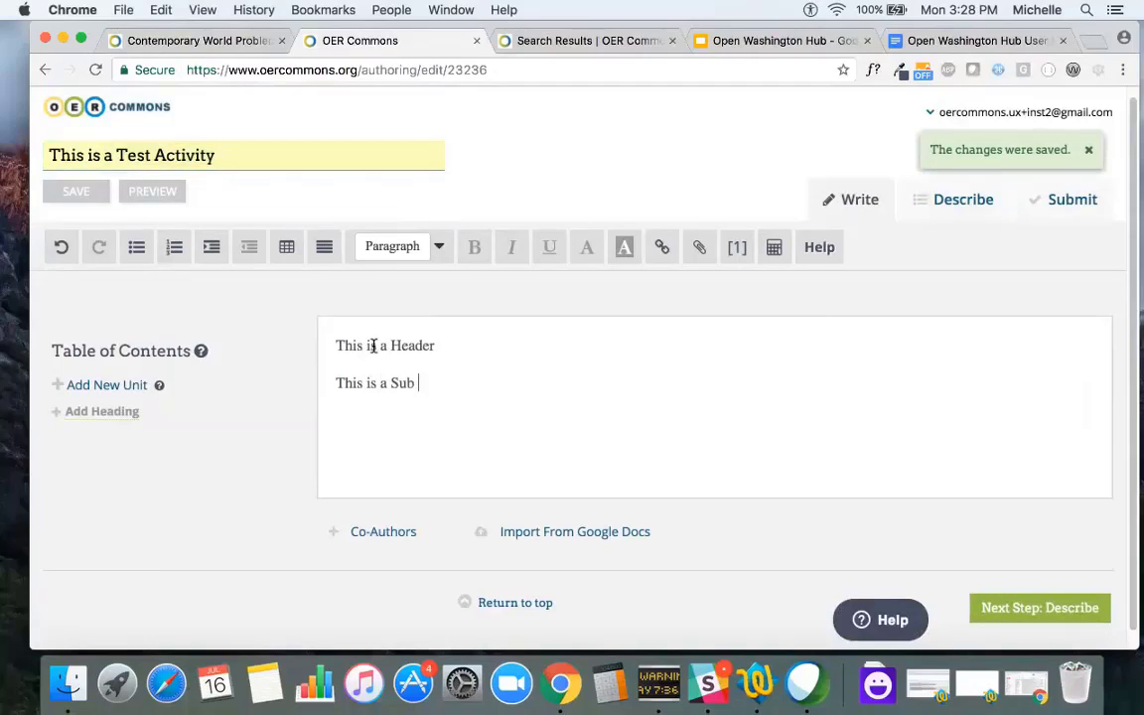
text(Header)
key(Return)
Add a third line reading "This is a paragraph" below the sub header line
text(T)
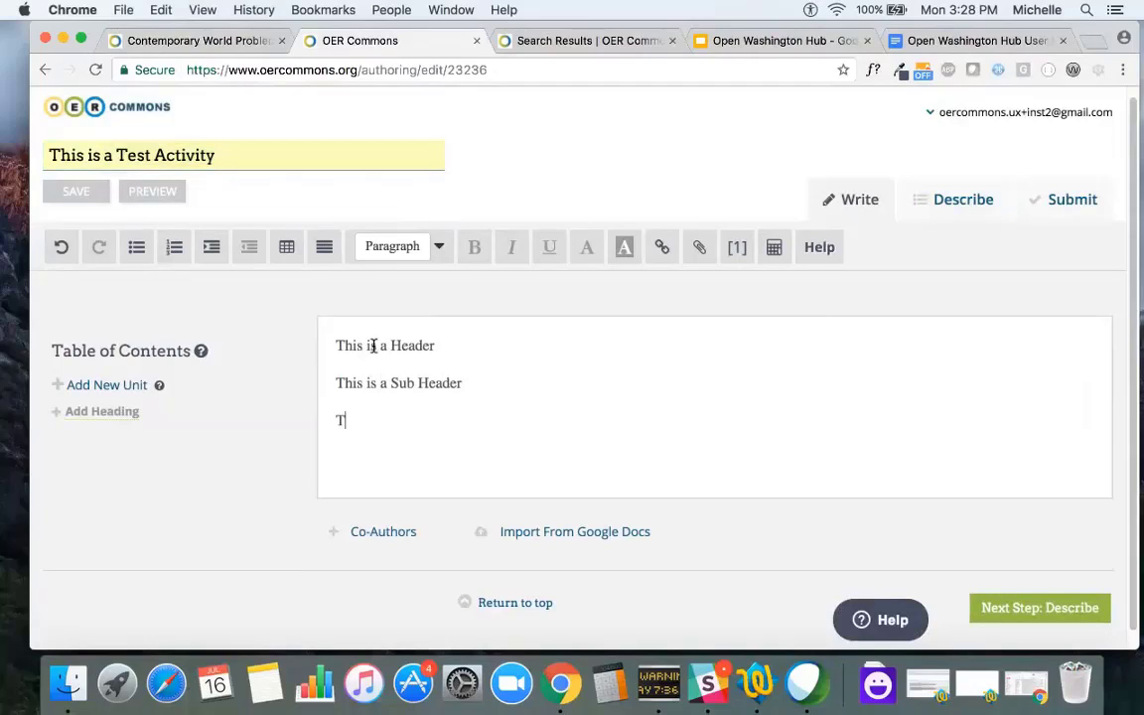
text(his is a pra)
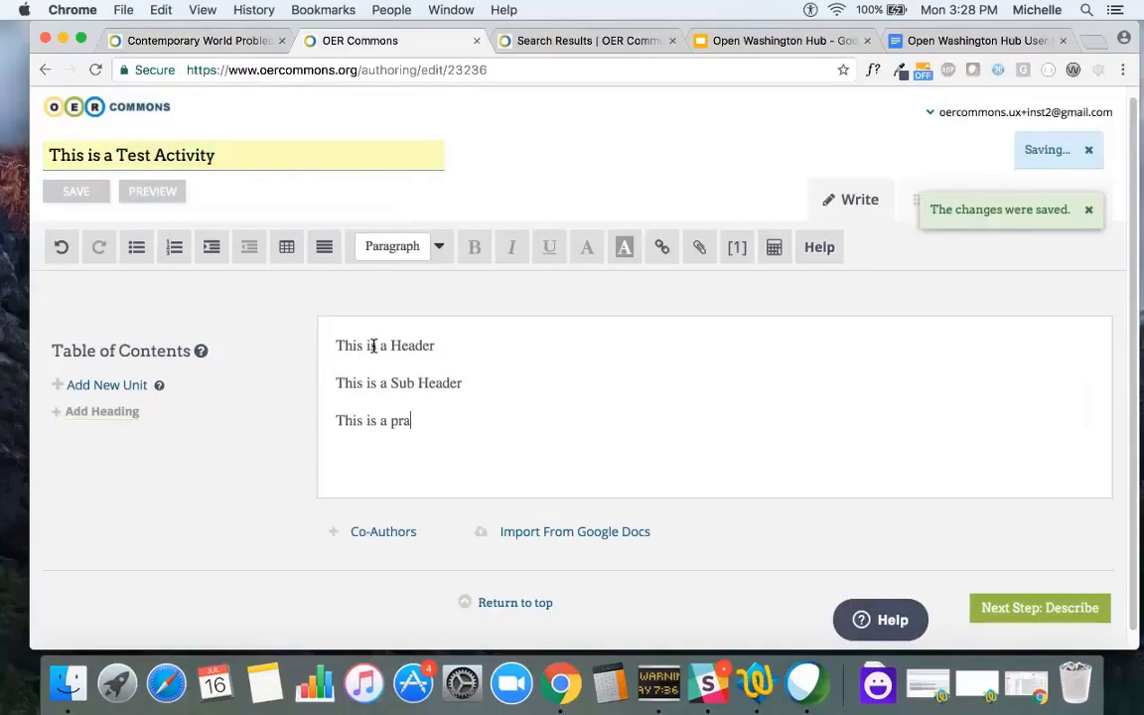
key(BackSpace)
key(BackSpace)
text(arap)
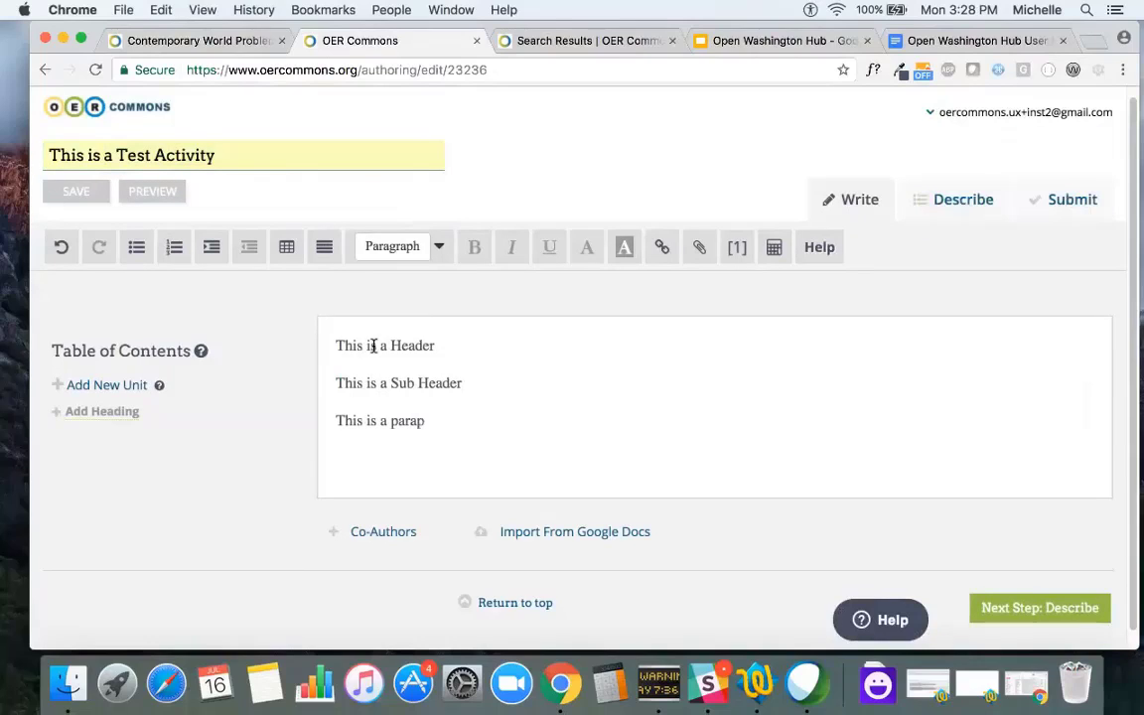
key(BackSpace)
text(graph)
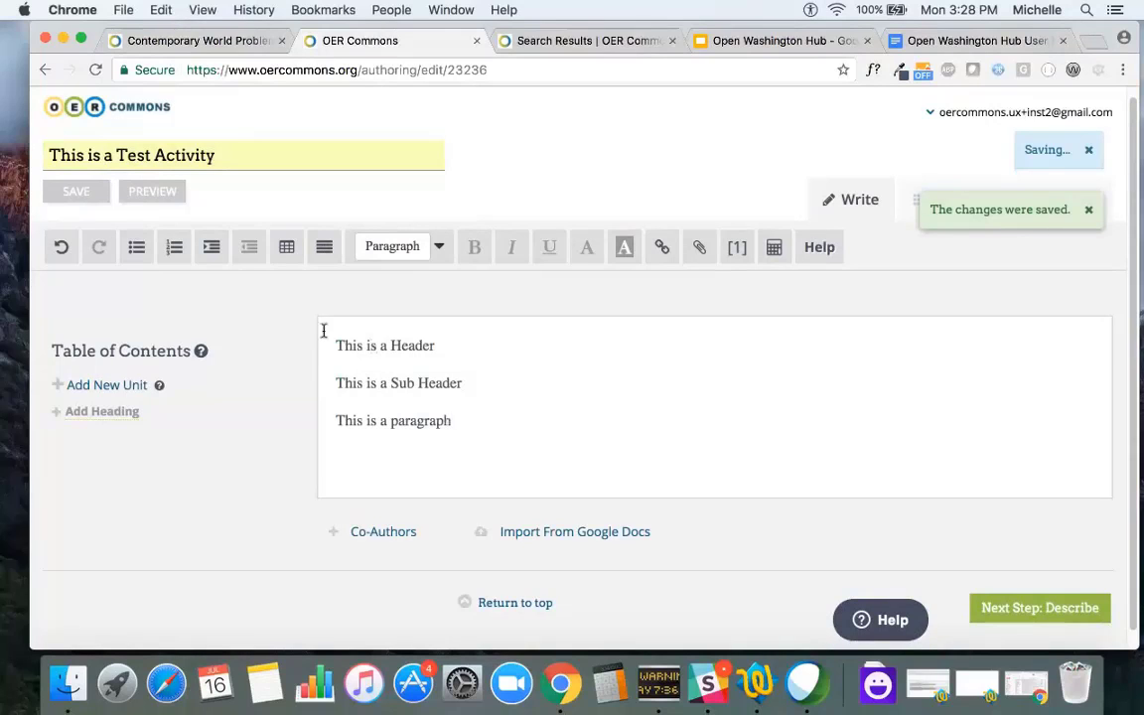
Apply the Header text style to the line "This is a Header"
drag(334, 344, 442, 345)
click(440, 246)
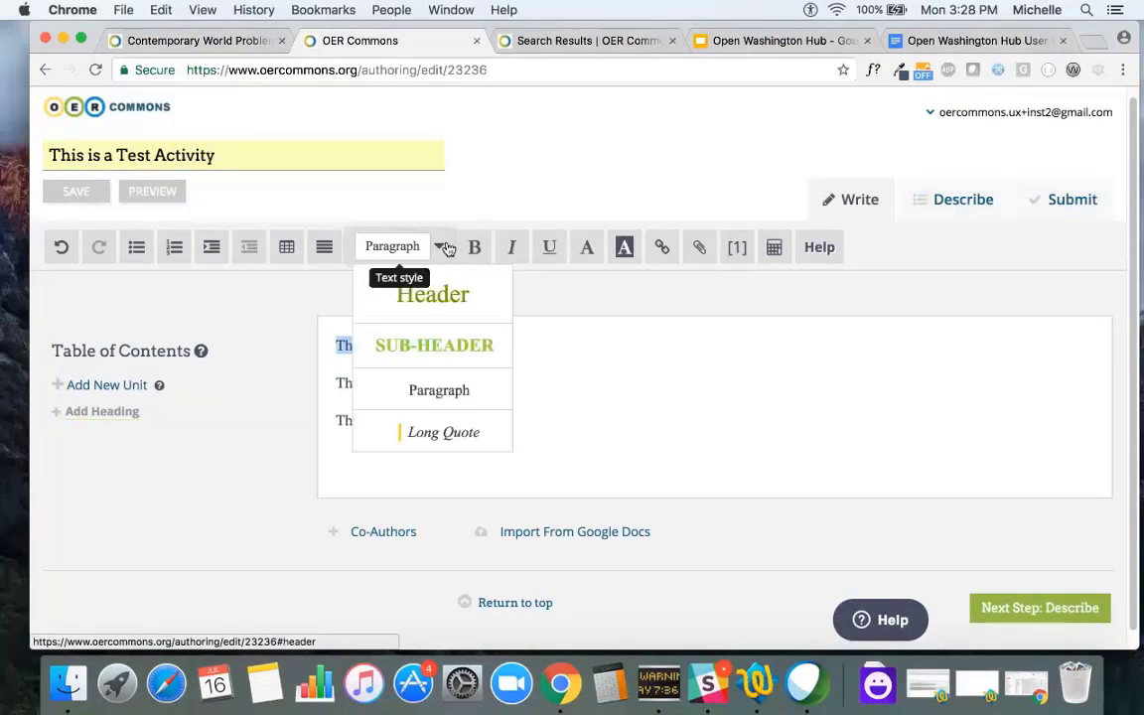
click(434, 289)
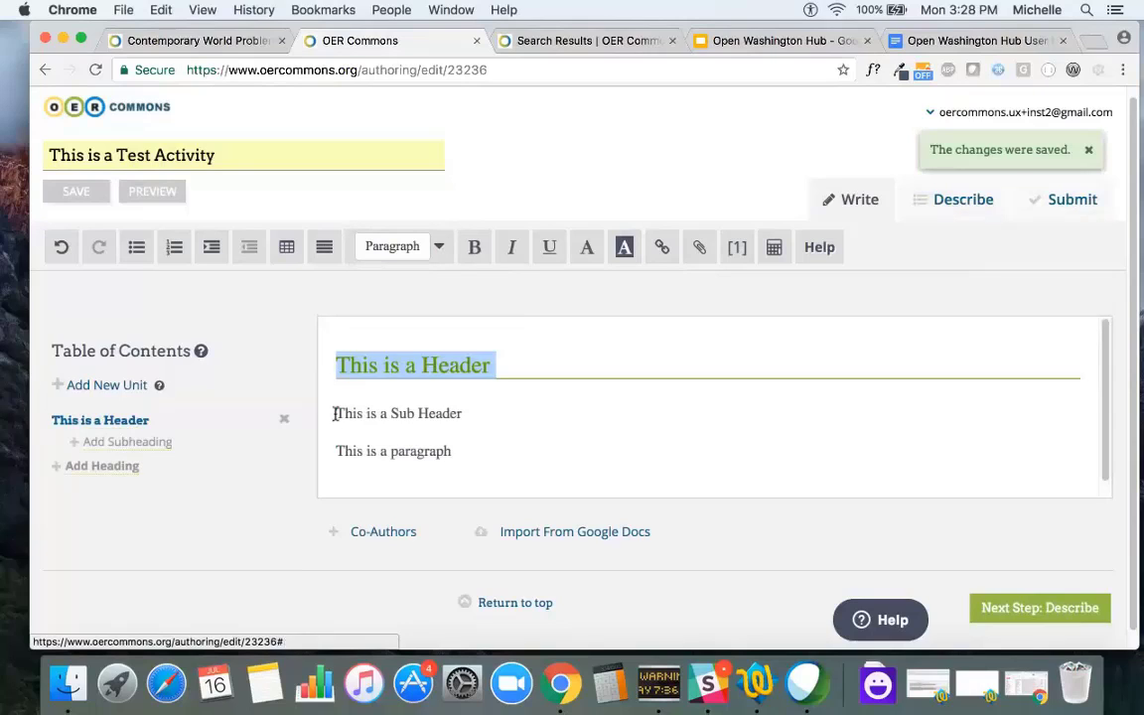
Apply the Sub-Header text style to the line "This is a Sub Header"
drag(335, 411, 462, 413)
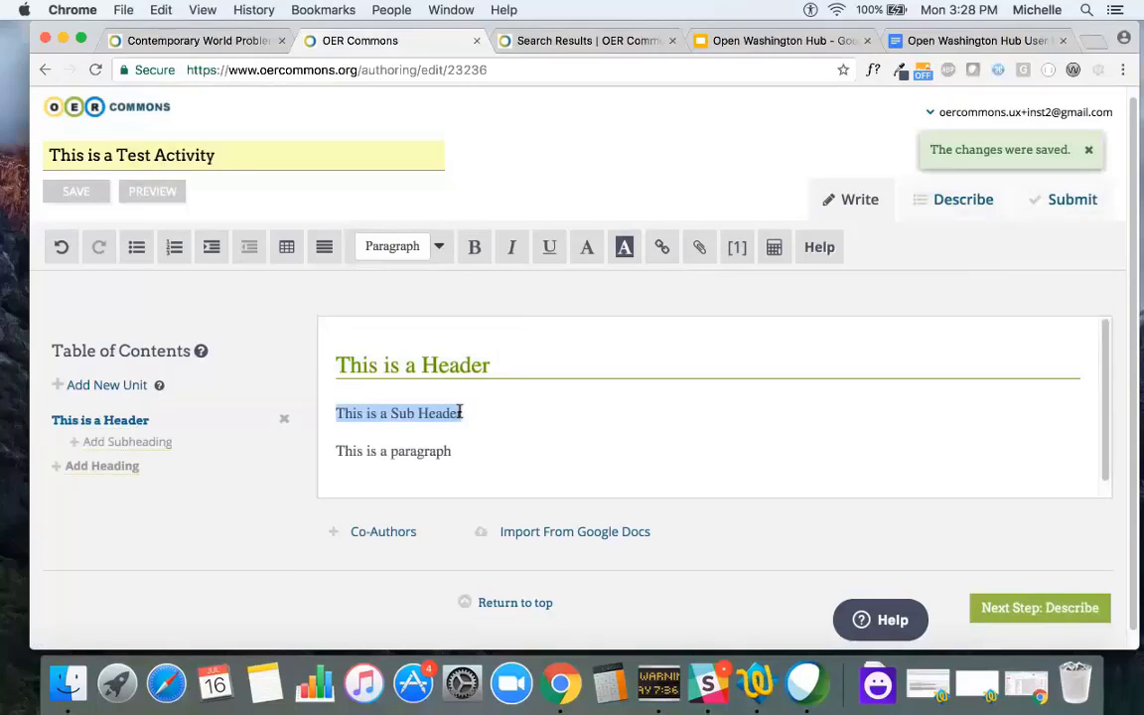
click(445, 247)
click(447, 344)
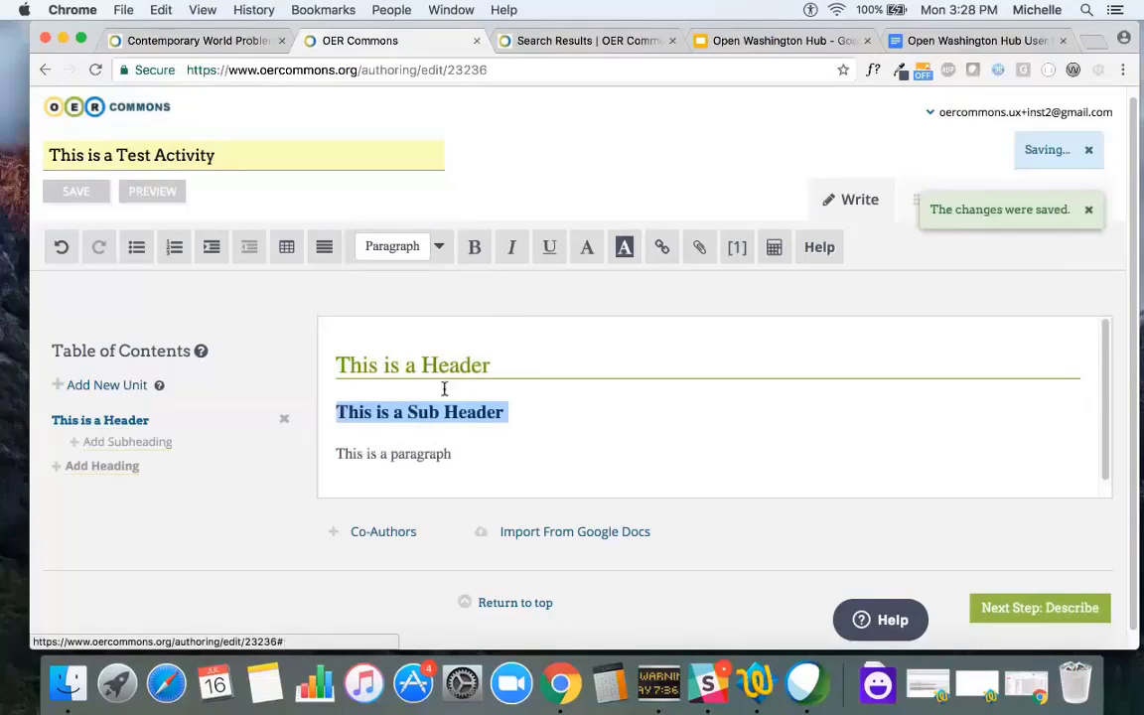
Add a line below the paragraph and upload "Contribute to Open WA Group Full Res.mov" from the Documents folder as media
click(434, 455)
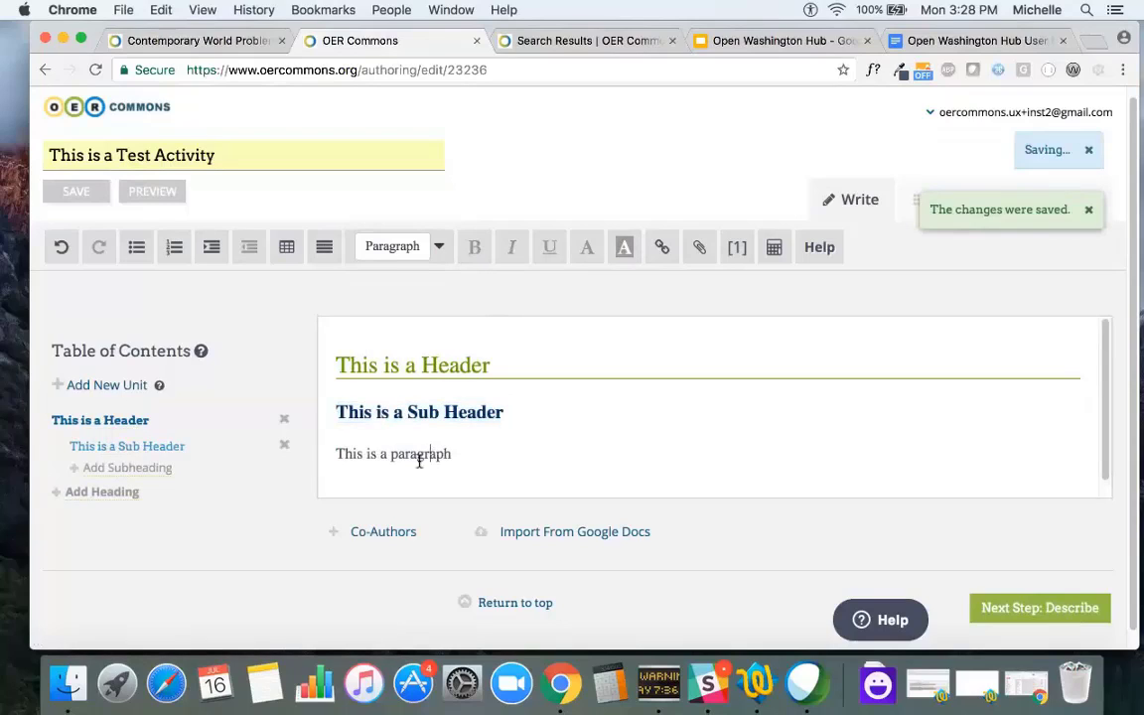
key(Return)
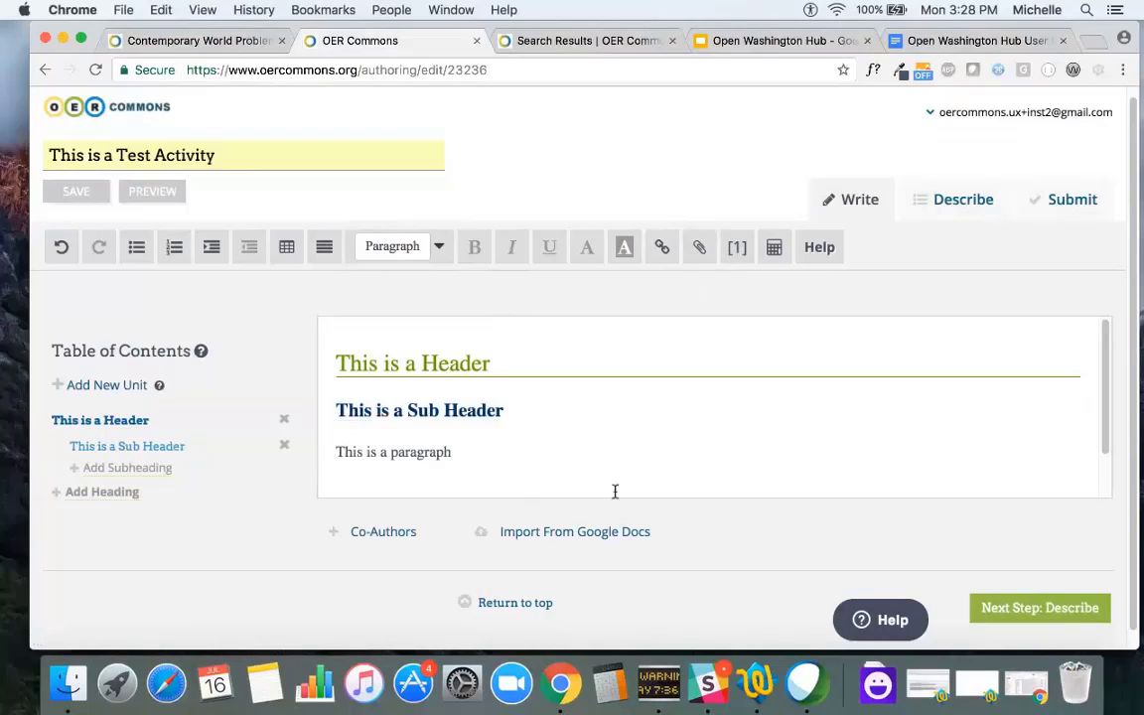
click(700, 248)
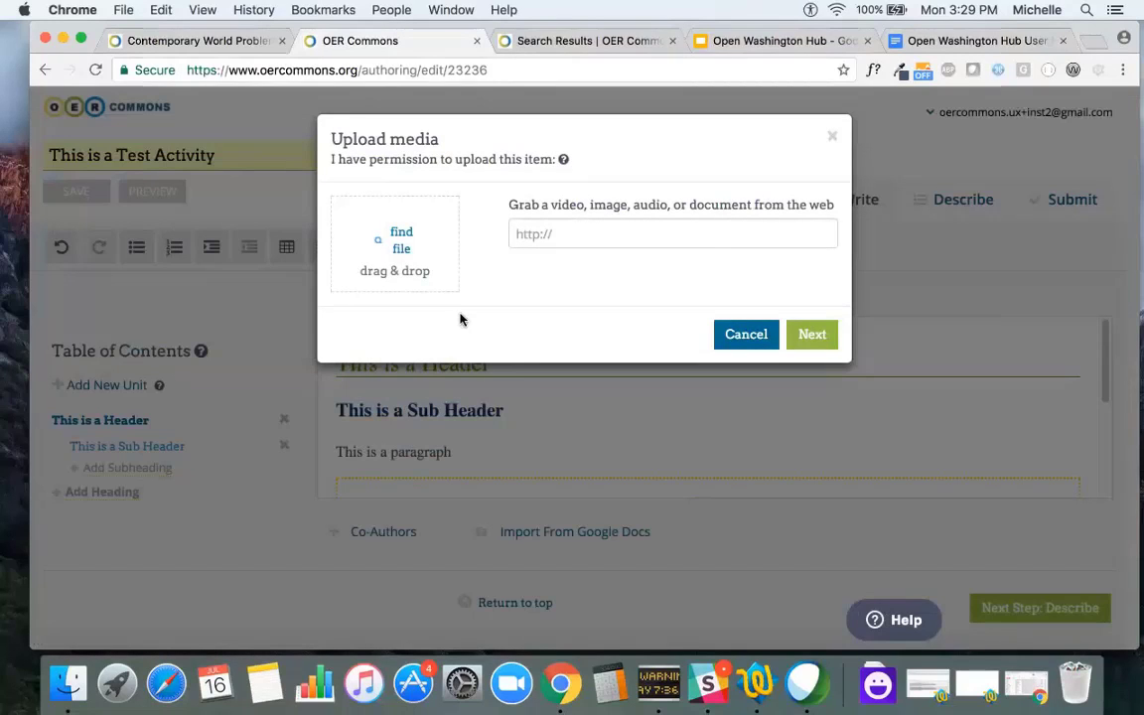
click(564, 237)
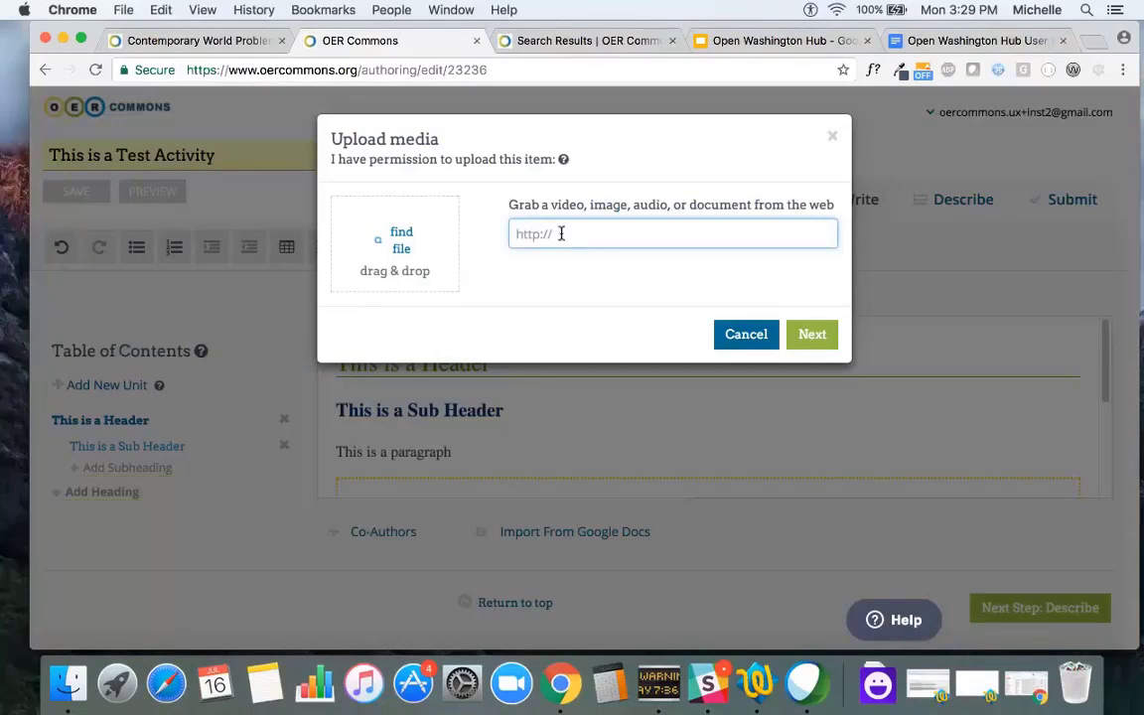
click(401, 239)
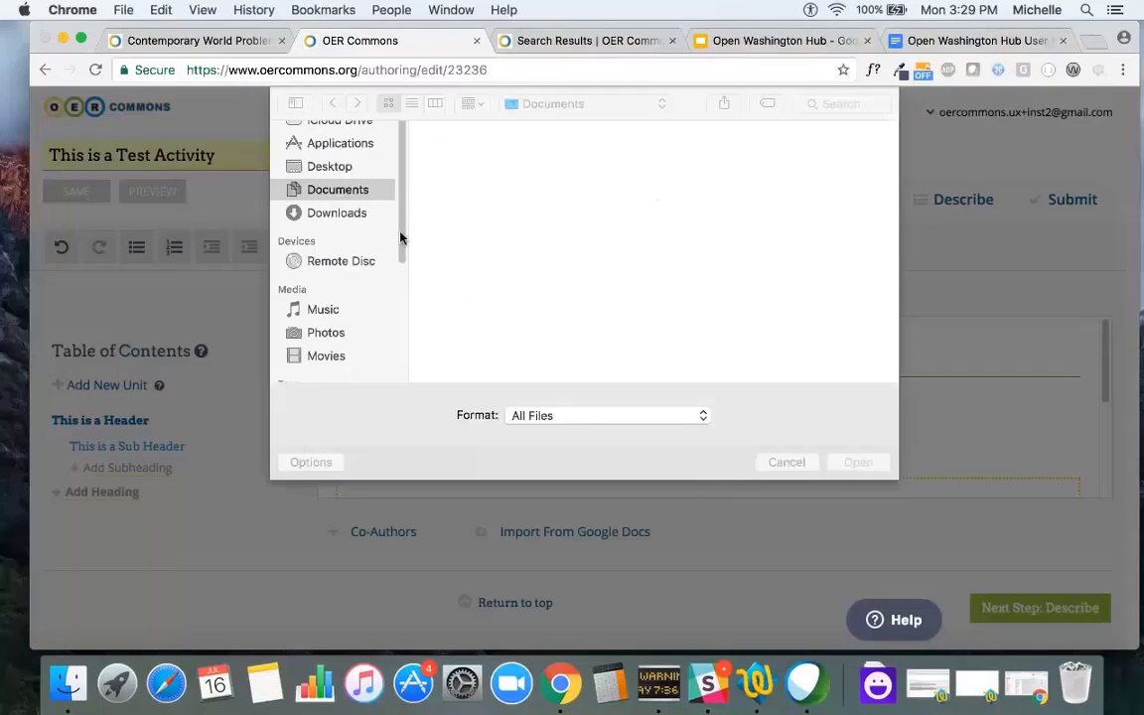
click(583, 109)
click(572, 129)
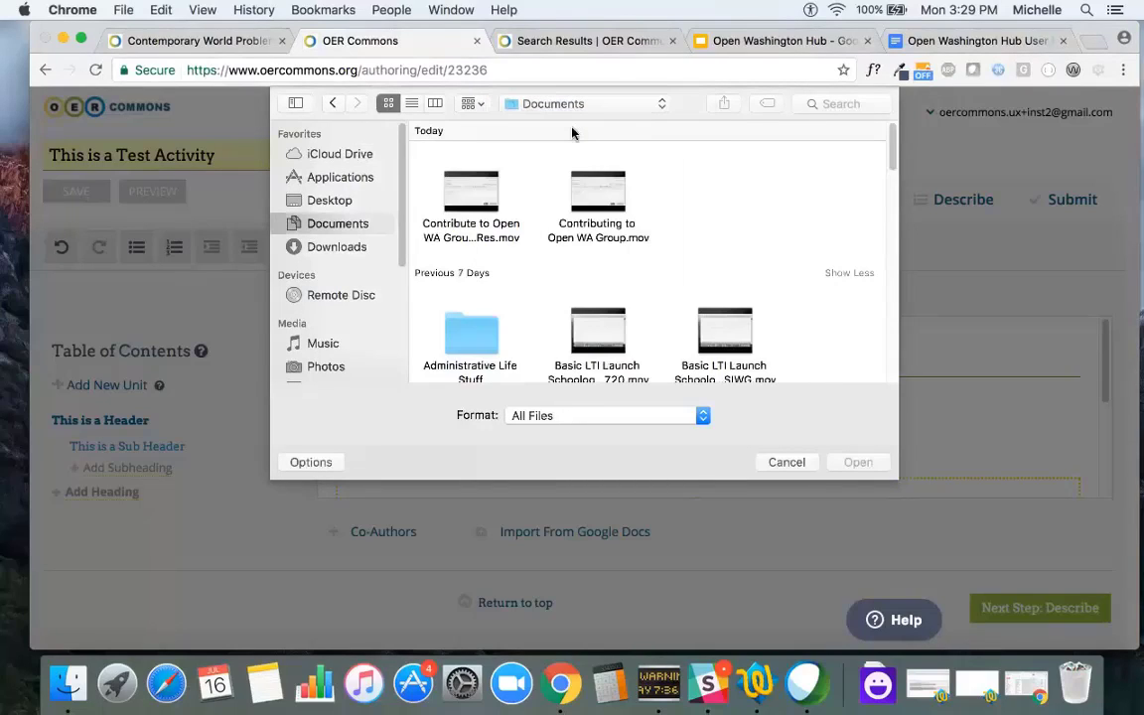
click(493, 189)
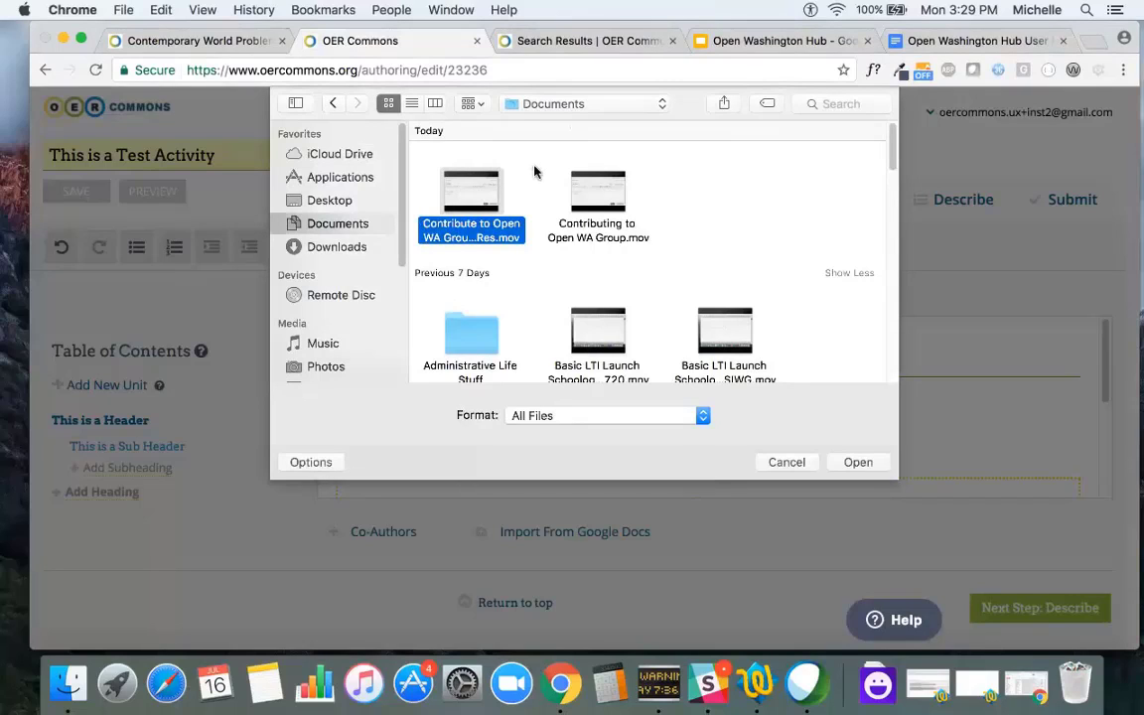
click(858, 463)
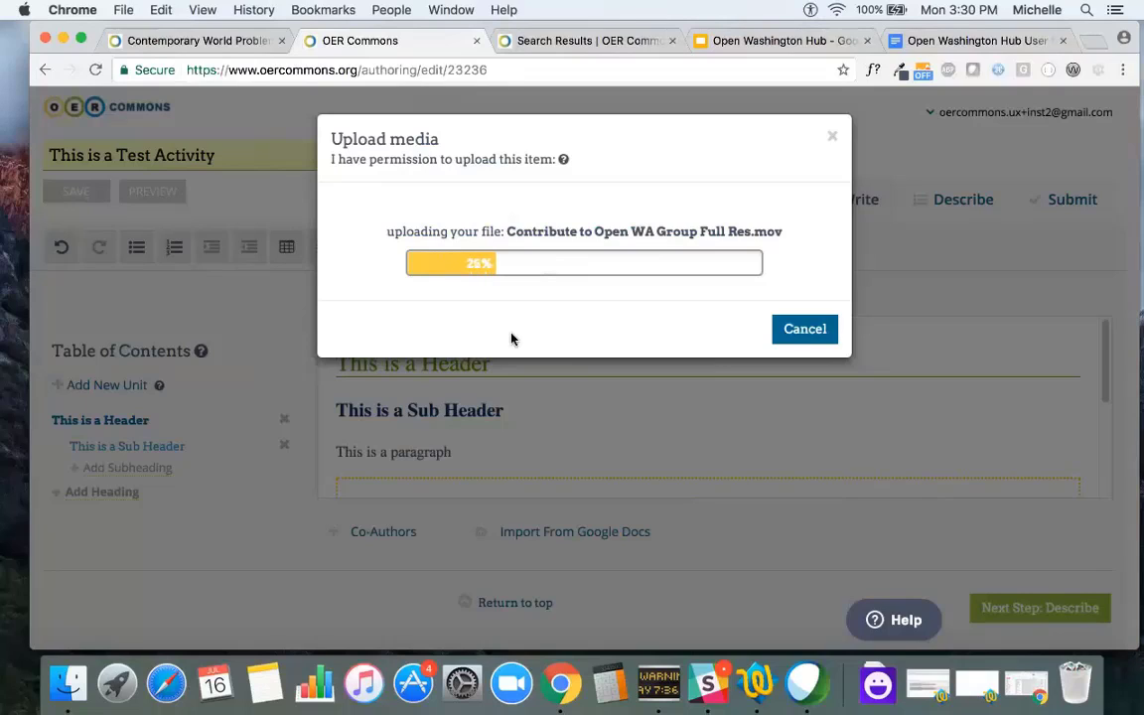
Return to the "Contemporary World Problems, Environmental Science & English" course and create a remix of it
click(184, 42)
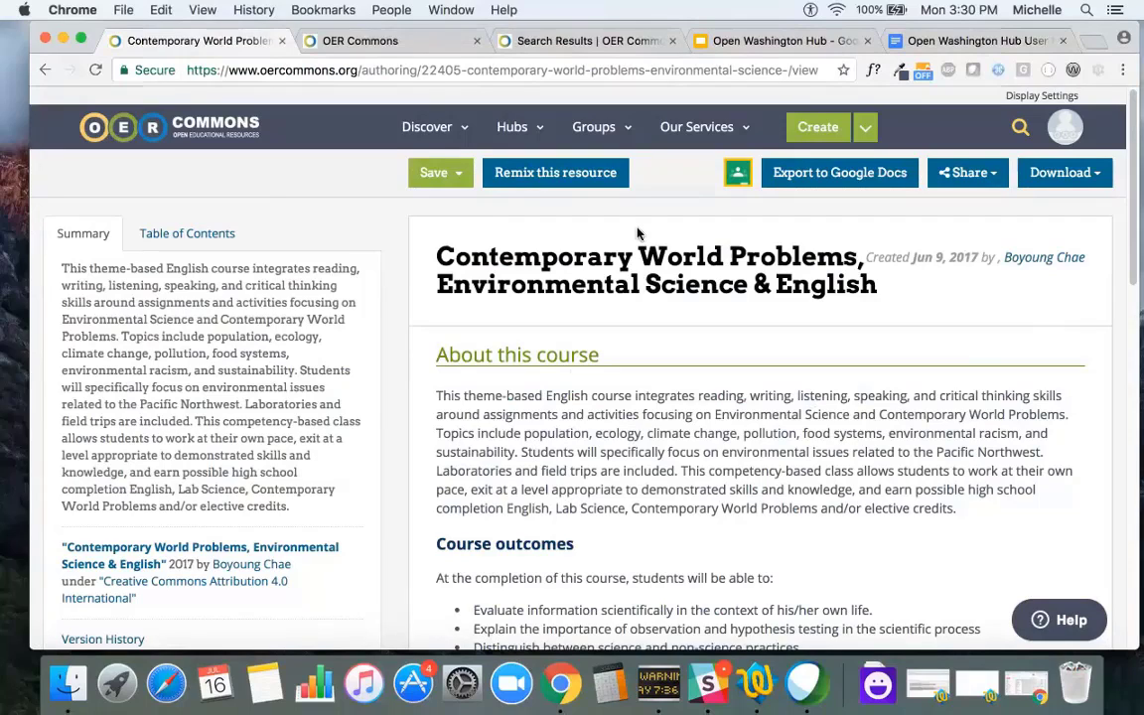
click(508, 179)
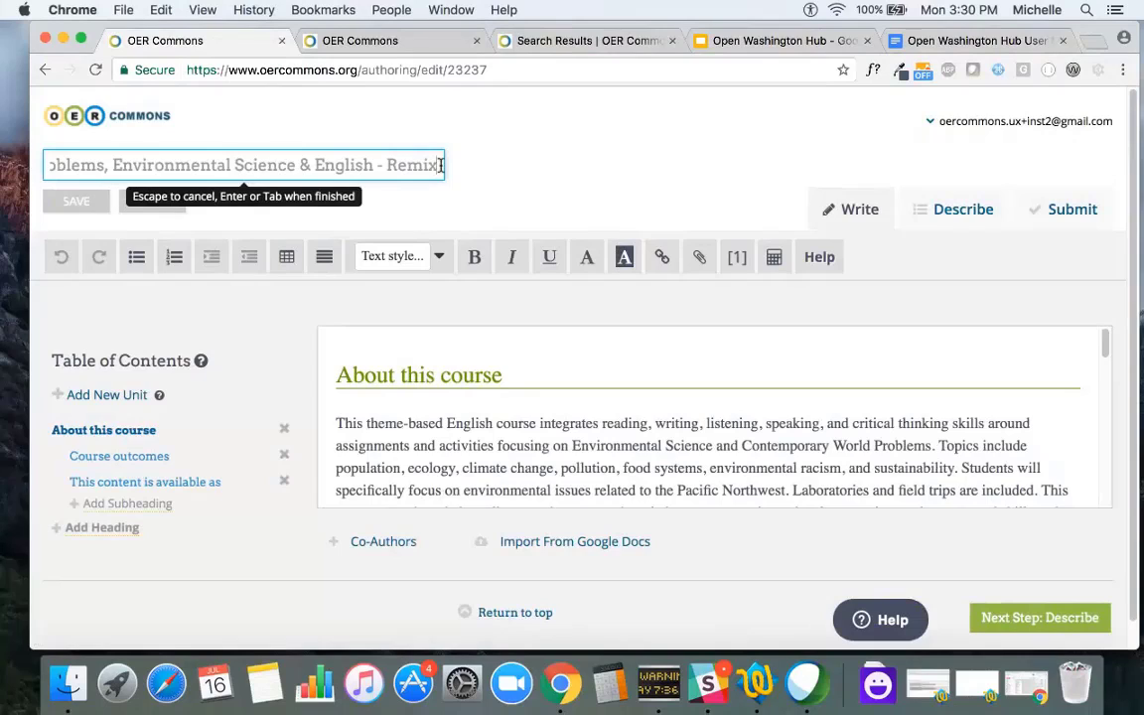
Replace the remix's title with "English Canvas Course Template"
key(BackSpace)
key(BackSpace)
key(BackSpace)
key(BackSpace)
key(BackSpace)
key(BackSpace)
key(BackSpace)
key(BackSpace)
key(BackSpace)
key(BackSpace)
key(BackSpace)
key(BackSpace)
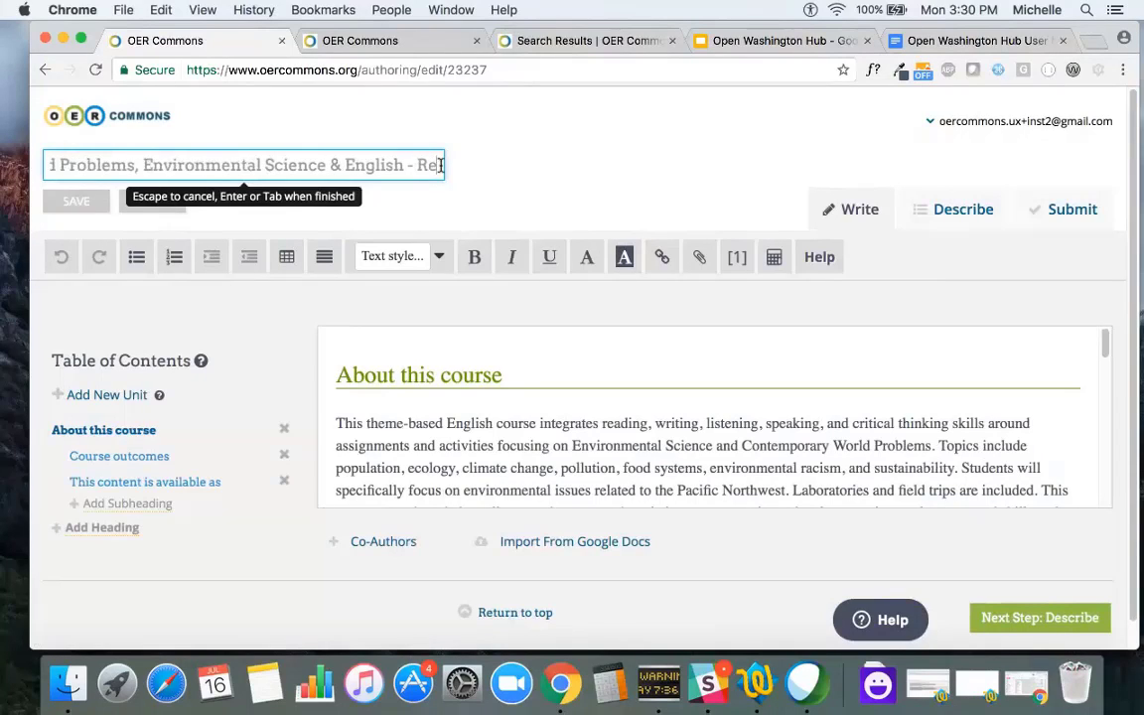
triple_click(364, 163)
key(BackSpace)
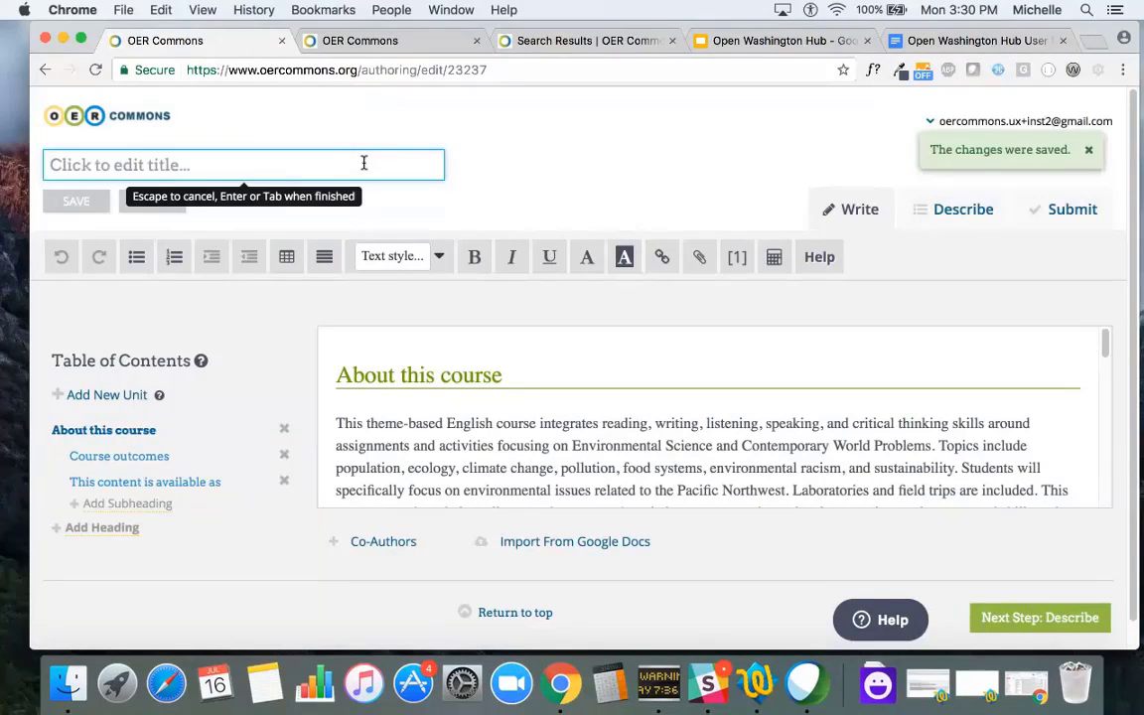
click(277, 173)
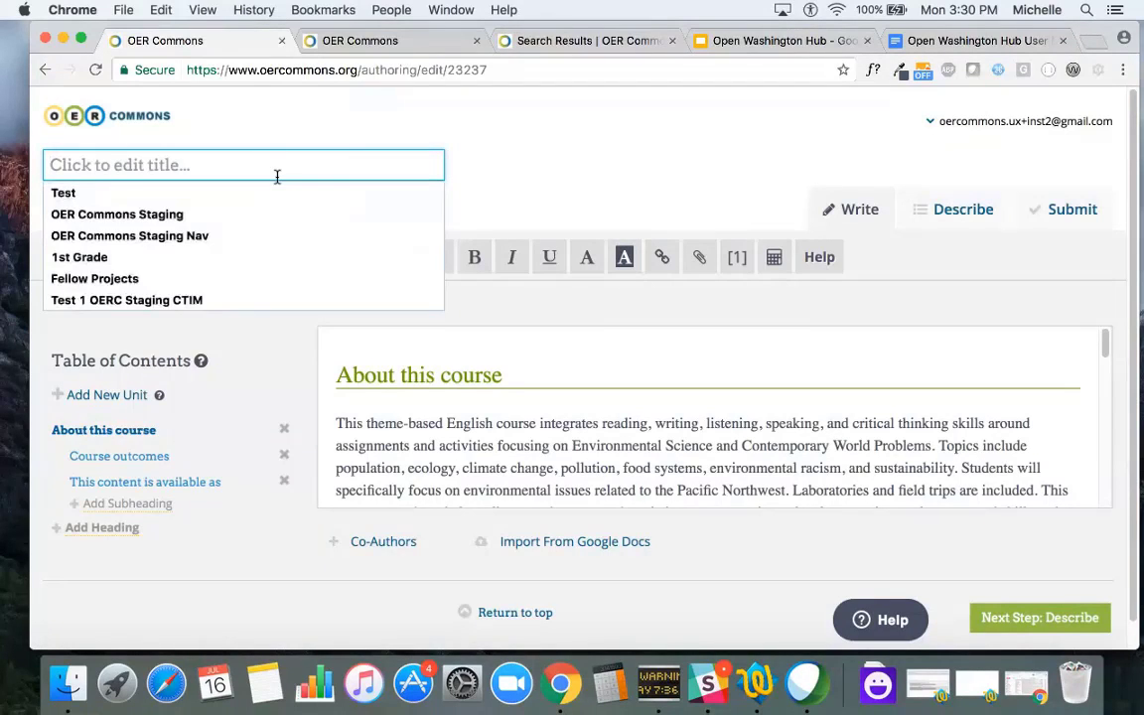
text(English Cour)
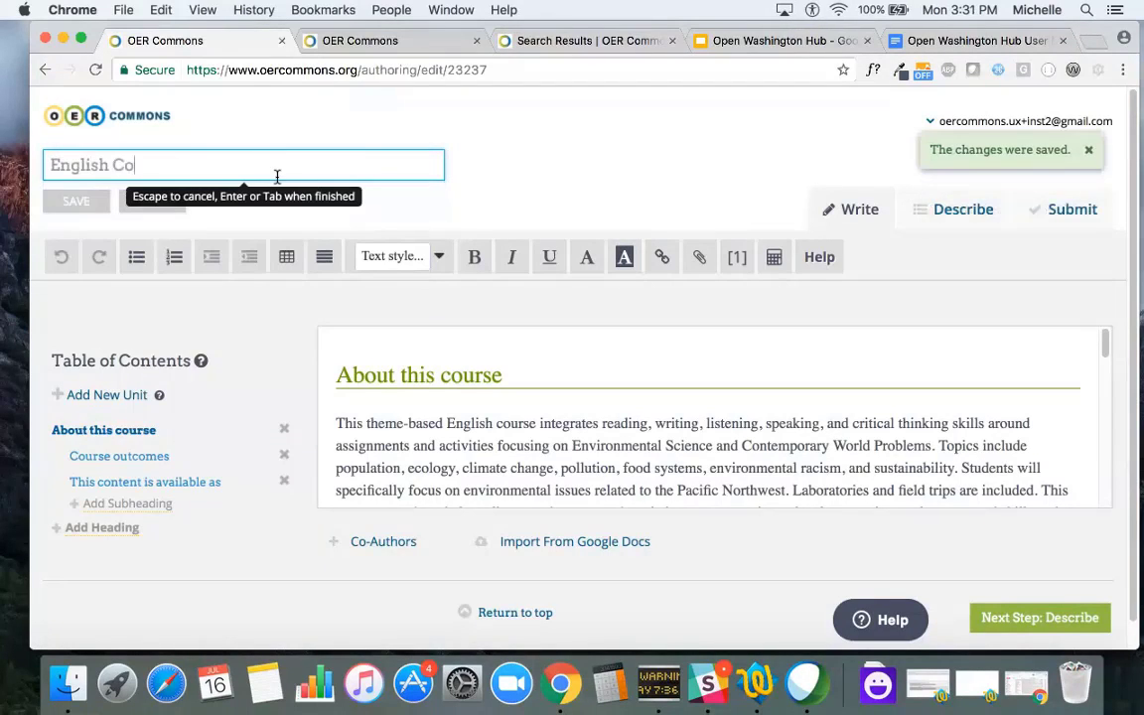
key(BackSpace)
key(BackSpace)
key(BackSpace)
text(anvas Course )
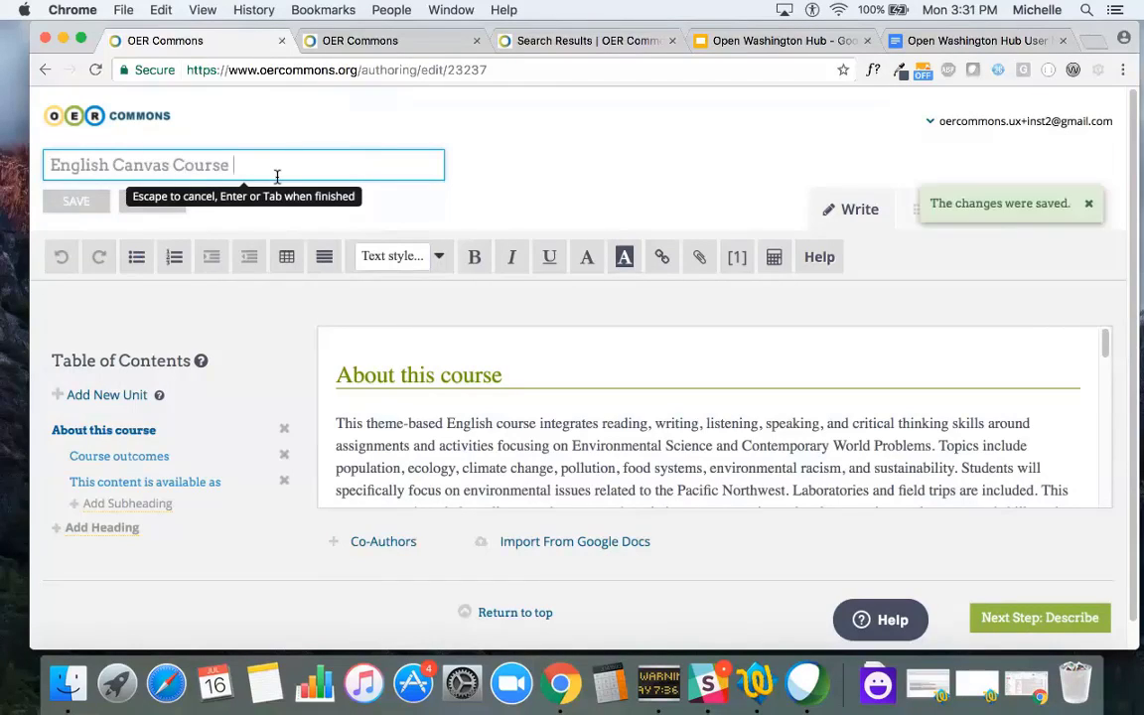
text(Template)
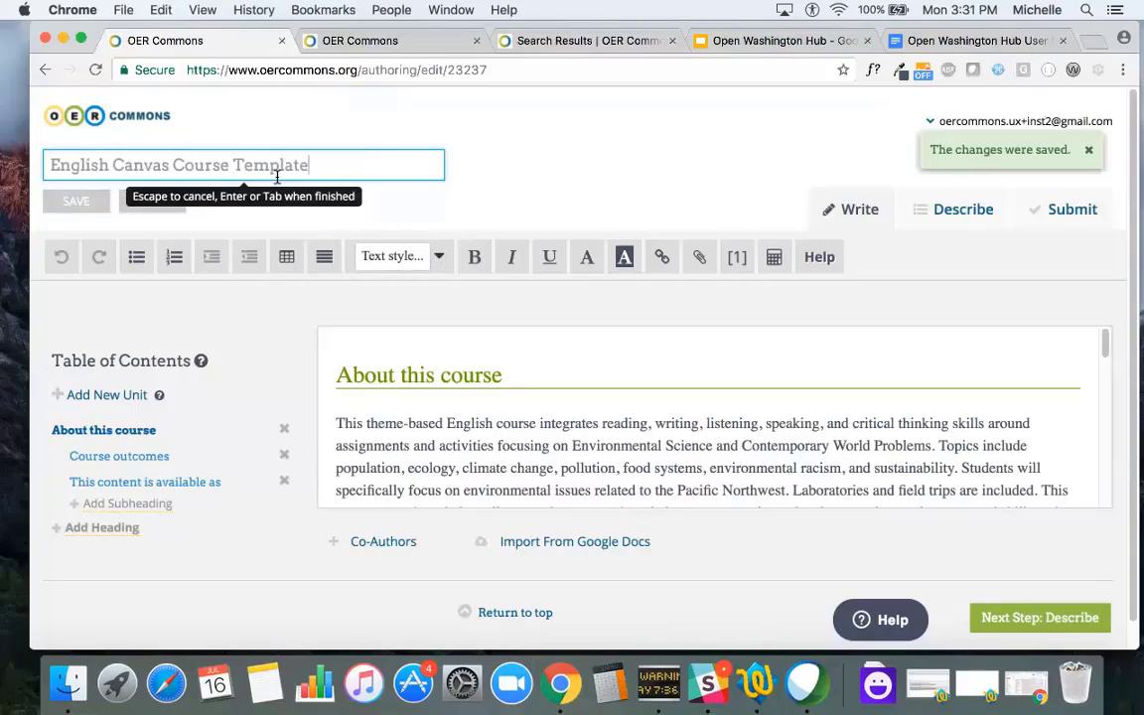
Replace the "About this course" heading text with "Abstract"
click(504, 409)
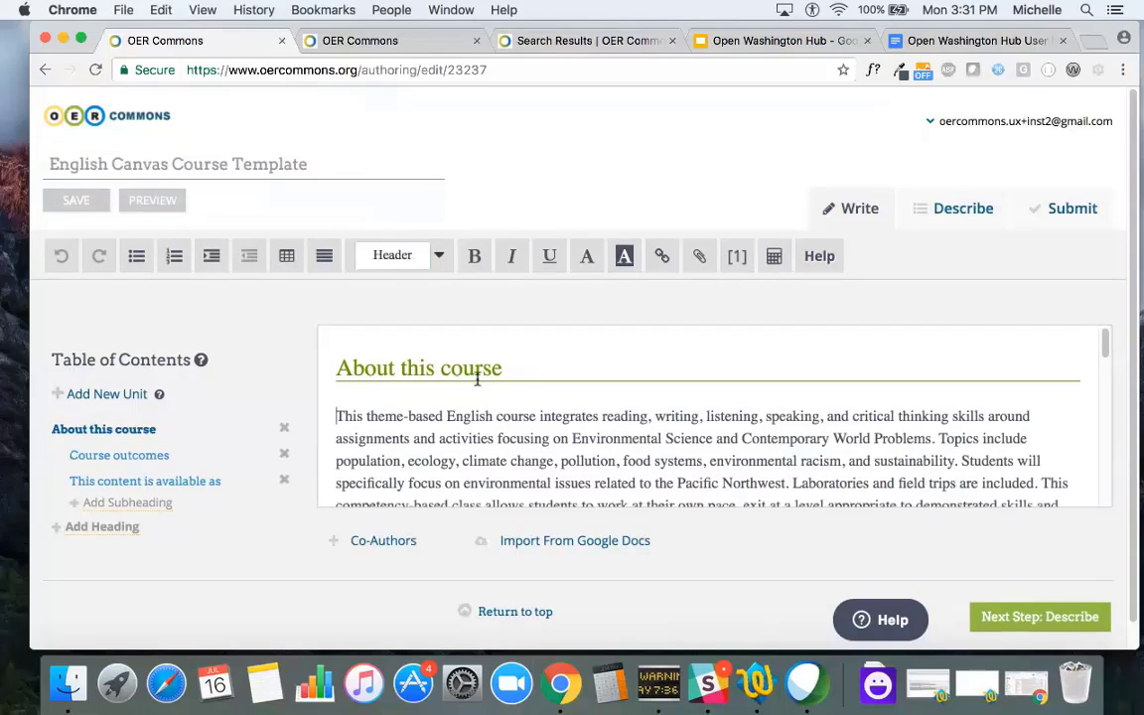
drag(508, 367, 339, 361)
key(BackSpace)
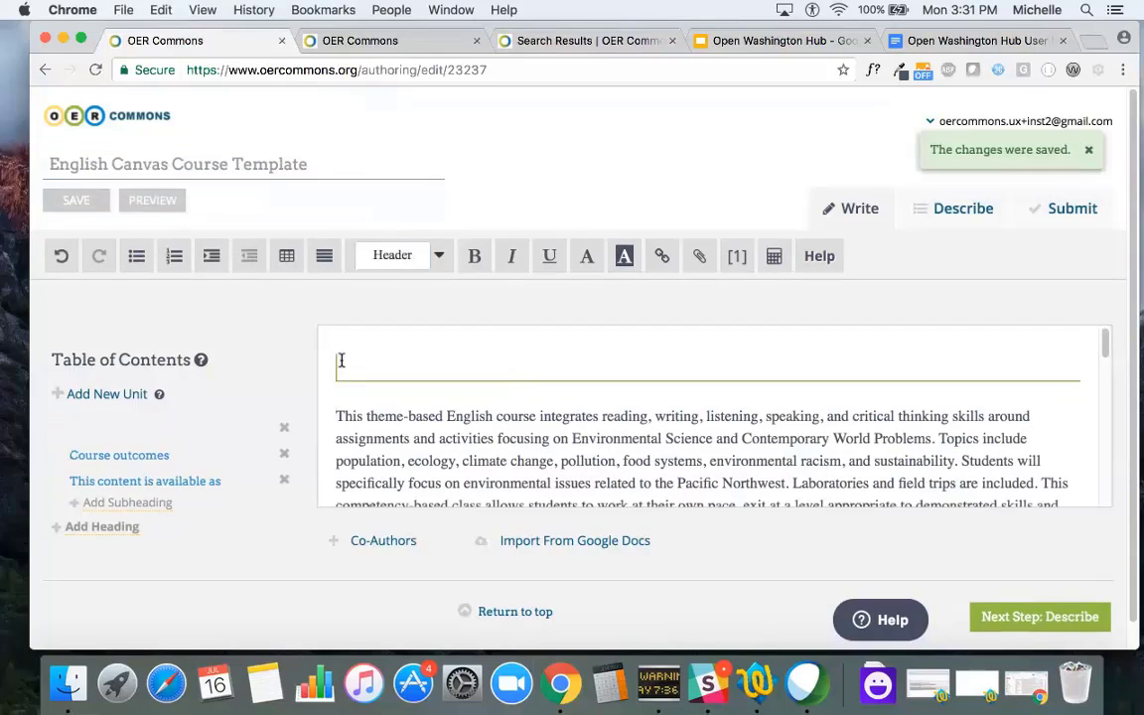
text(Abstract)
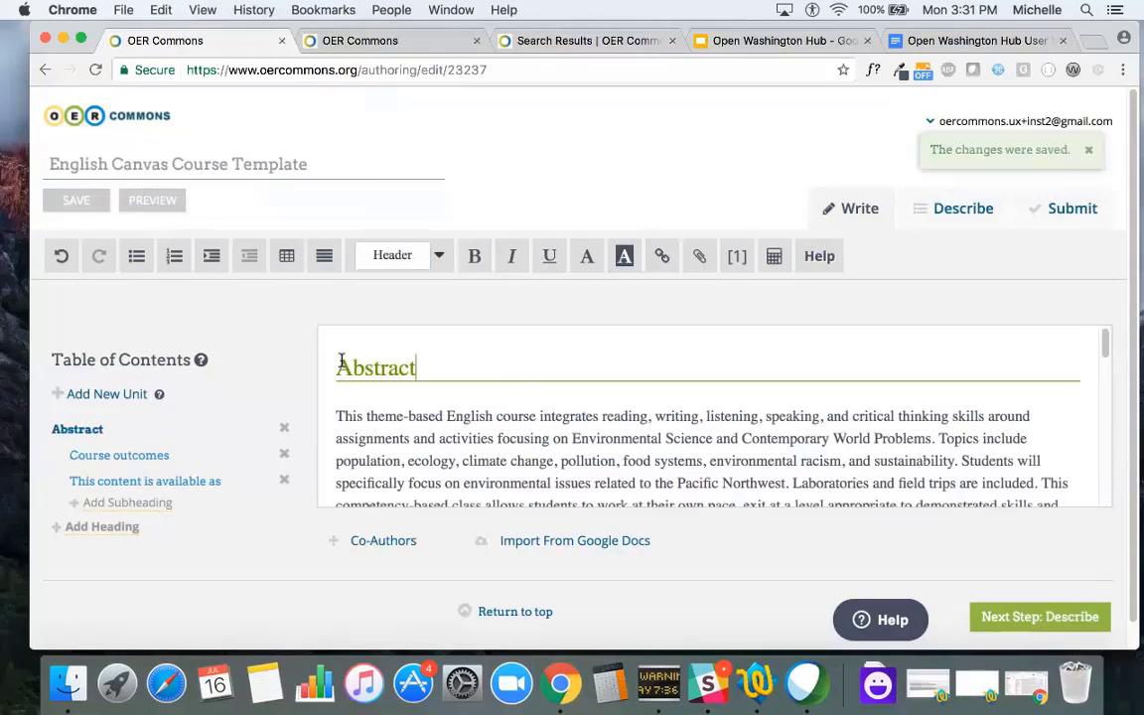
Insert the placeholder line "[This is where you insert your abstract for this course]" directly below the Abstract heading
scroll(413, 449, down, 2)
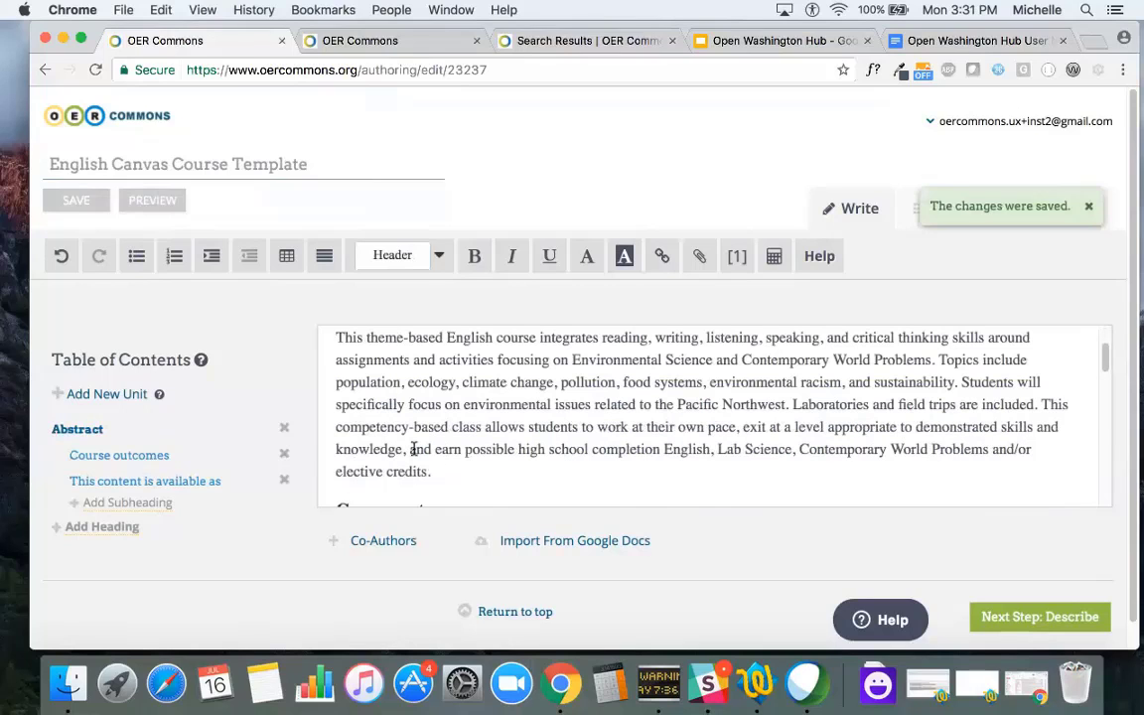
scroll(413, 449, down, 5)
scroll(413, 448, up, 3)
scroll(413, 448, up, 5)
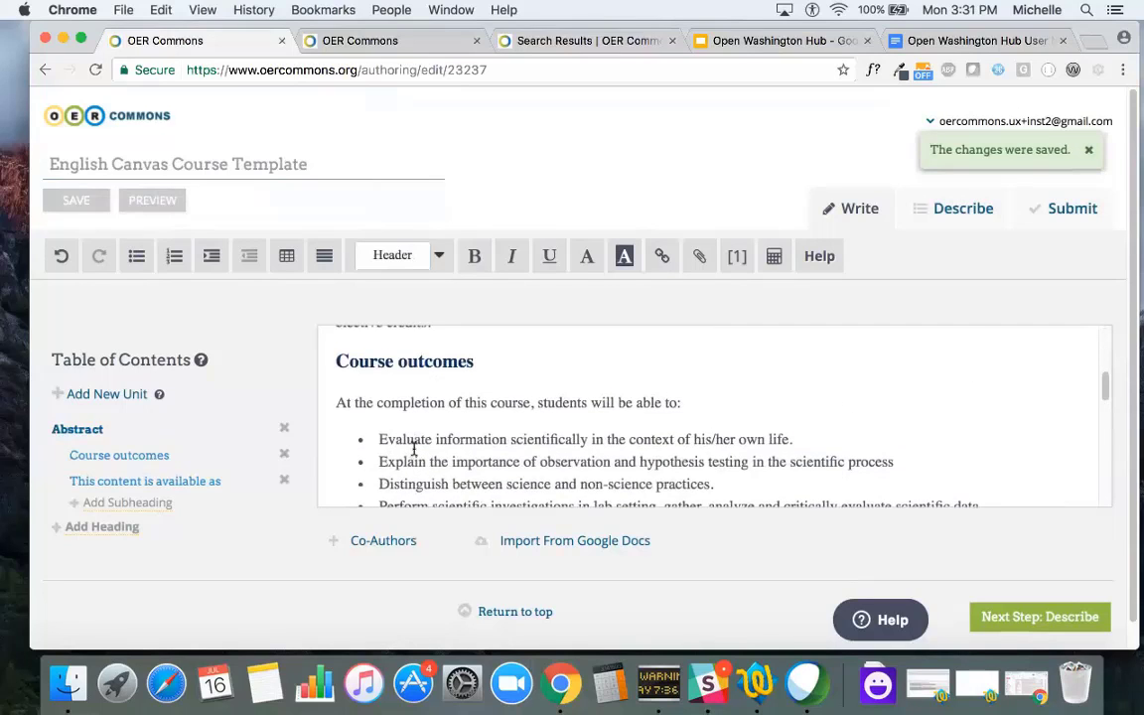
scroll(413, 449, down, 1)
scroll(413, 449, up, 1)
click(354, 377)
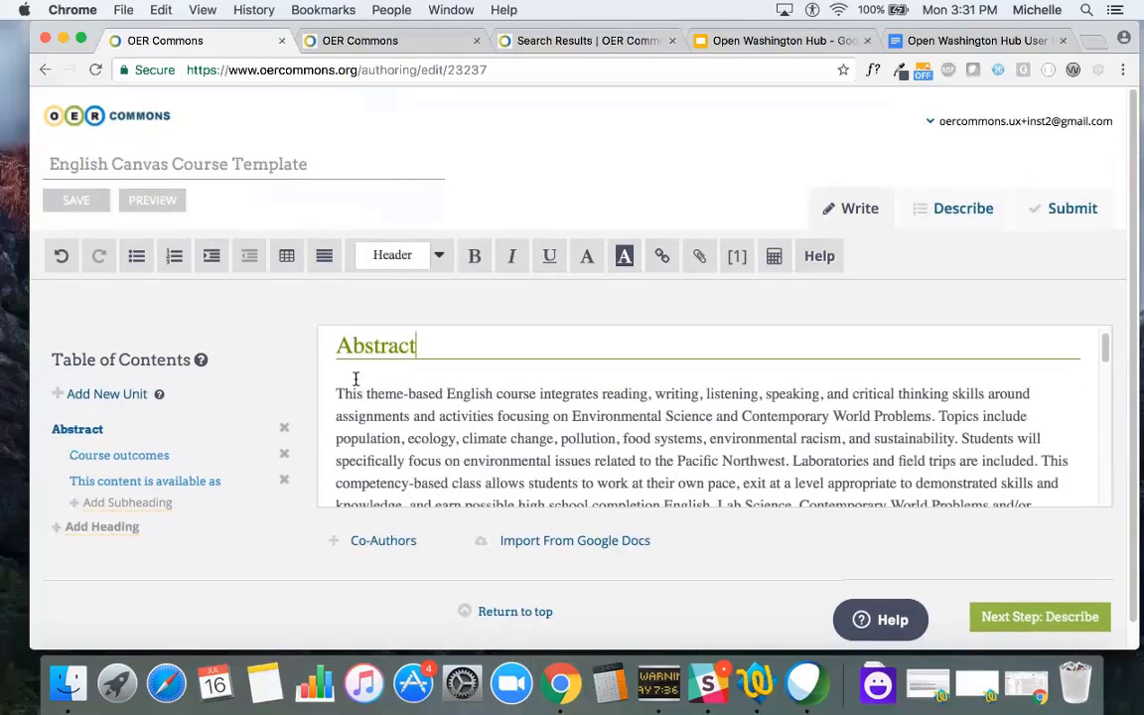
key(Return)
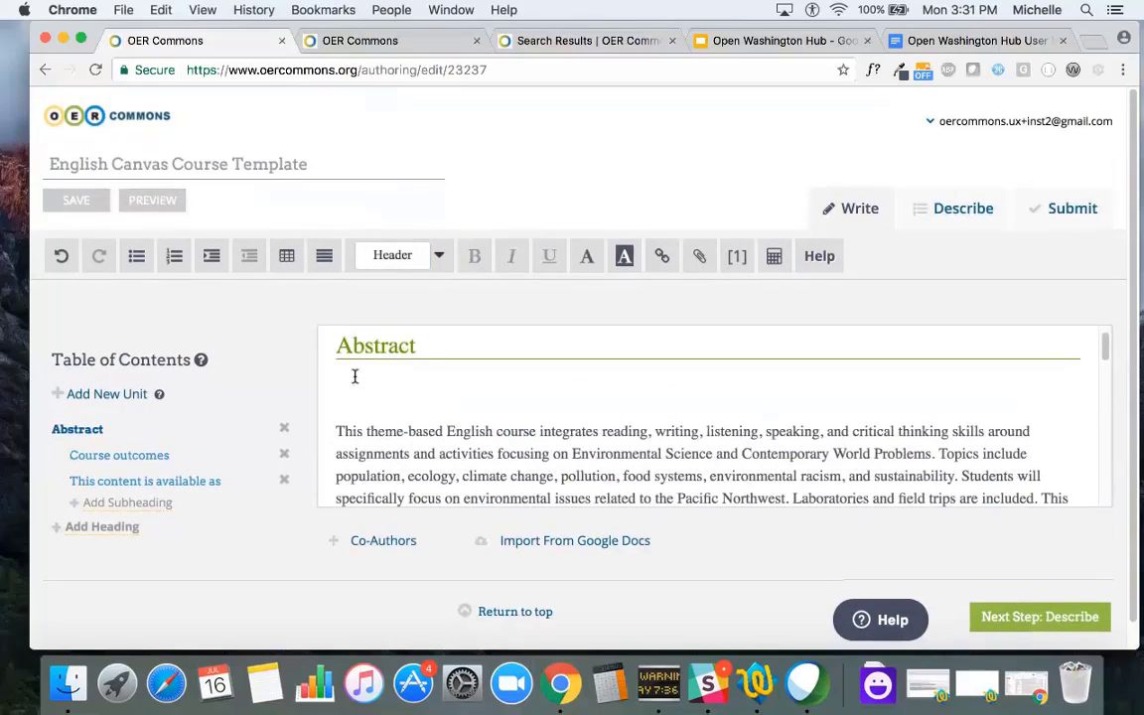
text([This is where)
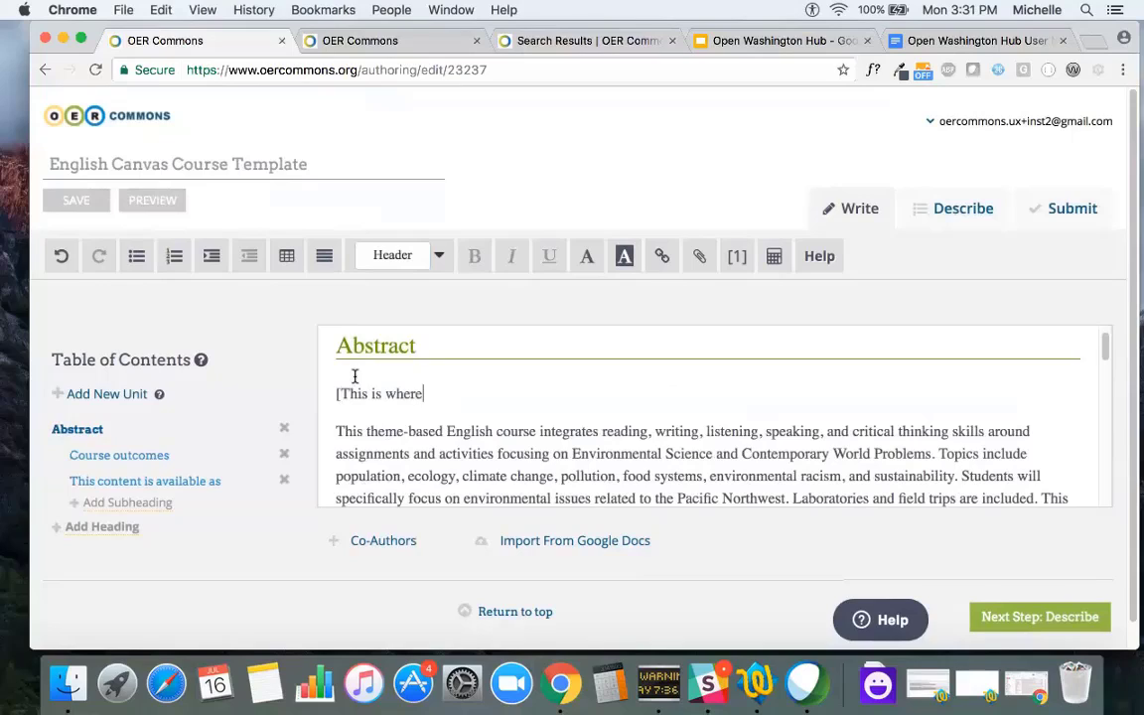
text( you inster)
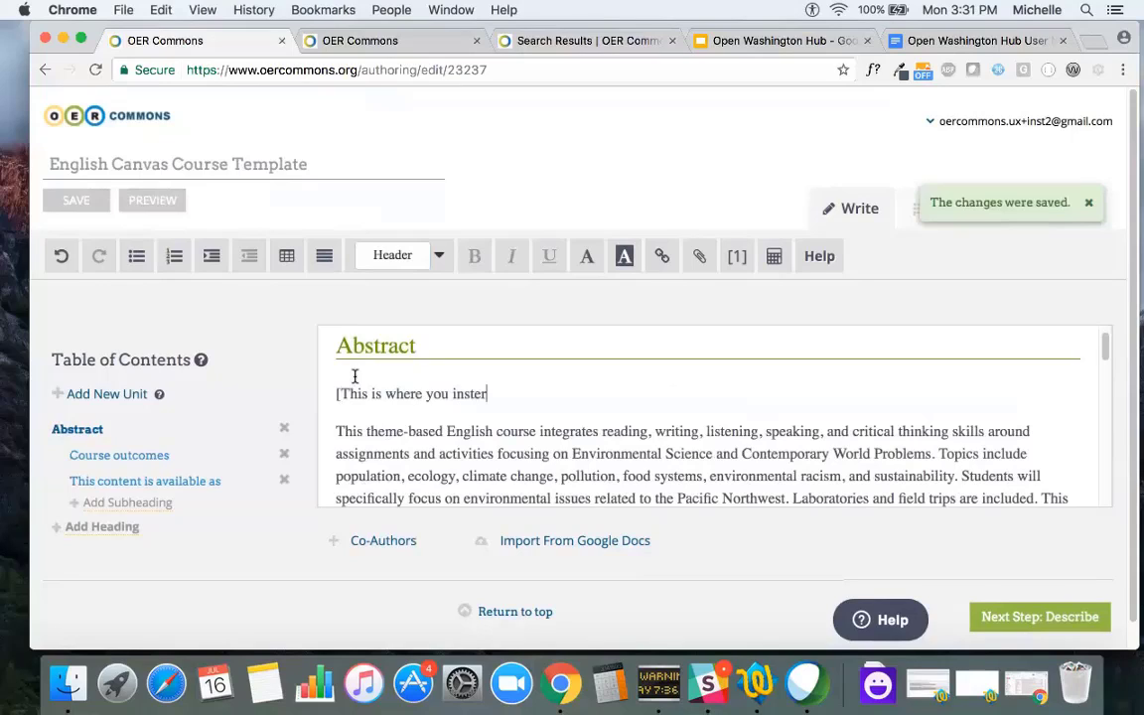
key(BackSpace)
key(BackSpace)
key(BackSpace)
text(ert )
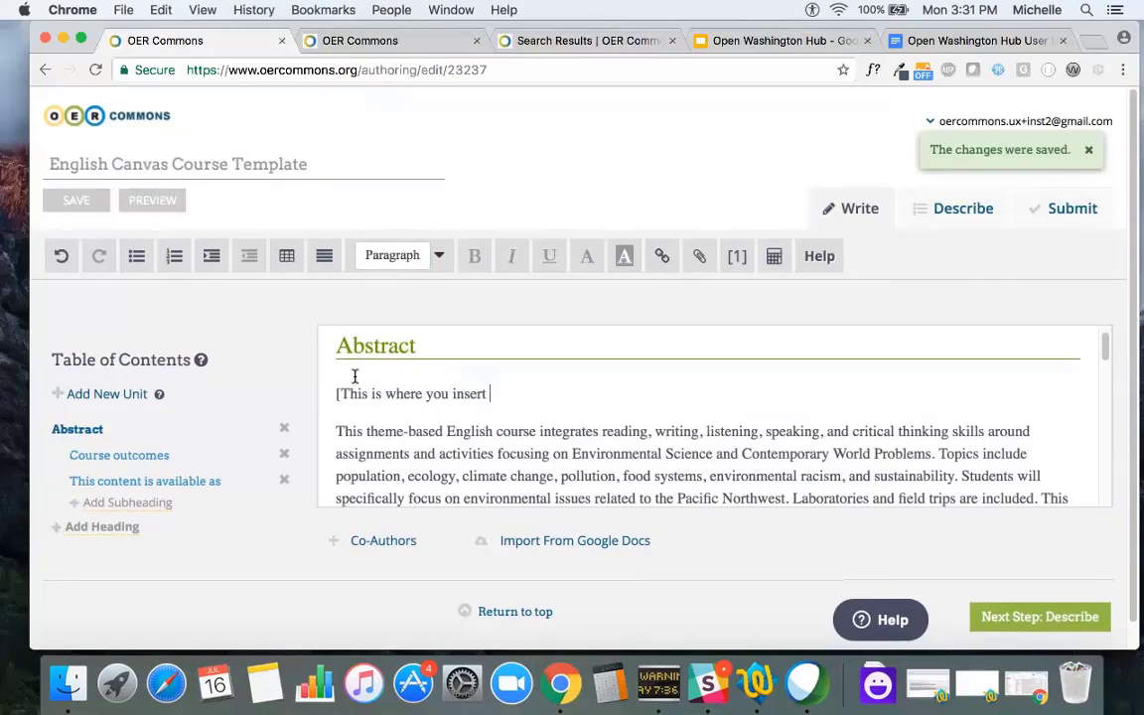
text(your abs)
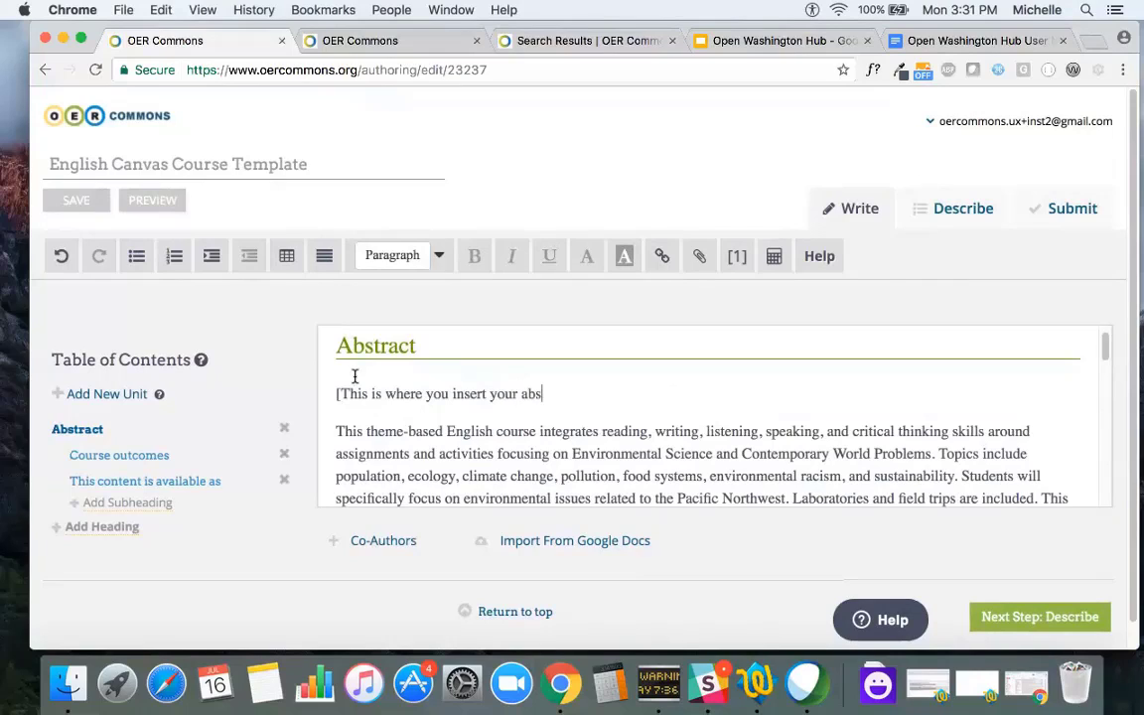
text(tract for this )
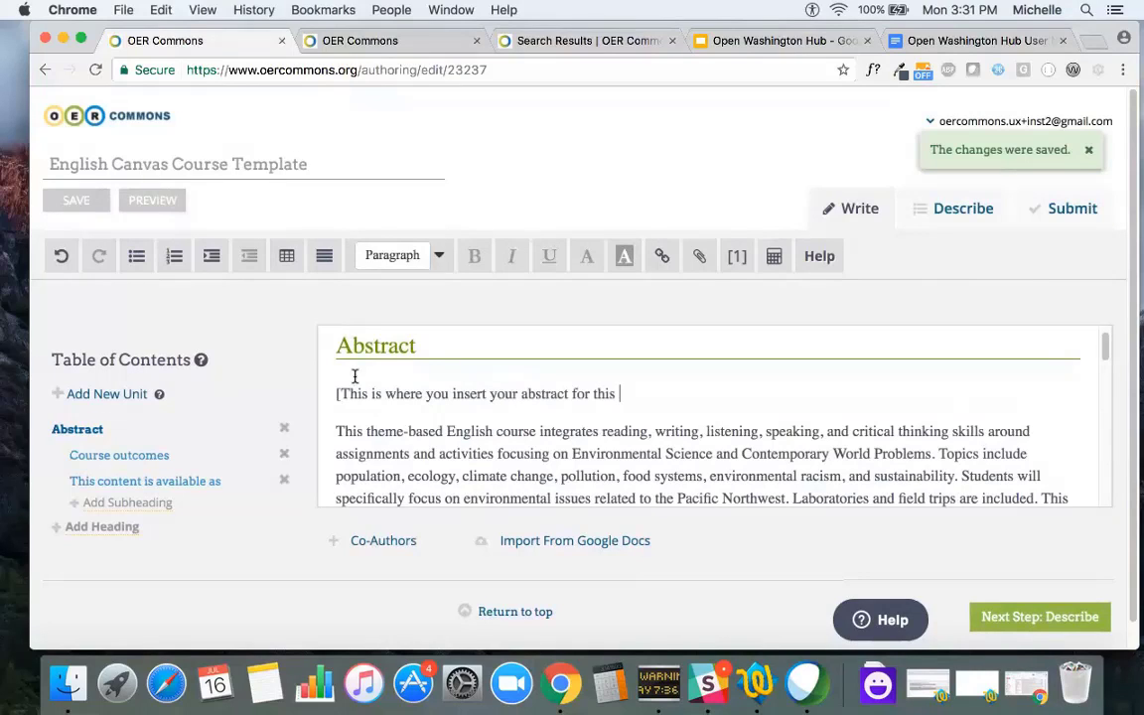
text(course])
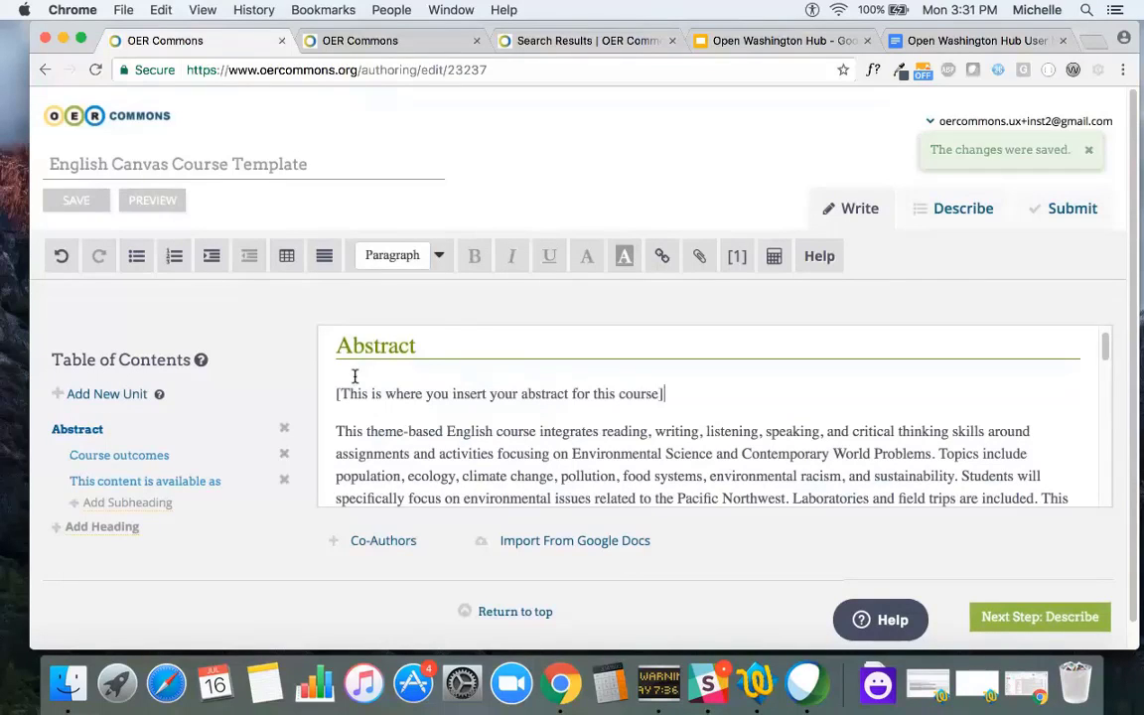
Delete the original theme-based English course description below the abstract placeholder
scroll(456, 404, down, 2)
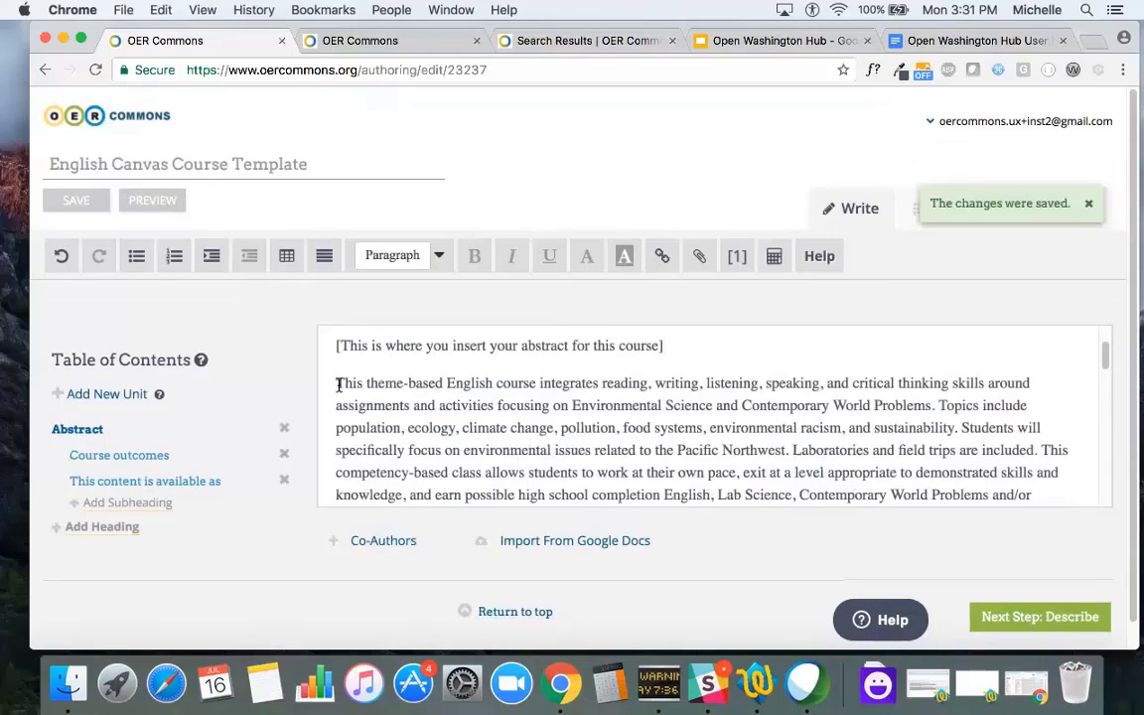
drag(336, 382, 488, 473)
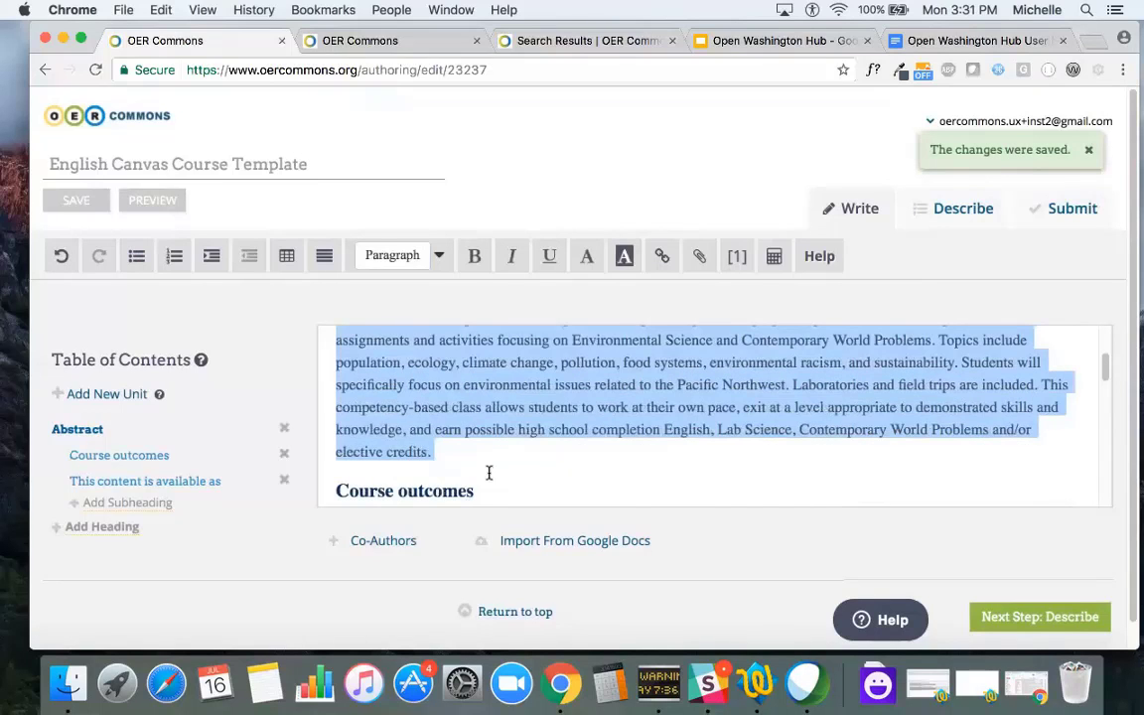
key(BackSpace)
Clear all the outcome texts from the bulleted list under Course outcomes, keeping its introductory sentence
scroll(455, 458, down, 1)
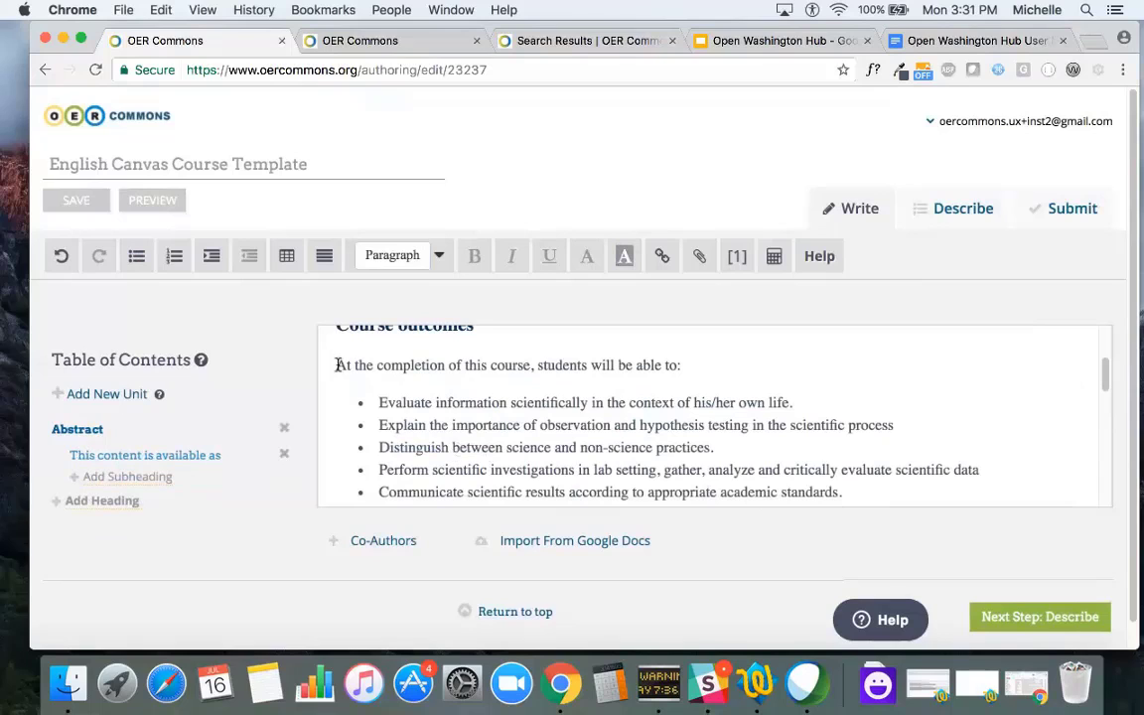
drag(338, 365, 525, 421)
click(447, 403)
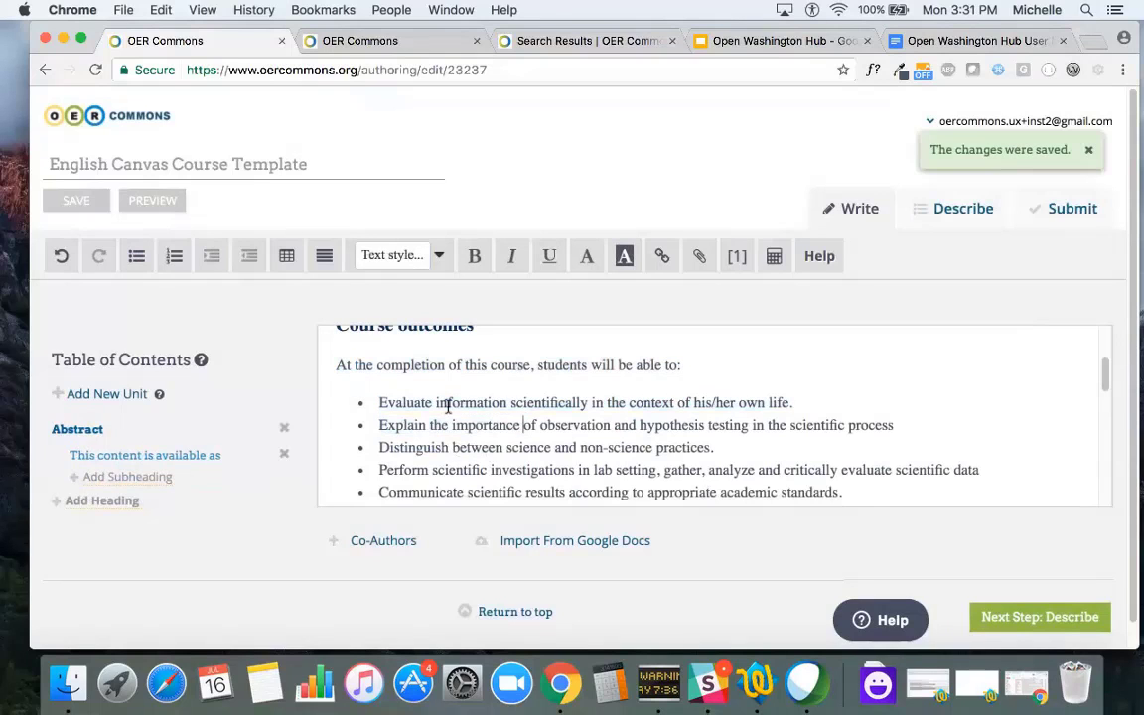
drag(379, 403, 952, 434)
scroll(512, 468, down, 1)
scroll(512, 468, down, 4)
scroll(513, 469, down, 2)
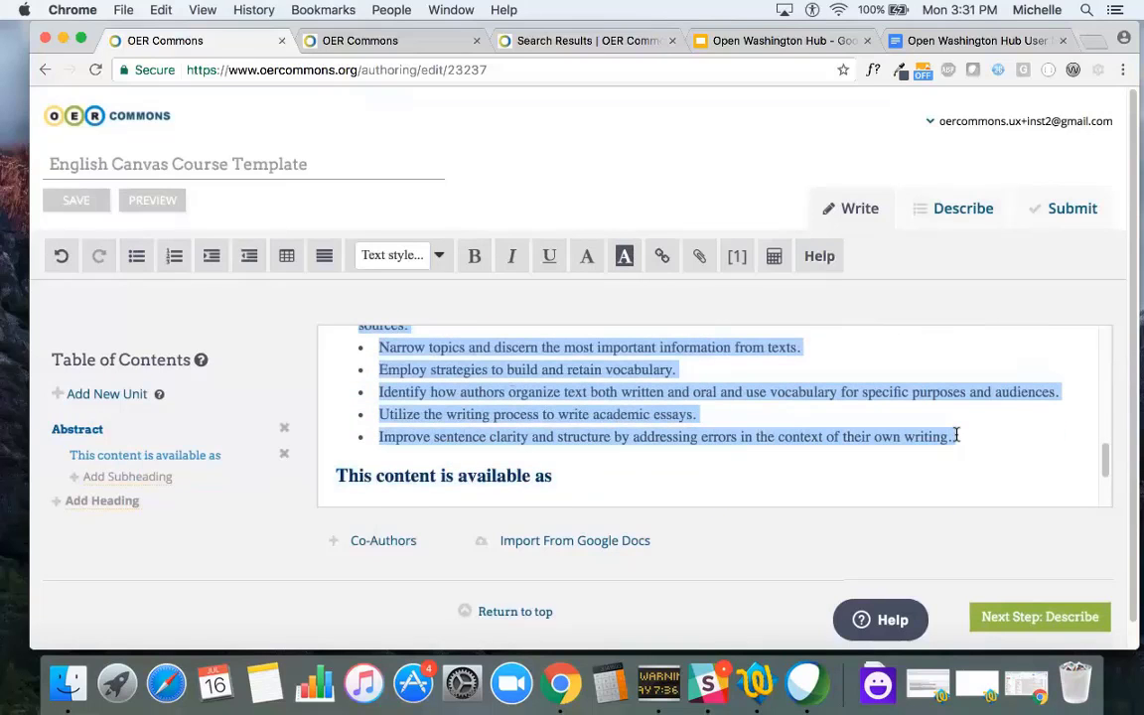
key(BackSpace)
scroll(956, 433, up, 2)
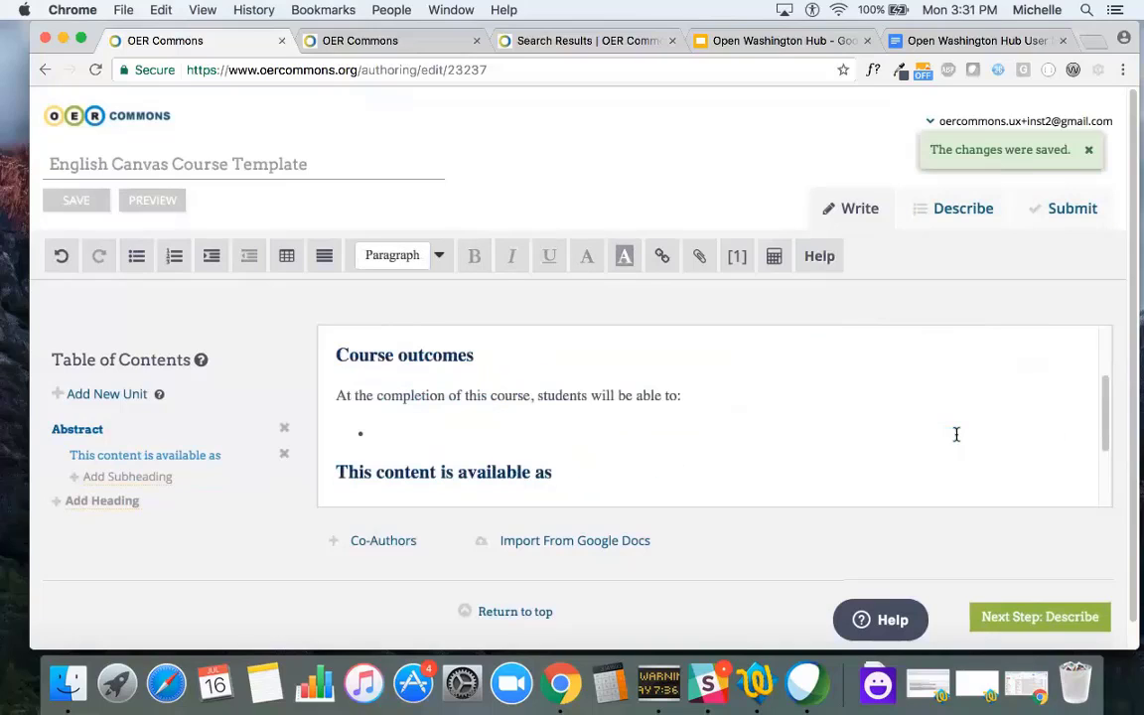
Add the bullet "List course outcomes in list format" under Course outcomes, correcting the misspelled word "outcomes"
text(List course )
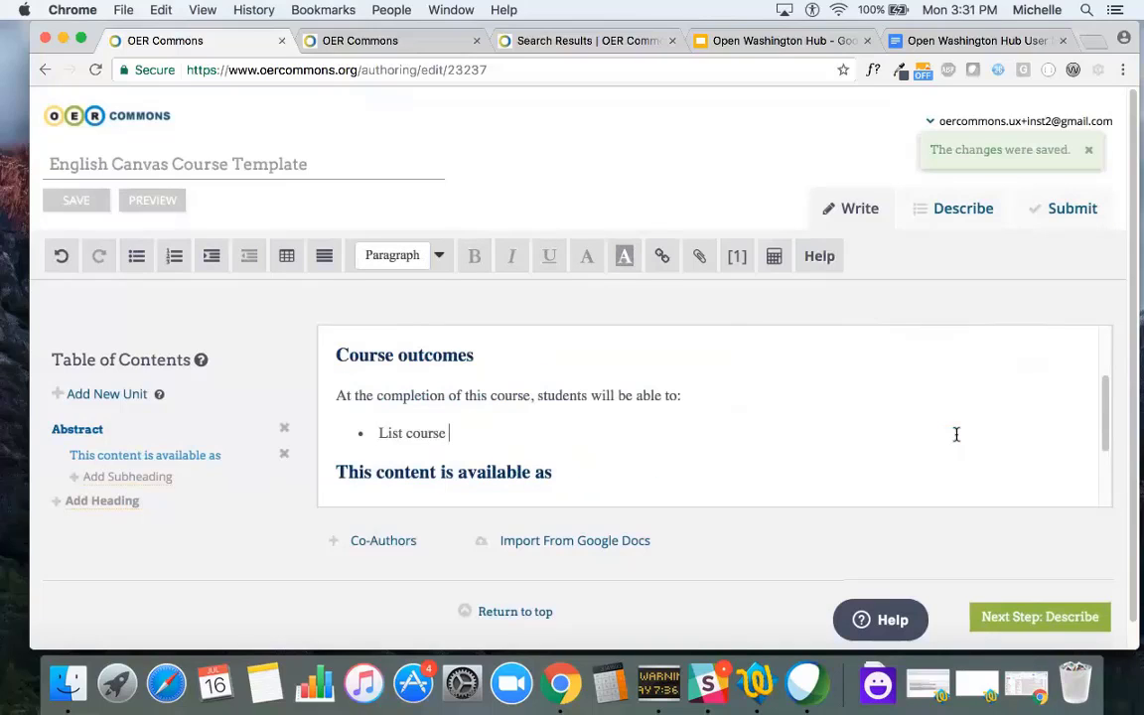
text(outcom)
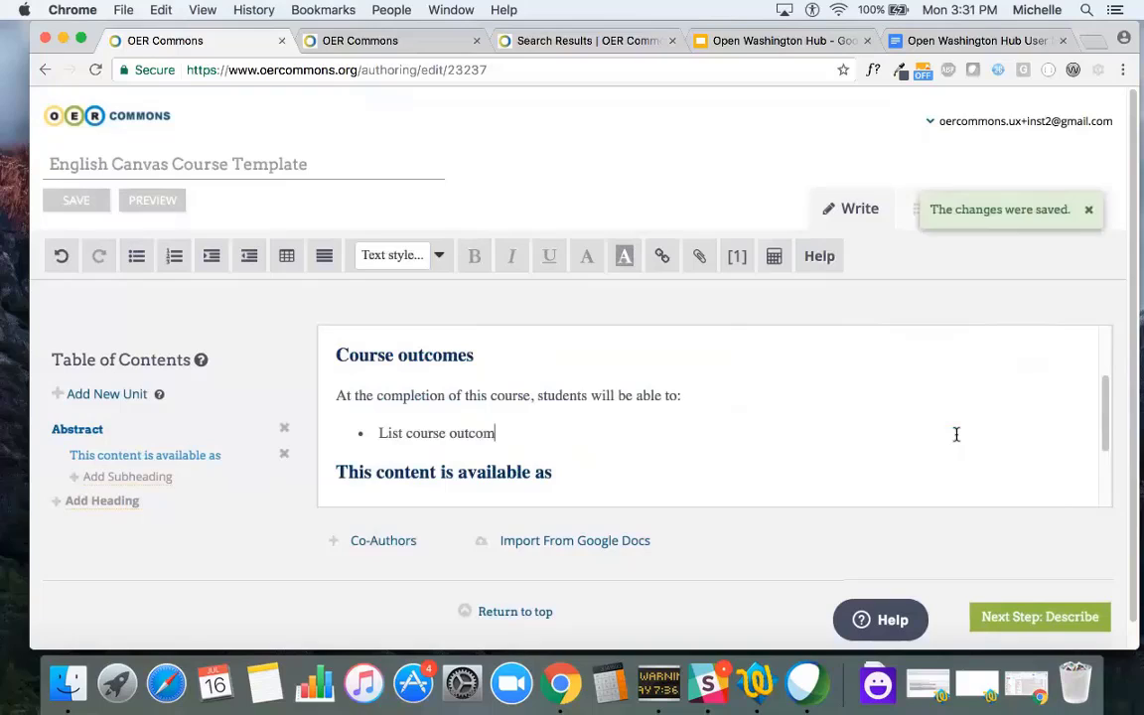
text(ces in lis)
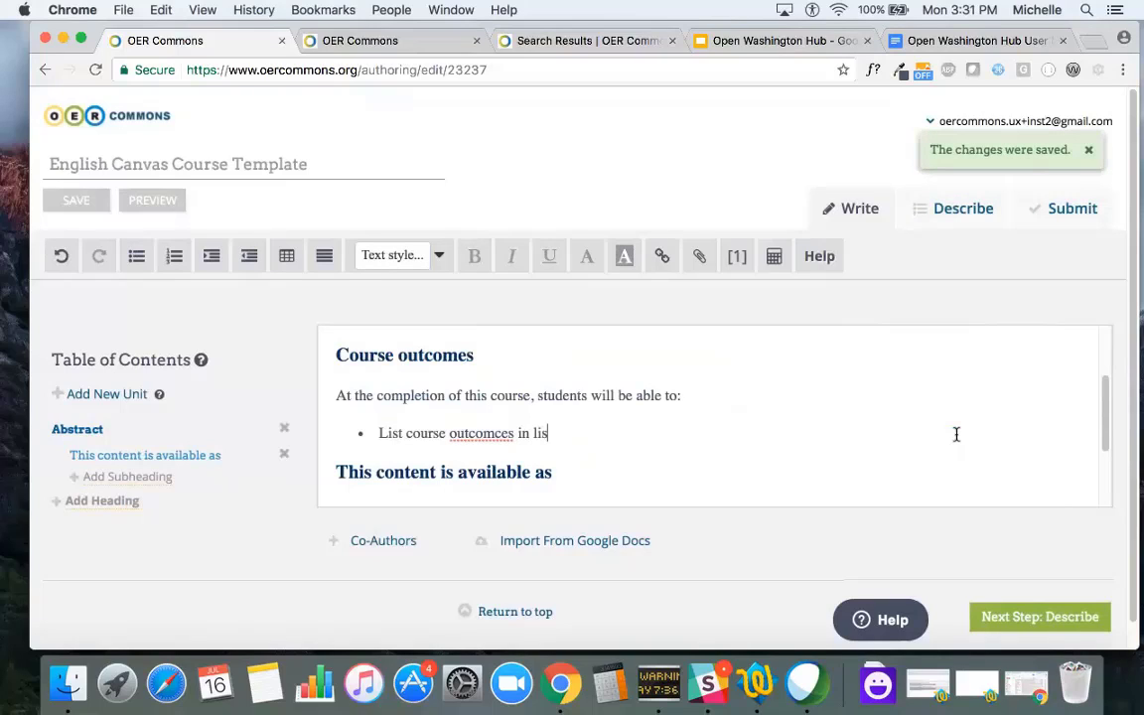
text(t format)
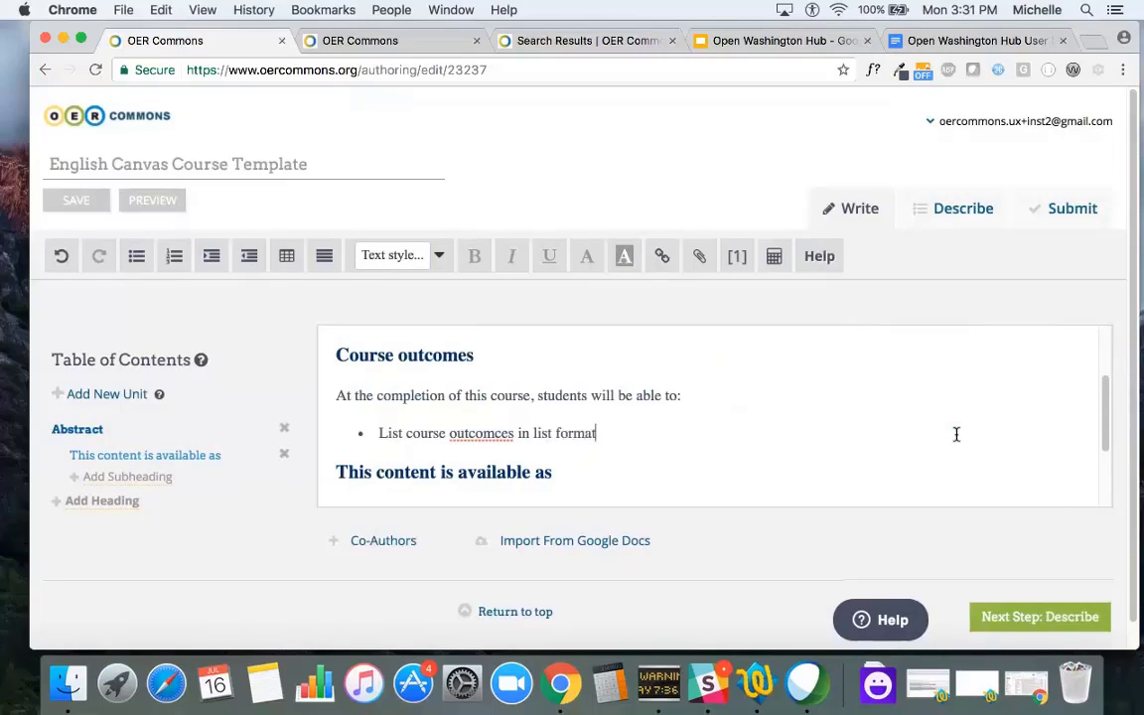
right_click(474, 434)
click(523, 341)
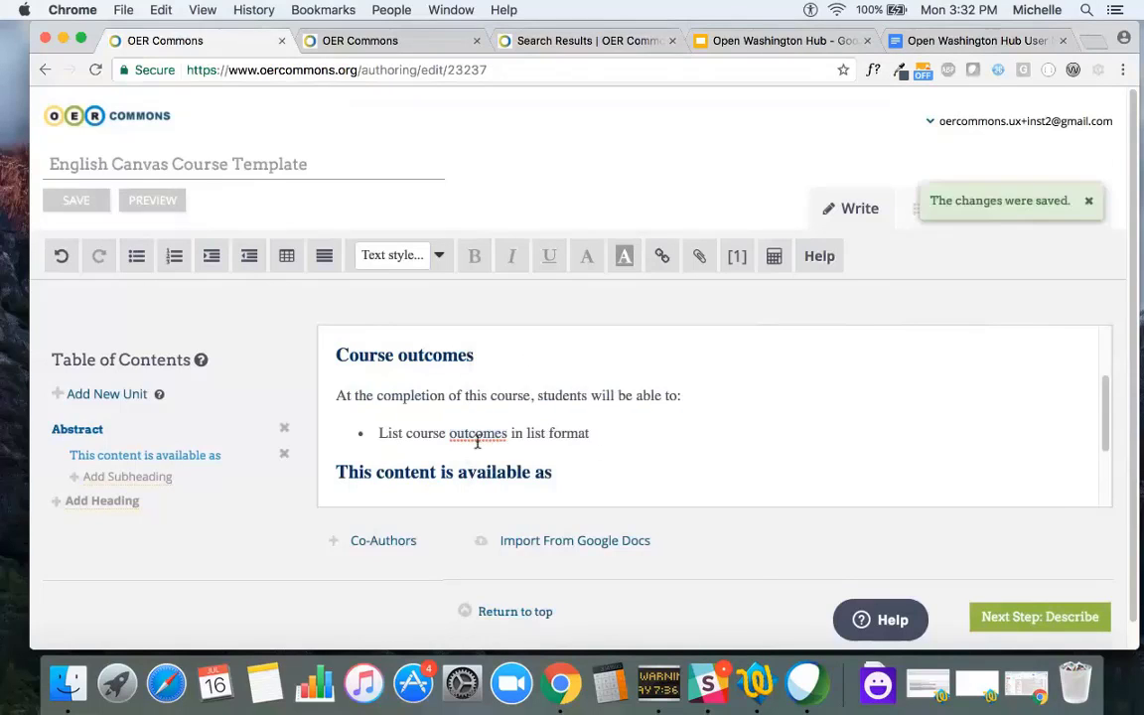
click(600, 463)
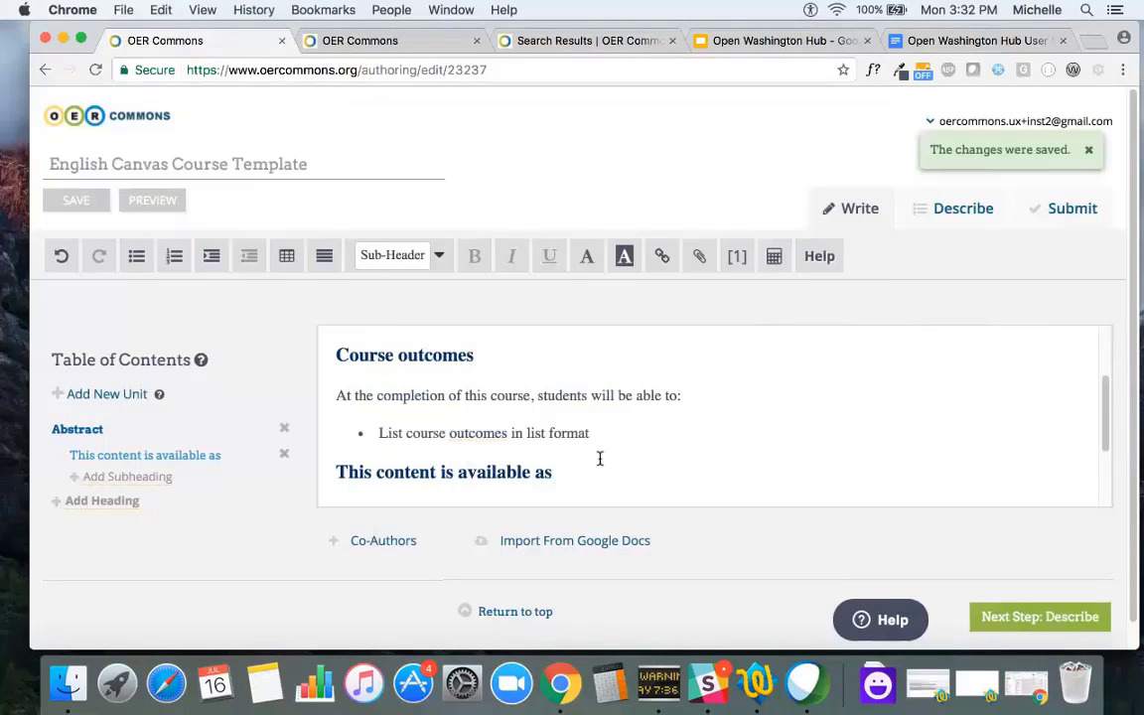
Replace the three linked formats under "This content is available as" with the bullet "list available format and add links to them here"
text(Open Canvas course Downloadable Google document Downloadable course cartridge (.imscc file))
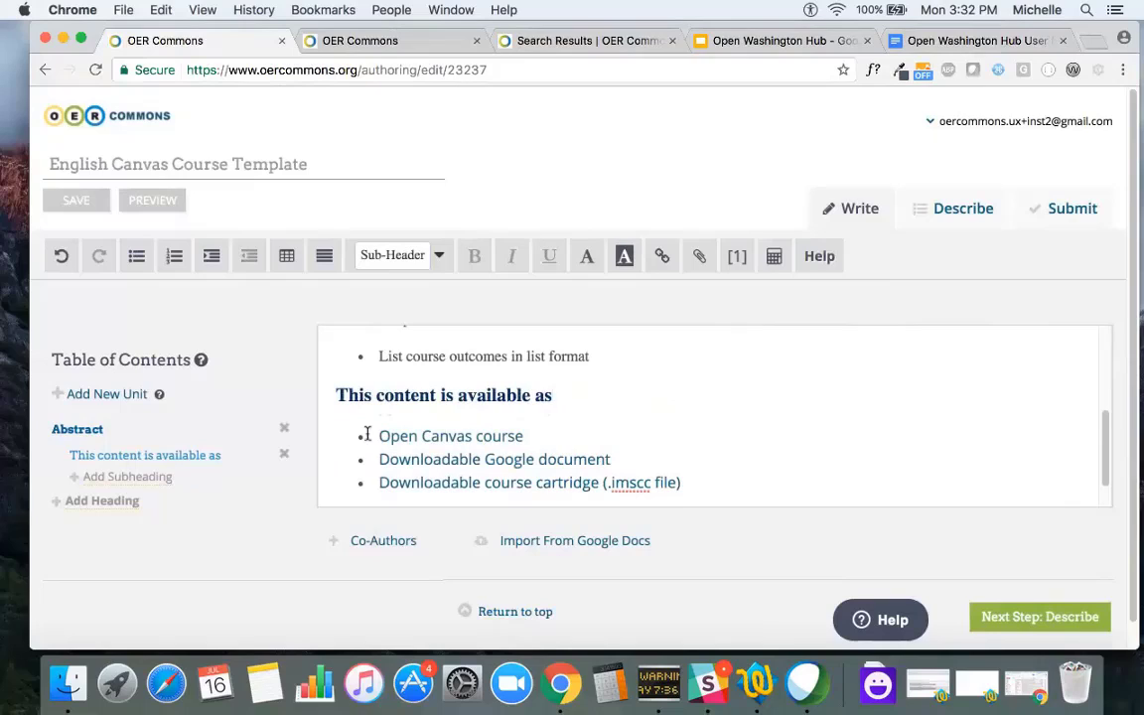
drag(377, 436, 689, 485)
key(BackSpace)
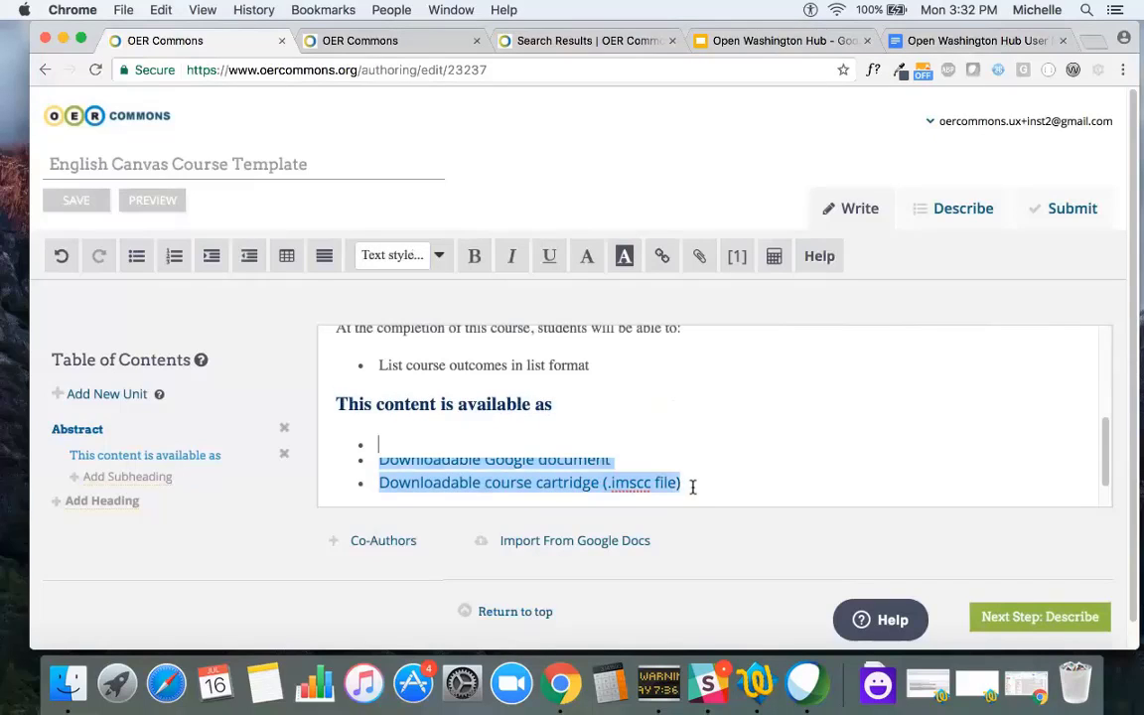
text(list availab)
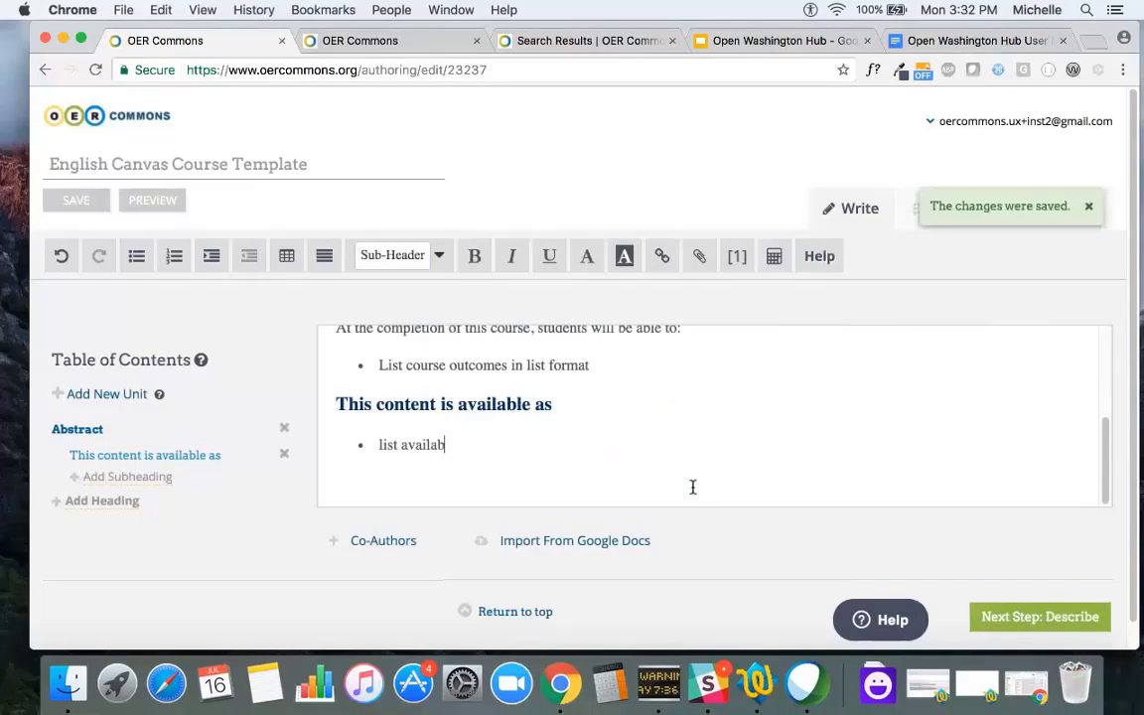
text(le format)
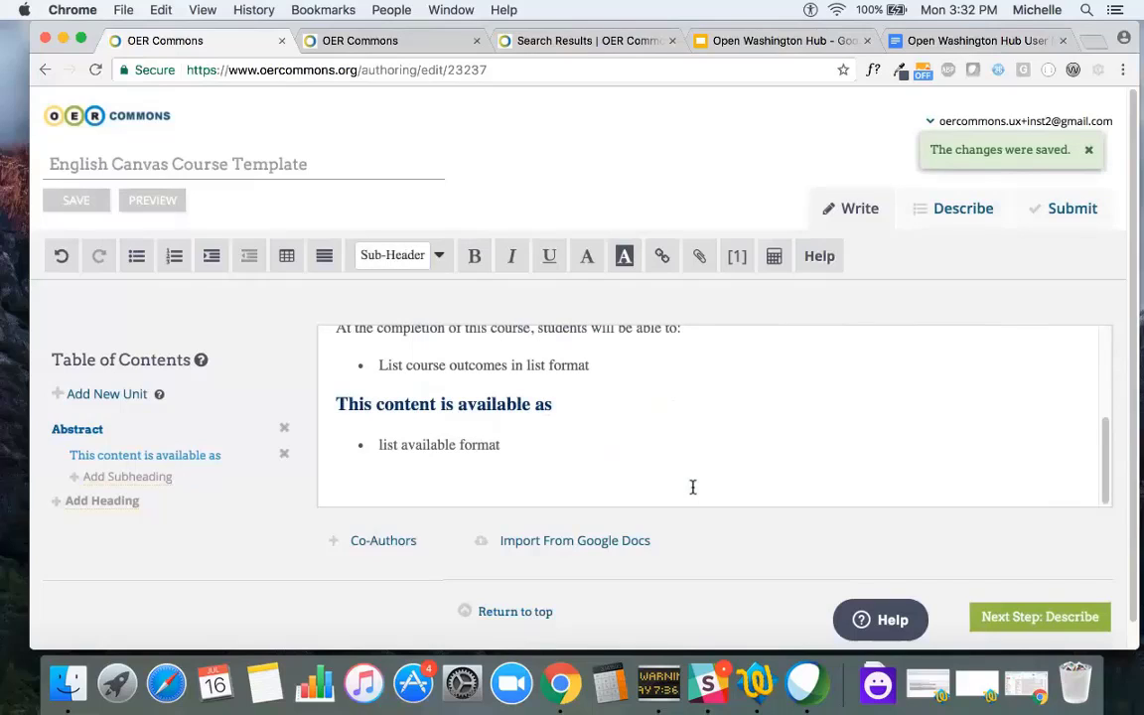
text( and add links to htm)
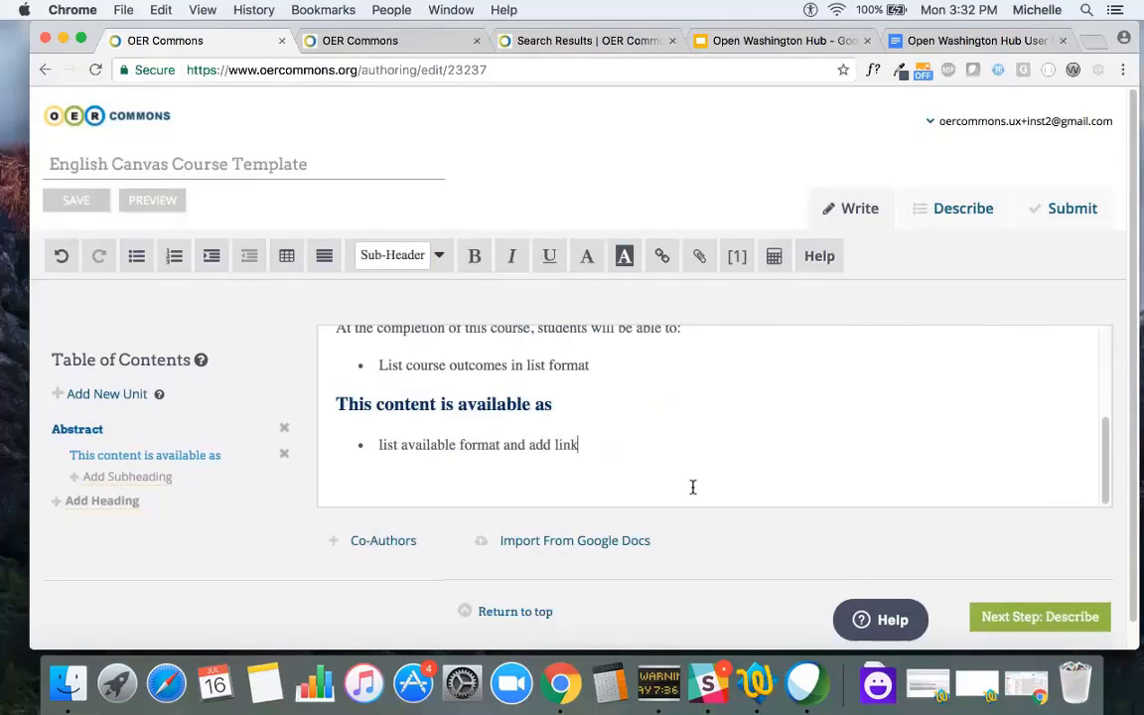
key(BackSpace)
key(BackSpace)
key(BackSpace)
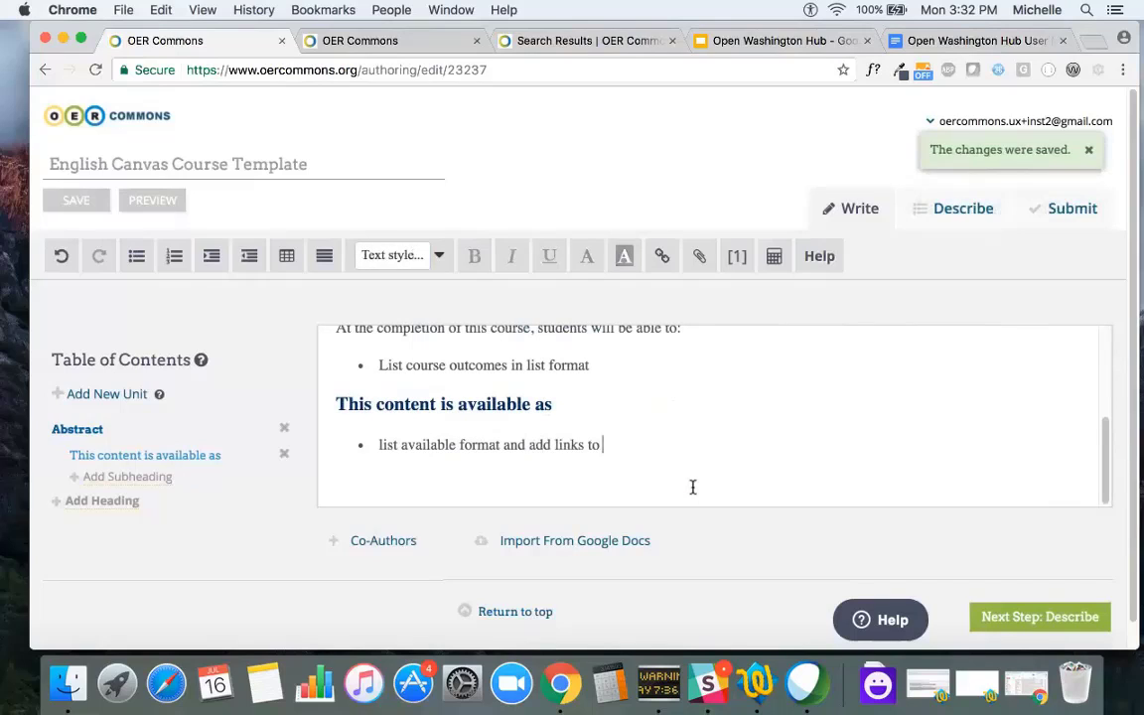
text(them here)
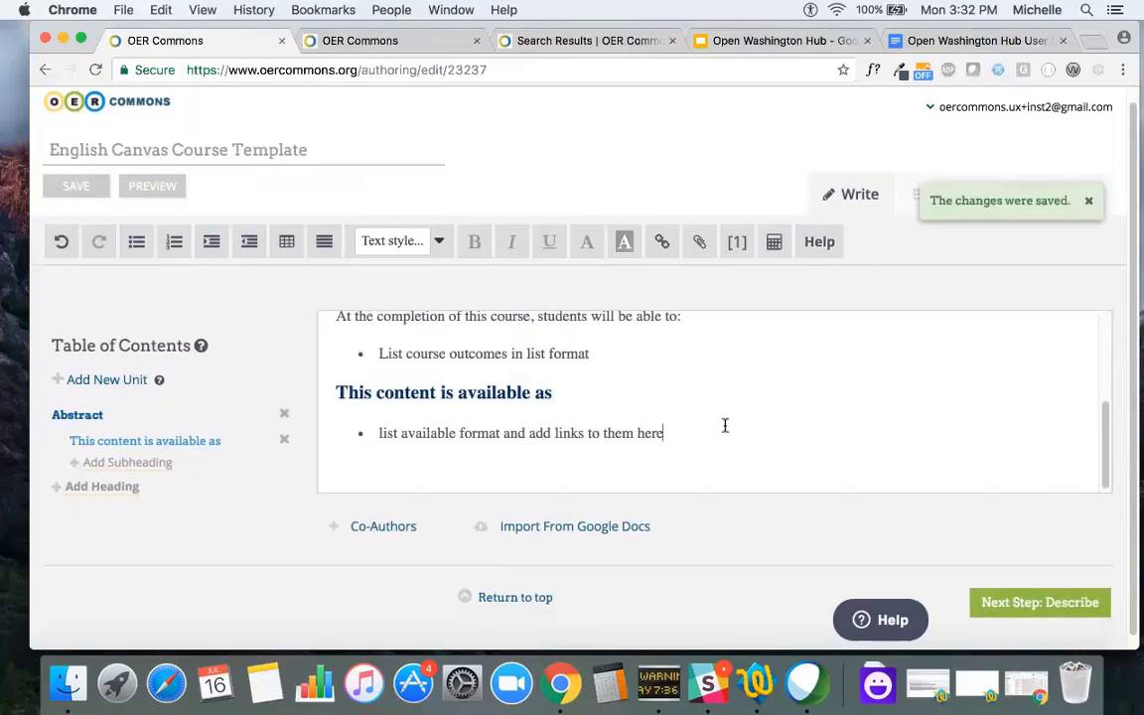
Review the start of the template and its descriptive metadata, and return to the writing stage
scroll(725, 425, up, 5)
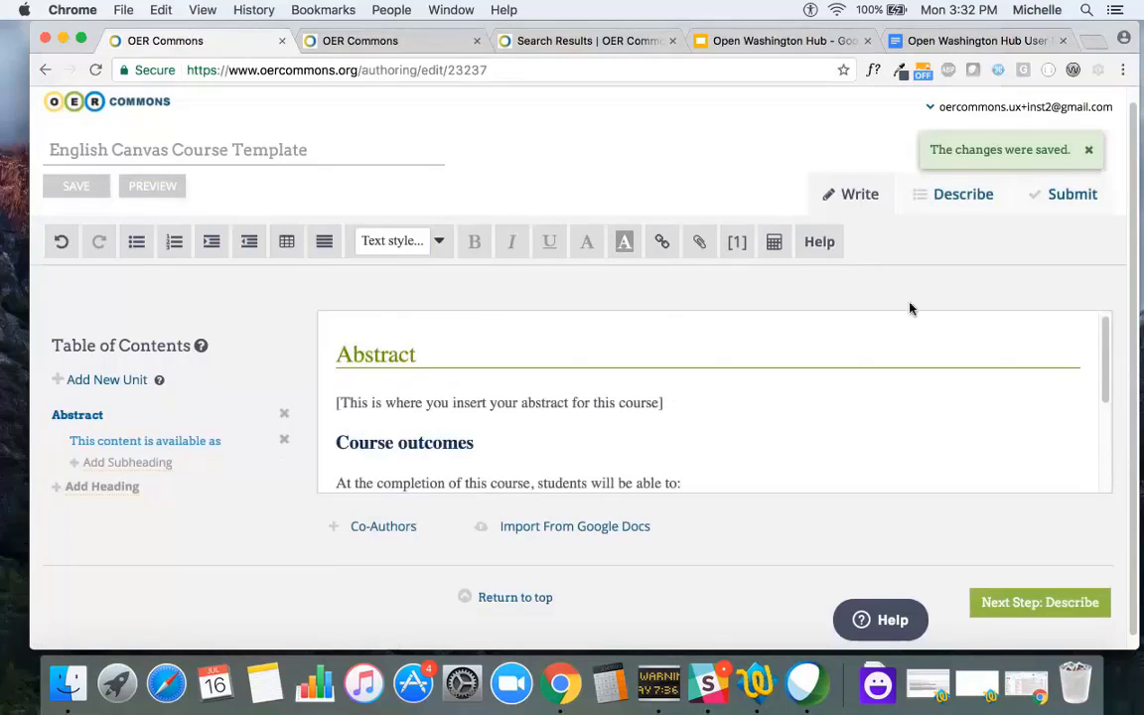
click(939, 213)
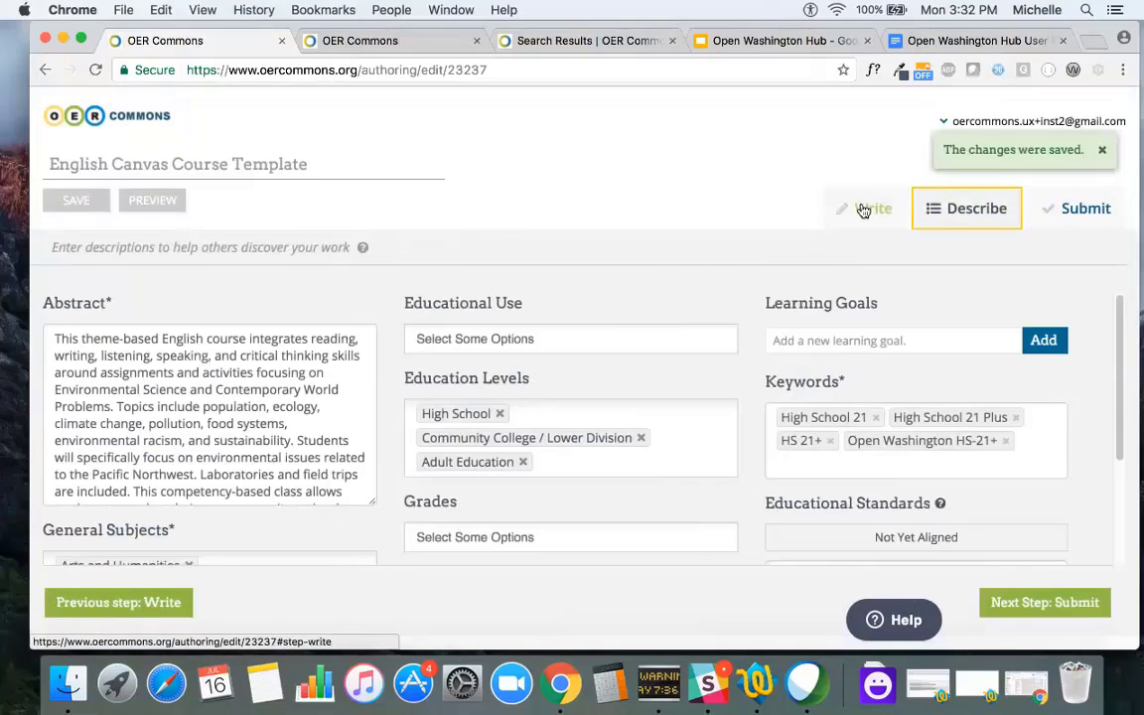
click(864, 211)
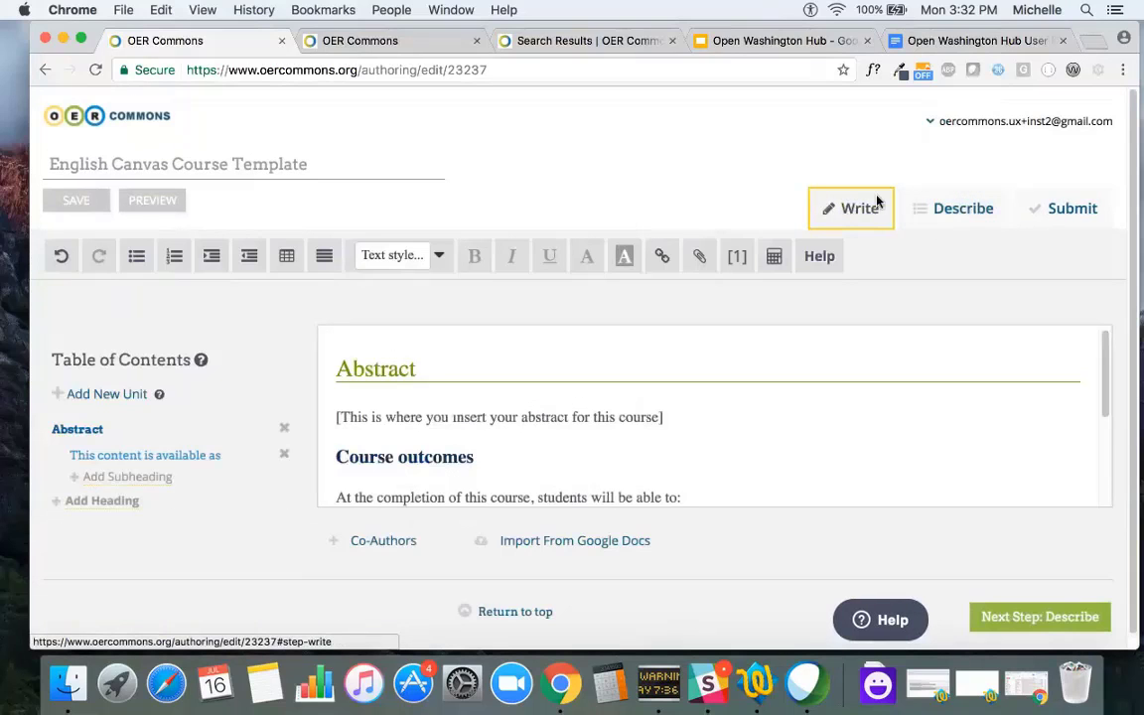
Open the account's saved items and look through the list of drafts, including the English Canvas Course Template
click(931, 124)
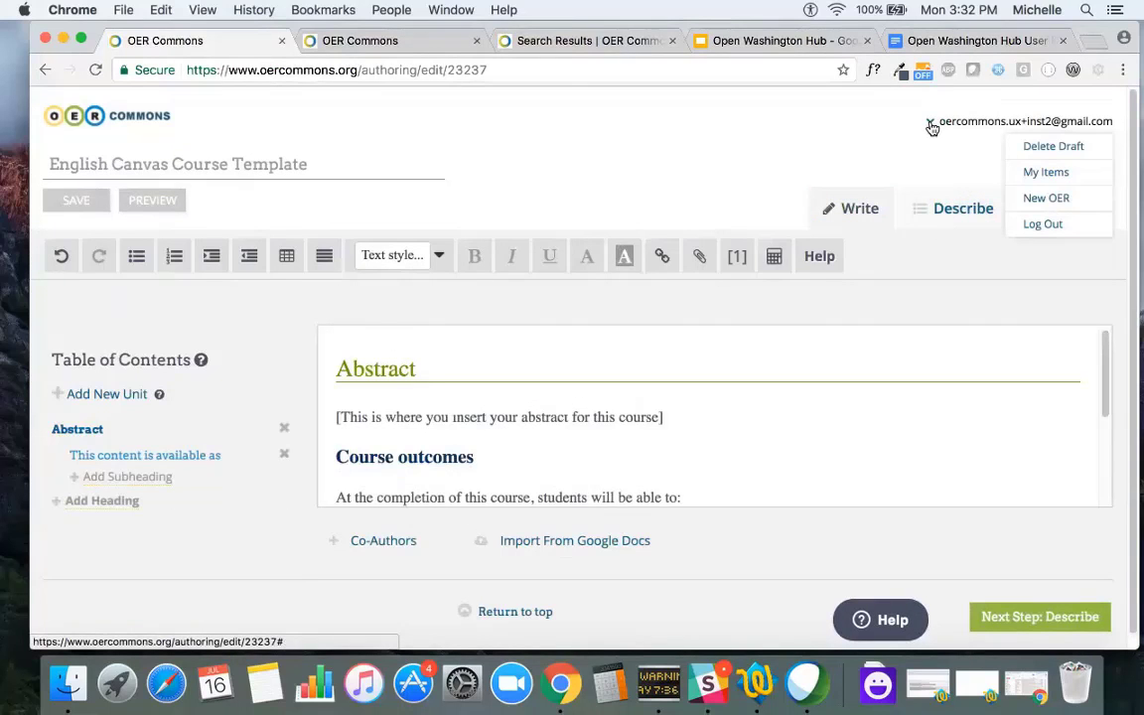
click(1046, 173)
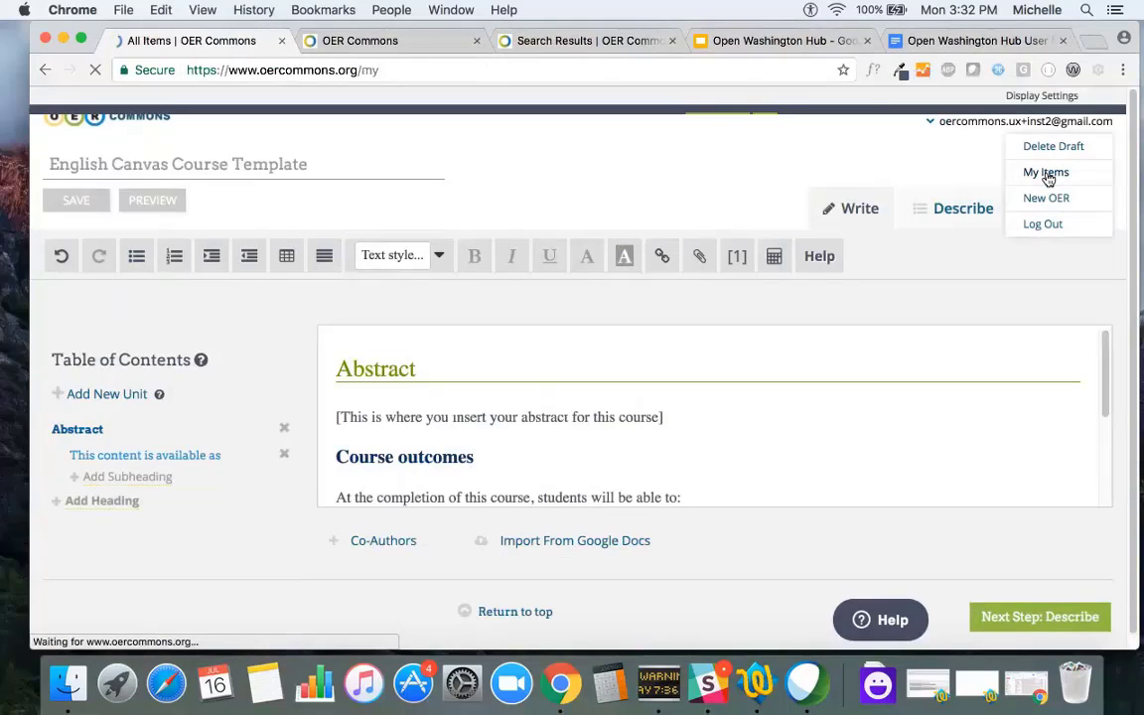
scroll(748, 331, down, 2)
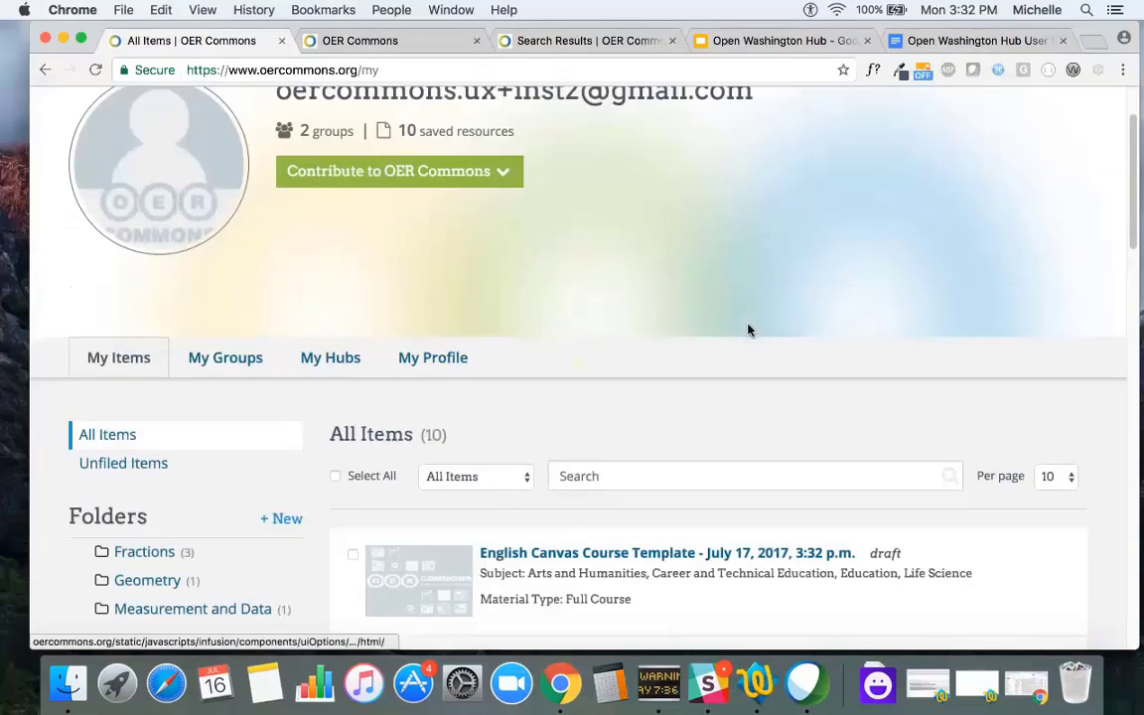
scroll(747, 331, down, 4)
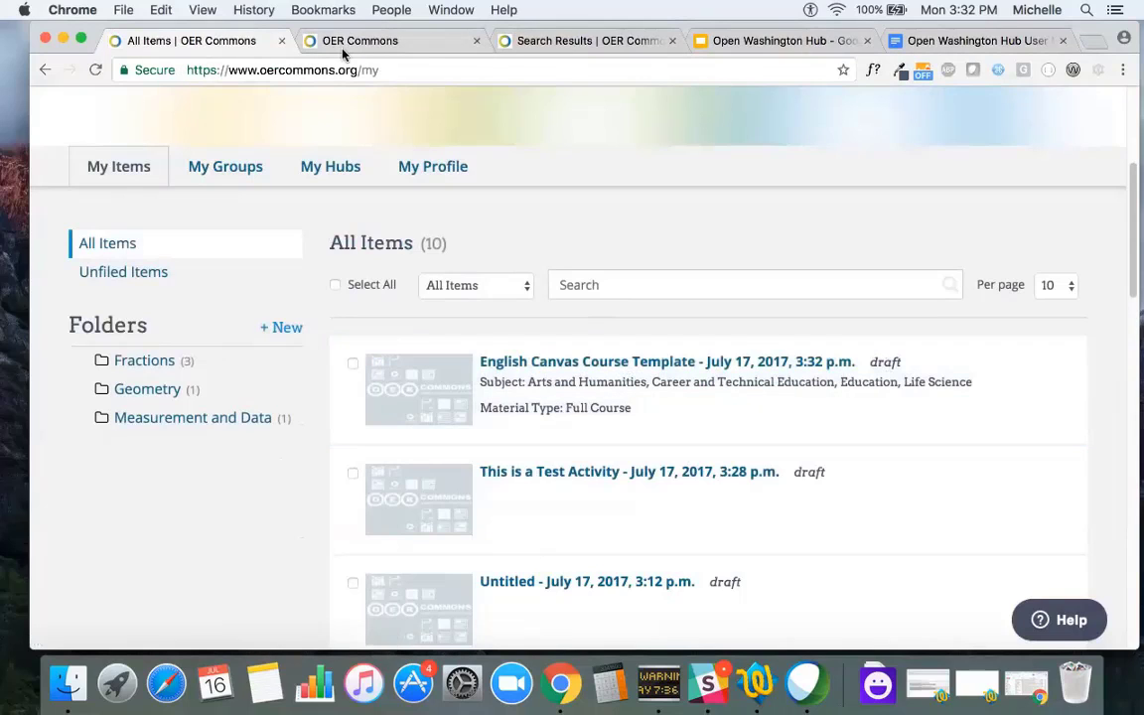
Return to the test activity and submit its uploaded video with the description "This is an Instructional Video"
click(343, 45)
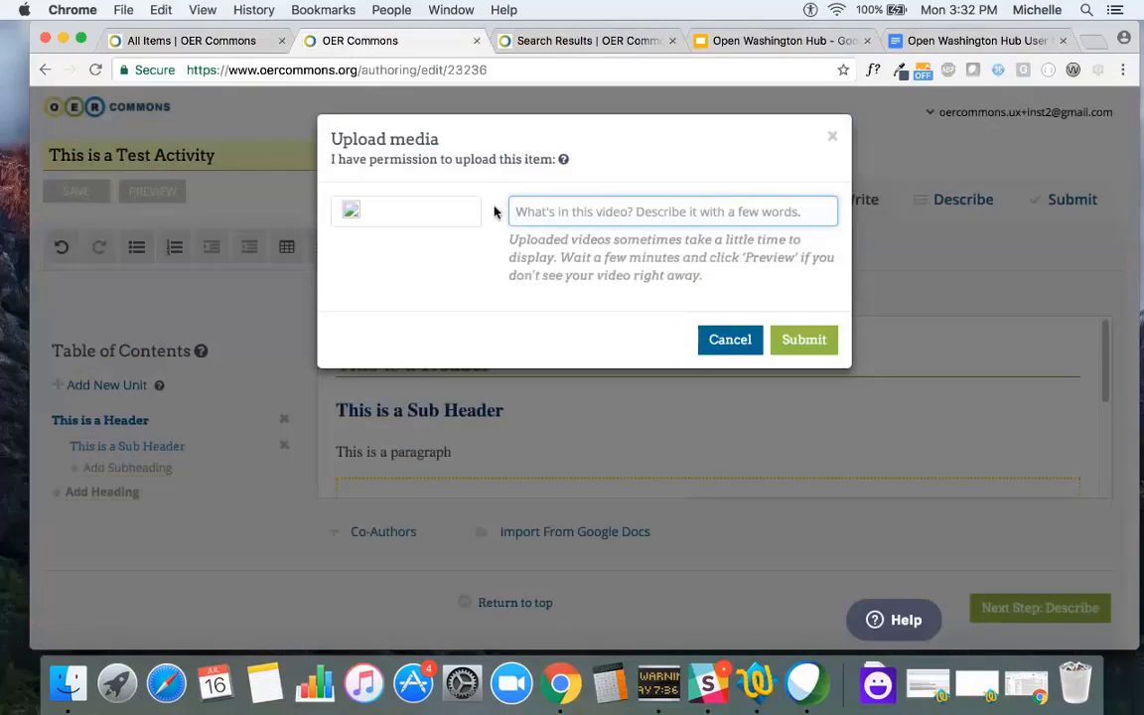
text(T)
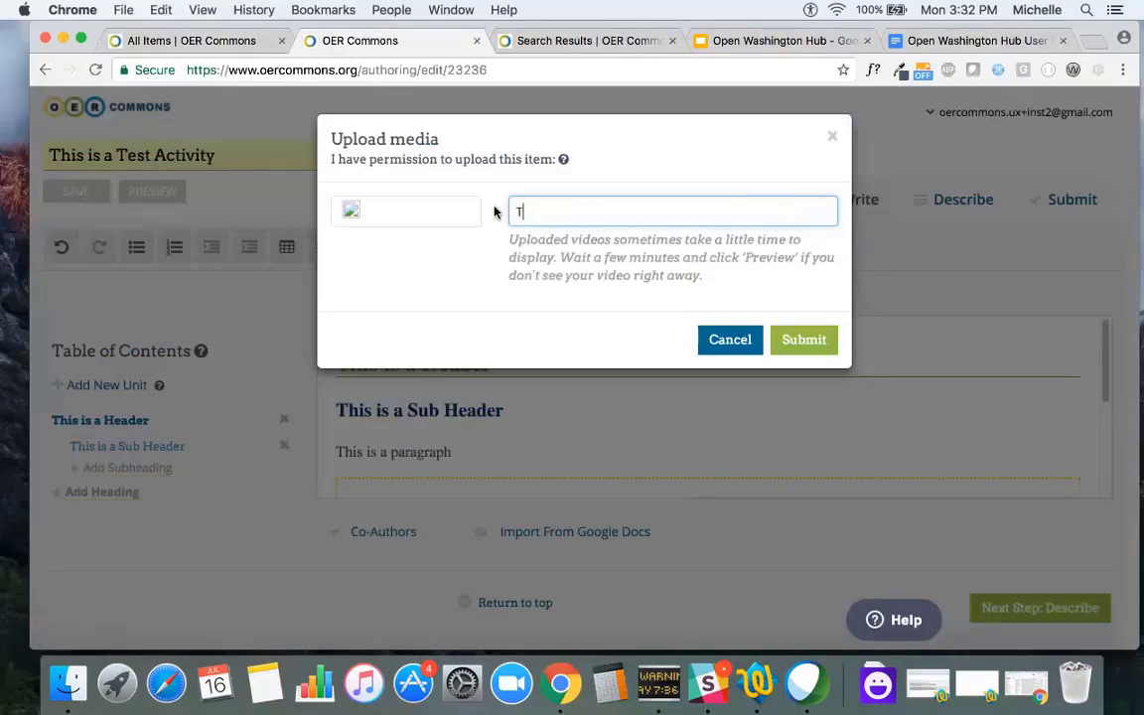
text(his is a n Instructional)
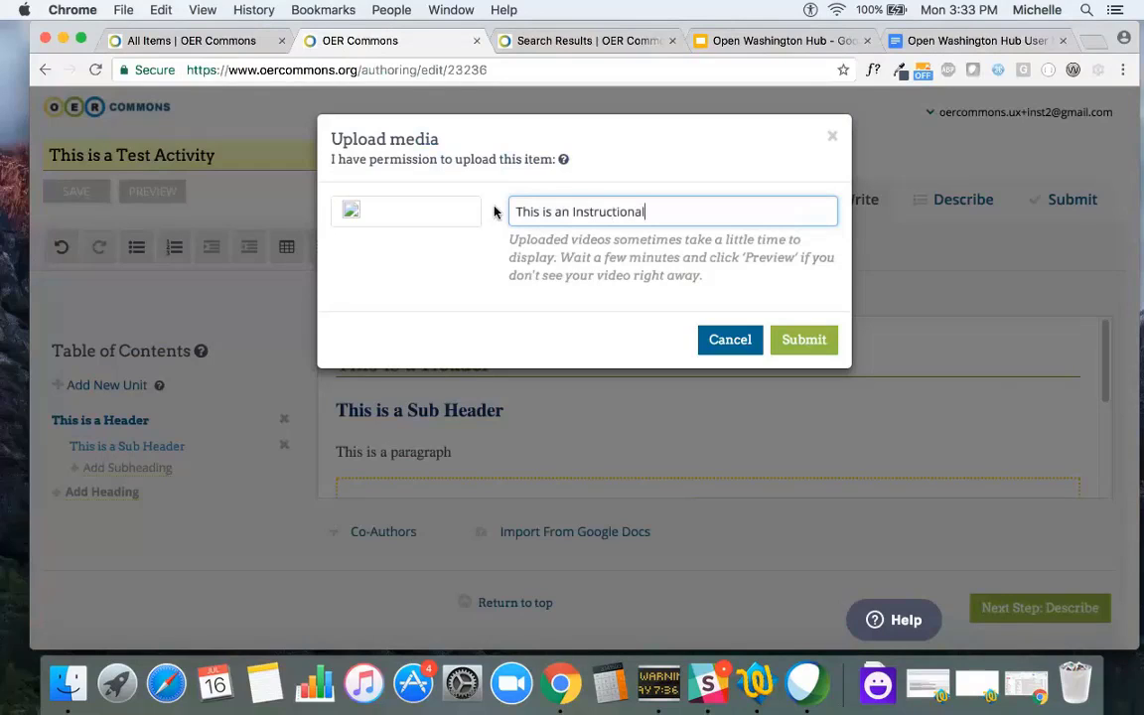
text( Video)
click(807, 342)
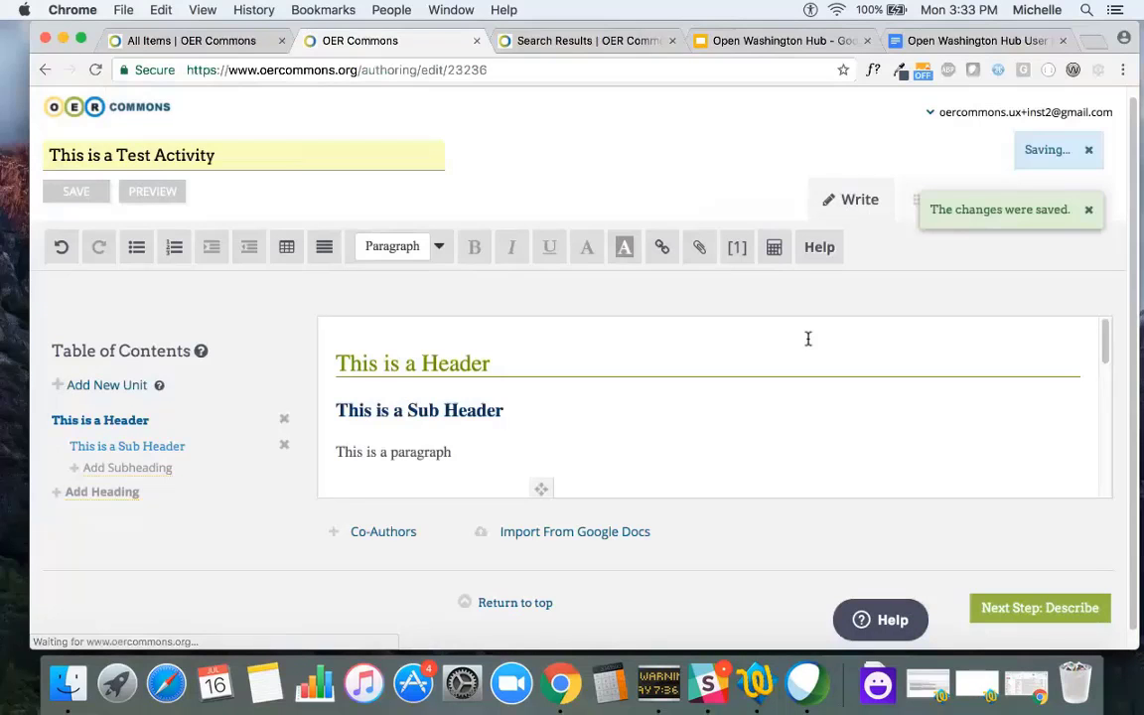
Examine the inserted video block in the test activity, including its placeholder, caption, alignment options and description fields
scroll(661, 367, down, 1)
scroll(663, 368, down, 3)
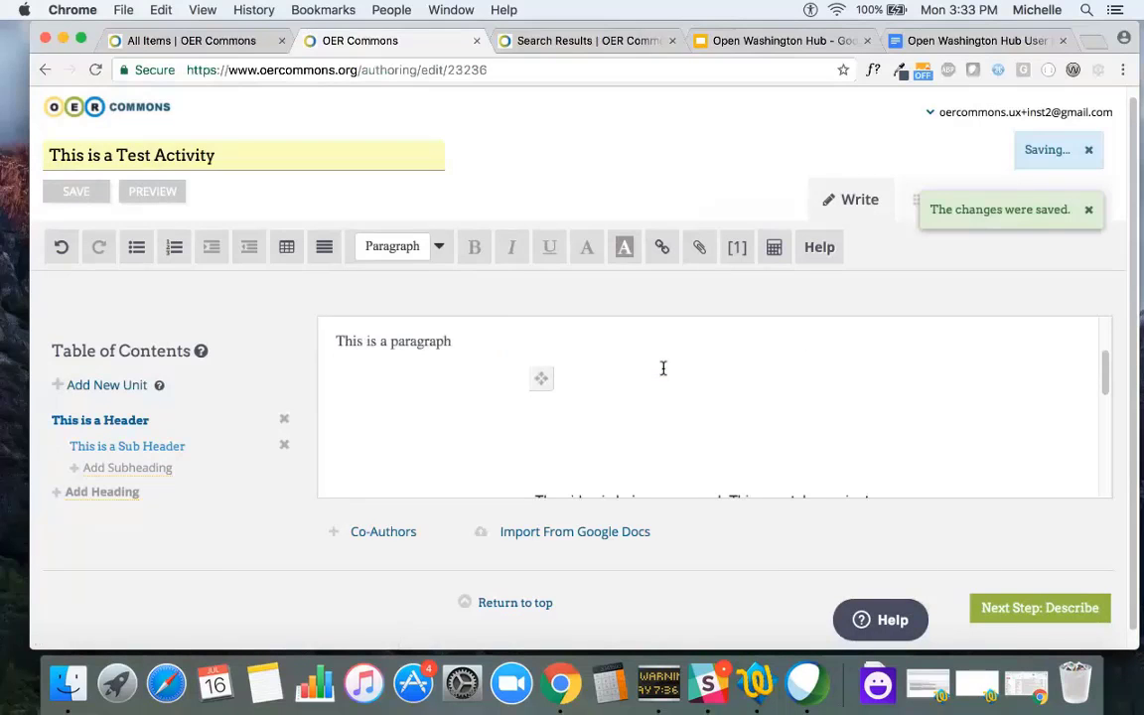
scroll(663, 369, down, 2)
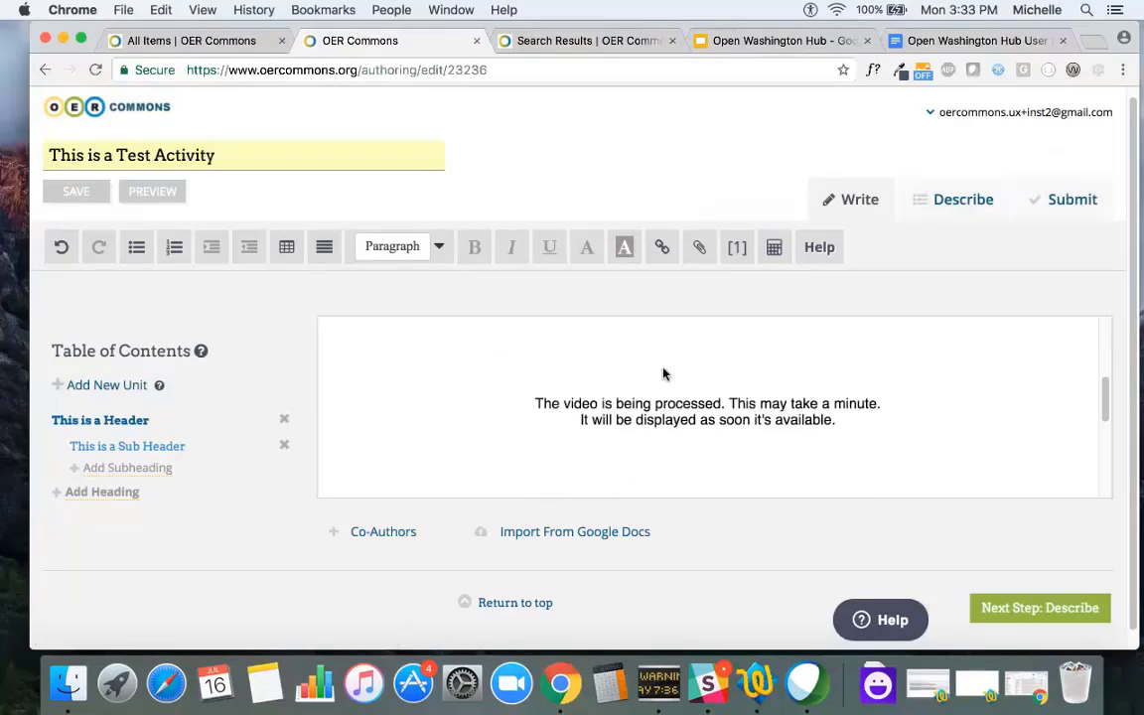
scroll(536, 404, up, 1)
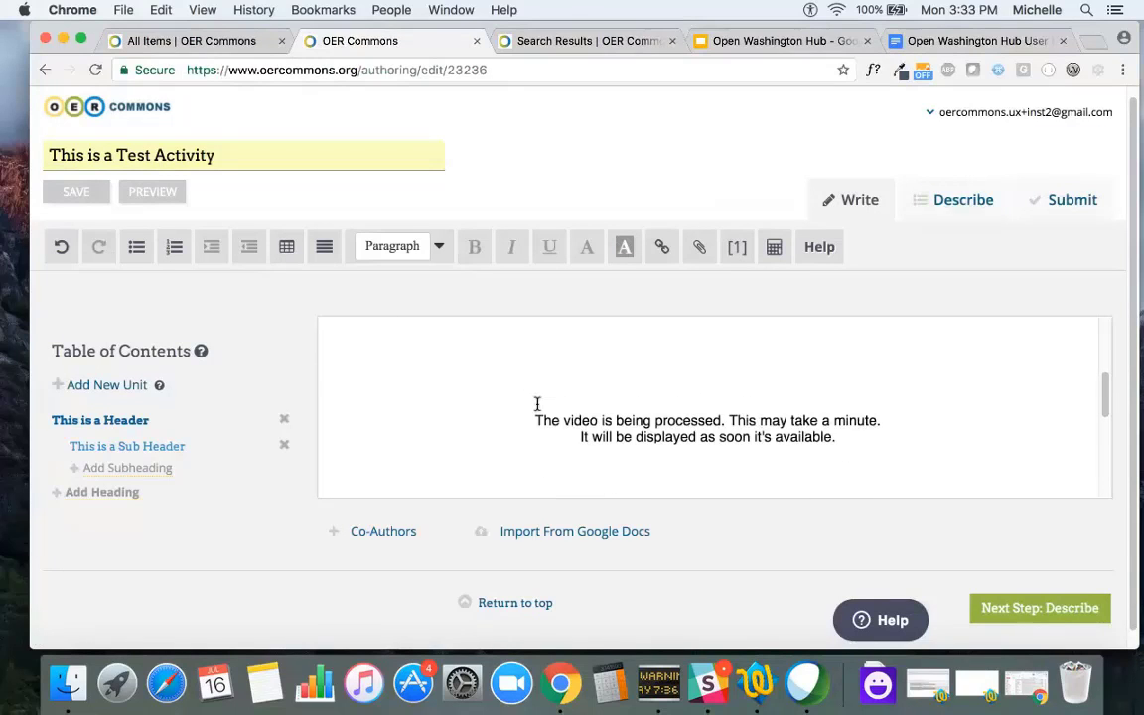
scroll(537, 407, down, 1)
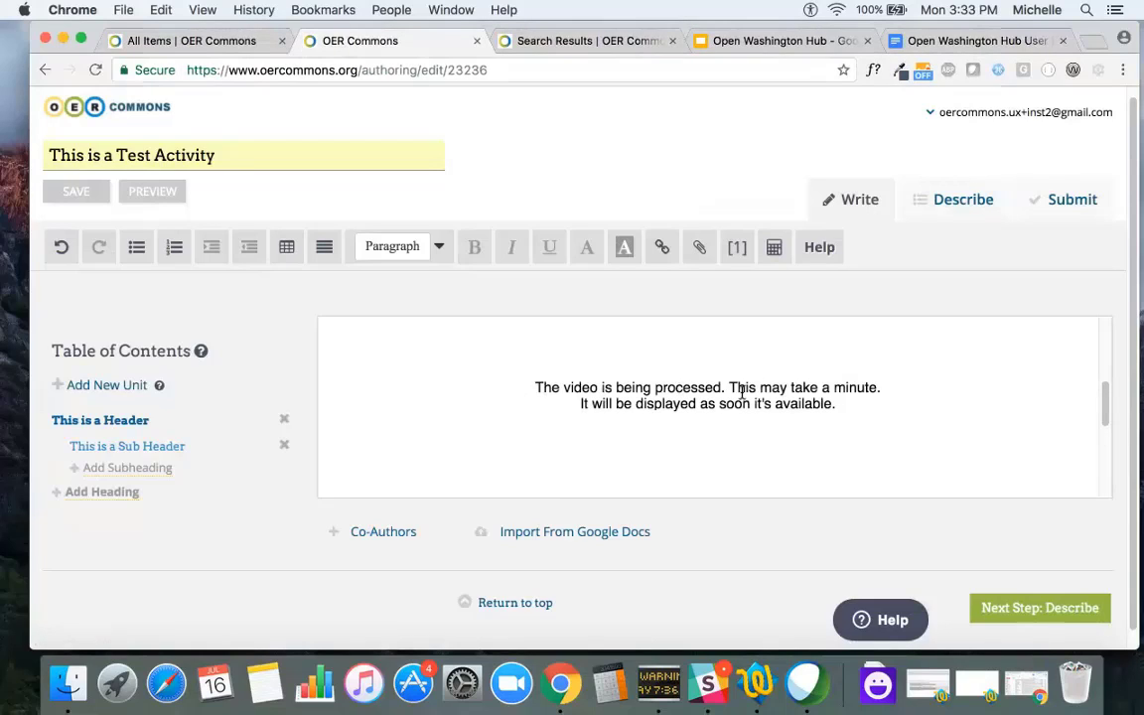
scroll(741, 392, up, 1)
scroll(740, 392, down, 2)
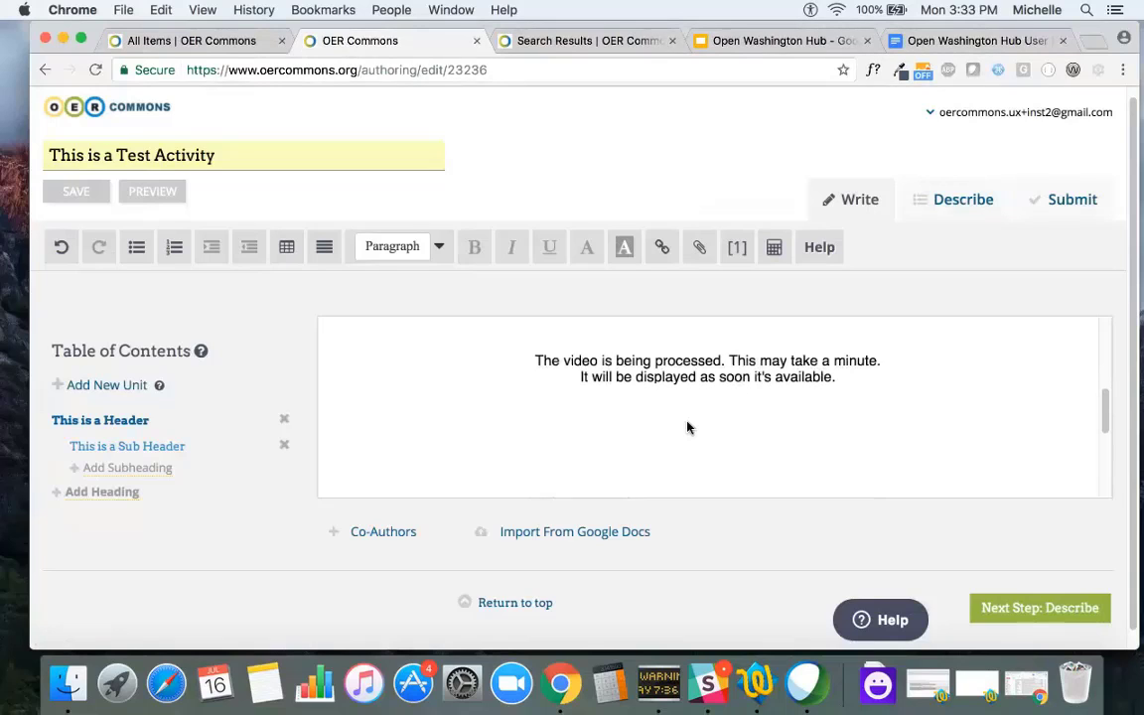
scroll(687, 427, down, 2)
scroll(687, 427, up, 2)
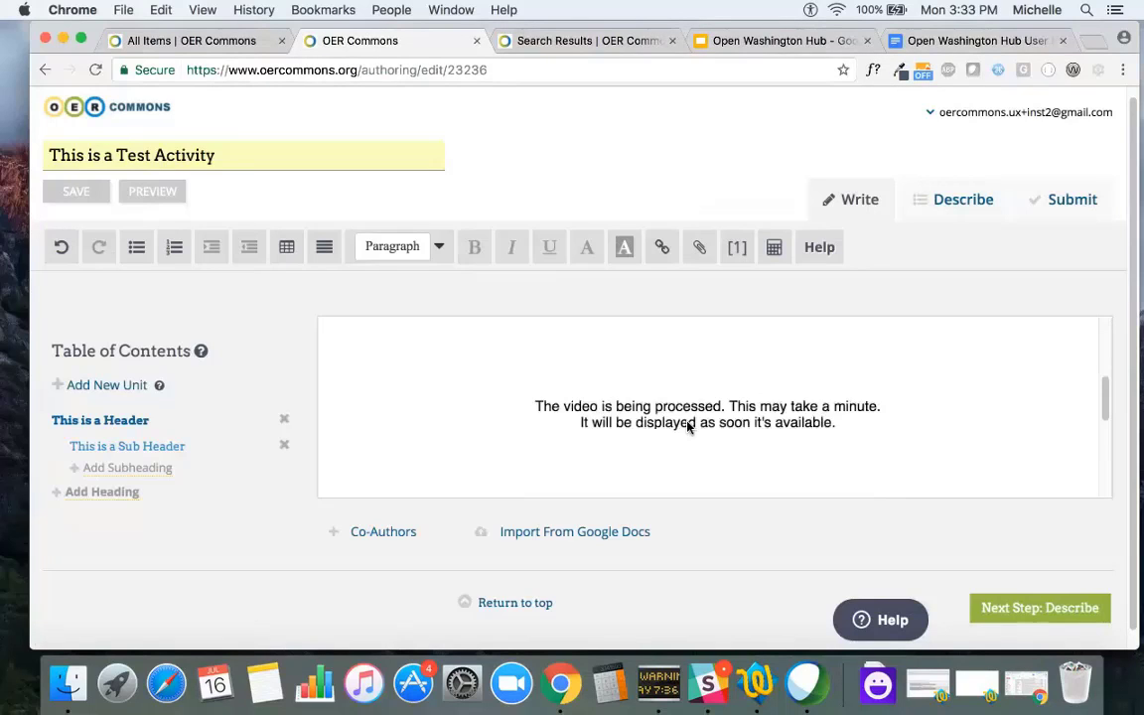
scroll(687, 427, down, 1)
scroll(687, 427, down, 3)
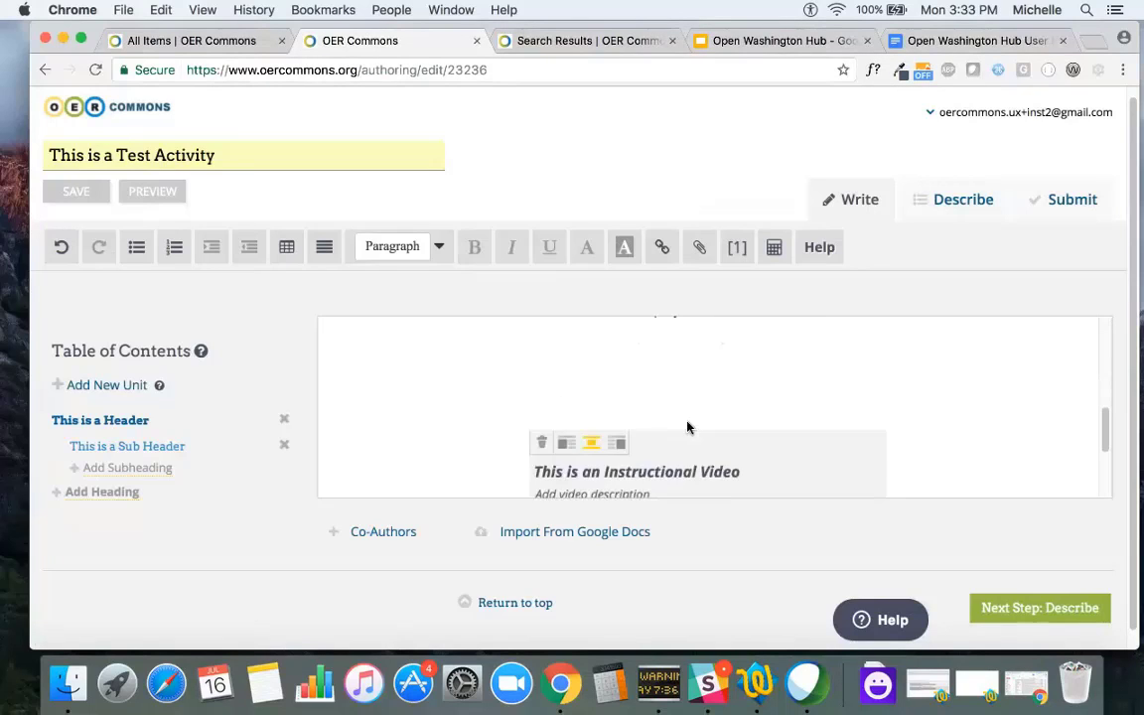
scroll(688, 427, up, 3)
scroll(687, 427, up, 2)
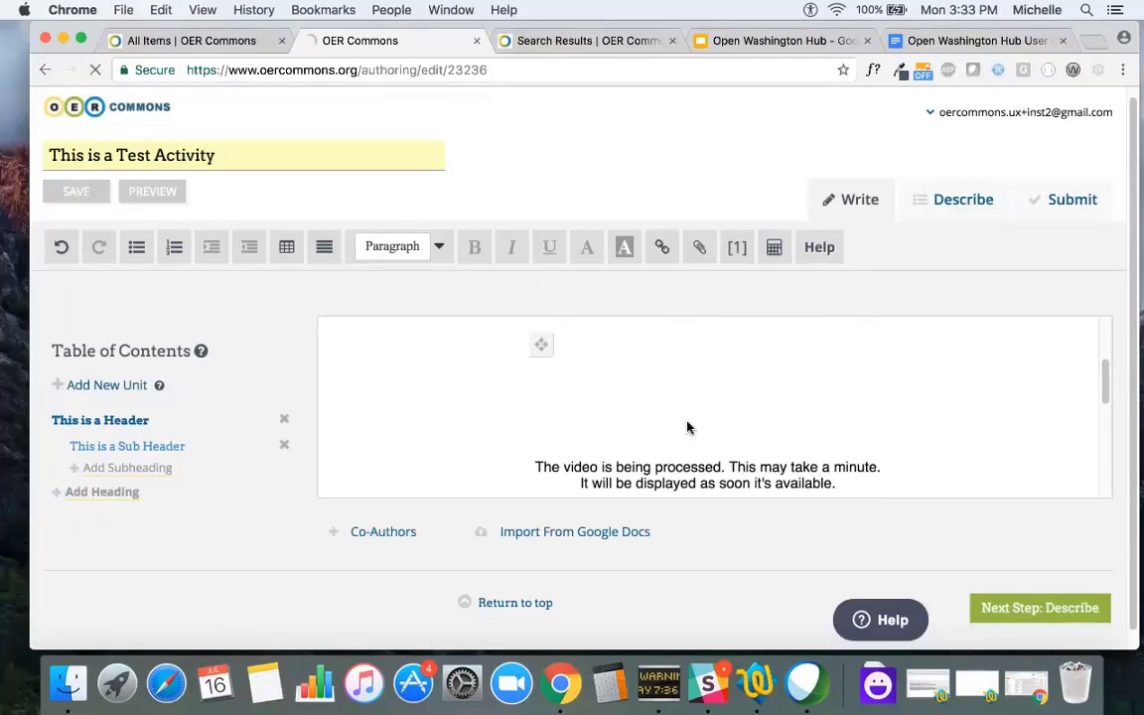
scroll(687, 427, down, 3)
scroll(687, 427, down, 3)
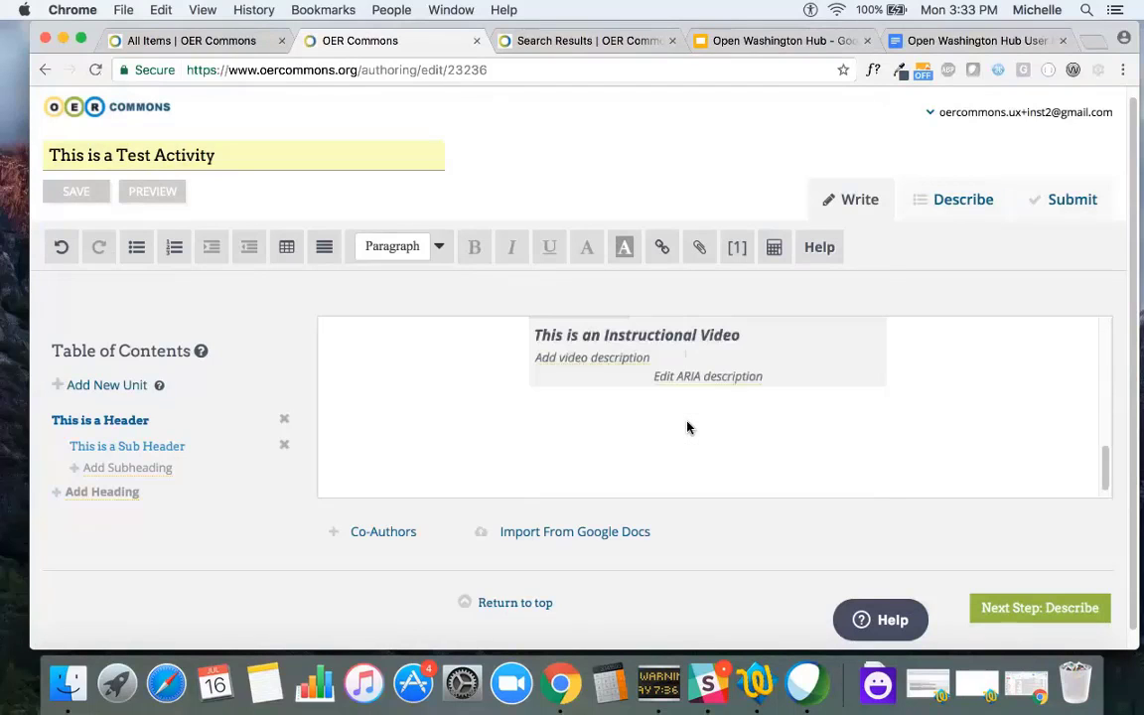
click(385, 446)
scroll(385, 446, up, 10)
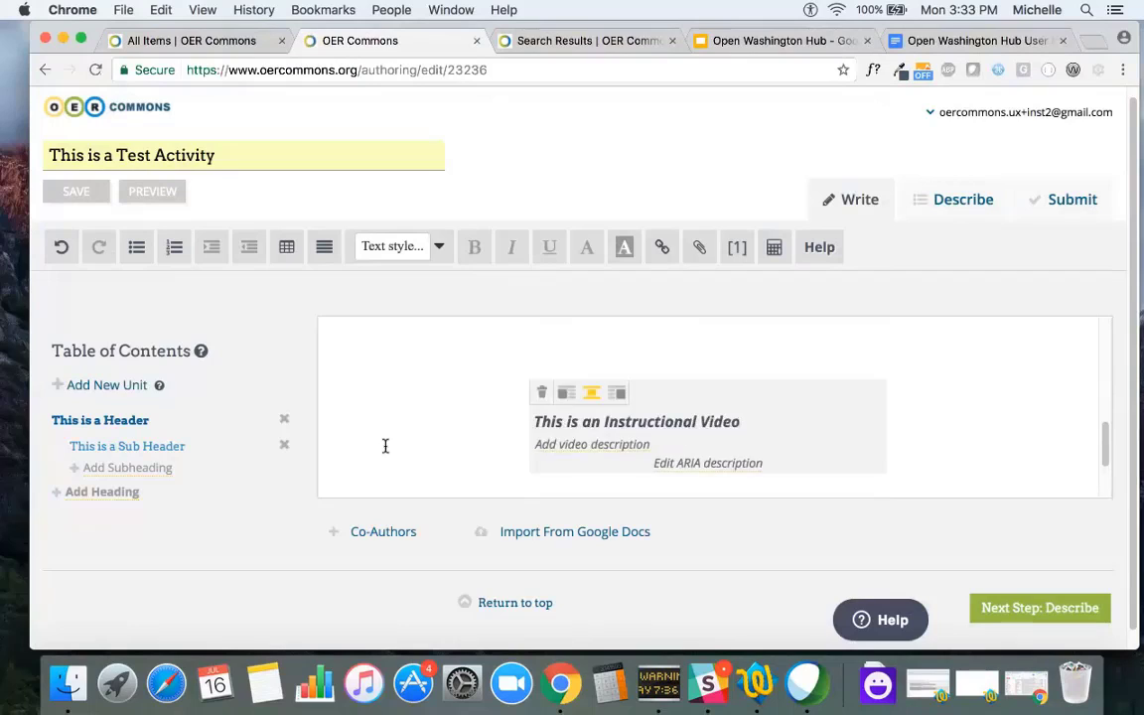
scroll(385, 446, up, 3)
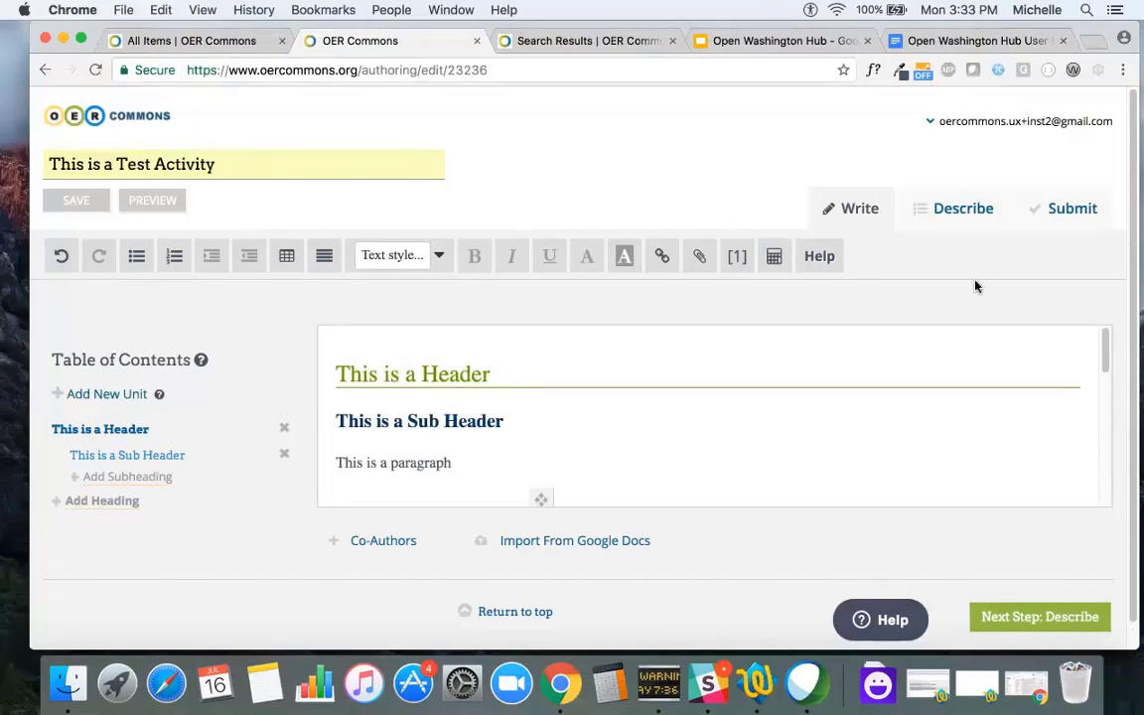
Open the OpenWA English group from the account's groups and locate the test activity draft among its shared resources
click(933, 123)
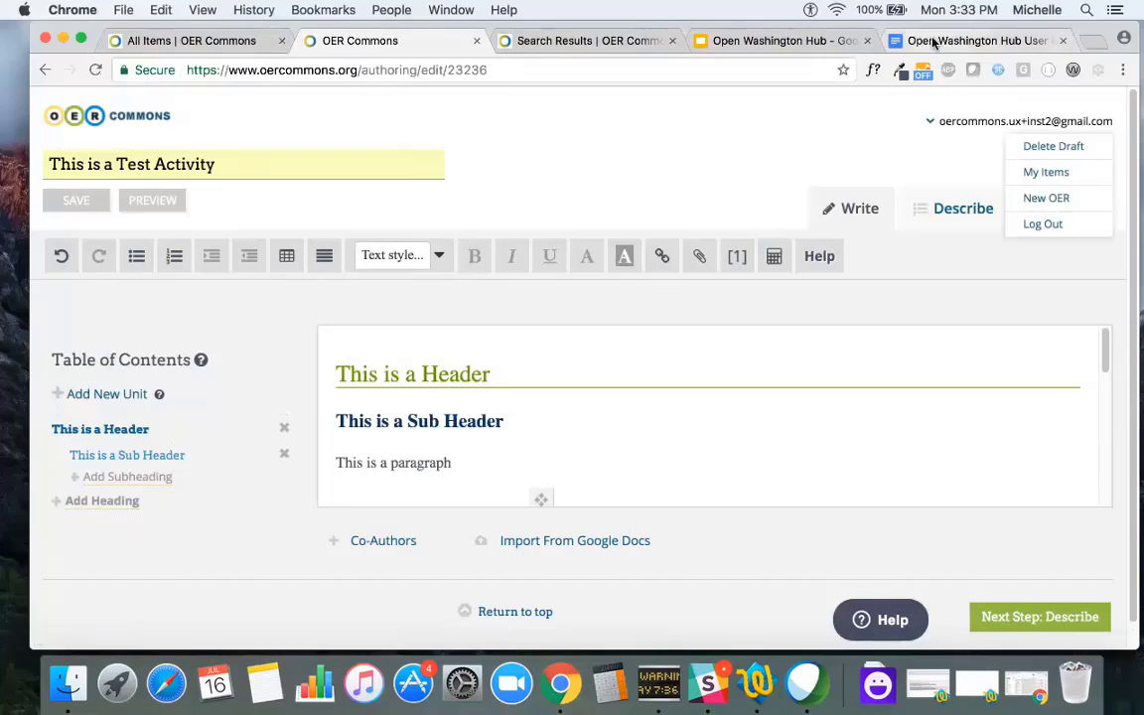
click(1042, 177)
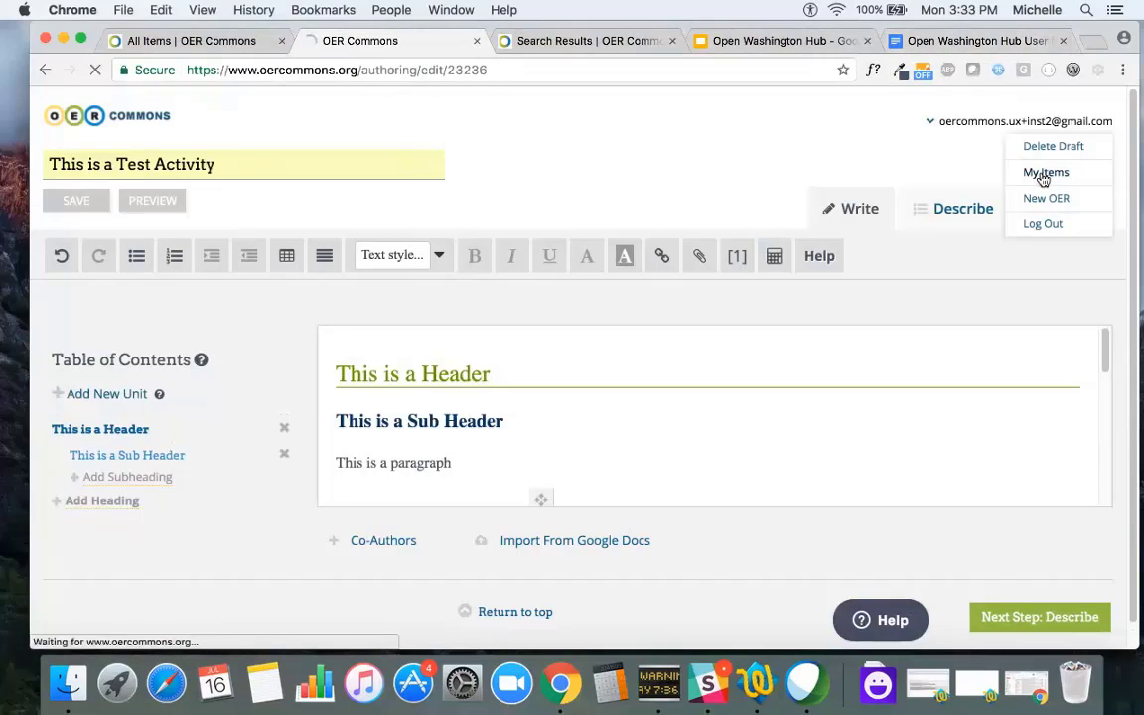
scroll(730, 403, down, 2)
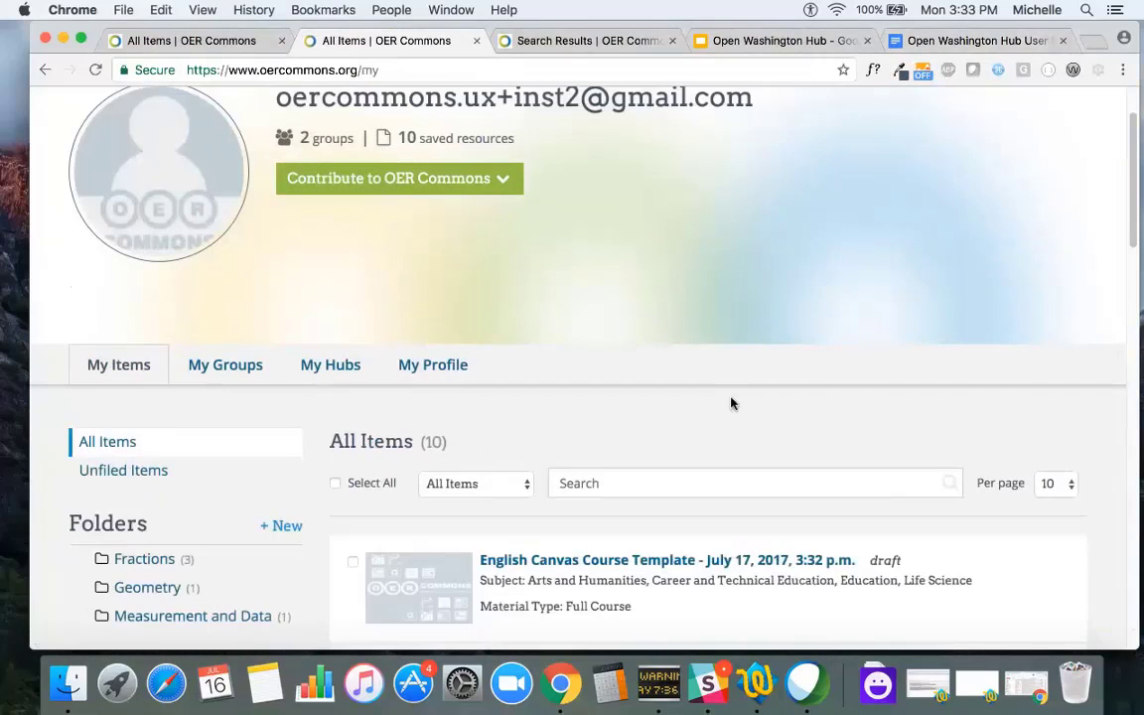
click(215, 367)
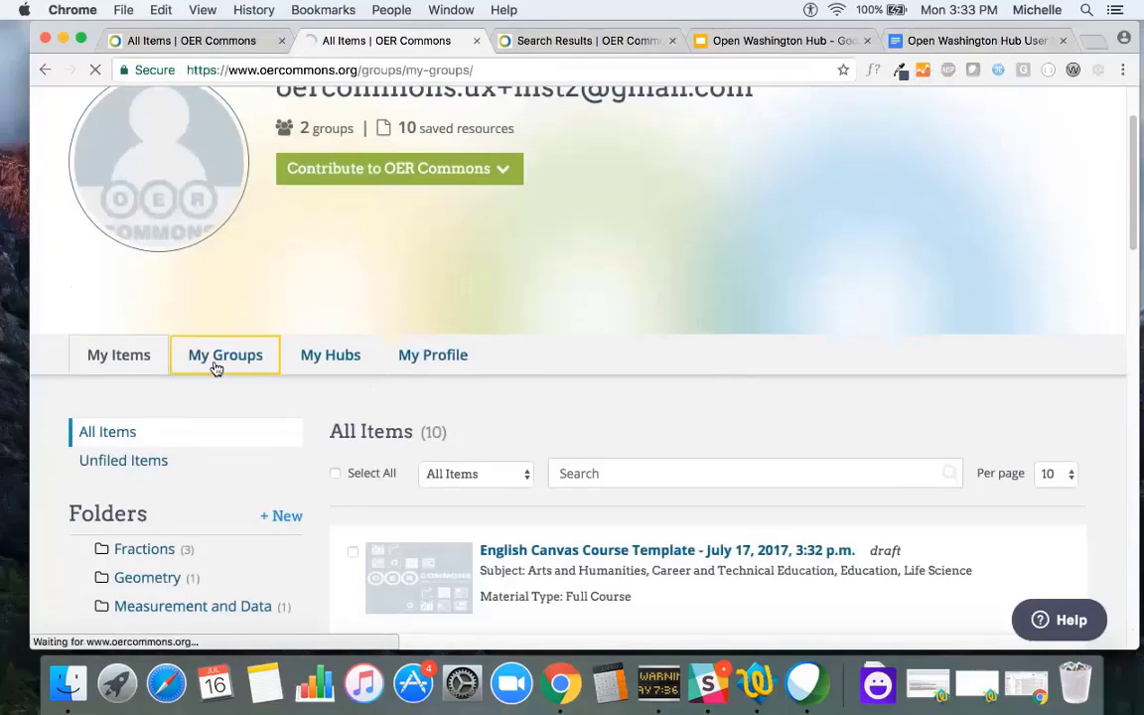
scroll(298, 417, down, 5)
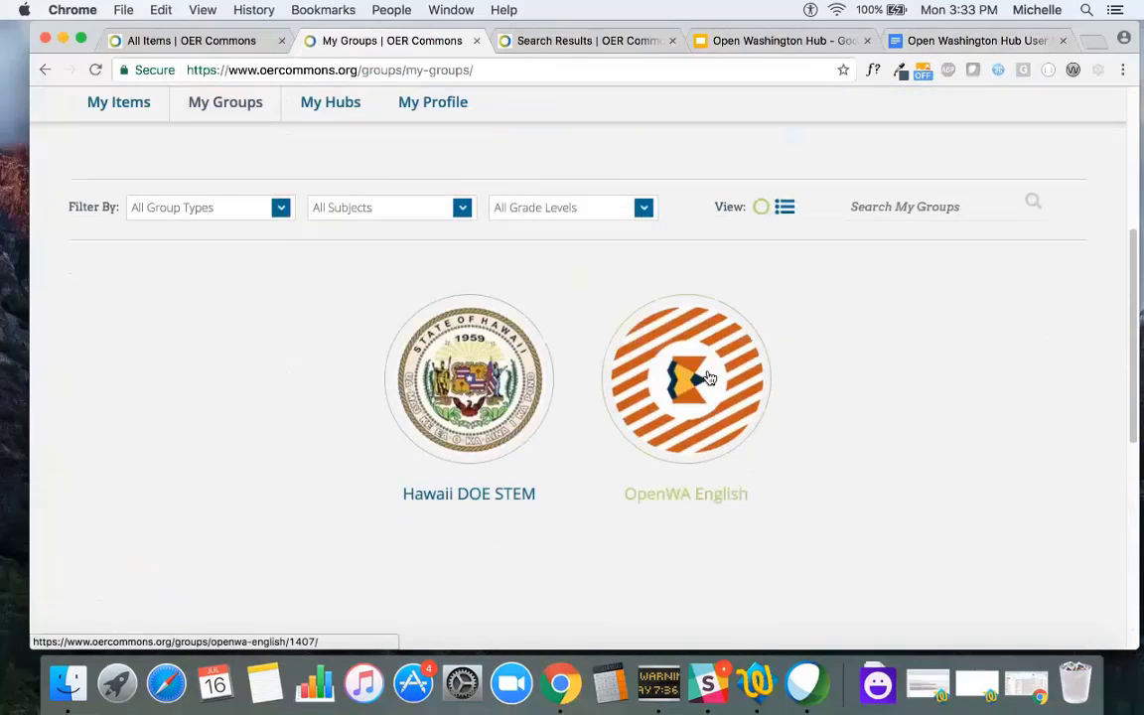
click(696, 380)
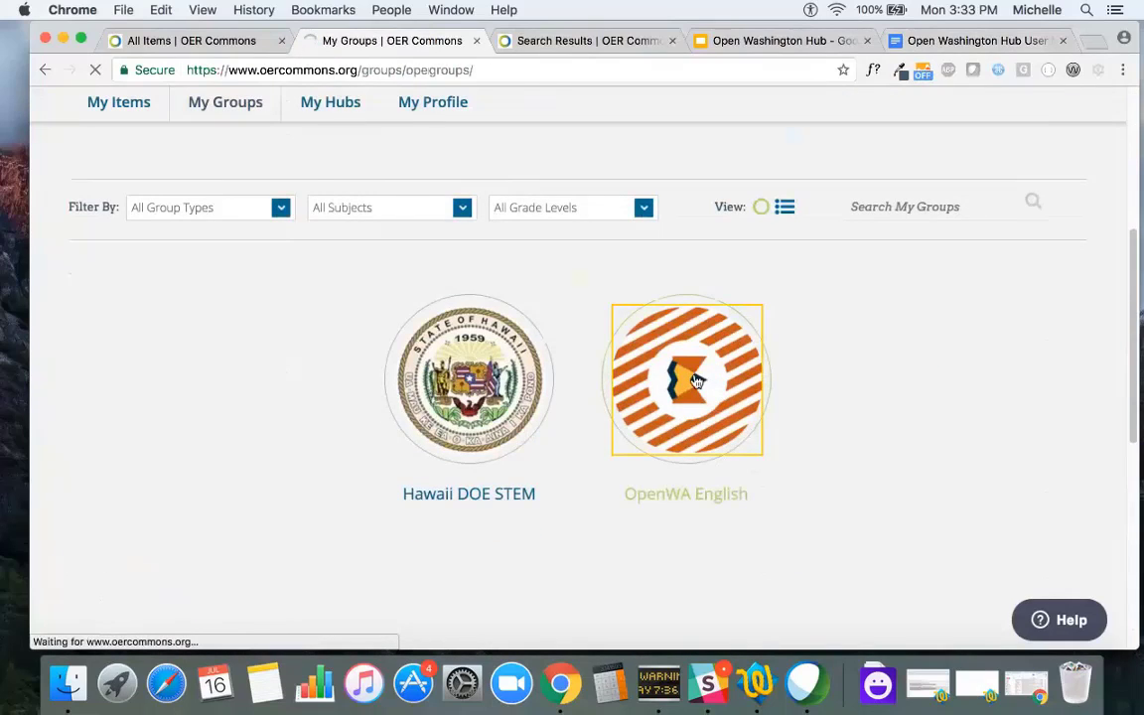
scroll(694, 380, down, 5)
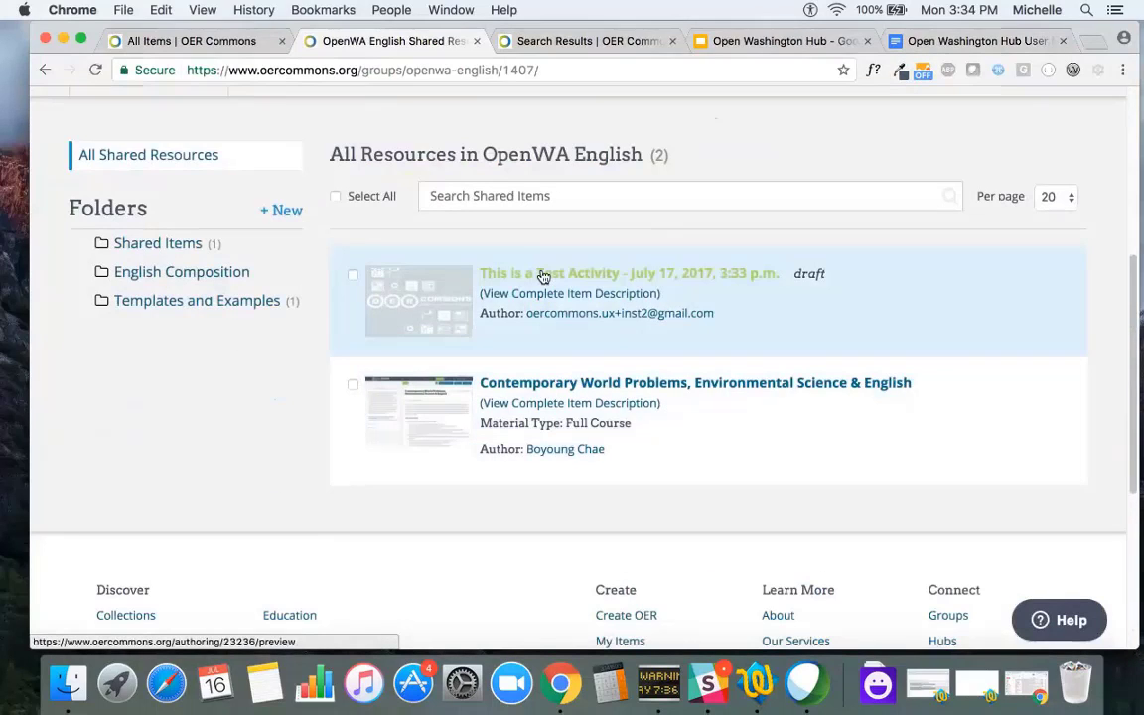
click(543, 277)
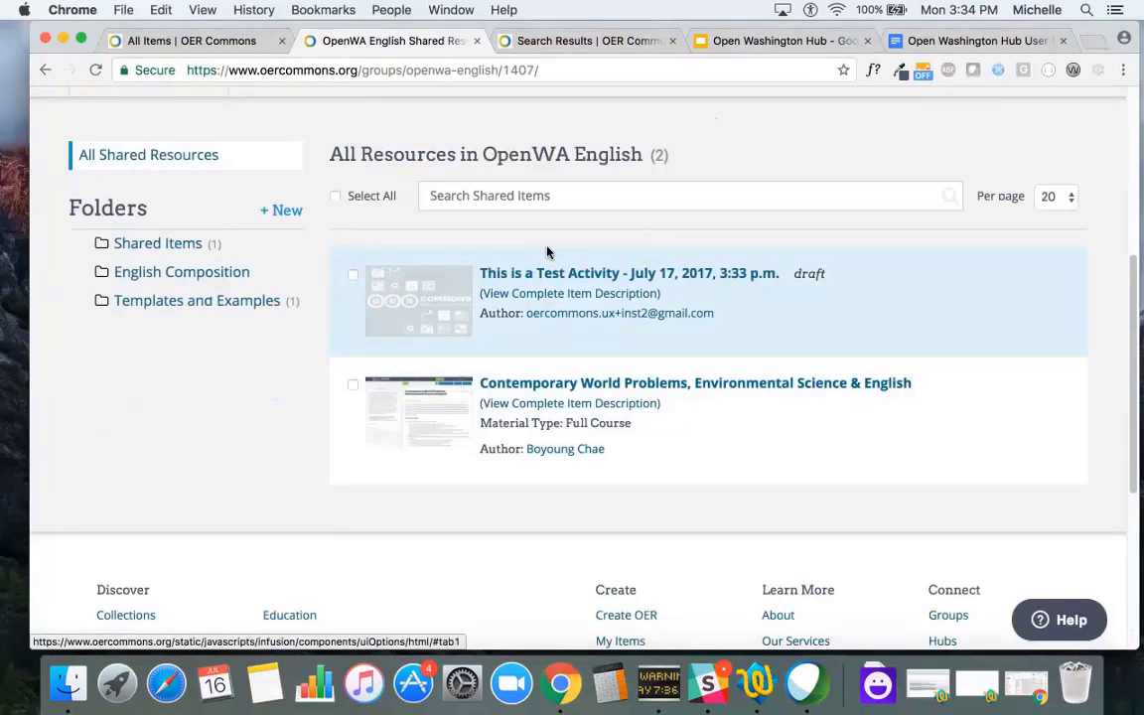
Examine the OpenWA English group's contribution options, its shared resources and its folders
scroll(549, 248, up, 5)
click(469, 209)
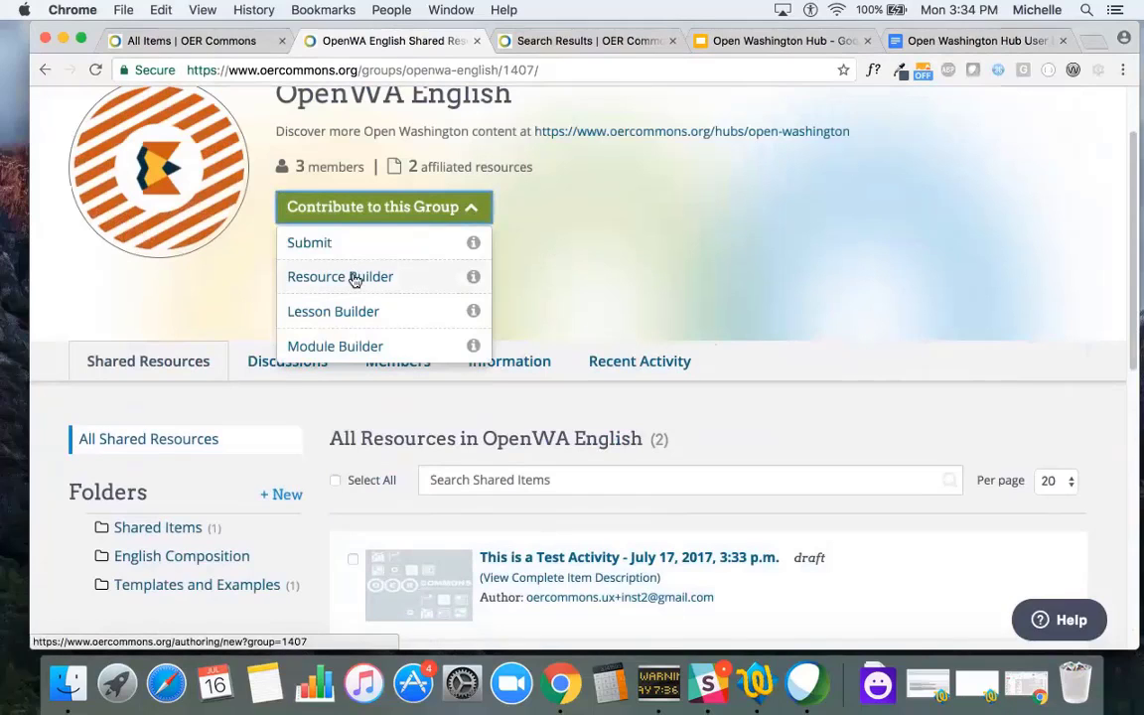
click(605, 316)
scroll(608, 303, down, 3)
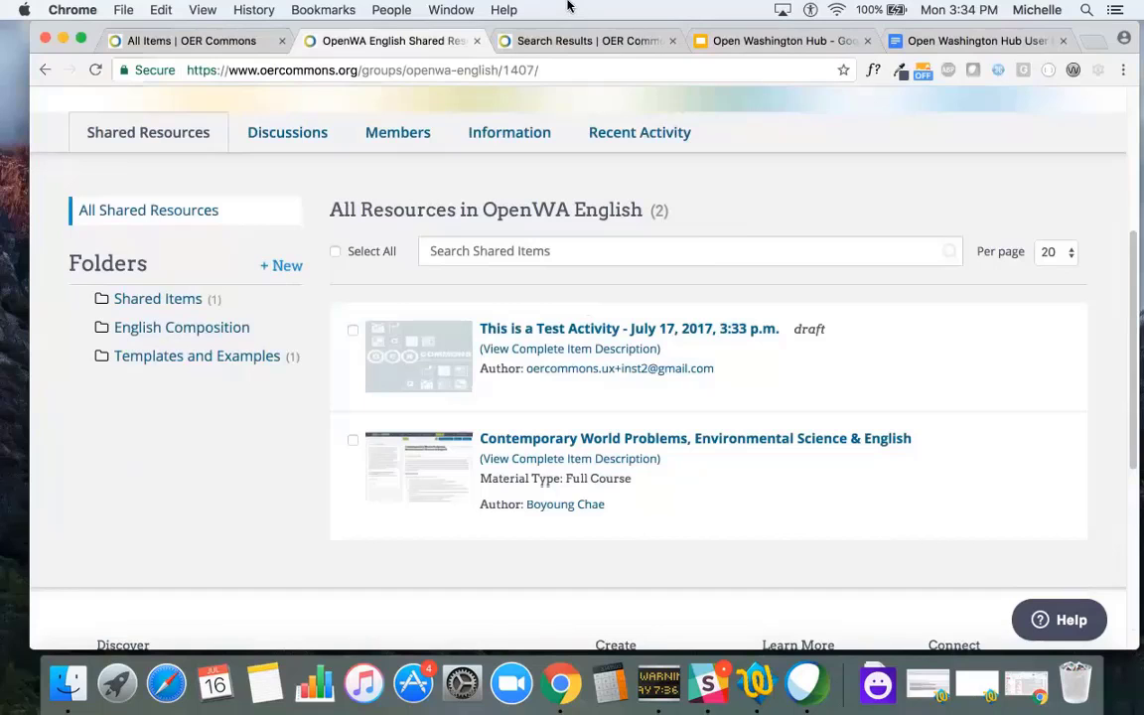
scroll(778, 320, up, 1)
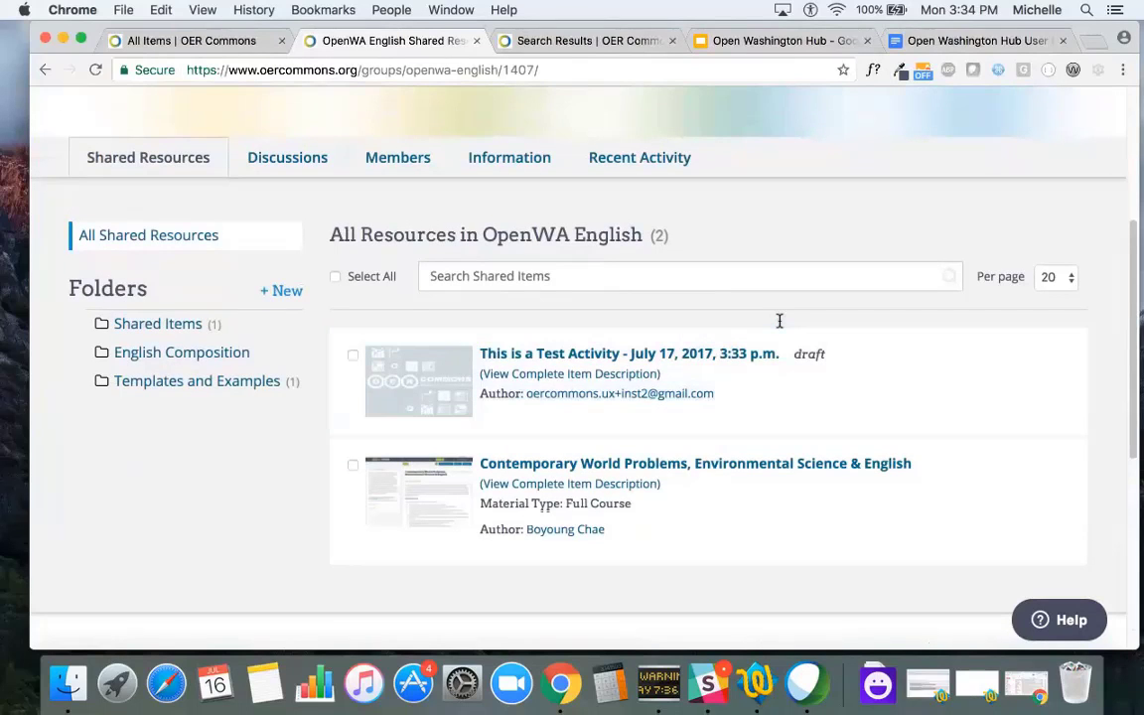
scroll(779, 320, up, 1)
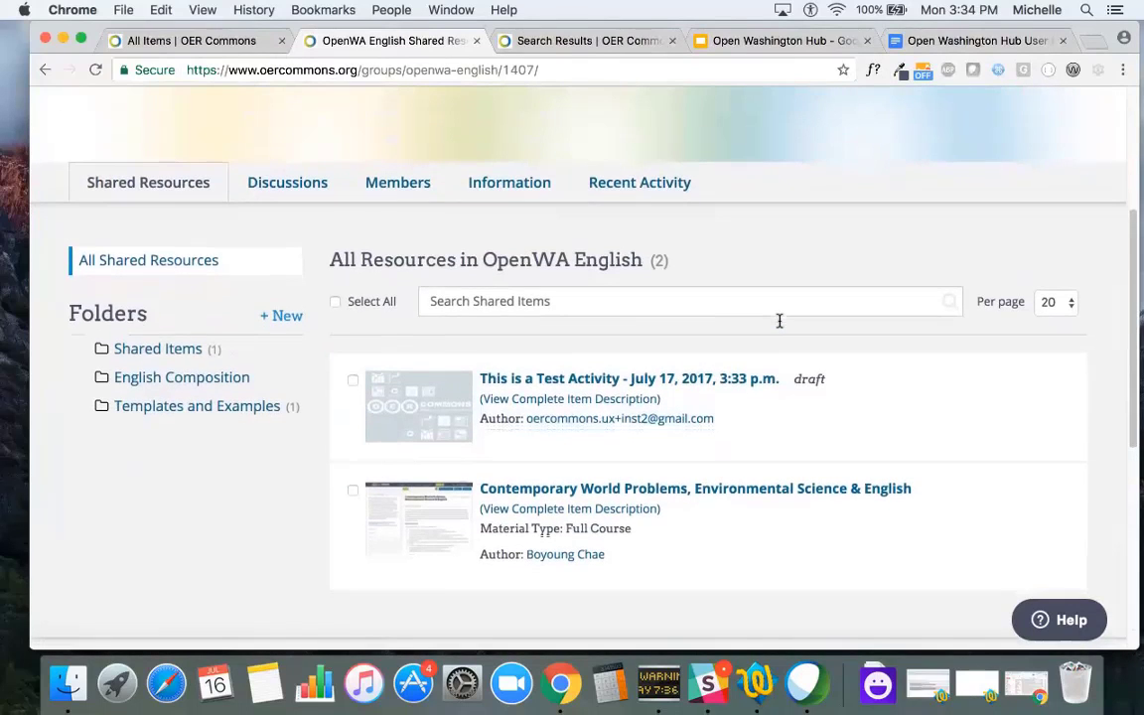
scroll(778, 319, up, 1)
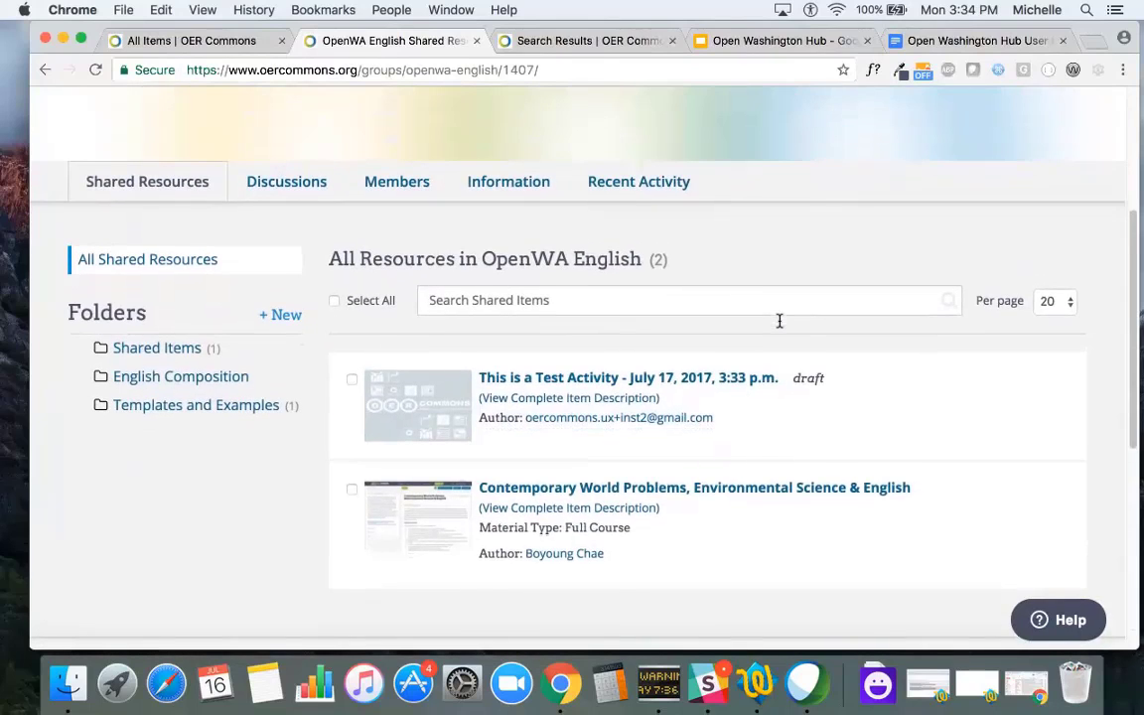
scroll(778, 320, up, 2)
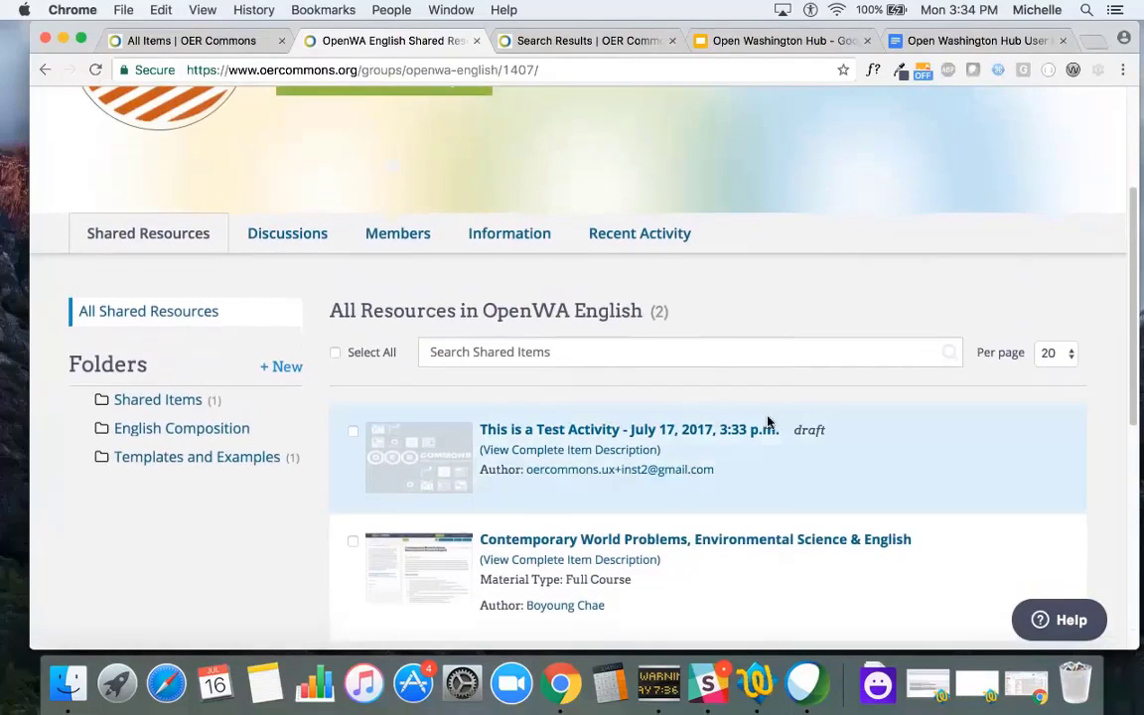
scroll(768, 422, down, 2)
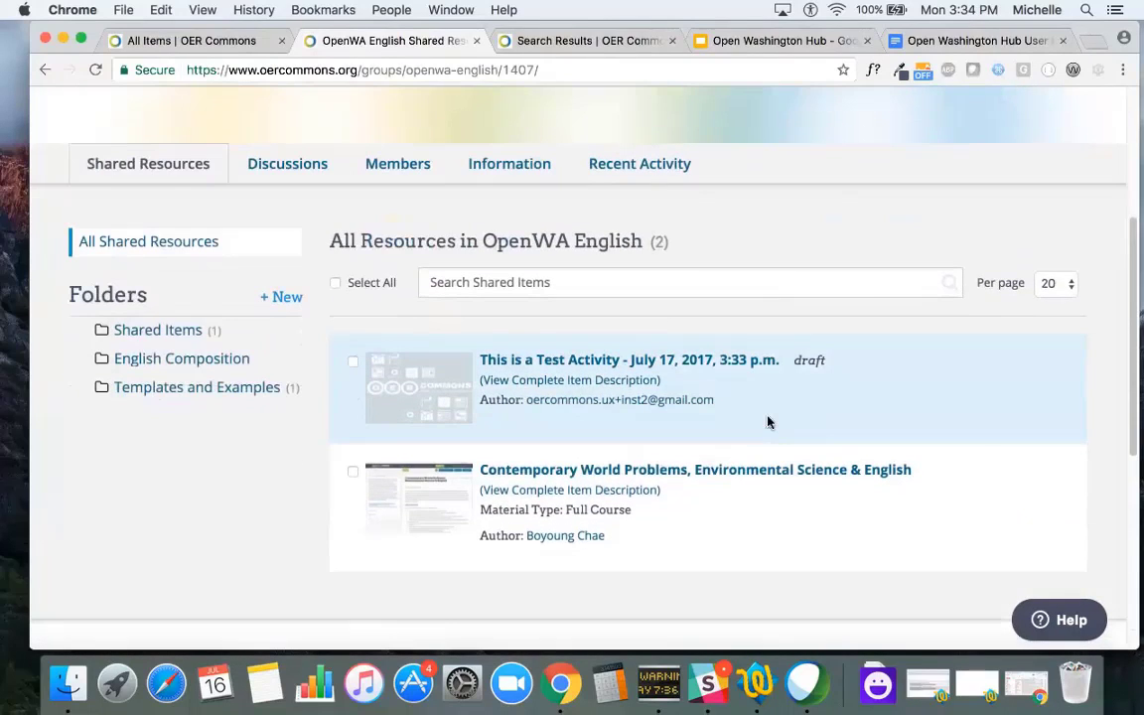
Delete the draft "This is a Test Activity" from the OpenWA English group's shared resources
click(352, 361)
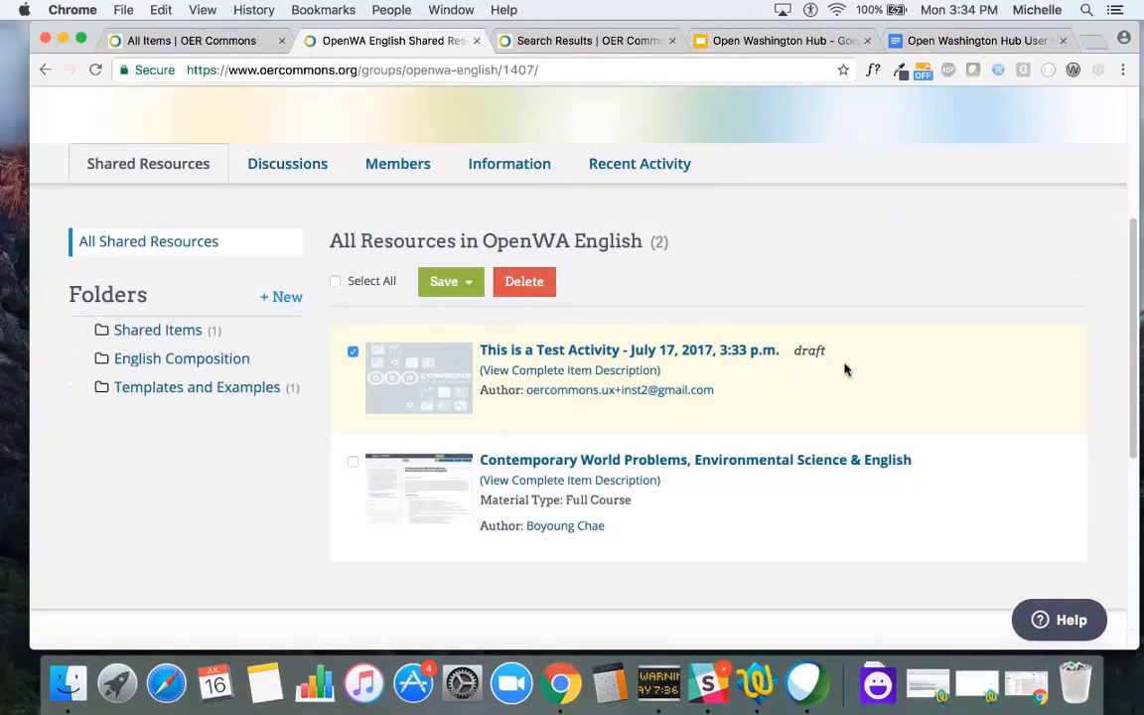
scroll(853, 361, down, 1)
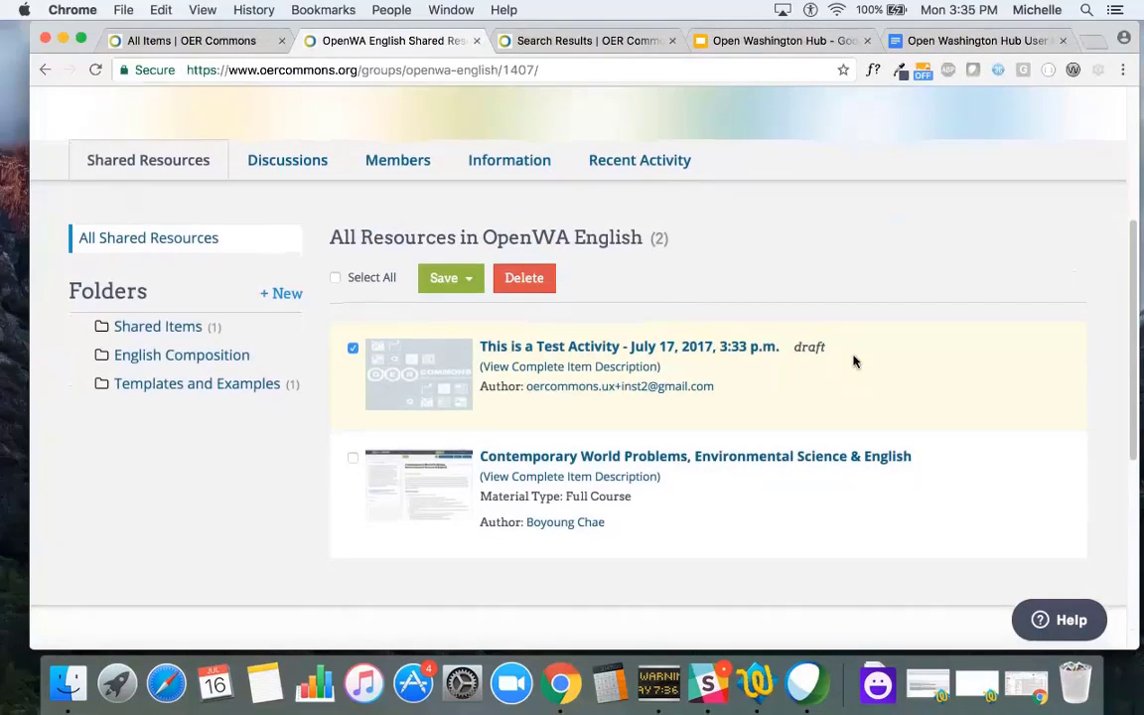
scroll(853, 362, up, 1)
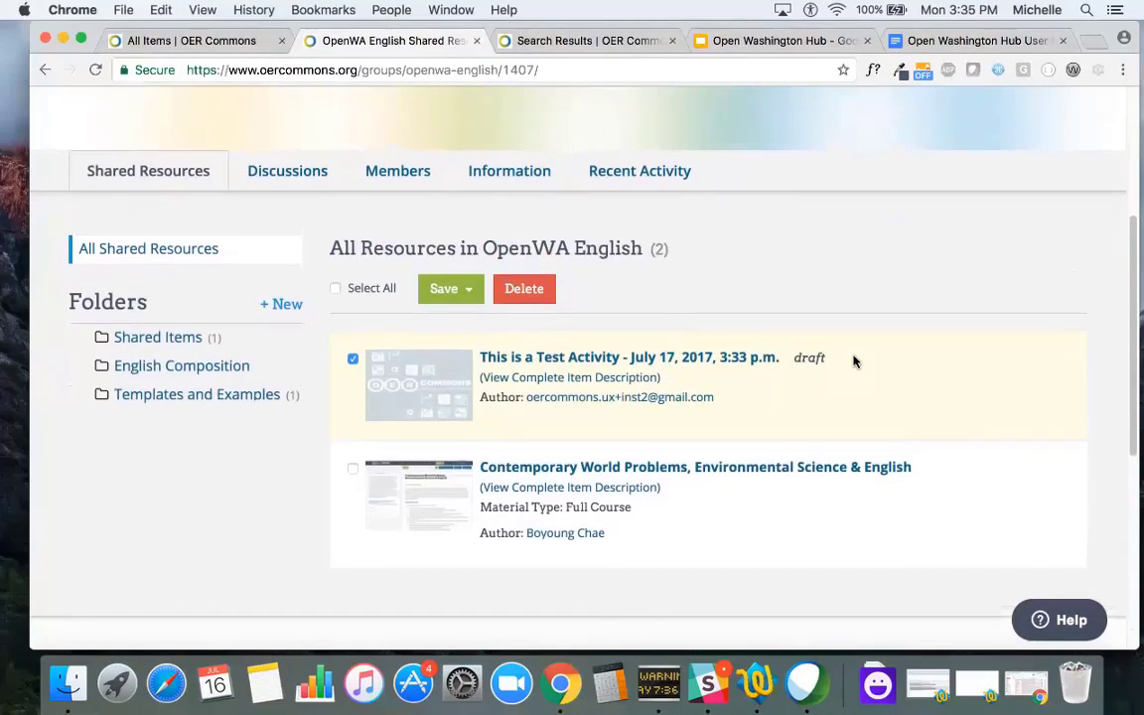
click(526, 290)
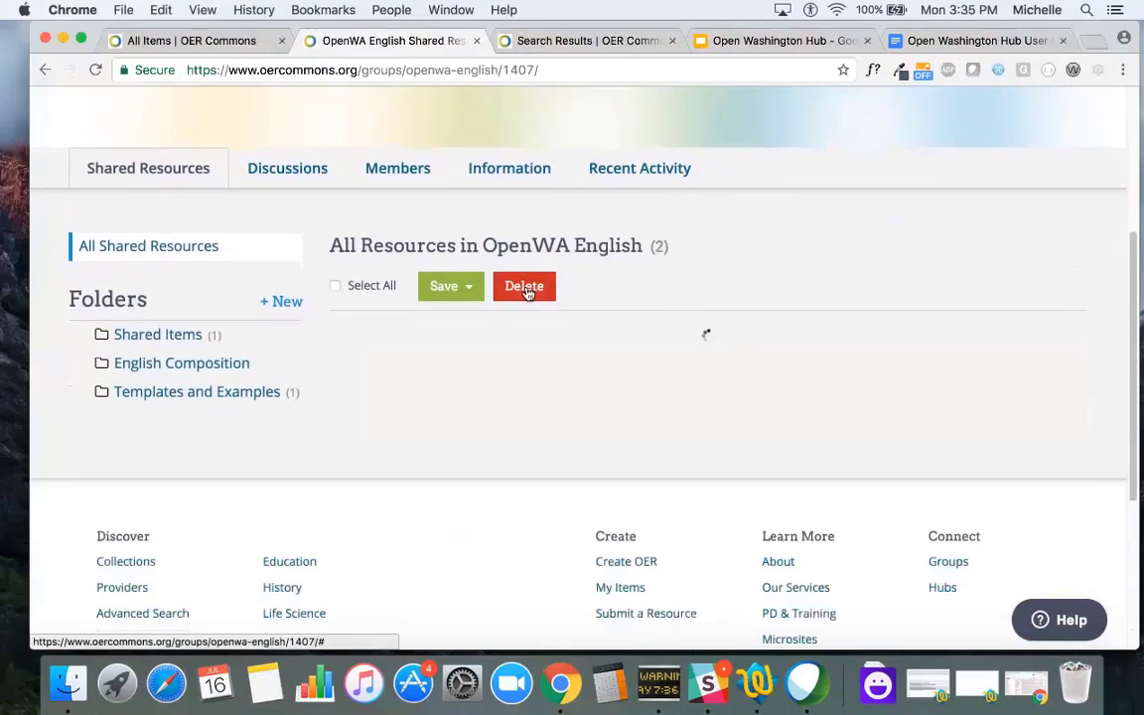
From the account's saved items, save the draft "This is a Test Activity" to the OpenWA English group's Templates and Examples folder
scroll(526, 289, up, 5)
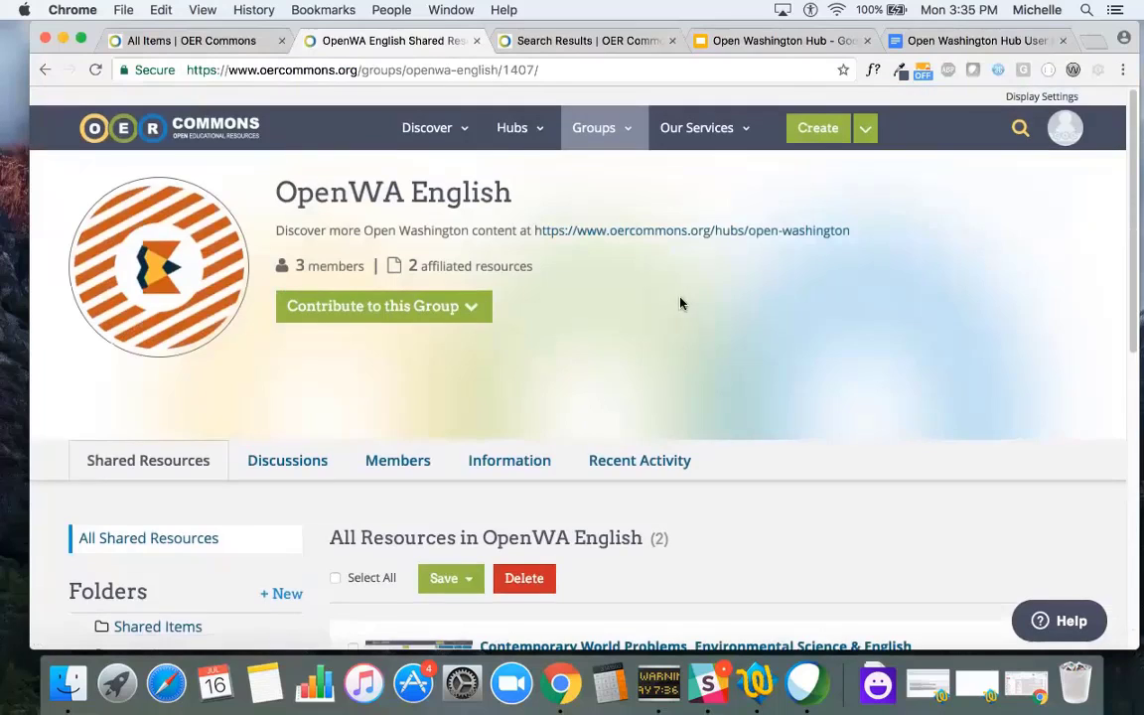
click(1064, 126)
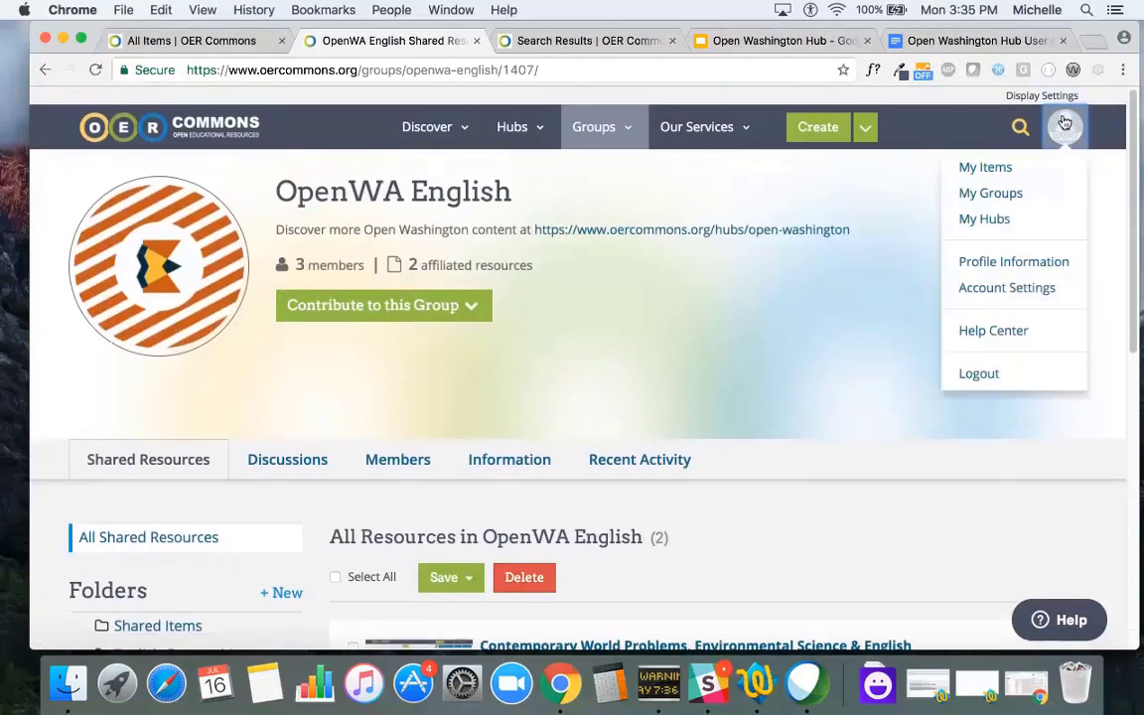
click(984, 168)
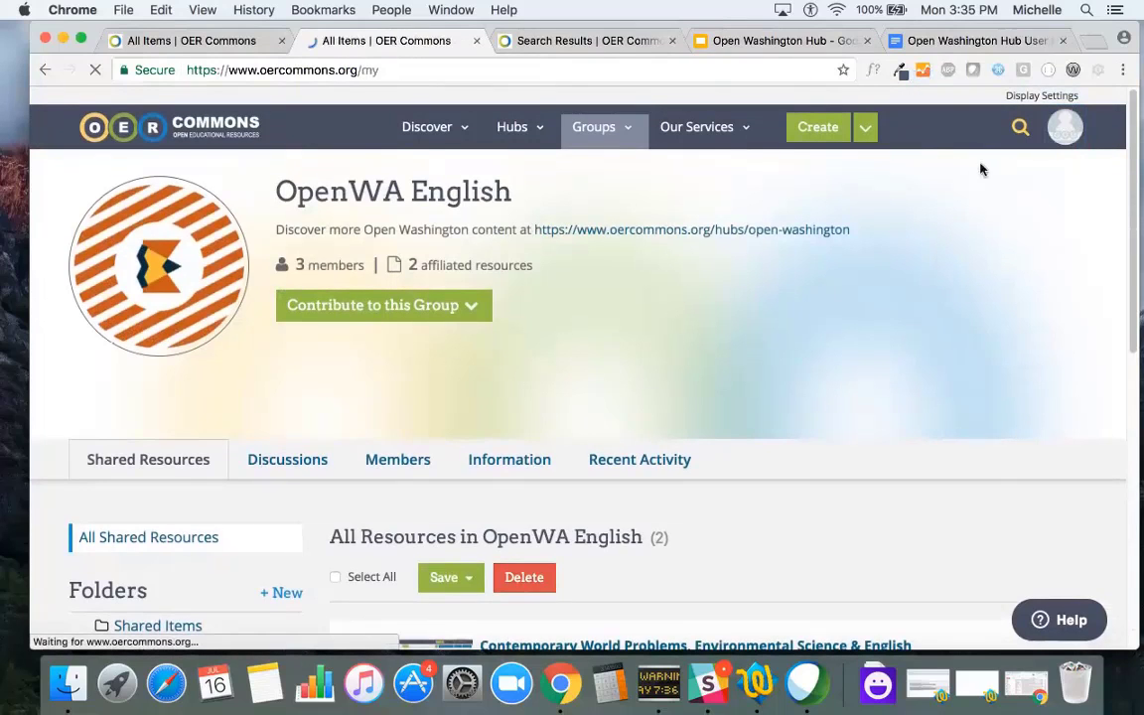
scroll(886, 322, down, 3)
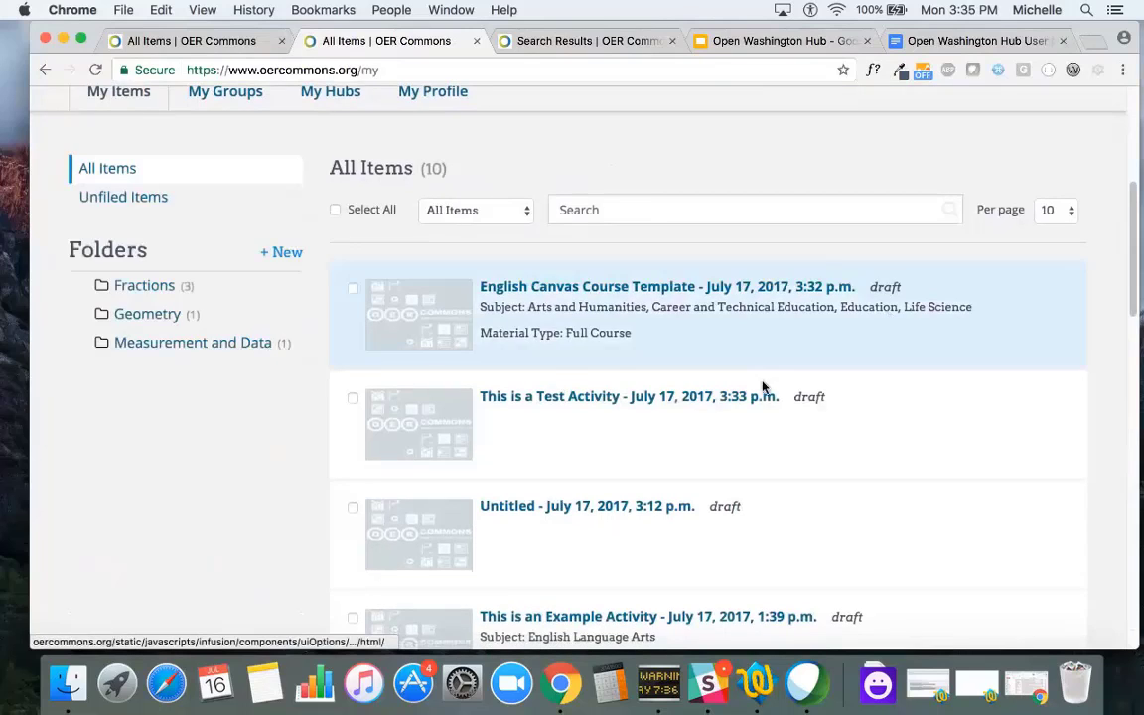
click(352, 397)
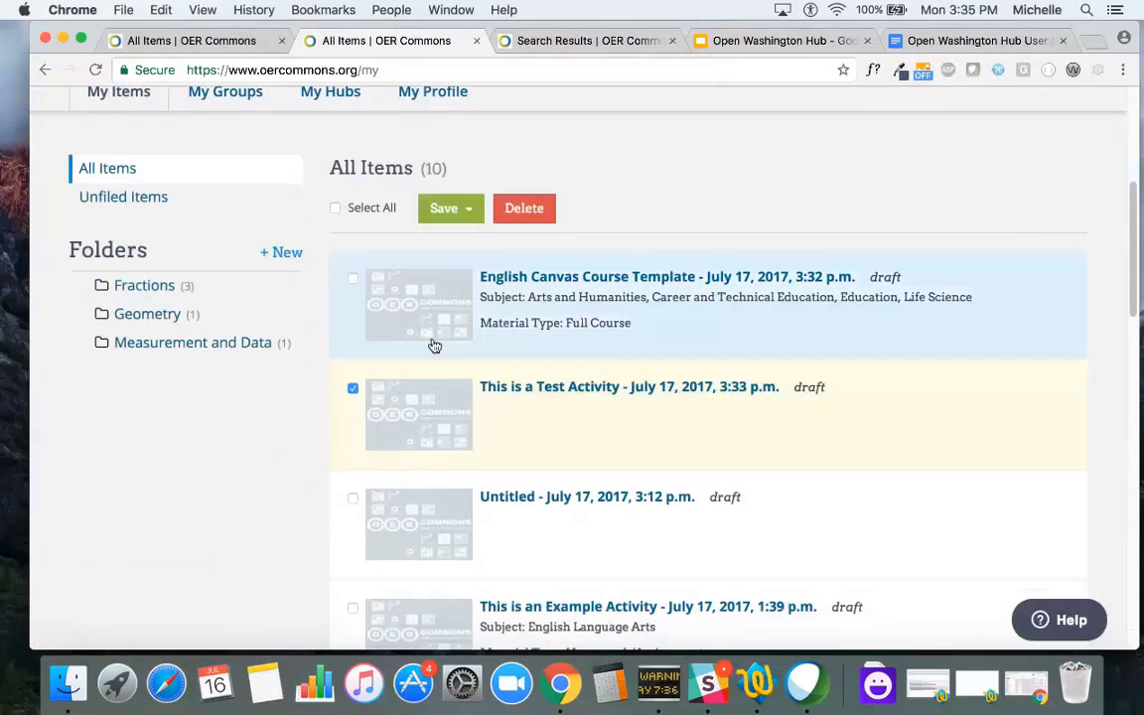
click(452, 207)
scroll(526, 459, down, 2)
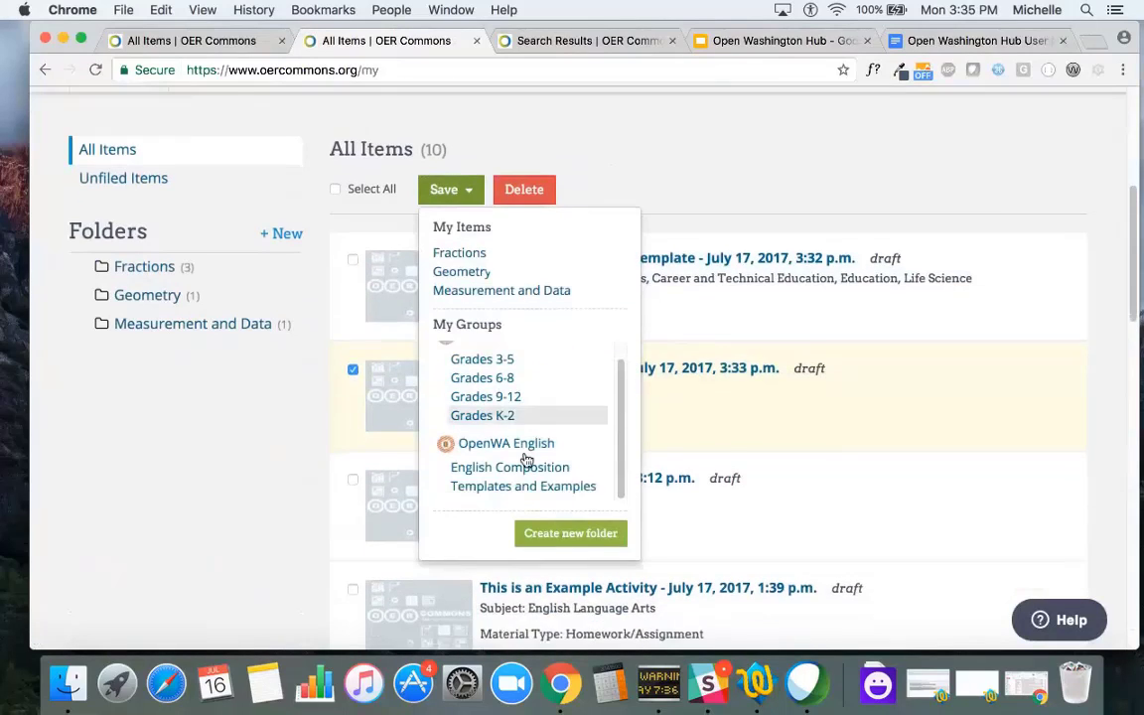
click(523, 468)
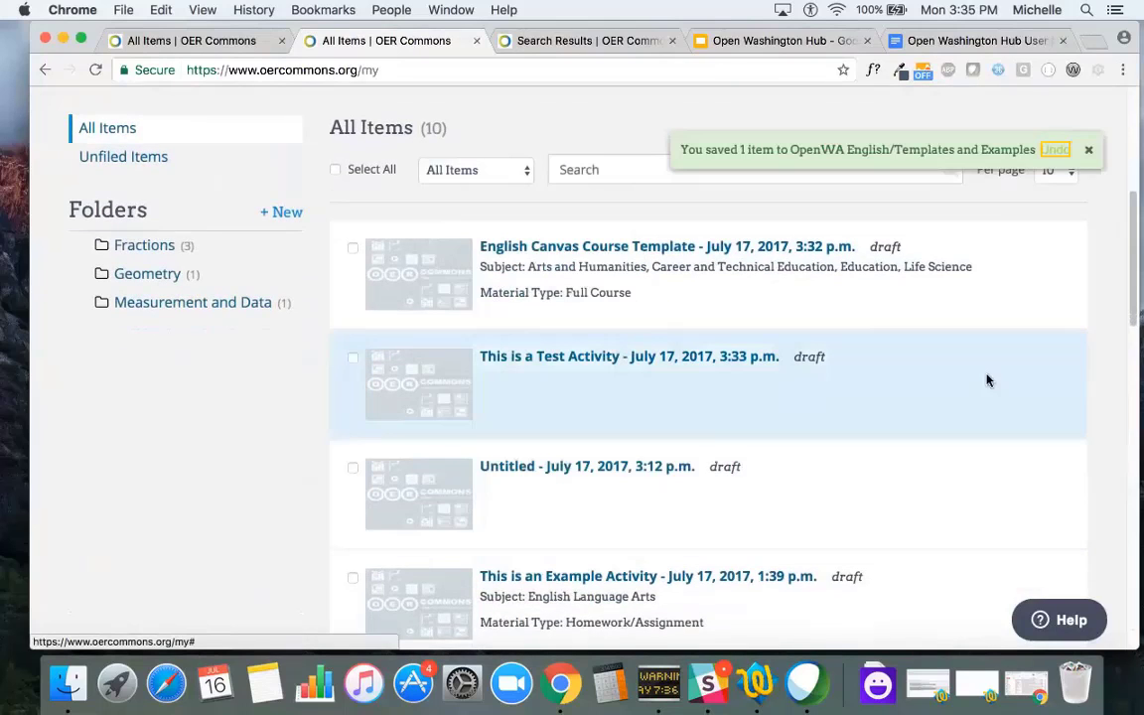
Reopen the OpenWA English group and check its shared resources and folders for the newly saved test activity
scroll(955, 288, up, 5)
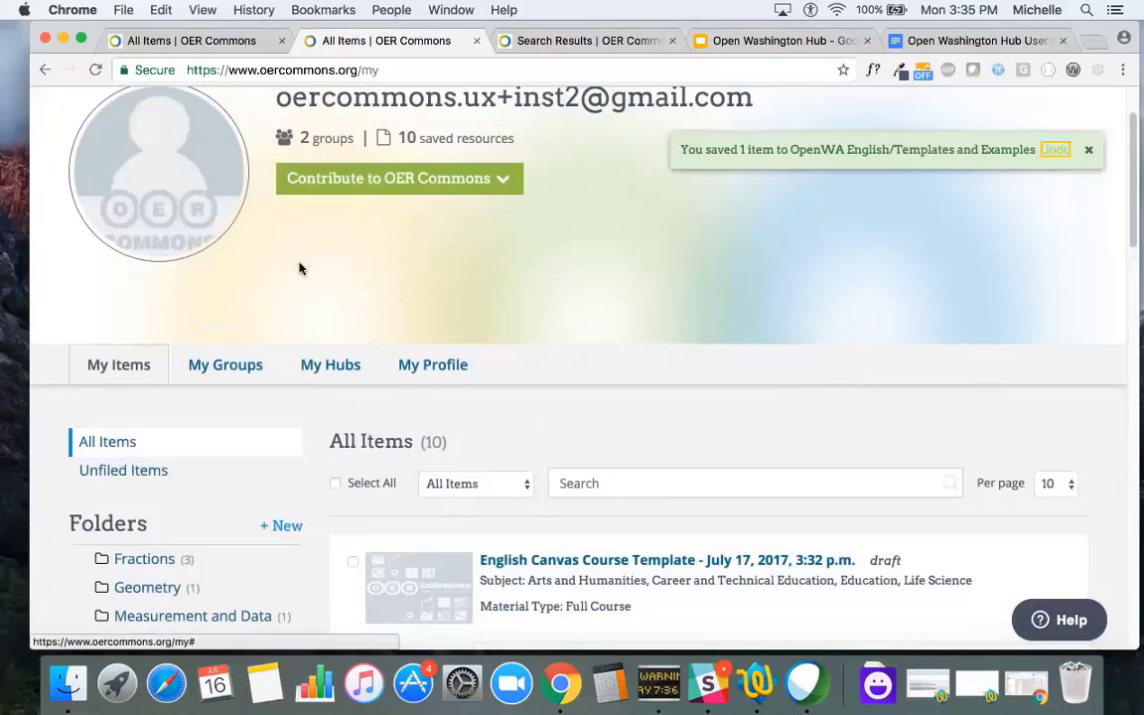
click(216, 375)
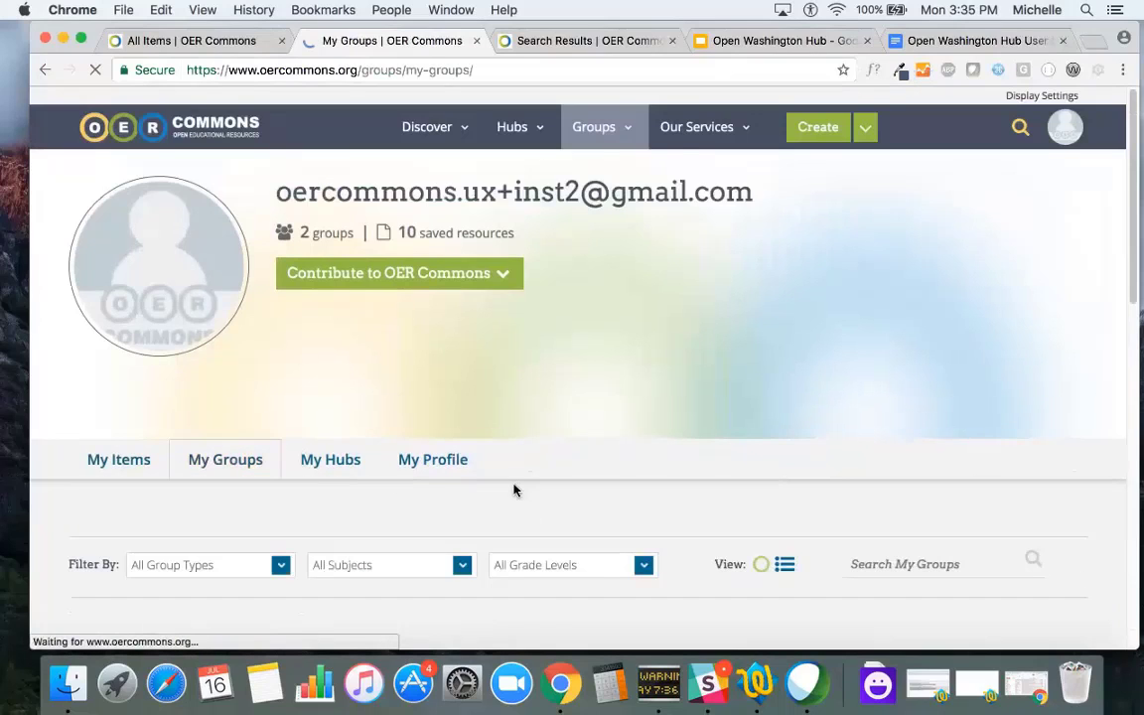
scroll(513, 489, down, 10)
click(658, 228)
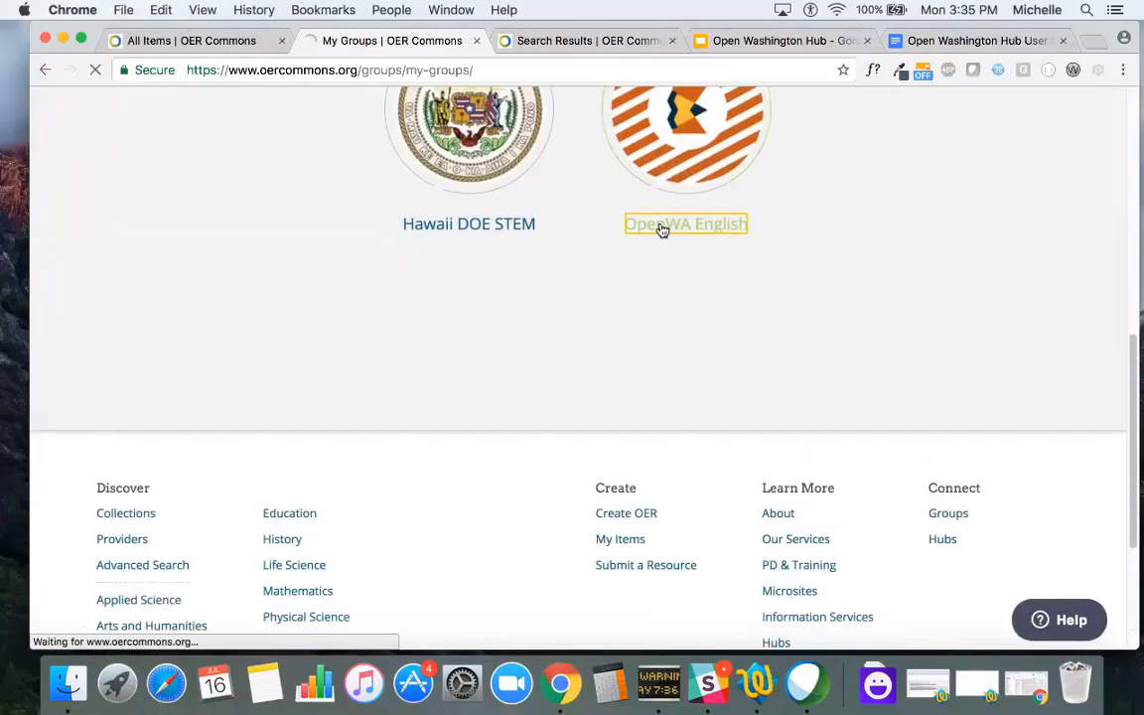
scroll(658, 296, down, 10)
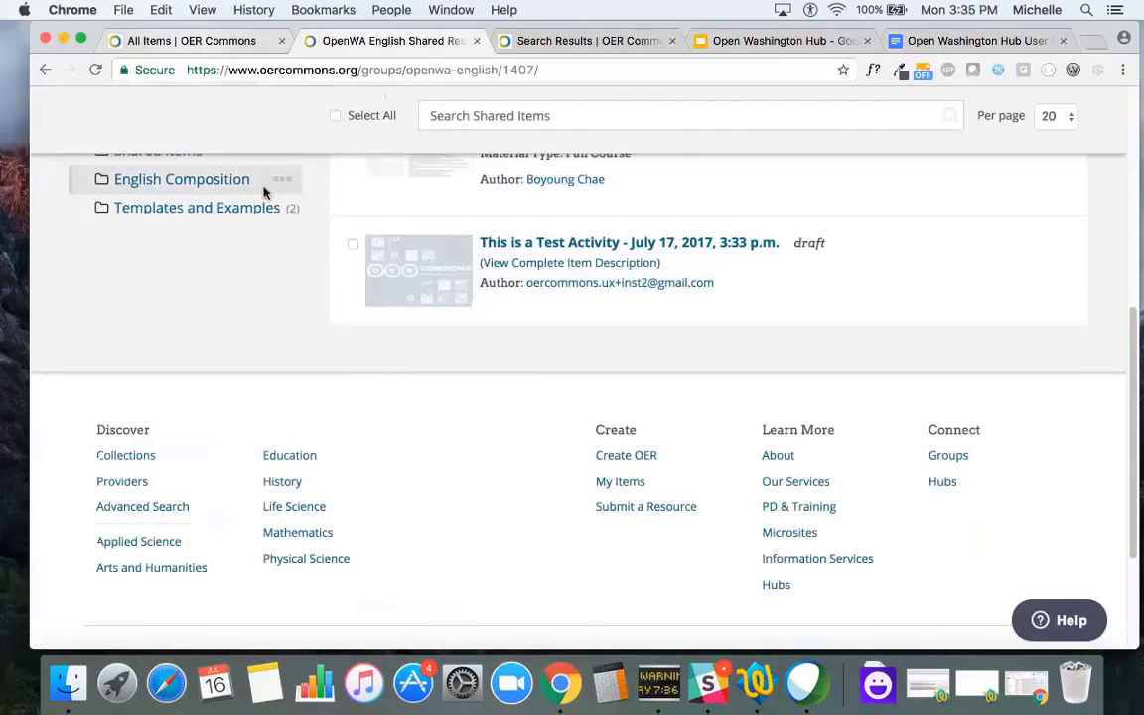
scroll(263, 192, up, 5)
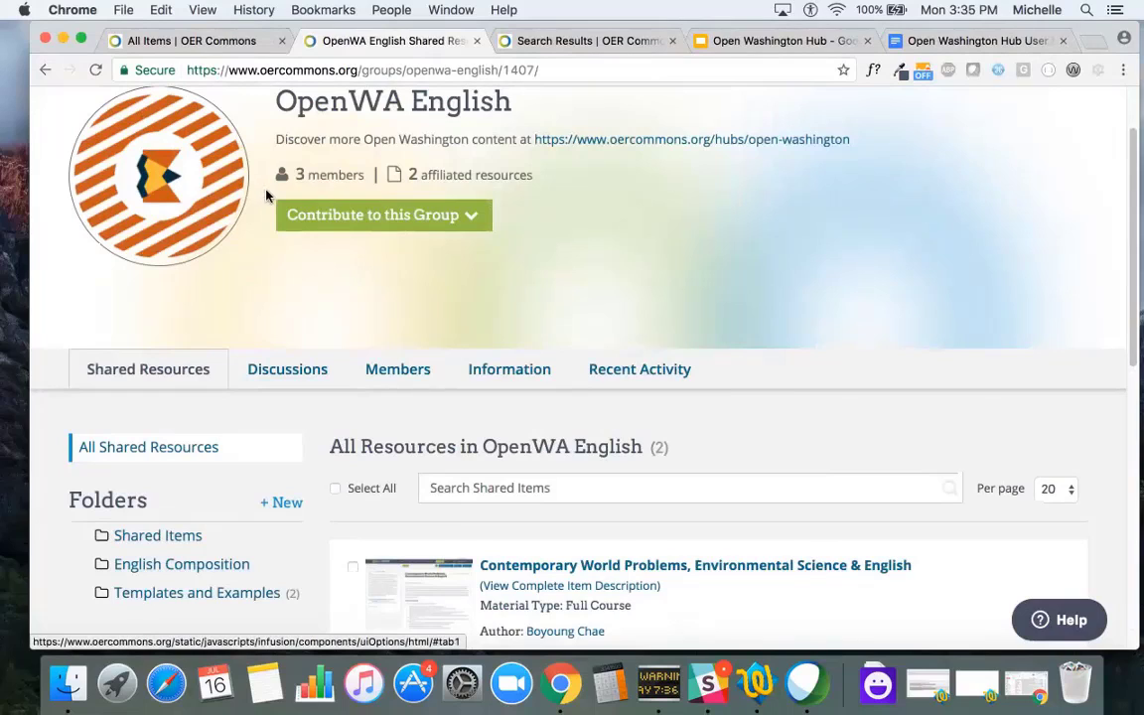
Review the Lesson Builder and Module Builder descriptions and start a new module for the OpenWA English group with Module Builder
click(299, 220)
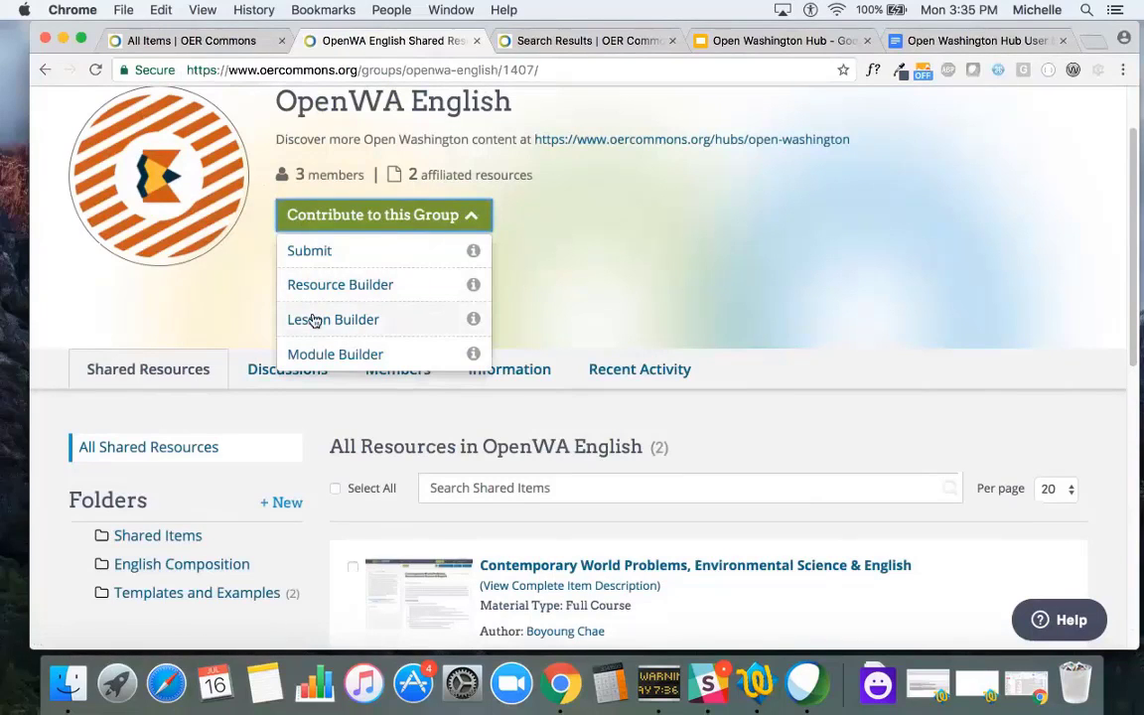
mouse_move(472, 319)
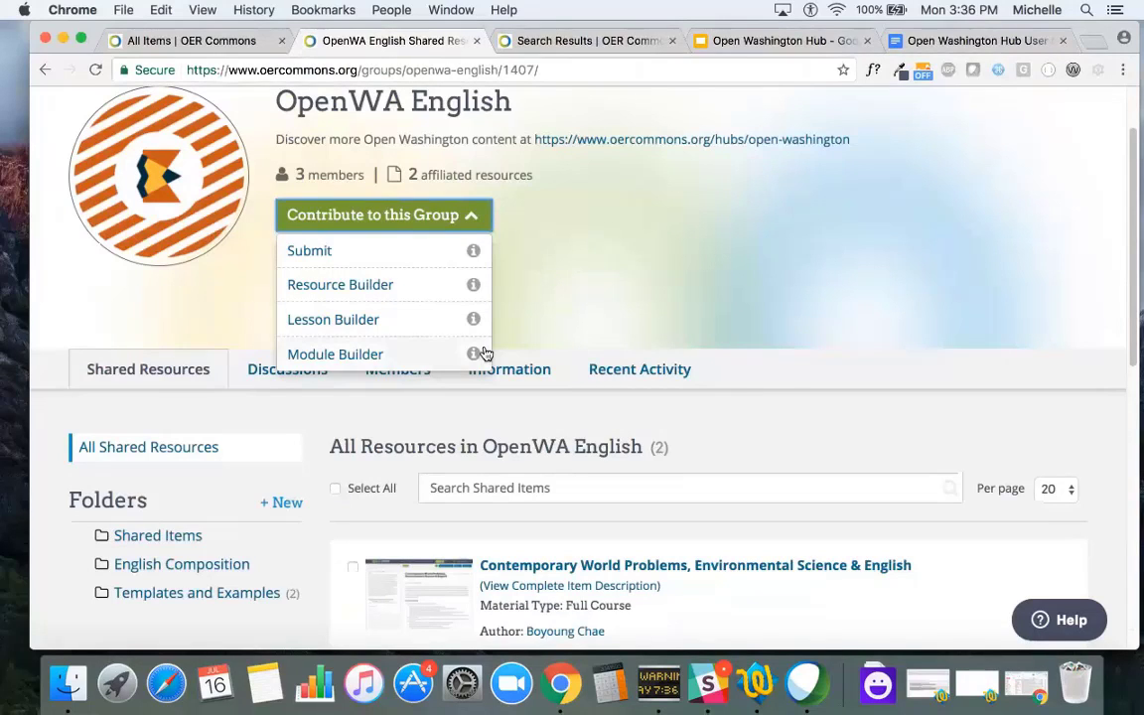
mouse_move(474, 356)
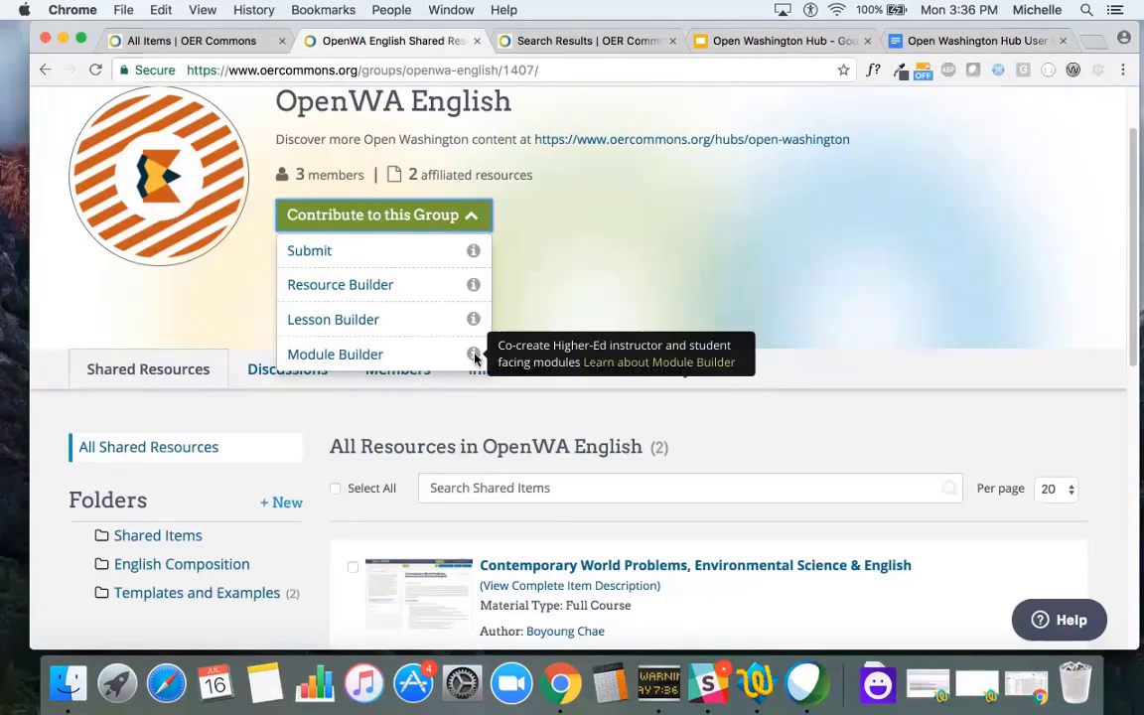
click(319, 363)
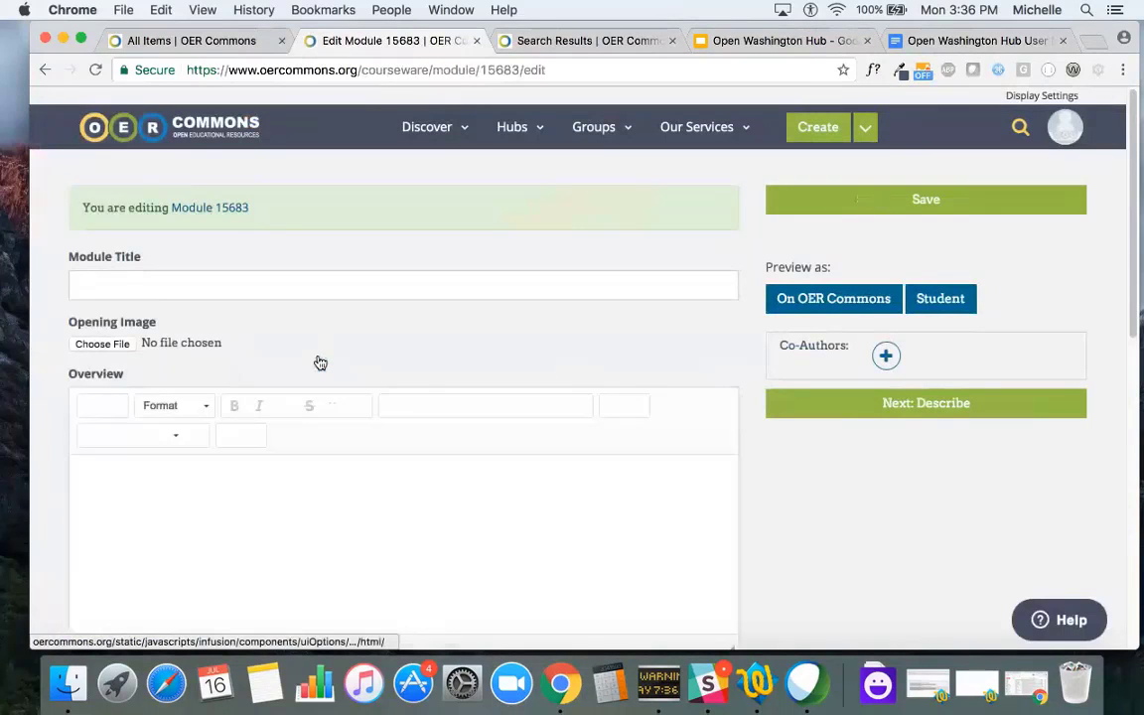
Review the new module's title, opening image and overview fields, and add a first task to the module
click(301, 289)
scroll(302, 290, down, 1)
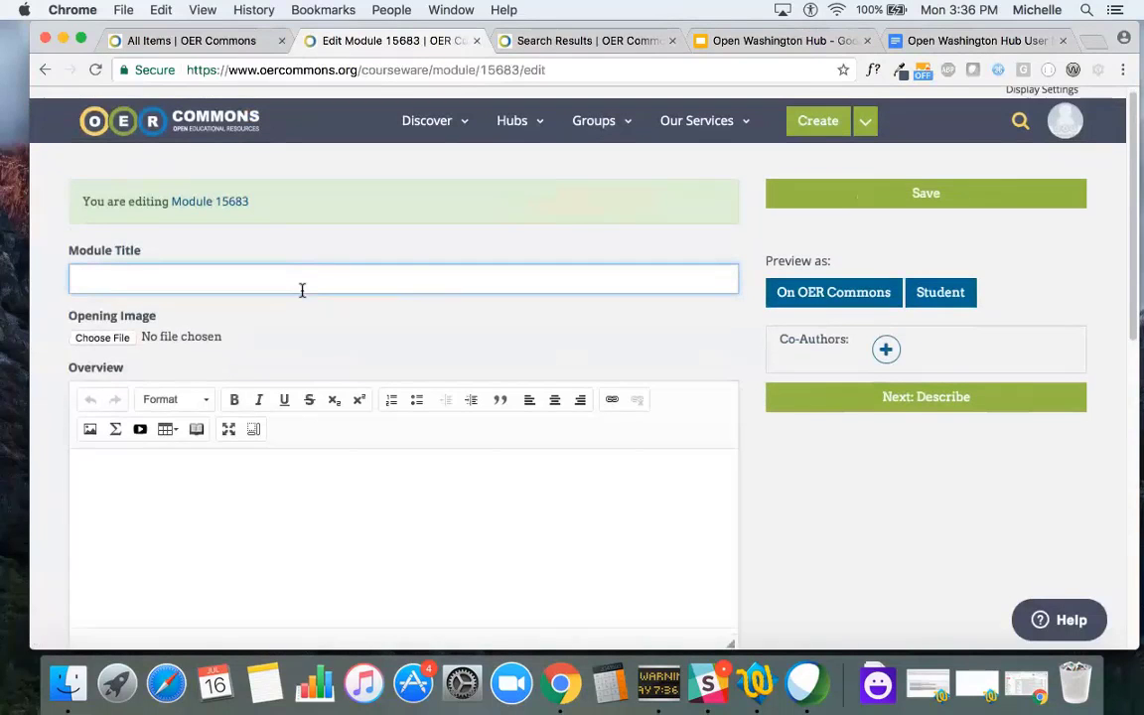
scroll(301, 290, down, 2)
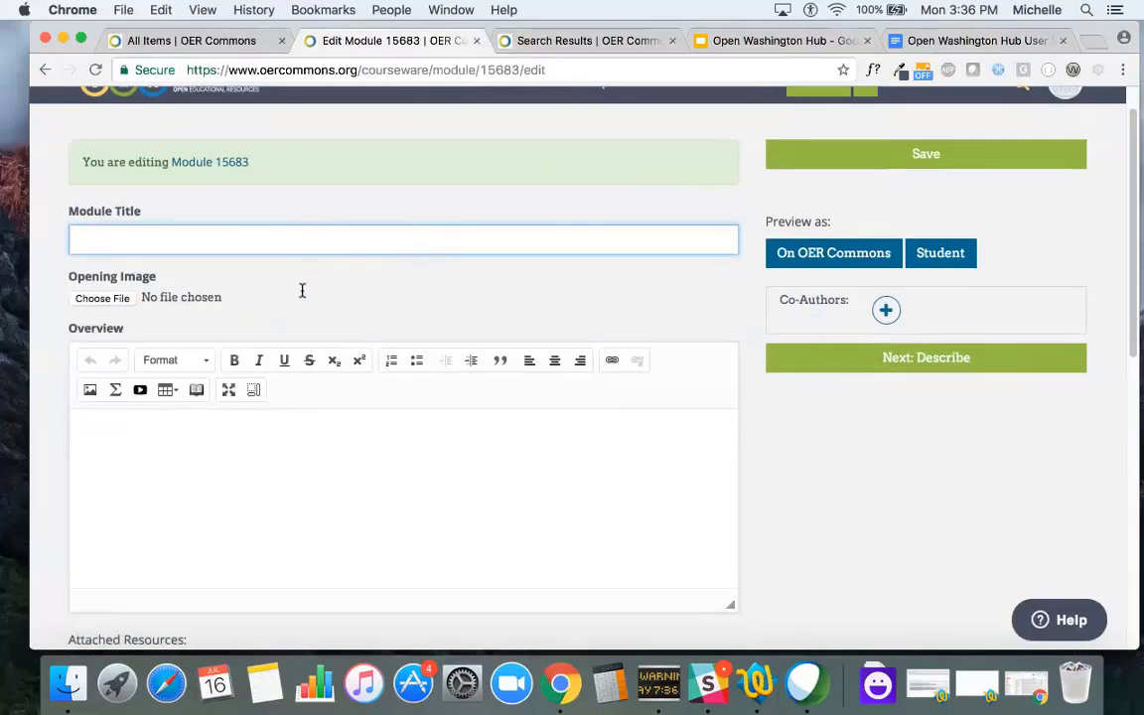
scroll(302, 290, down, 3)
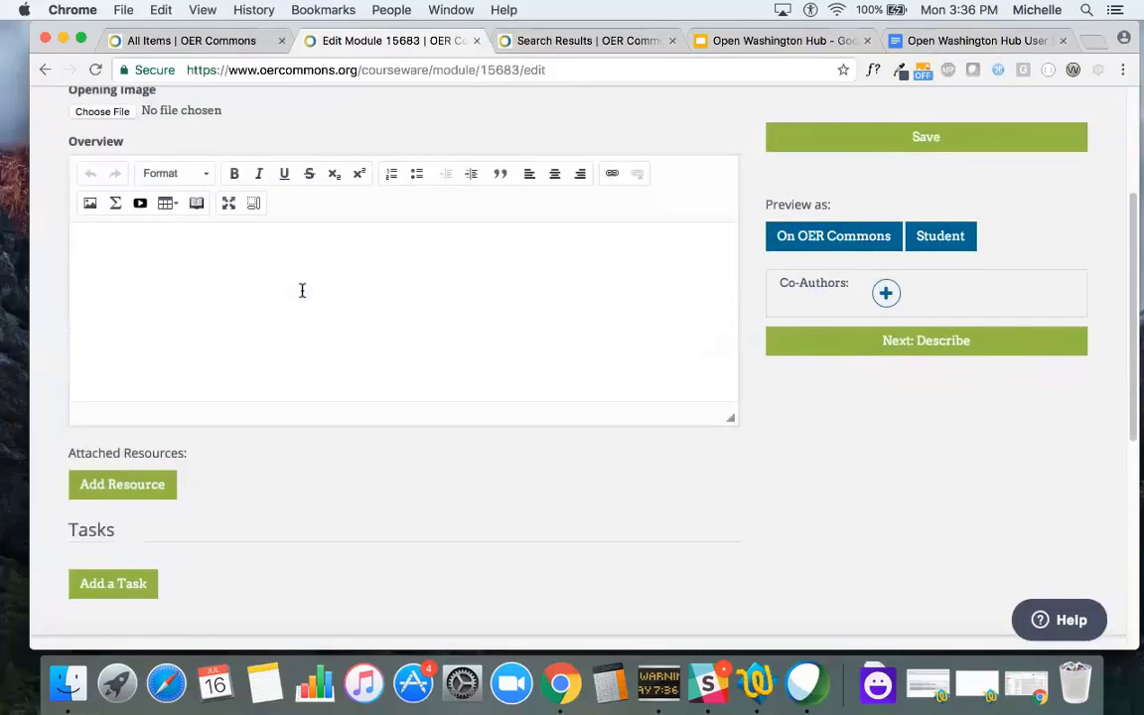
scroll(302, 290, up, 2)
scroll(302, 290, up, 2)
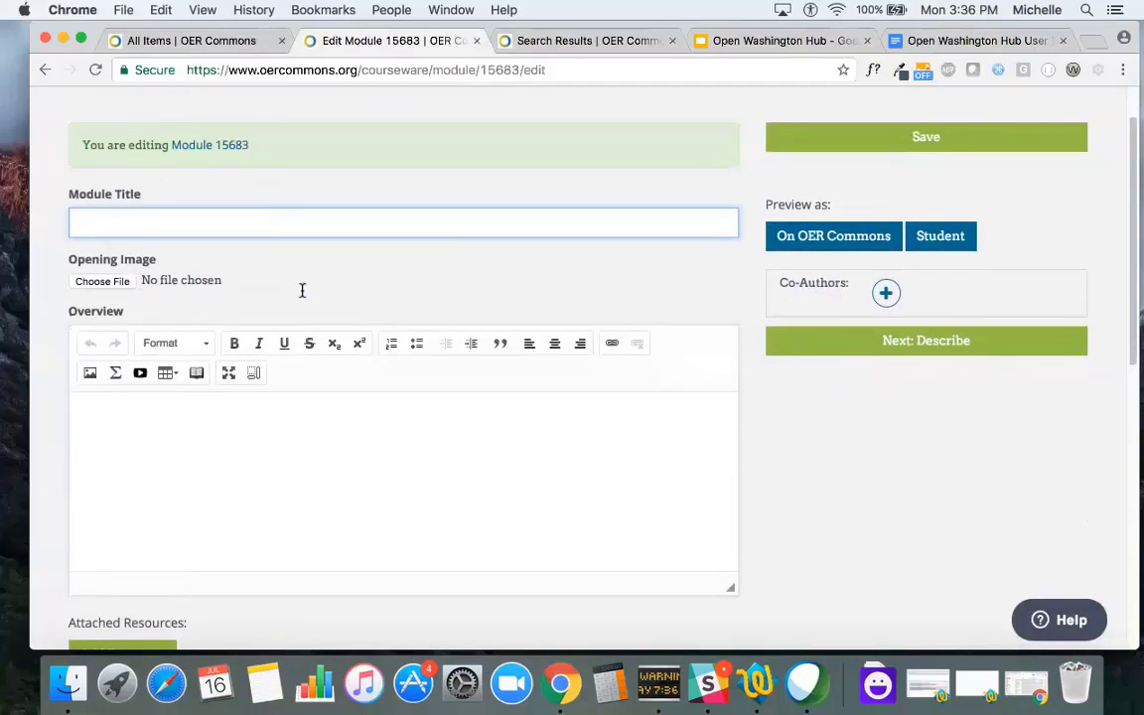
scroll(302, 290, down, 5)
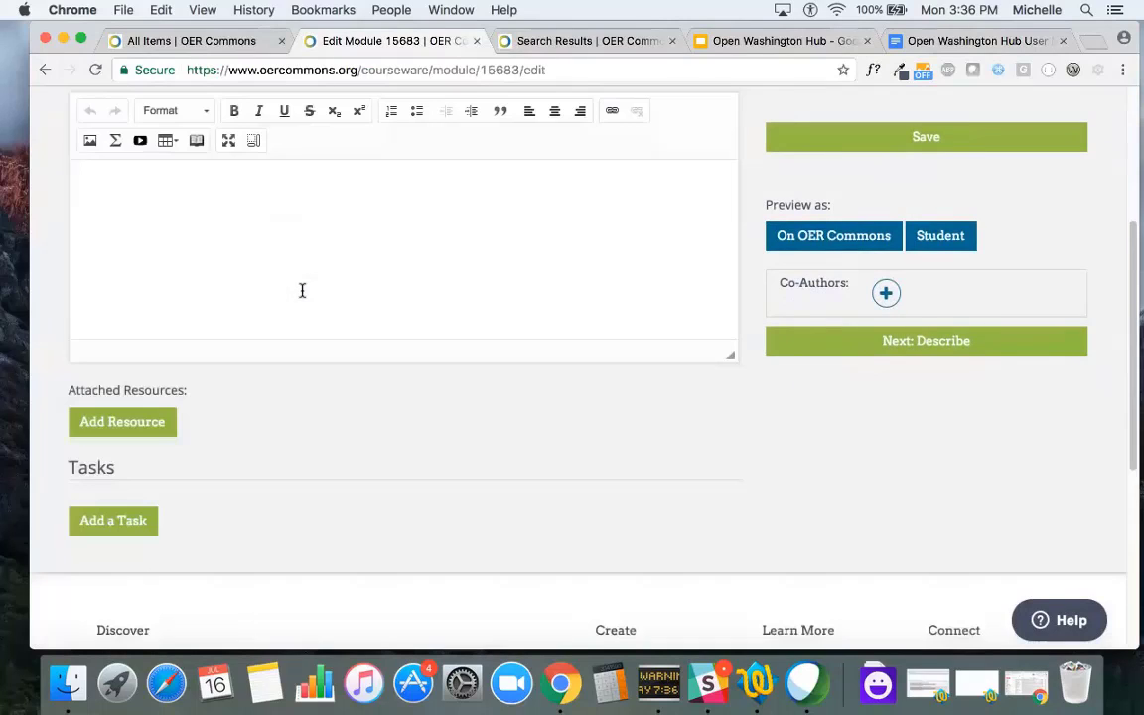
click(109, 531)
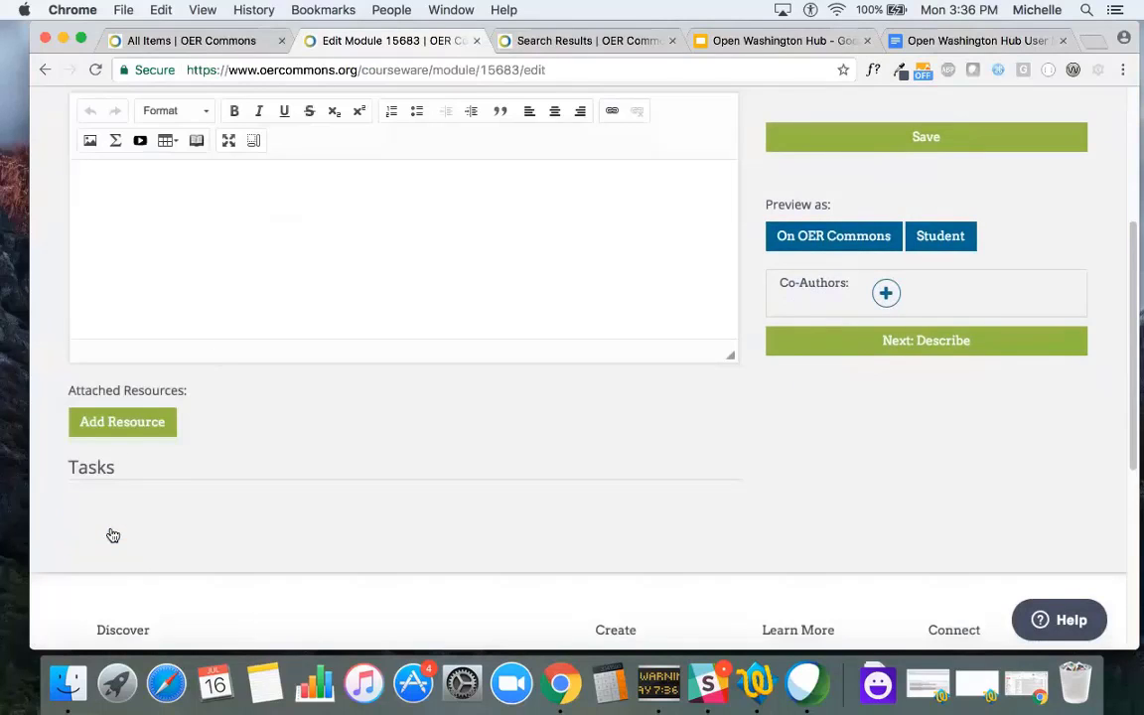
Examine the new task's name, Step 1 instructor description, student content and attached resources fields
scroll(57, 536, down, 7)
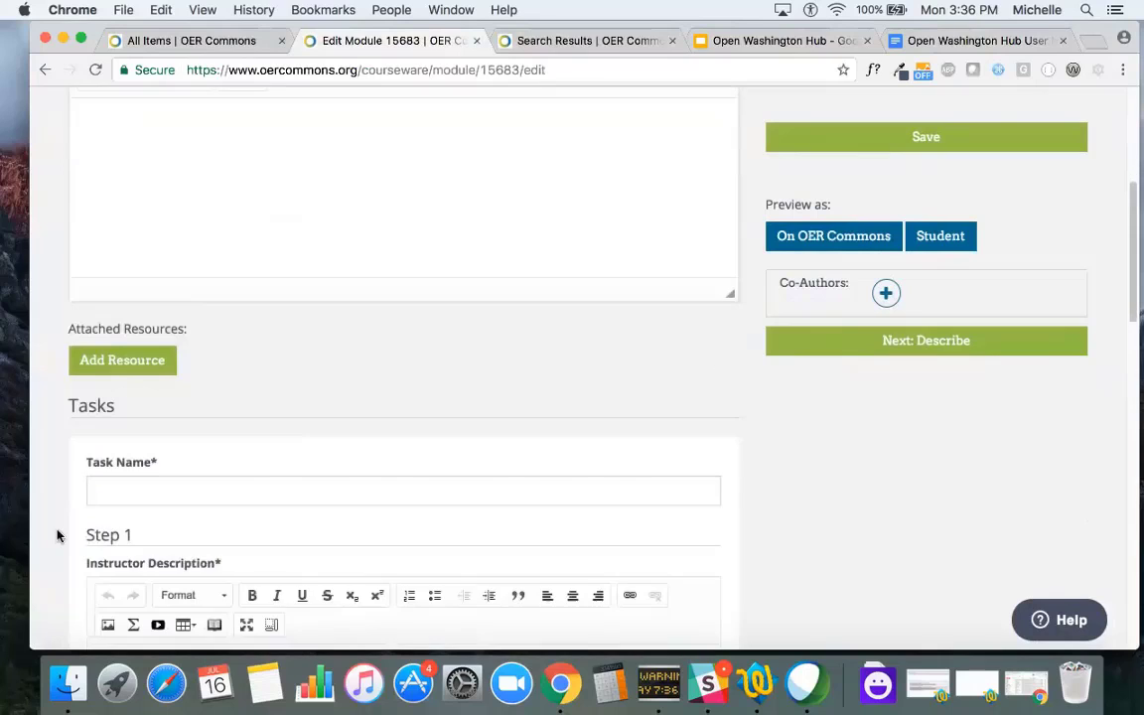
scroll(56, 536, down, 4)
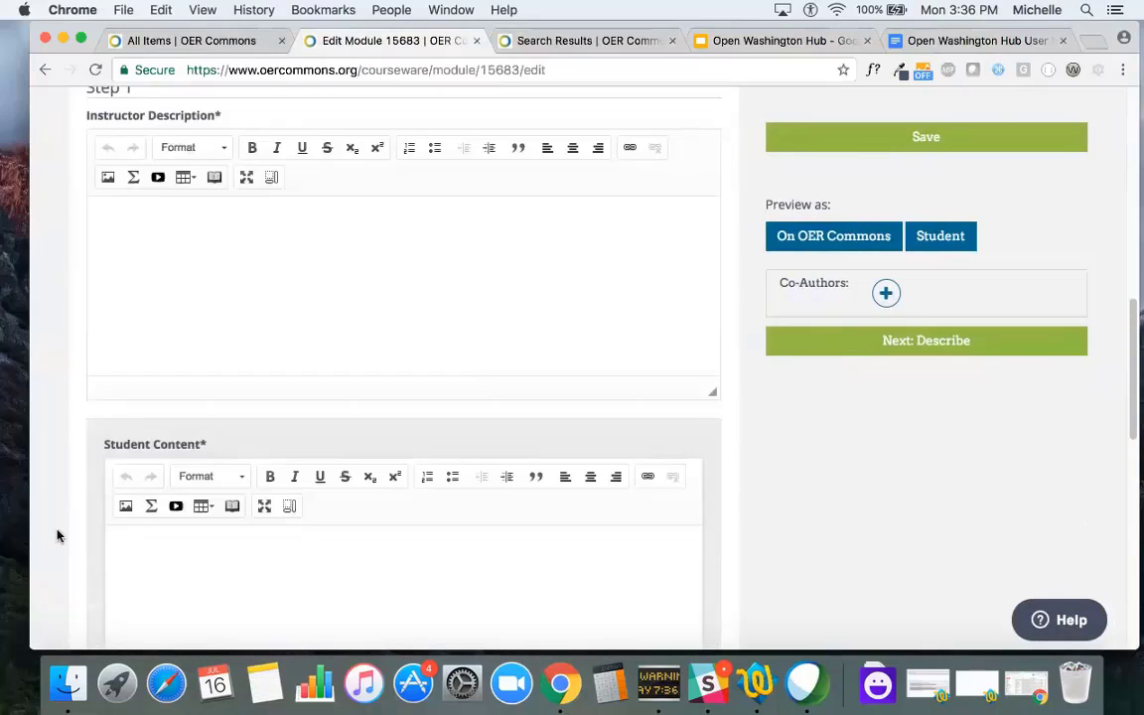
scroll(56, 537, up, 8)
scroll(56, 536, up, 7)
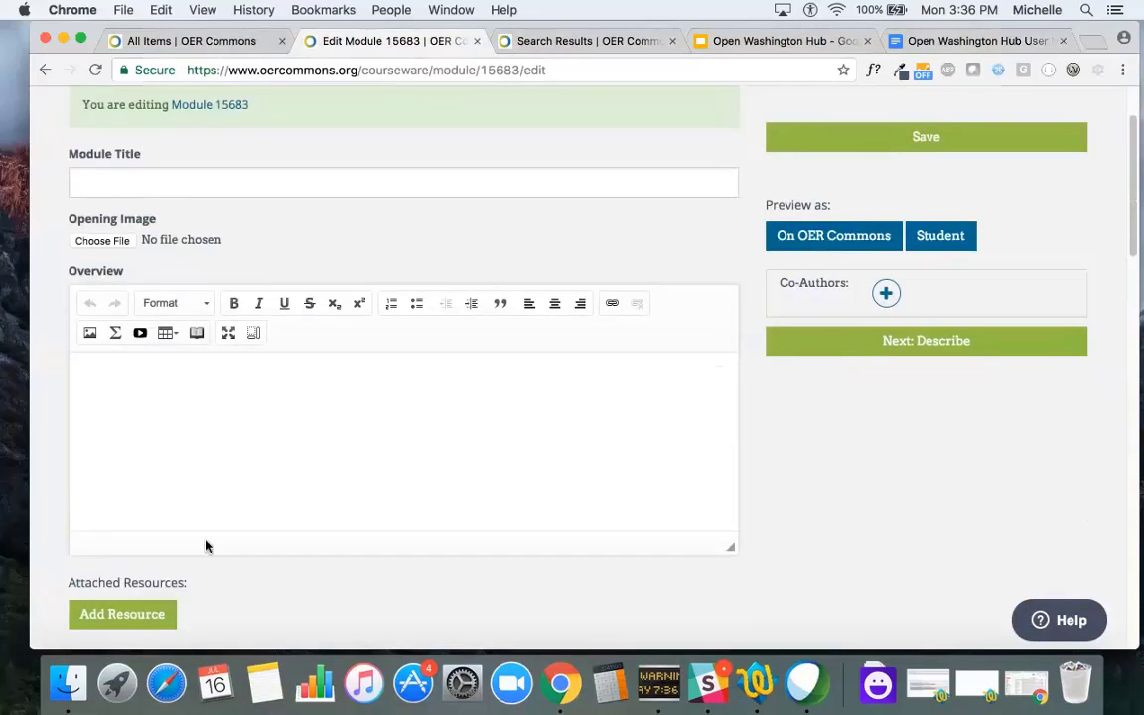
scroll(206, 544, down, 6)
scroll(206, 544, down, 3)
scroll(206, 545, up, 1)
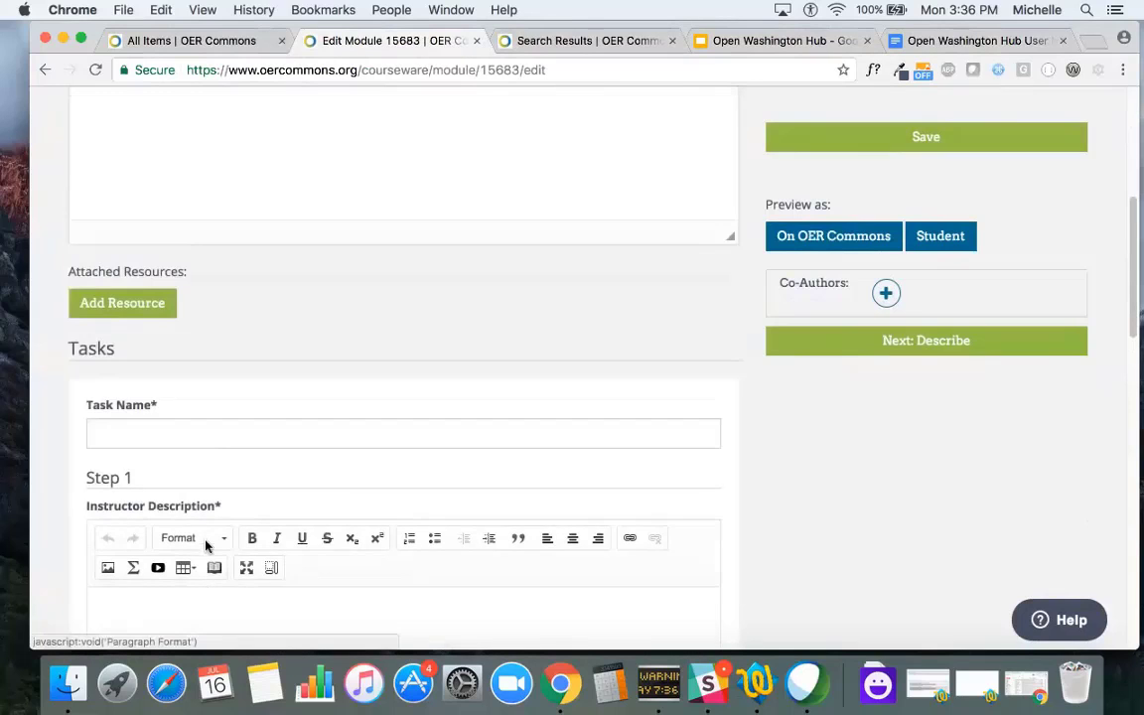
scroll(206, 544, down, 5)
scroll(207, 545, down, 3)
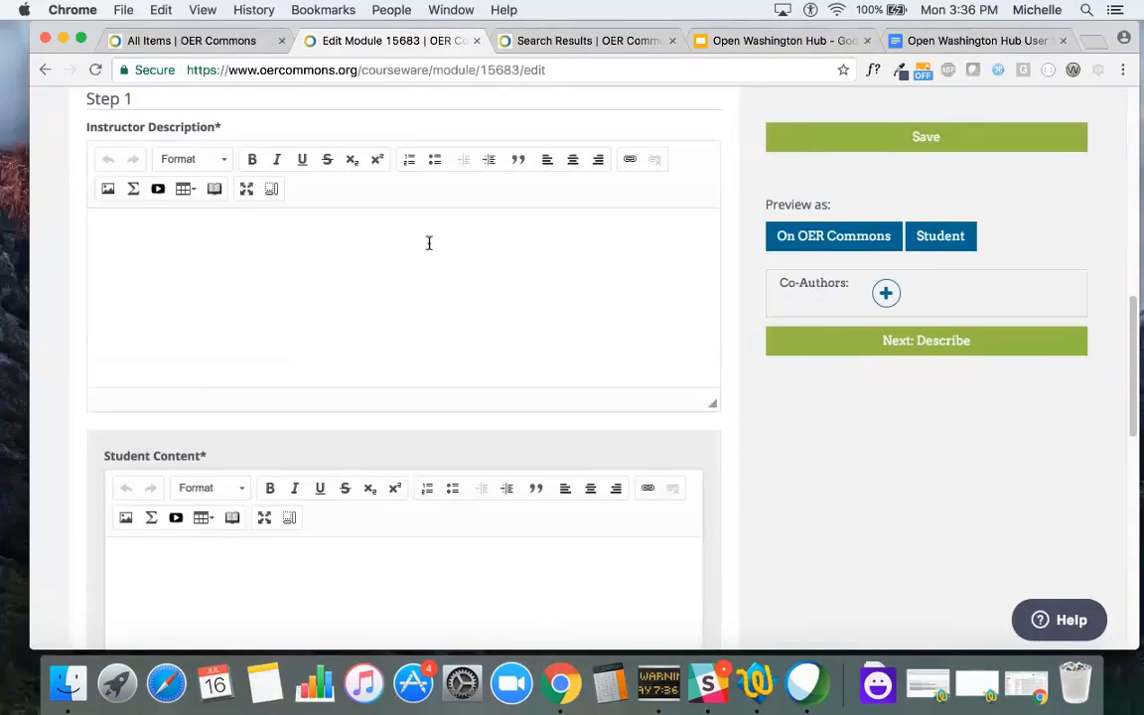
click(260, 242)
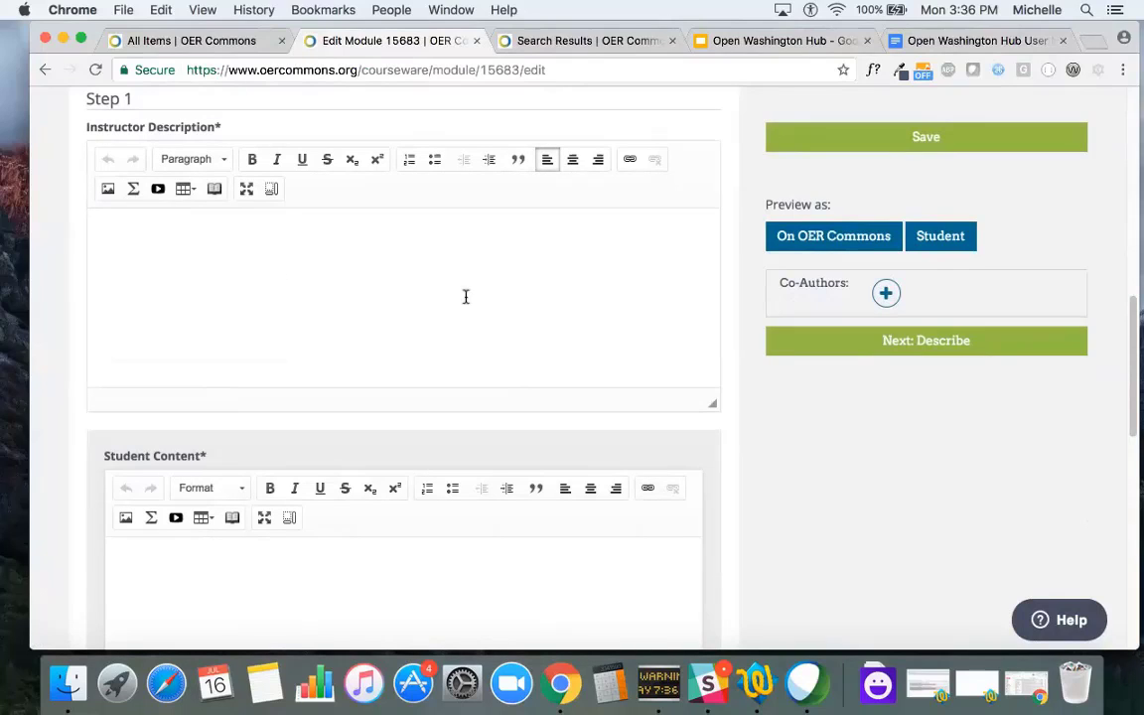
scroll(242, 323, down, 2)
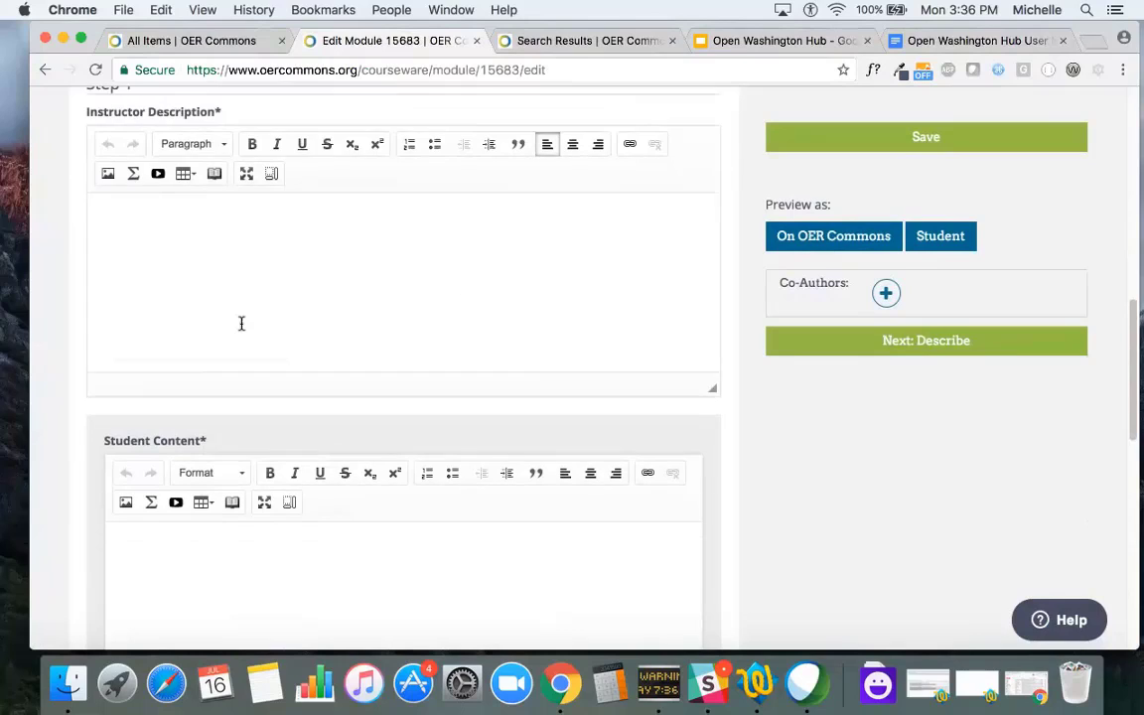
scroll(238, 367, down, 3)
click(233, 447)
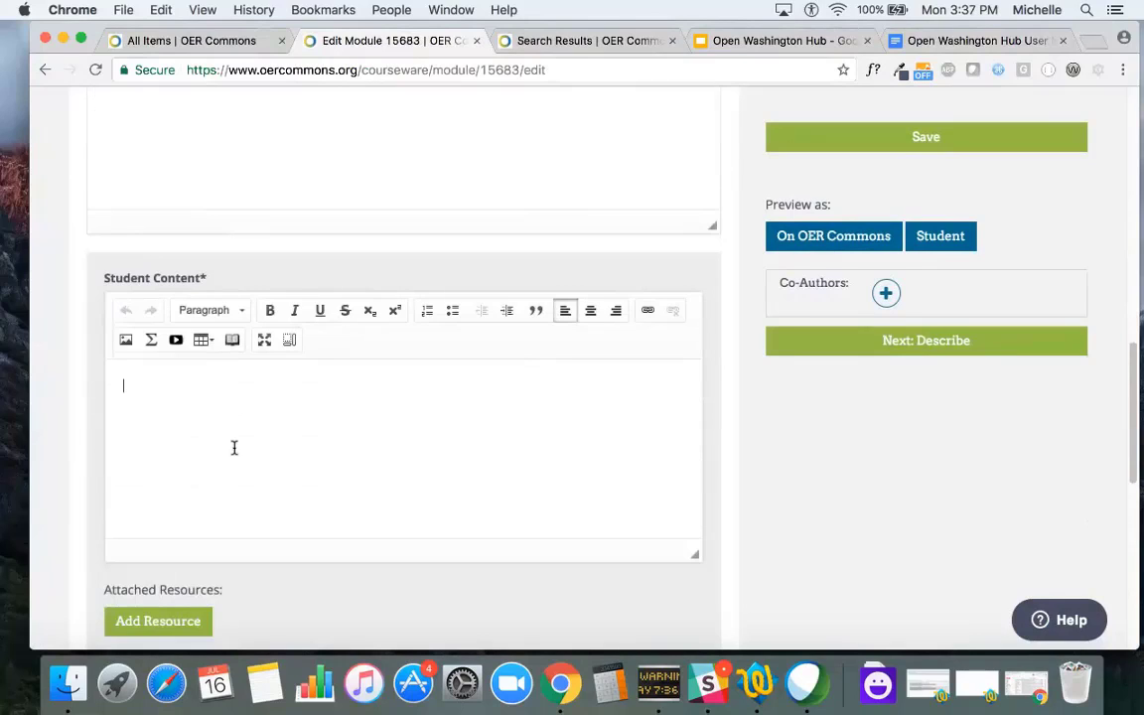
scroll(232, 446, down, 2)
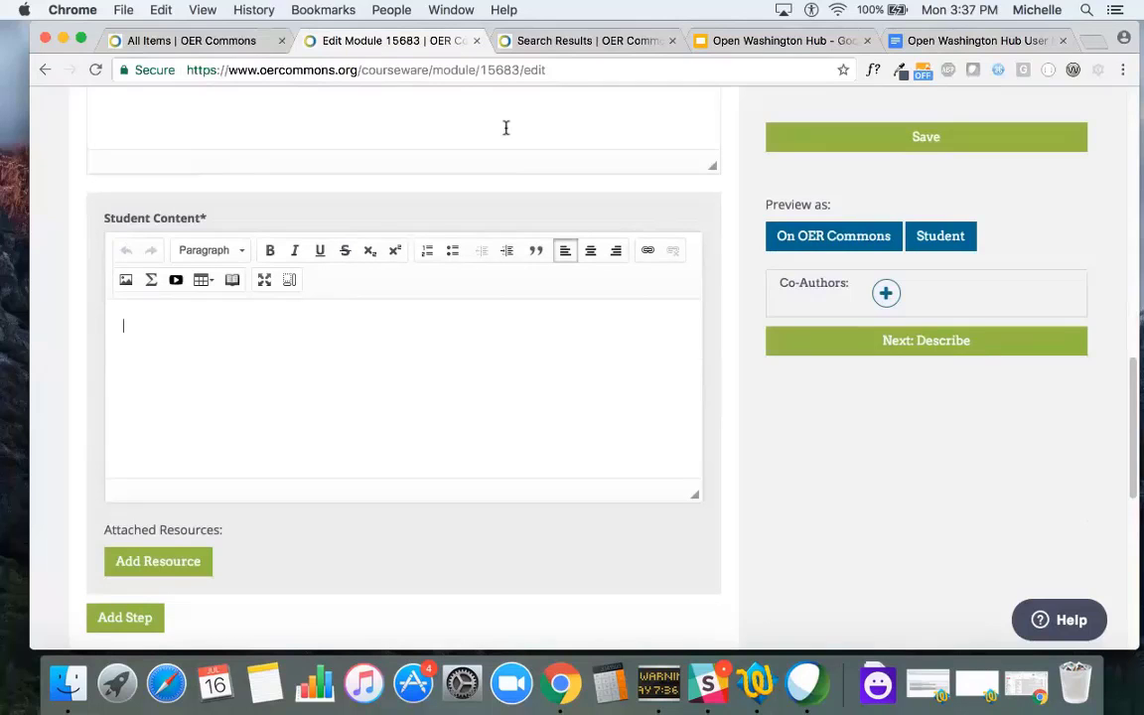
From the PSY101 module search results, open the resource "PSY101 - Topic 1 - Introduction to Psychology" in full view
click(523, 45)
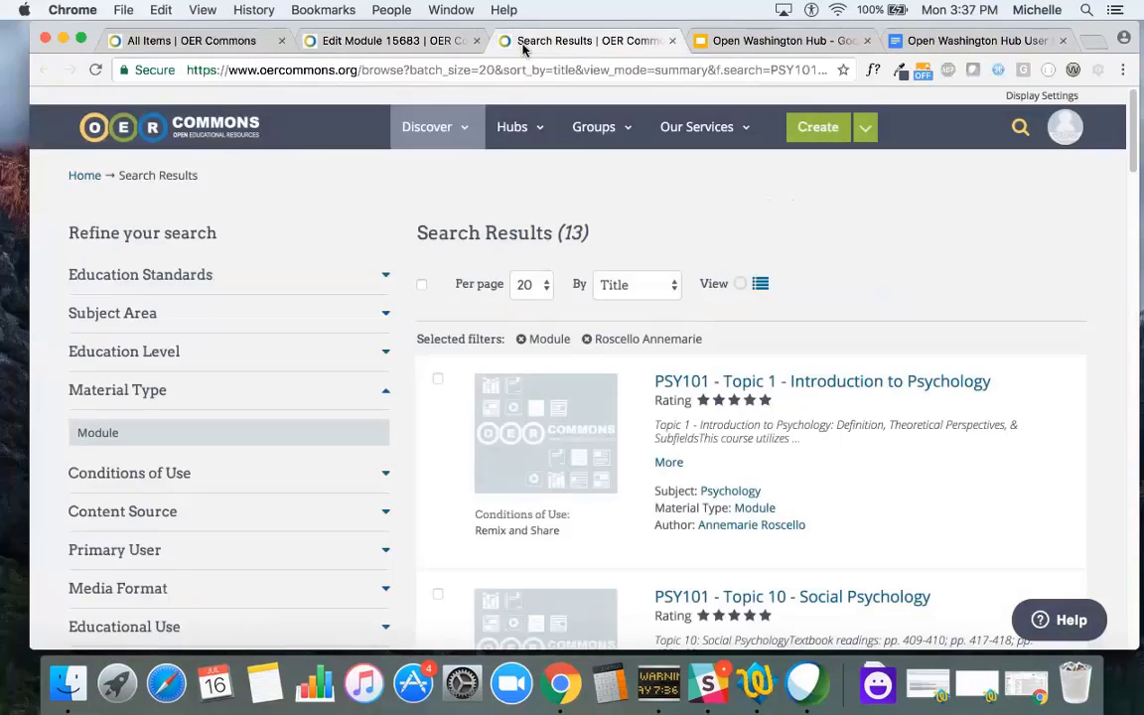
scroll(943, 288, down, 2)
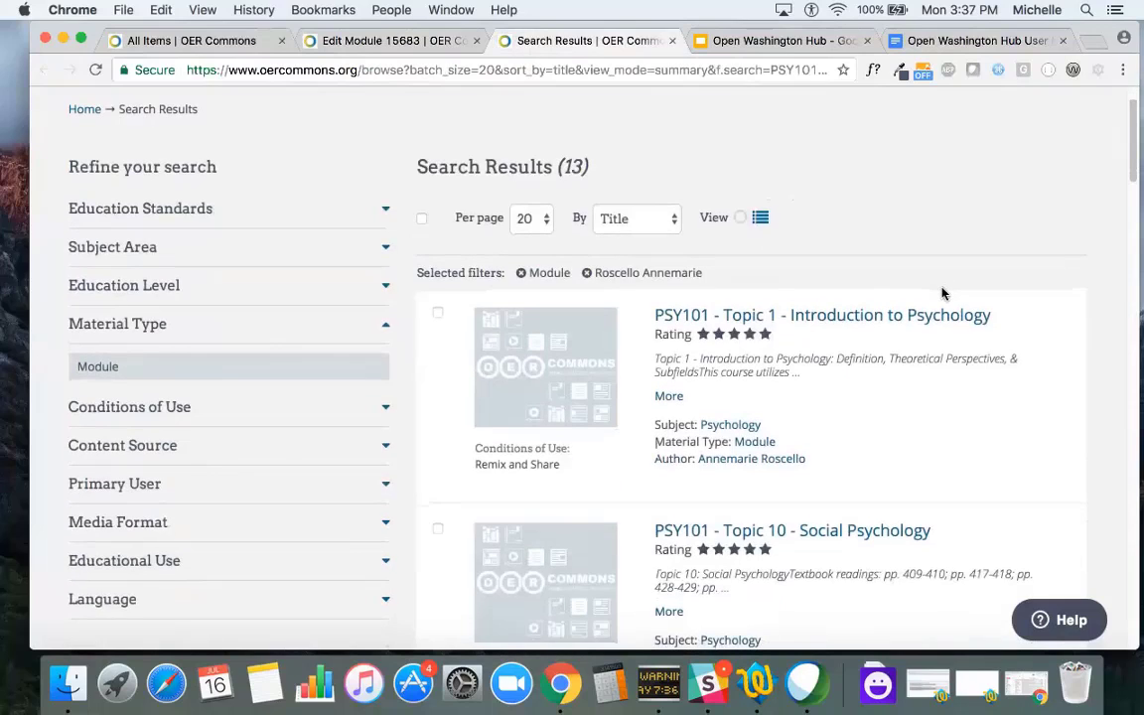
scroll(943, 293, down, 1)
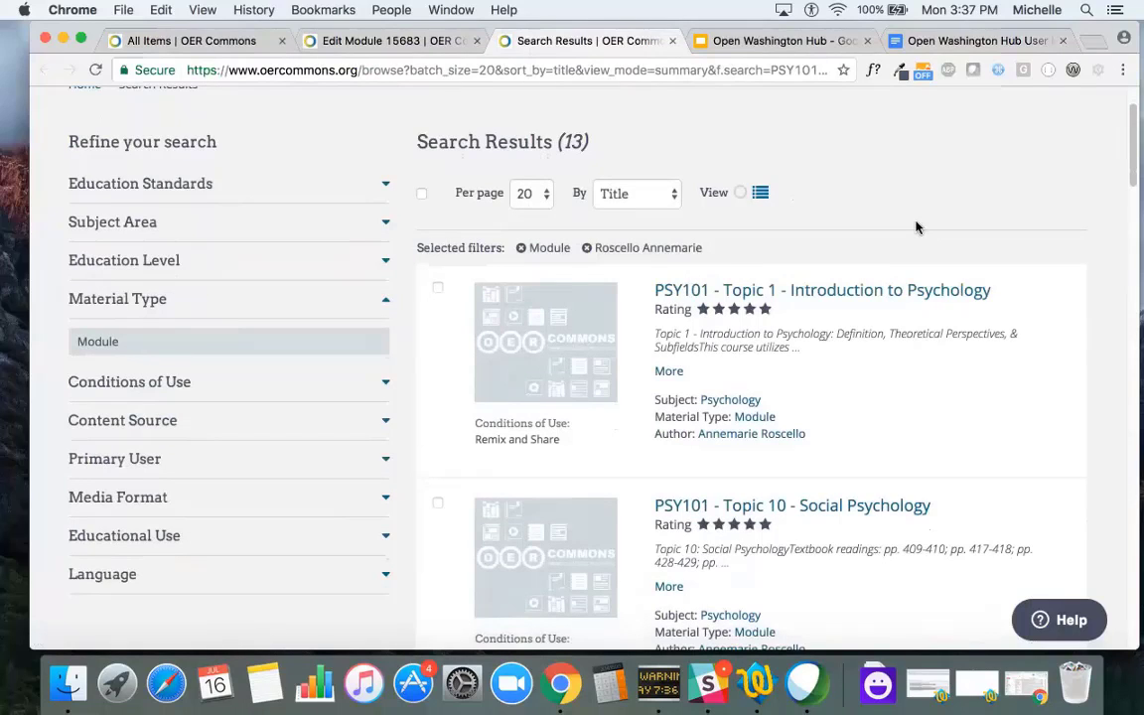
scroll(916, 227, down, 3)
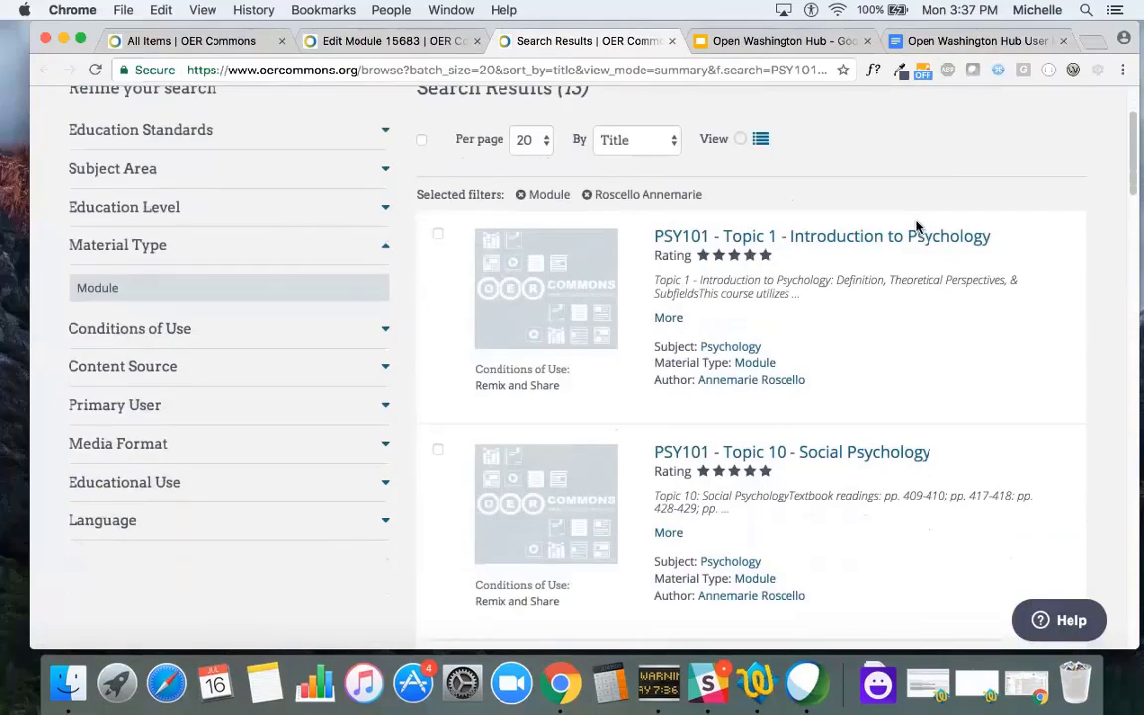
scroll(915, 227, up, 3)
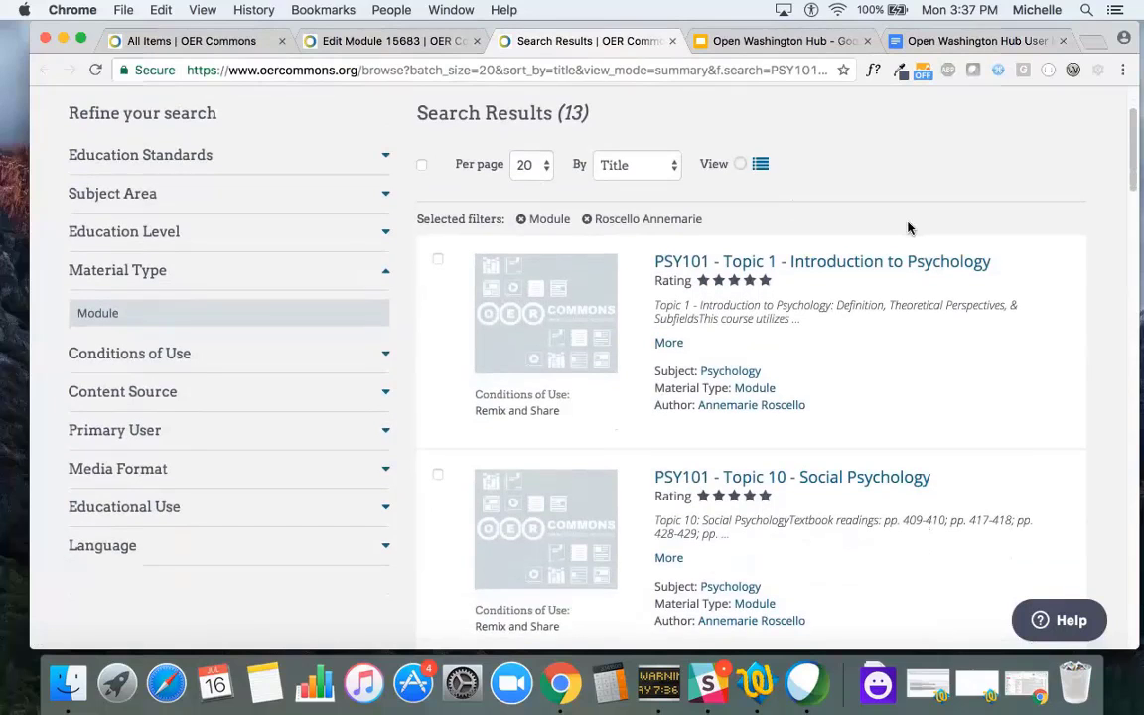
click(843, 265)
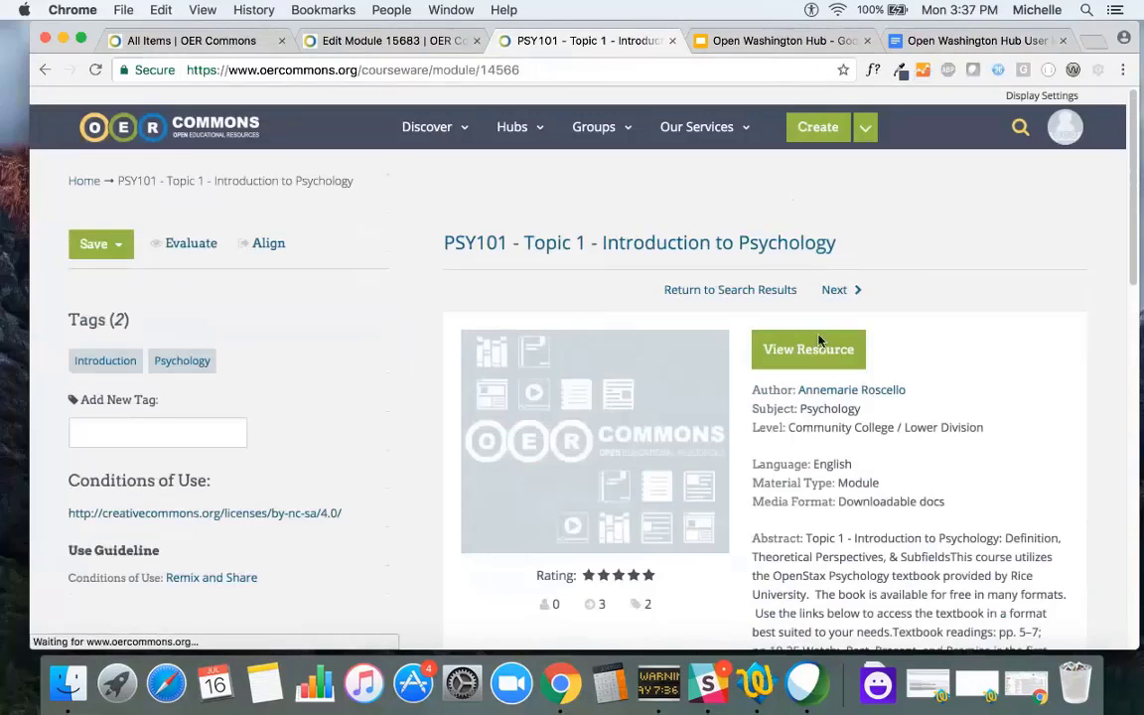
click(819, 347)
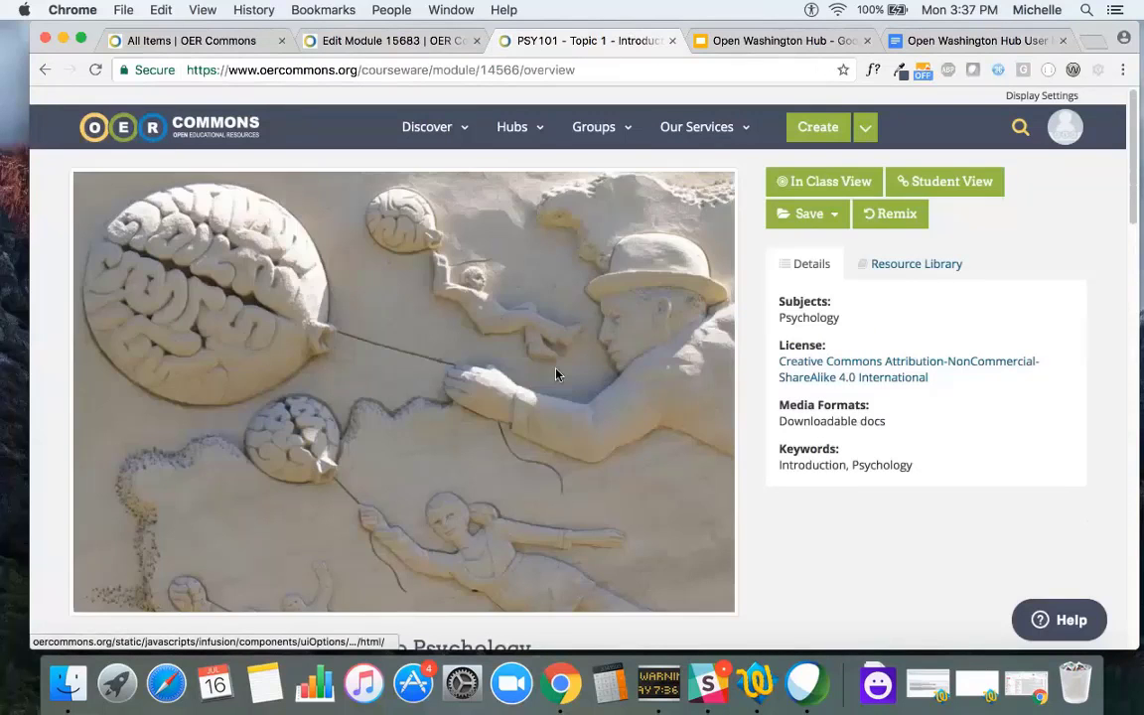
Examine the psychology module's overview, learning objectives, and Task 1 instructor and student content with its attached textbook and video resources
scroll(556, 374, down, 5)
scroll(556, 375, down, 2)
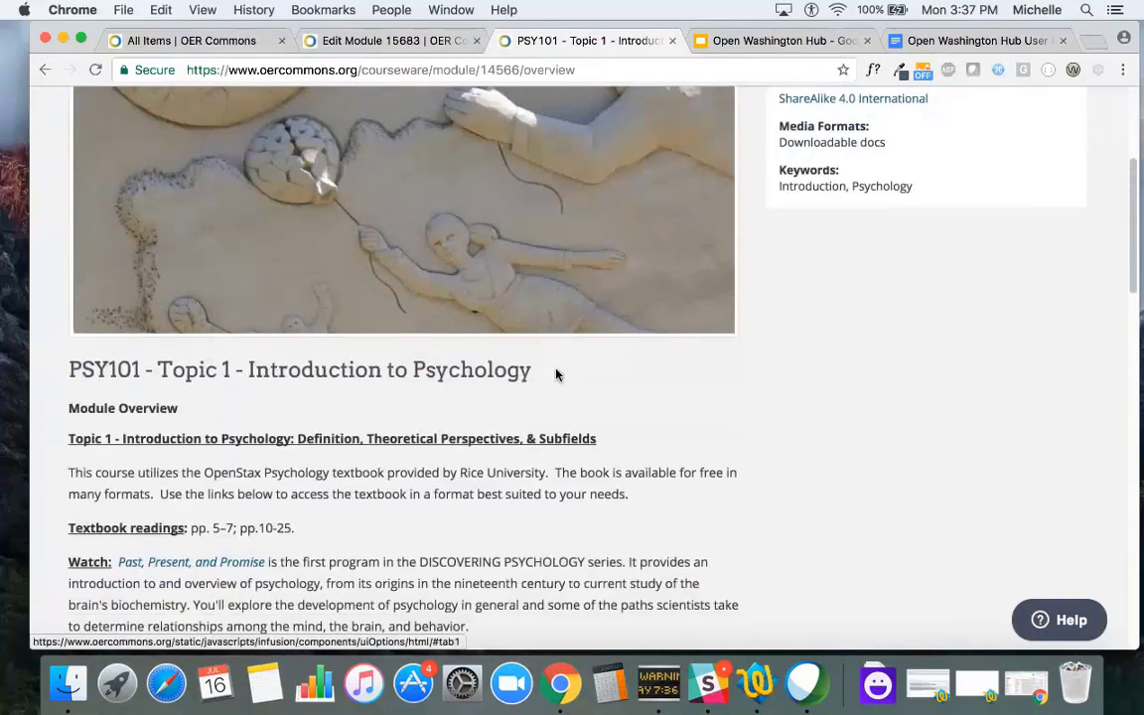
scroll(556, 375, down, 8)
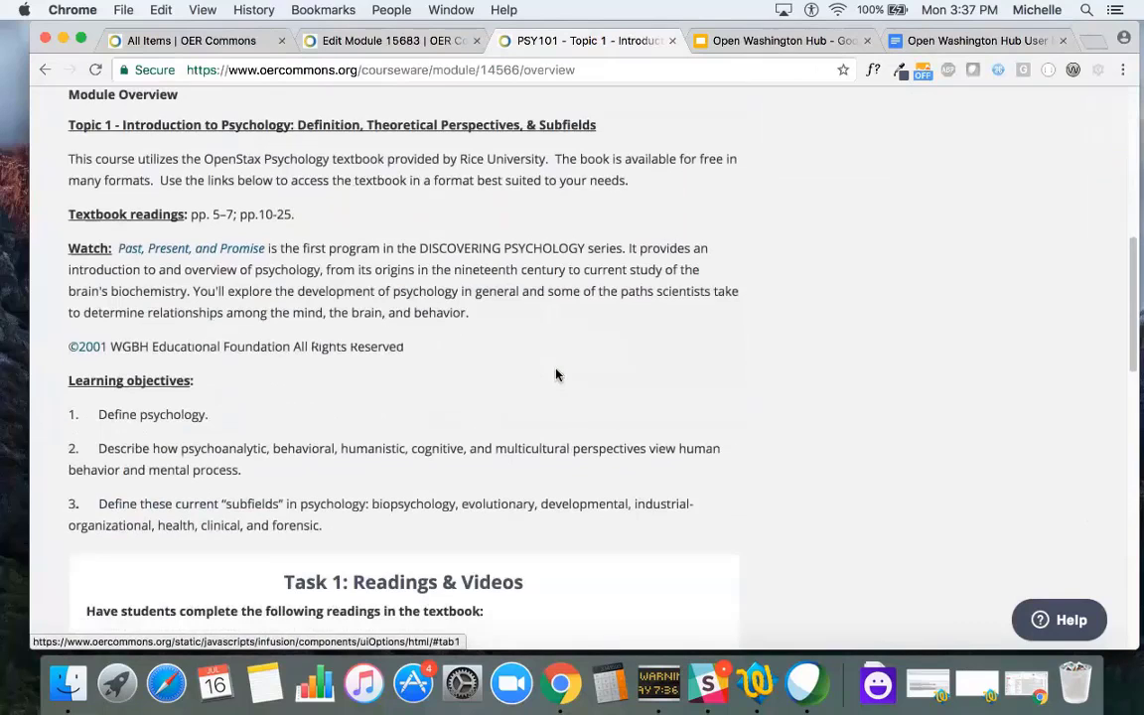
scroll(556, 374, down, 3)
scroll(556, 374, down, 7)
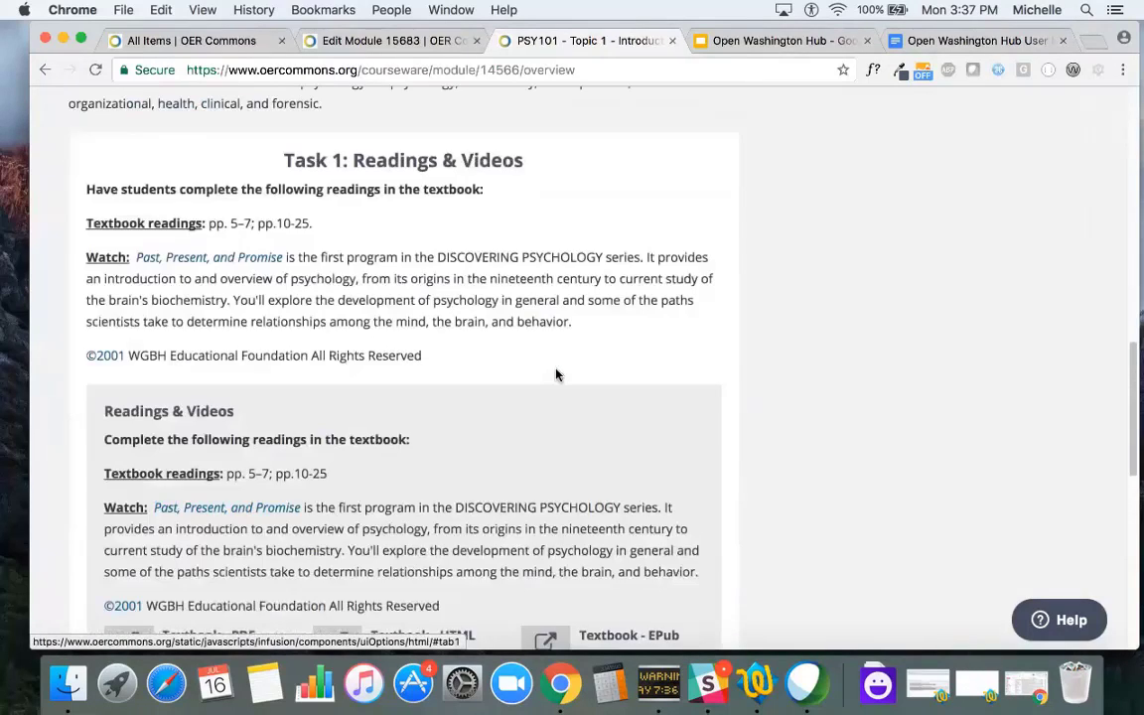
scroll(556, 375, up, 7)
scroll(451, 321, up, 6)
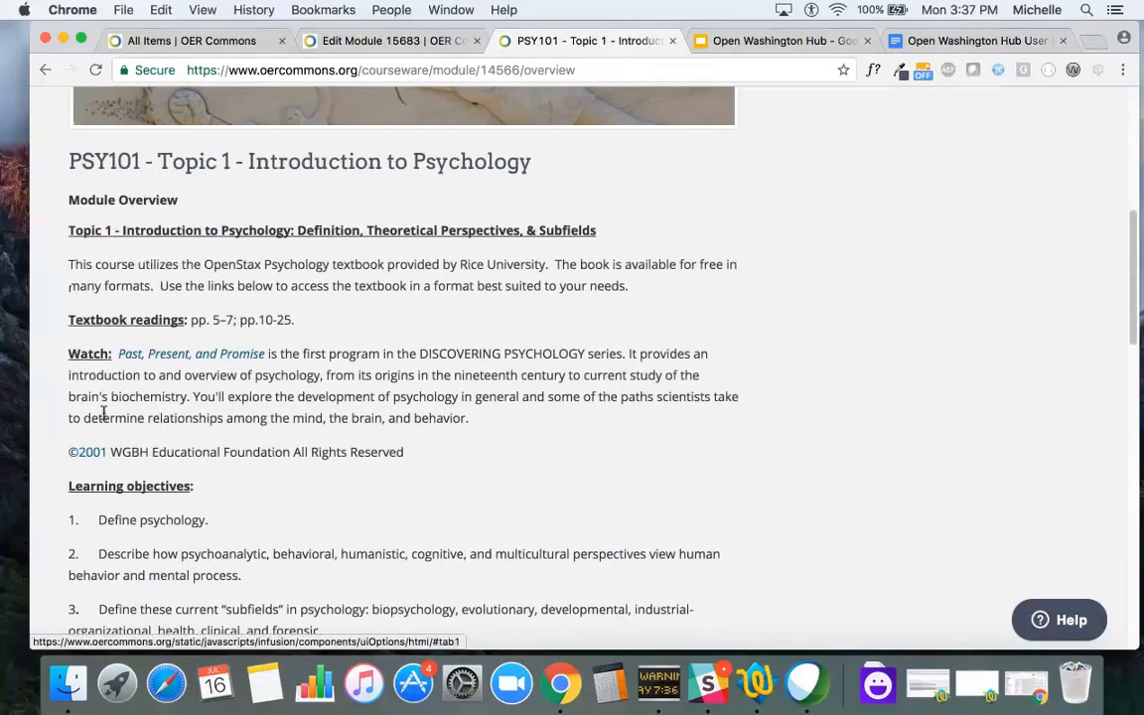
scroll(109, 449, down, 4)
scroll(110, 451, down, 10)
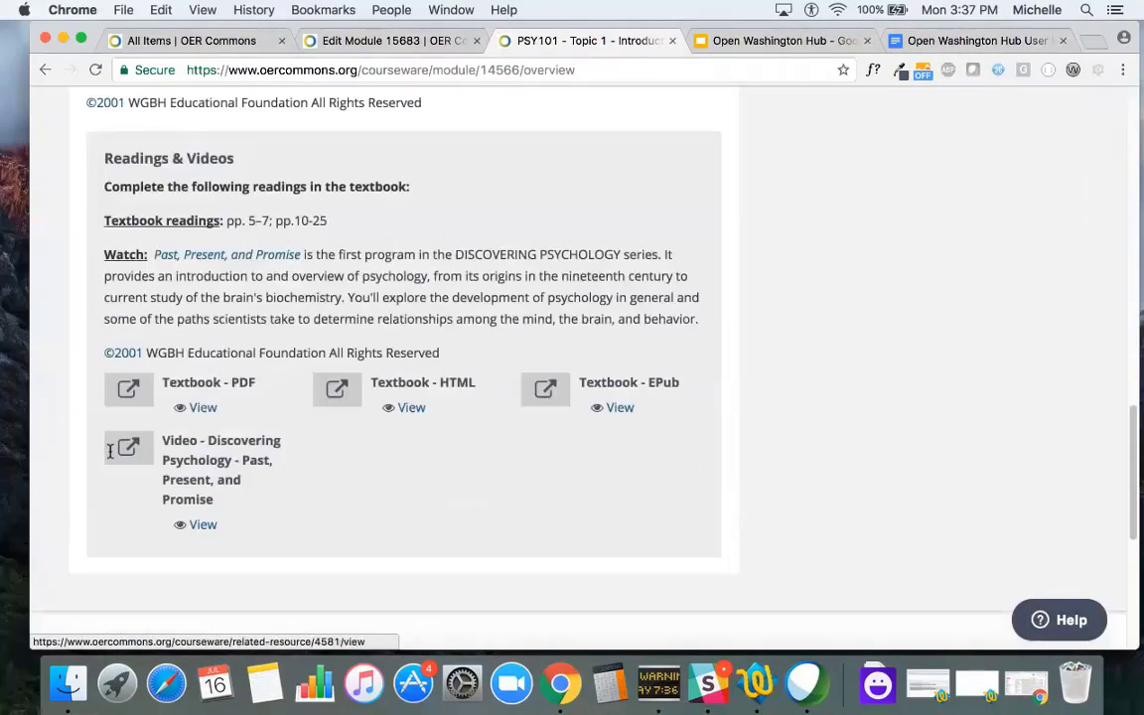
scroll(111, 456, up, 2)
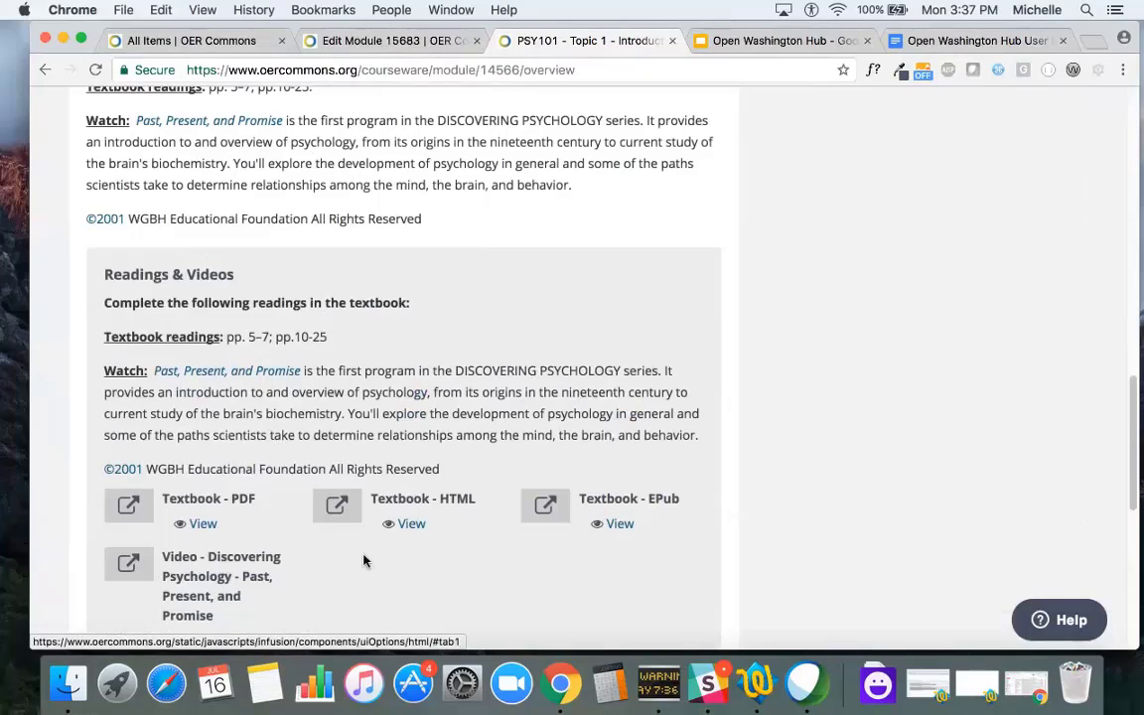
scroll(489, 346, up, 10)
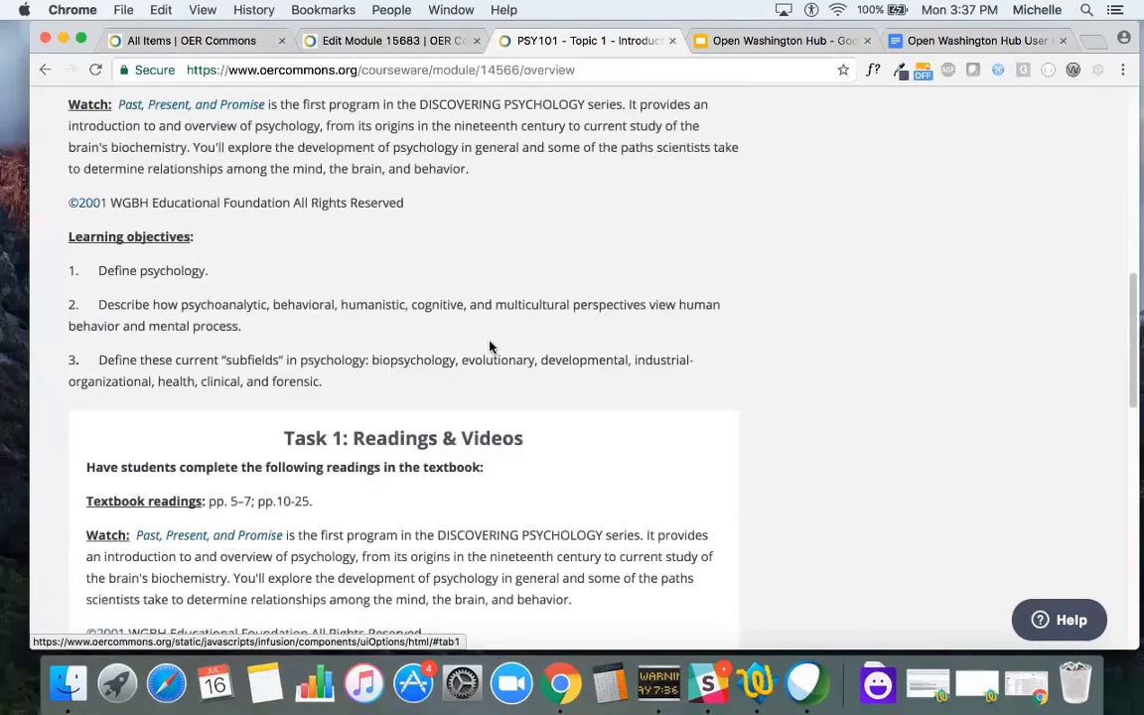
scroll(489, 346, up, 5)
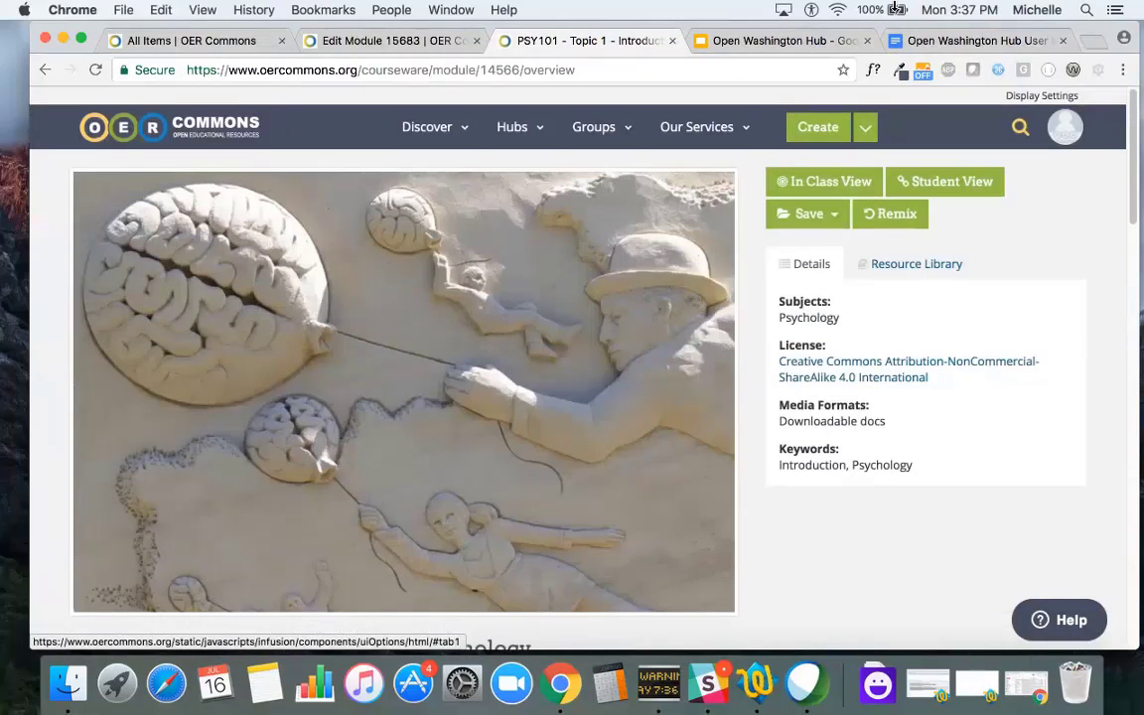
Show the psychology module's shareable Student View link and preview the student version of the page
click(974, 181)
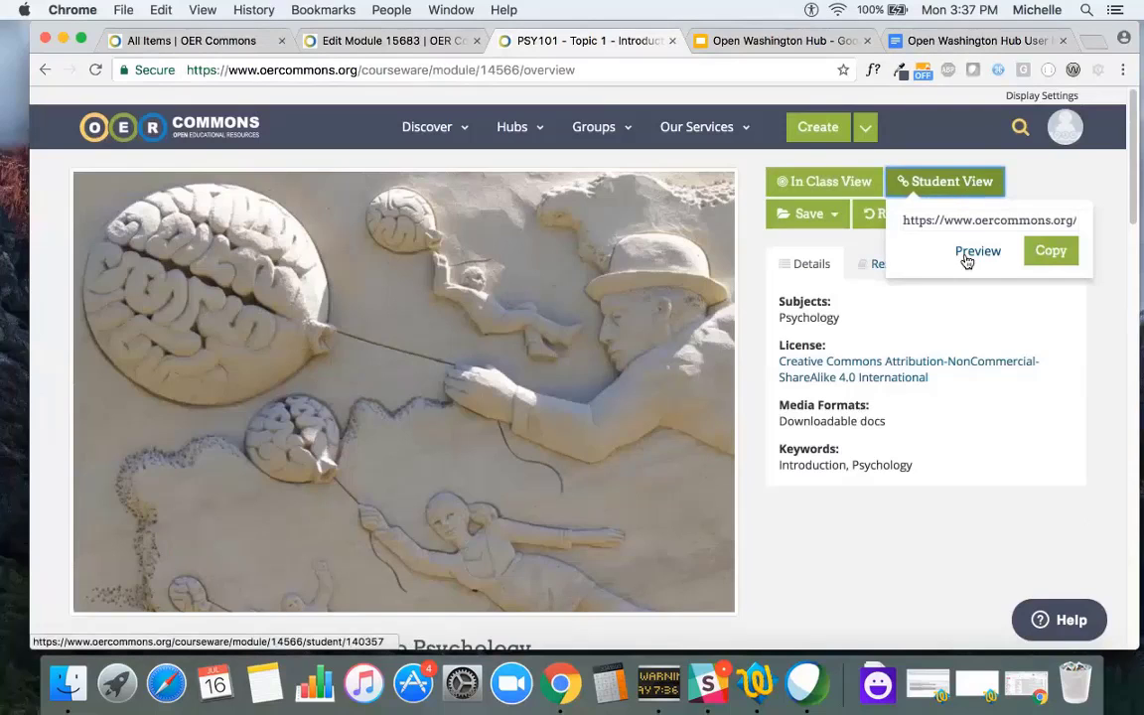
click(963, 220)
click(963, 219)
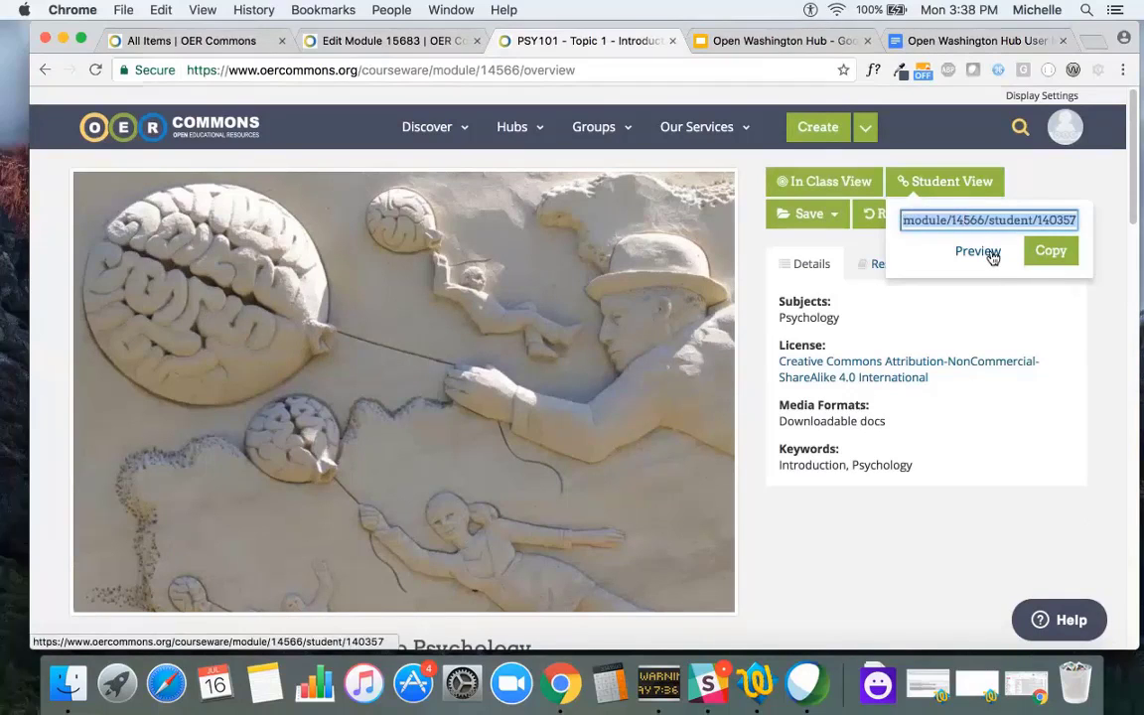
click(978, 251)
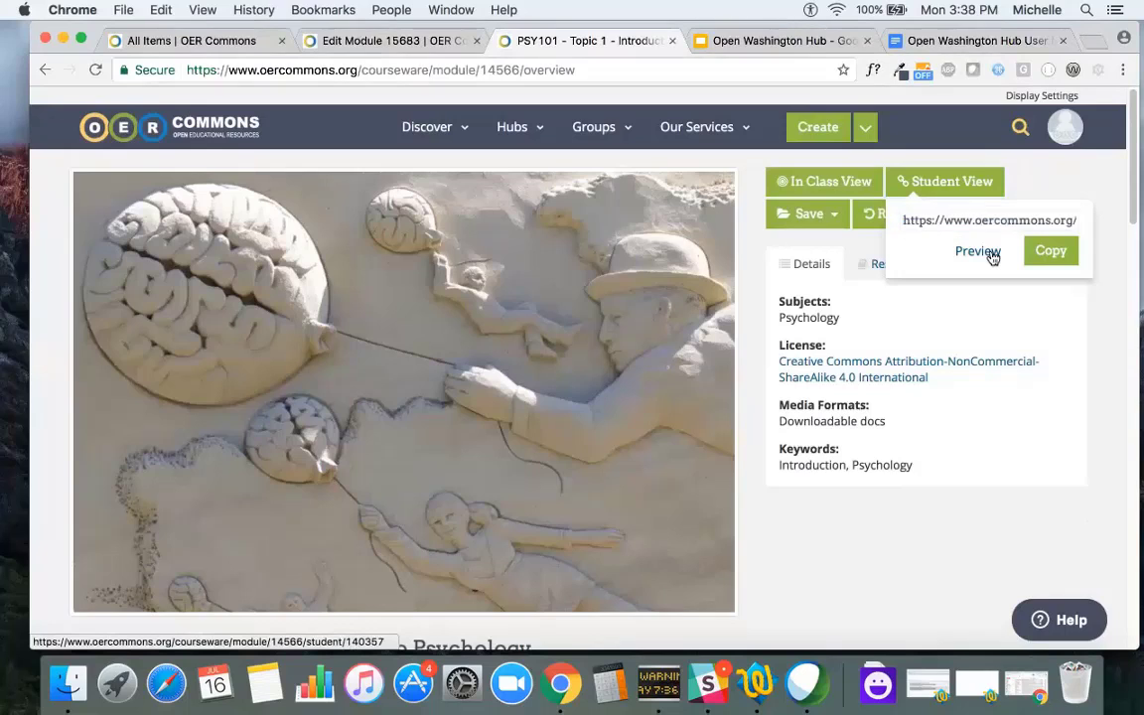
click(991, 257)
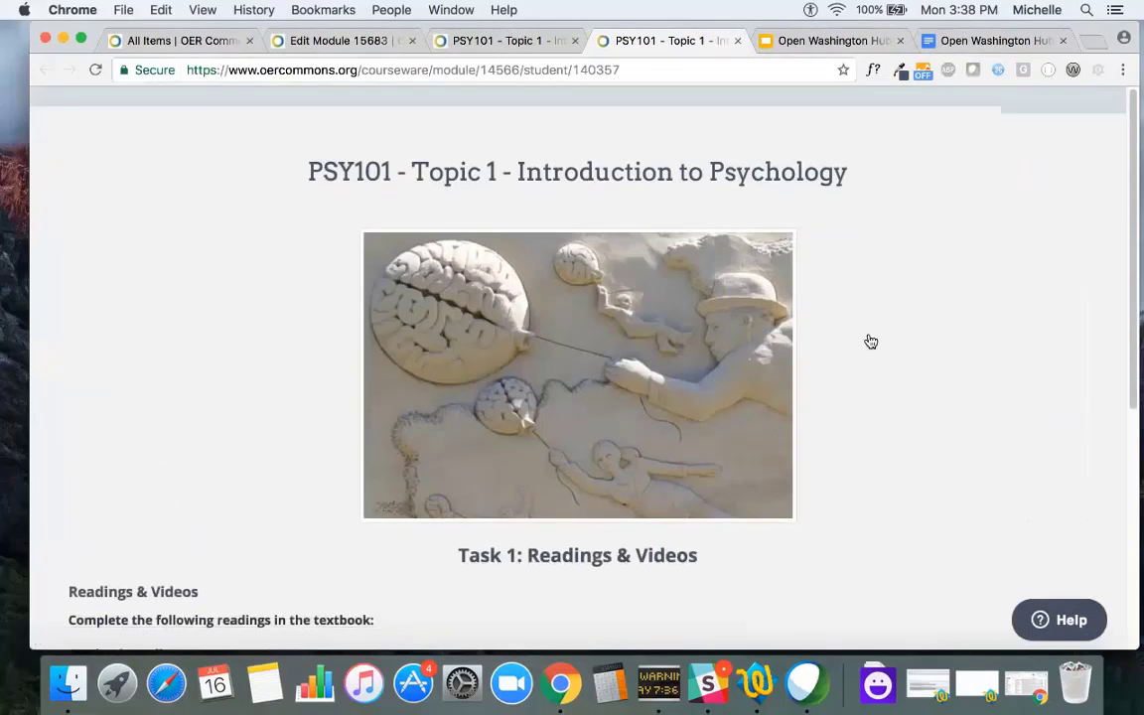
scroll(869, 342, down, 4)
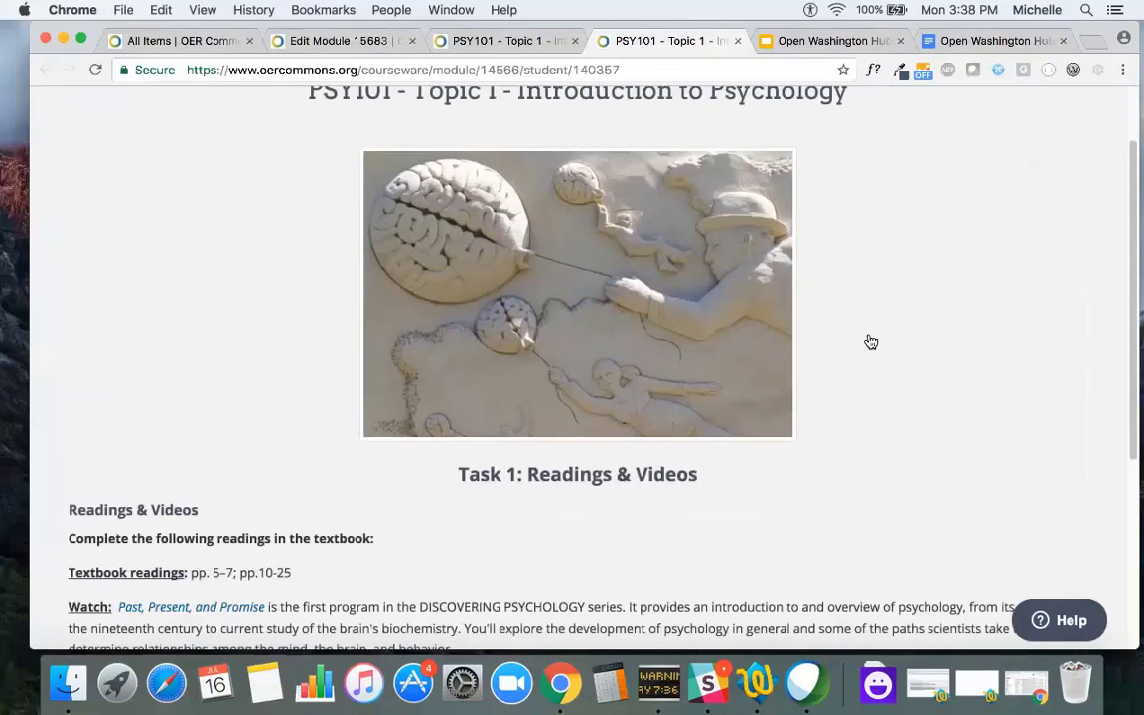
Examine the psychology module's student version, including Task 1's readings, video description, textbook links and page navigation
scroll(870, 341, down, 5)
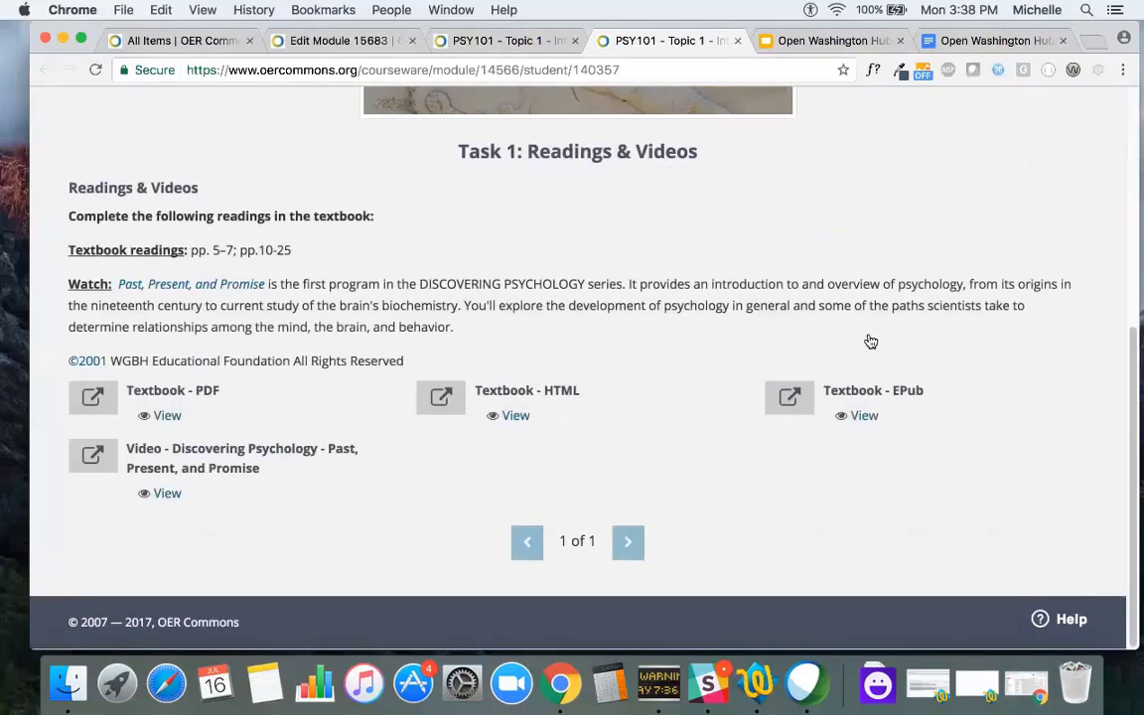
scroll(694, 406, up, 7)
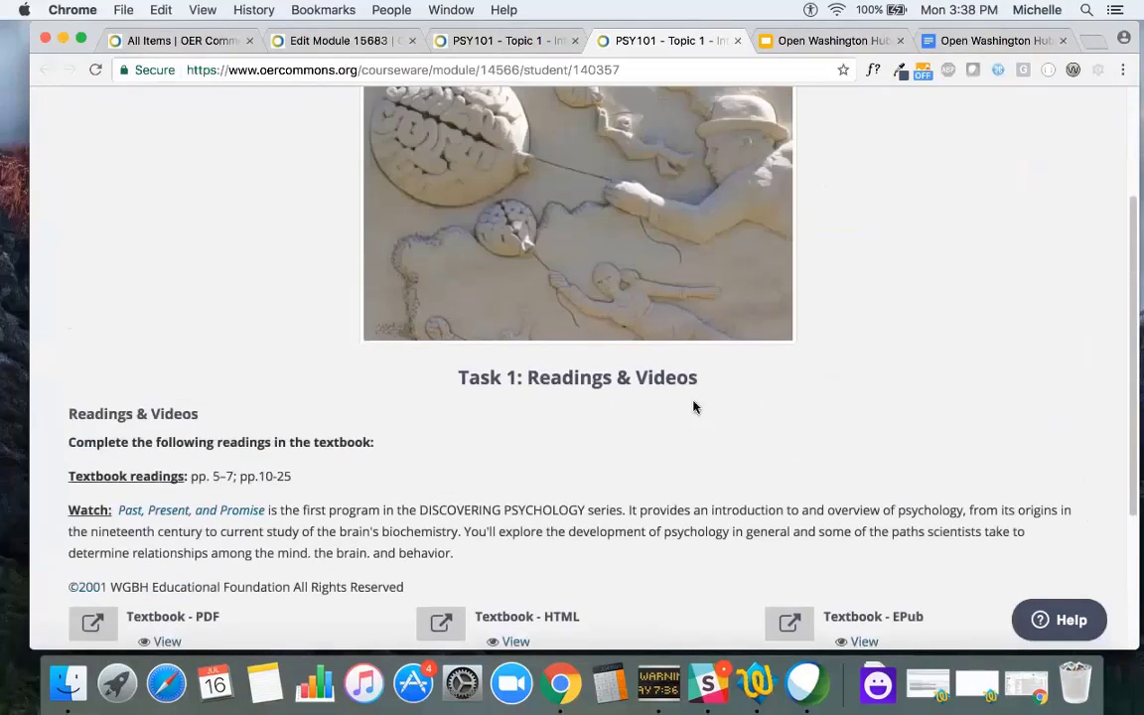
scroll(694, 404, down, 4)
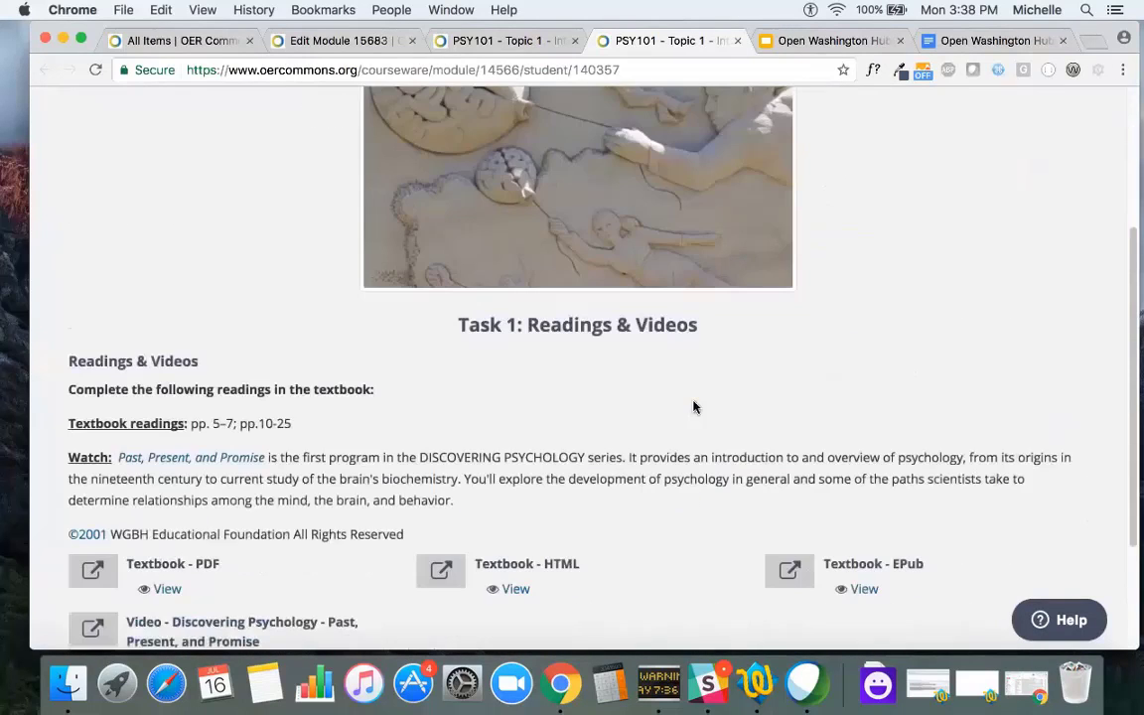
scroll(683, 425, down, 4)
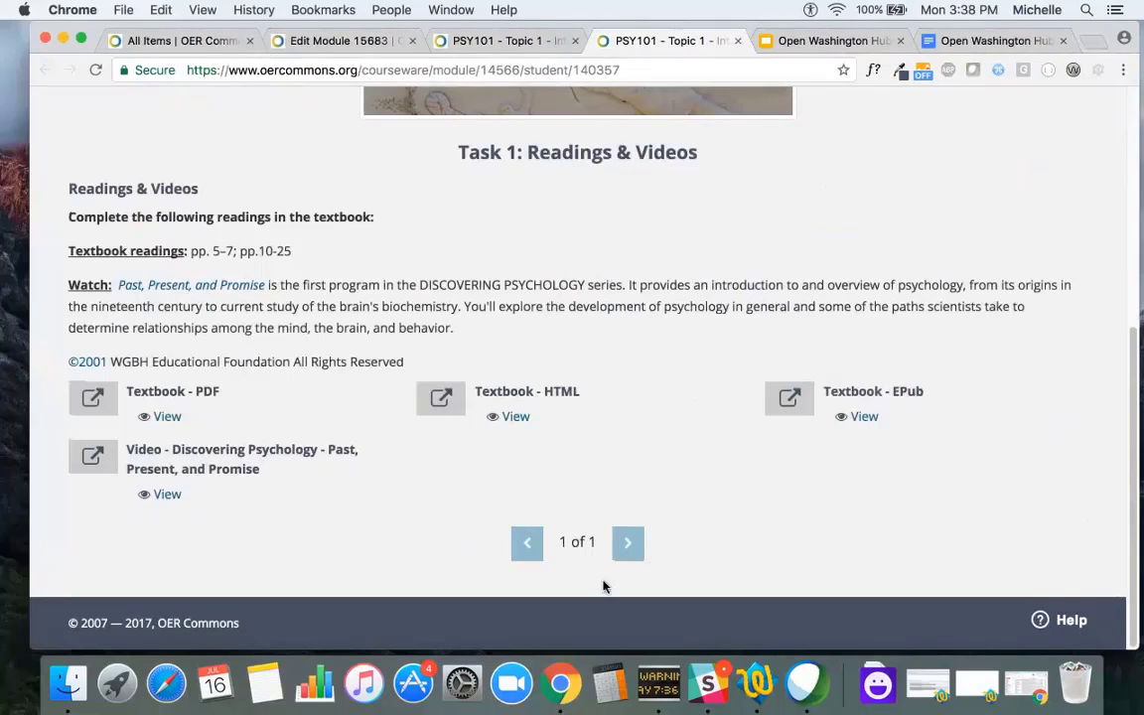
scroll(667, 454, up, 3)
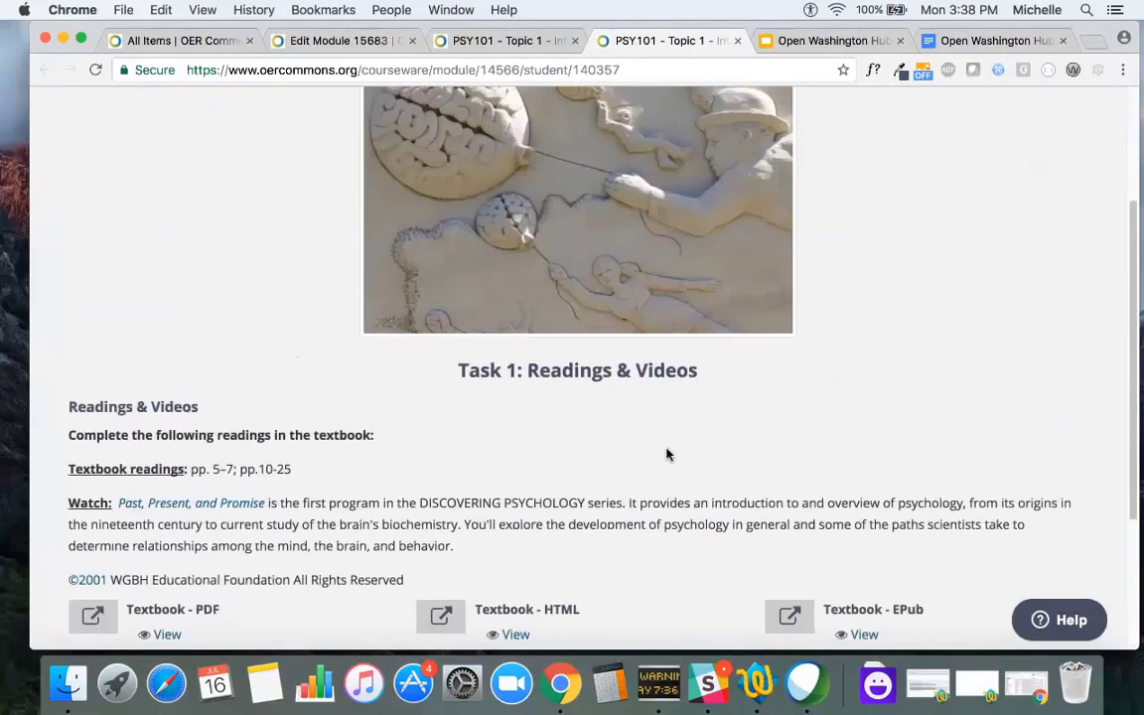
scroll(667, 454, down, 2)
scroll(666, 455, up, 5)
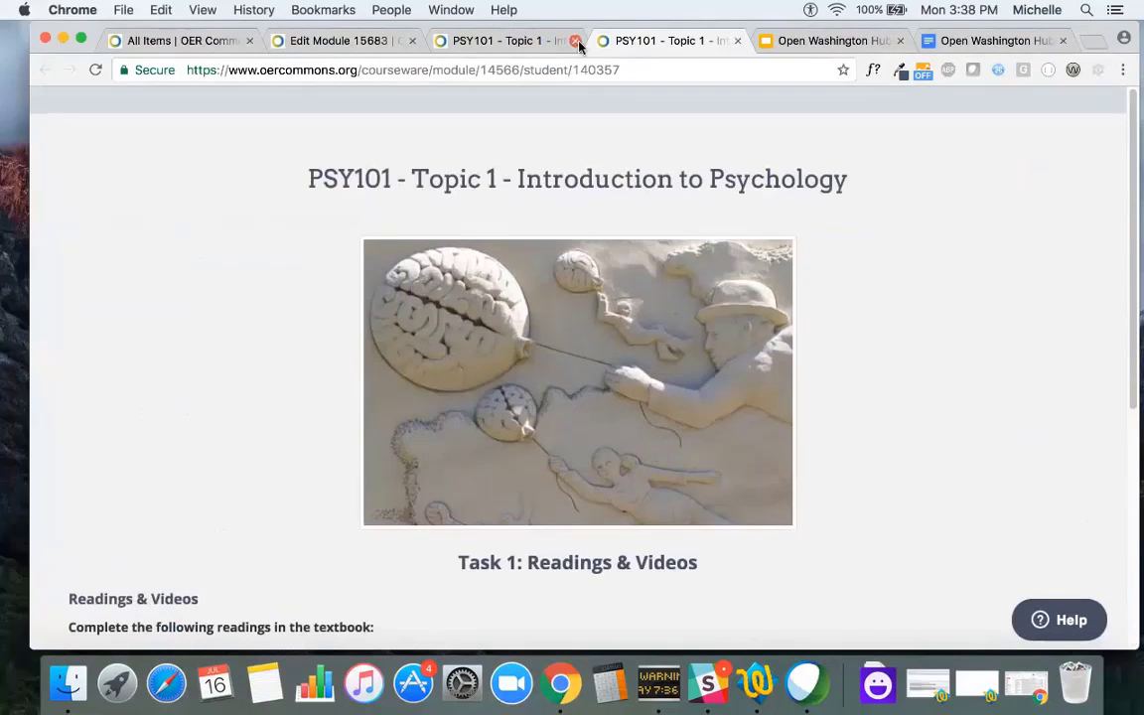
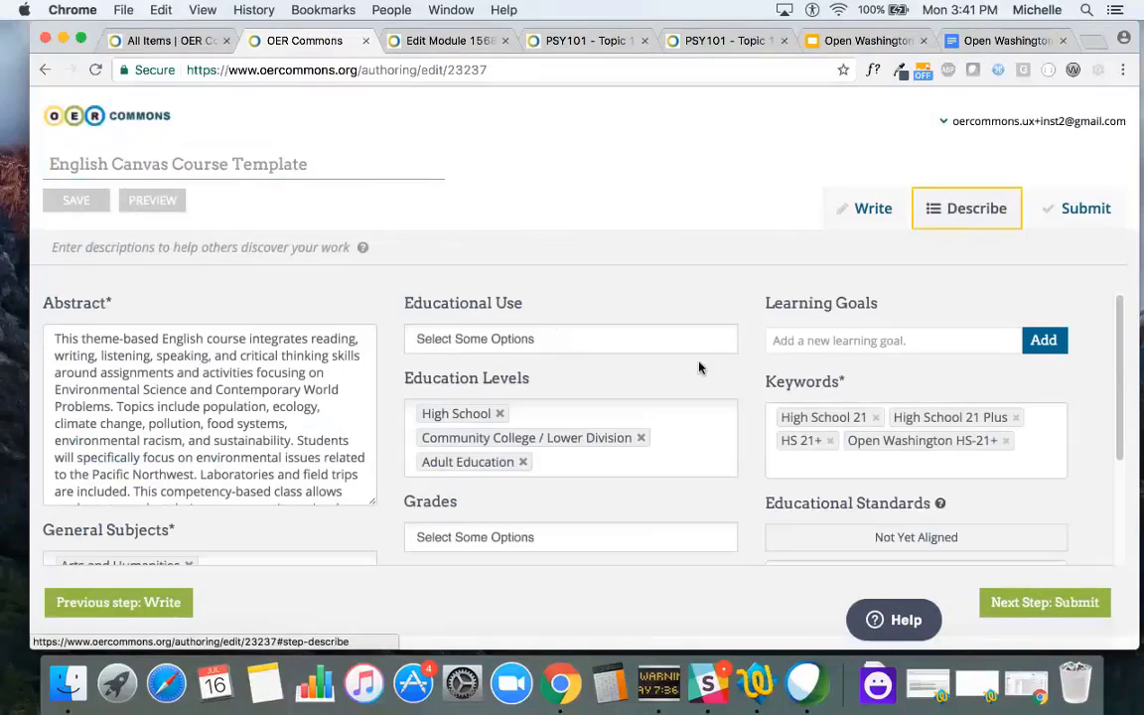
Examine the English Canvas Course Template's descriptive metadata: abstract, subjects, primary user, education levels, language, material type and keywords
scroll(594, 372, down, 1)
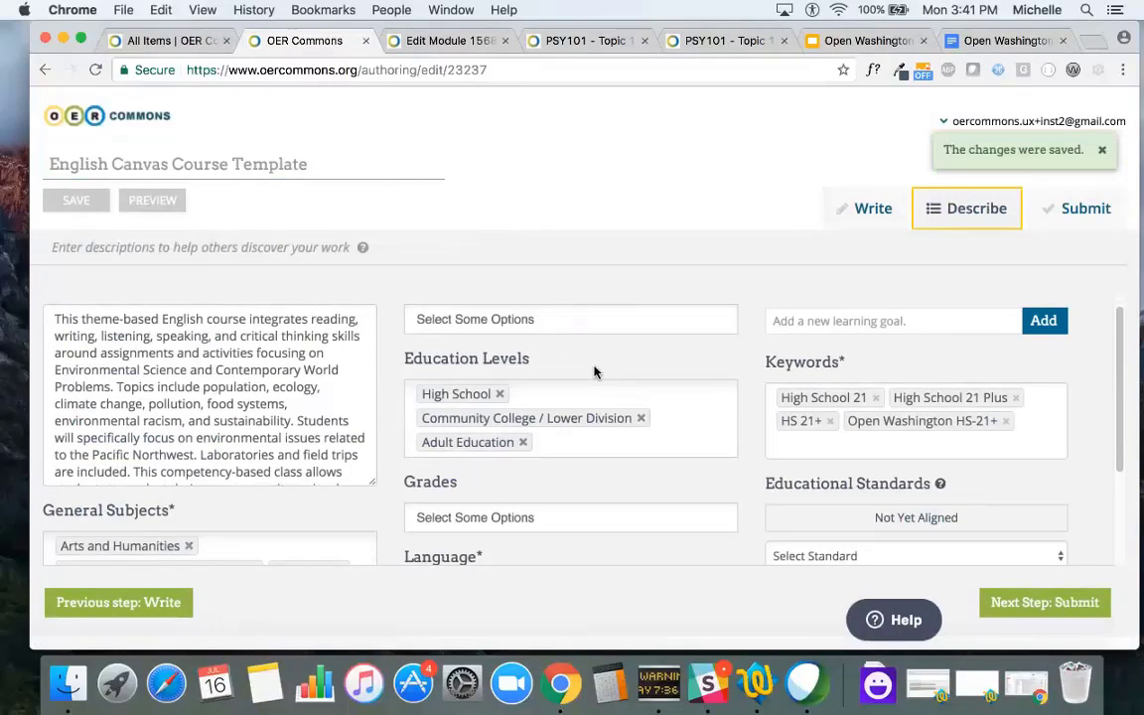
scroll(594, 372, up, 1)
scroll(595, 371, down, 1)
scroll(594, 371, up, 1)
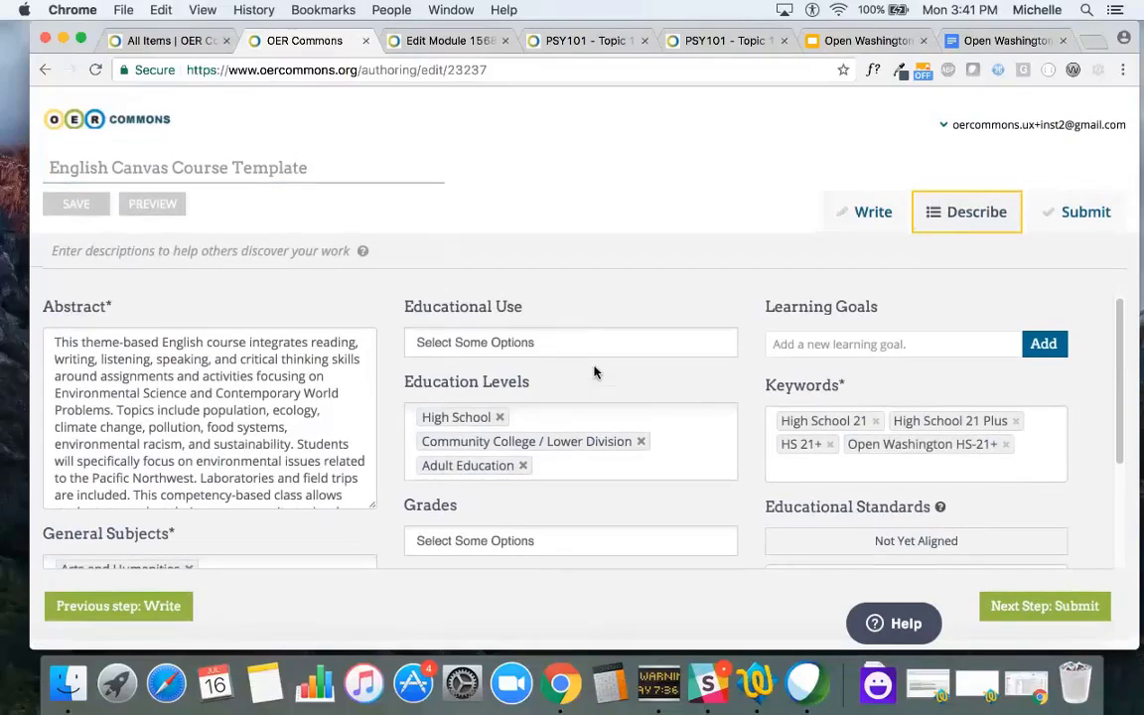
scroll(595, 372, down, 1)
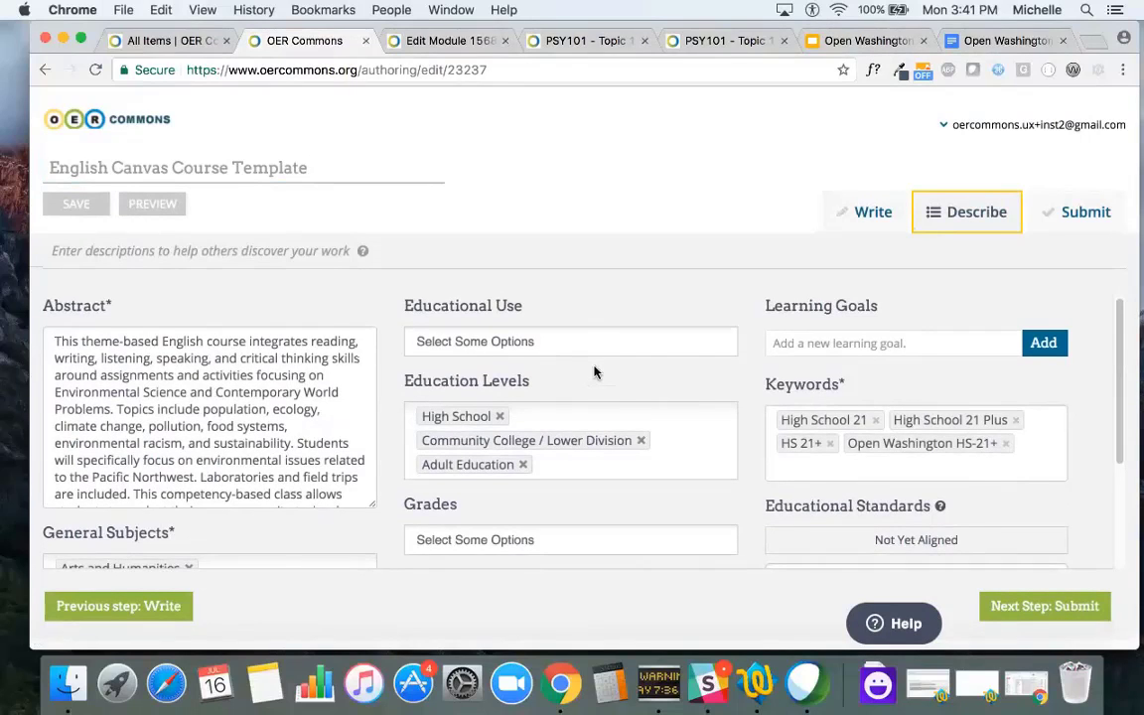
scroll(595, 372, down, 1)
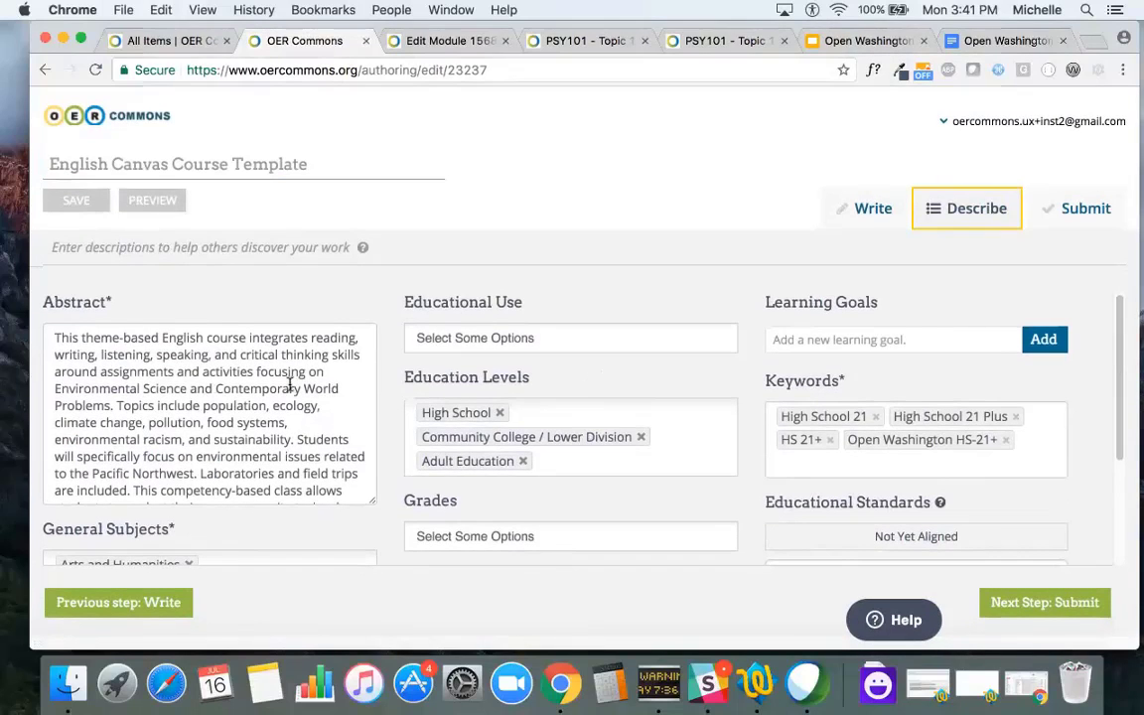
scroll(290, 386, down, 1)
scroll(290, 387, up, 1)
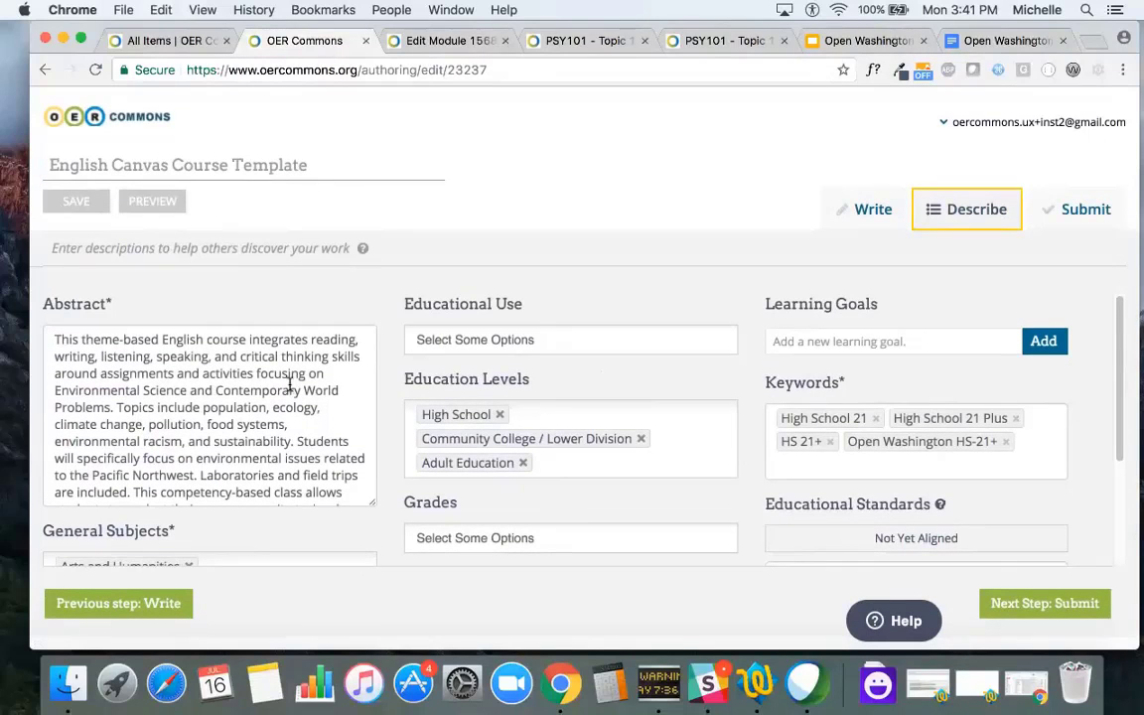
scroll(290, 386, down, 1)
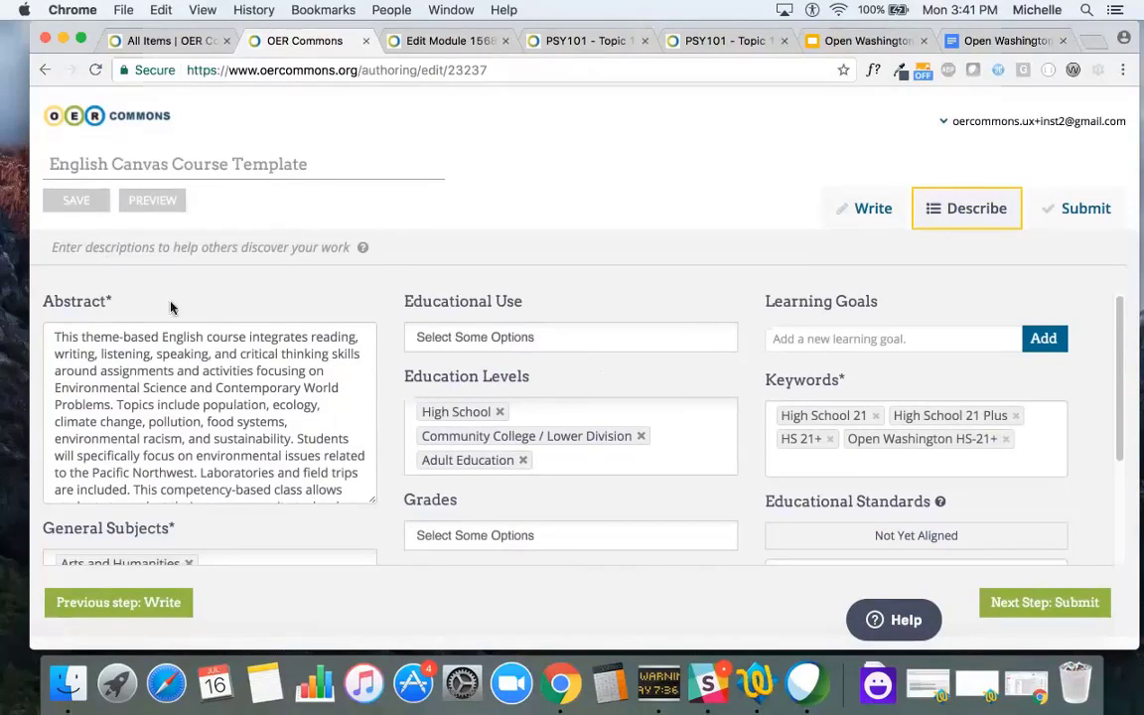
scroll(112, 377, down, 3)
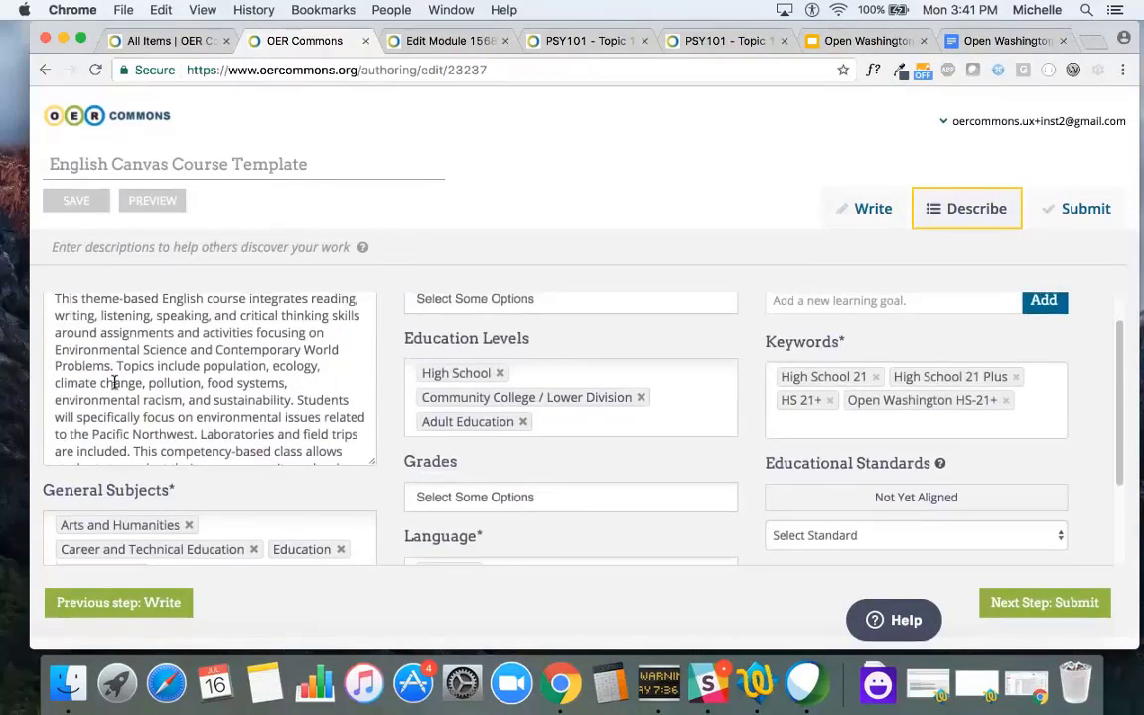
scroll(115, 382, down, 5)
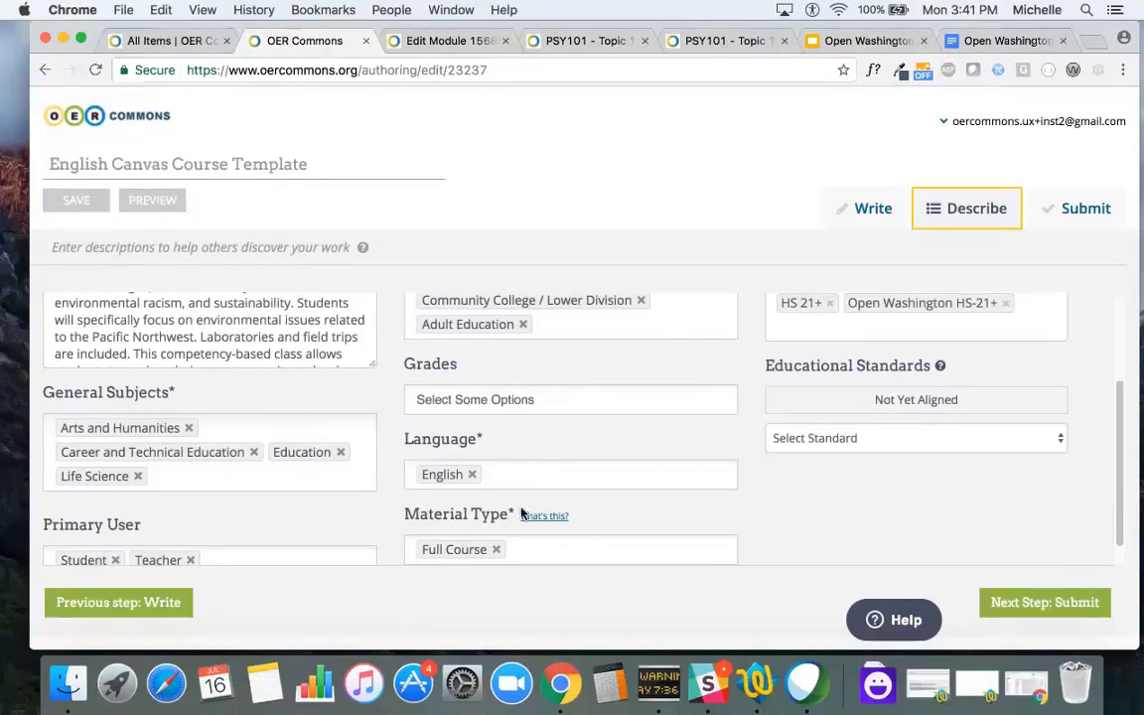
scroll(517, 487, down, 1)
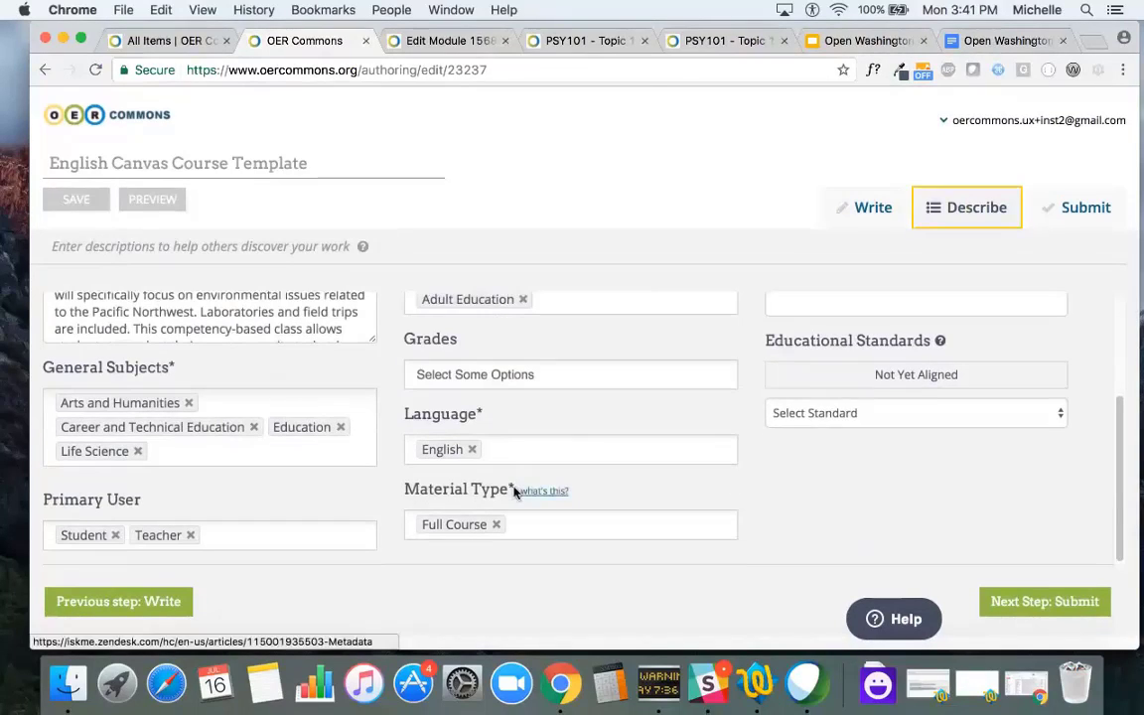
scroll(501, 487, up, 6)
scroll(494, 485, up, 1)
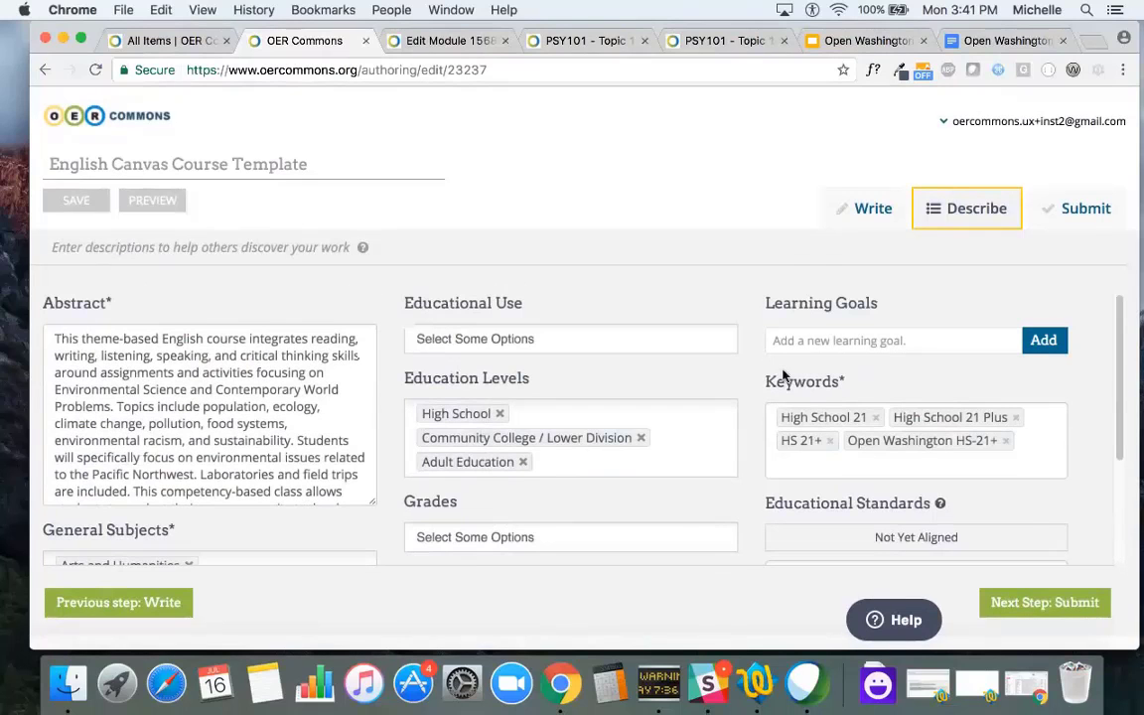
View the available choices for the template's Education Levels and General Subjects without selecting any
click(715, 420)
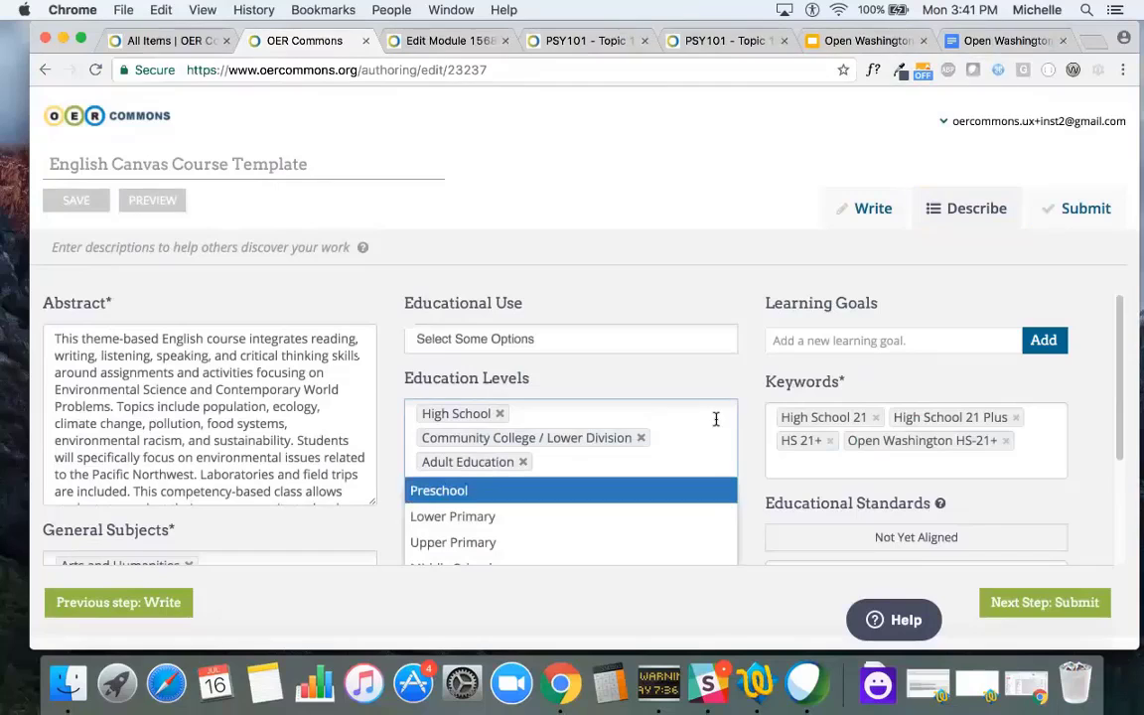
scroll(743, 397, down, 1)
click(741, 362)
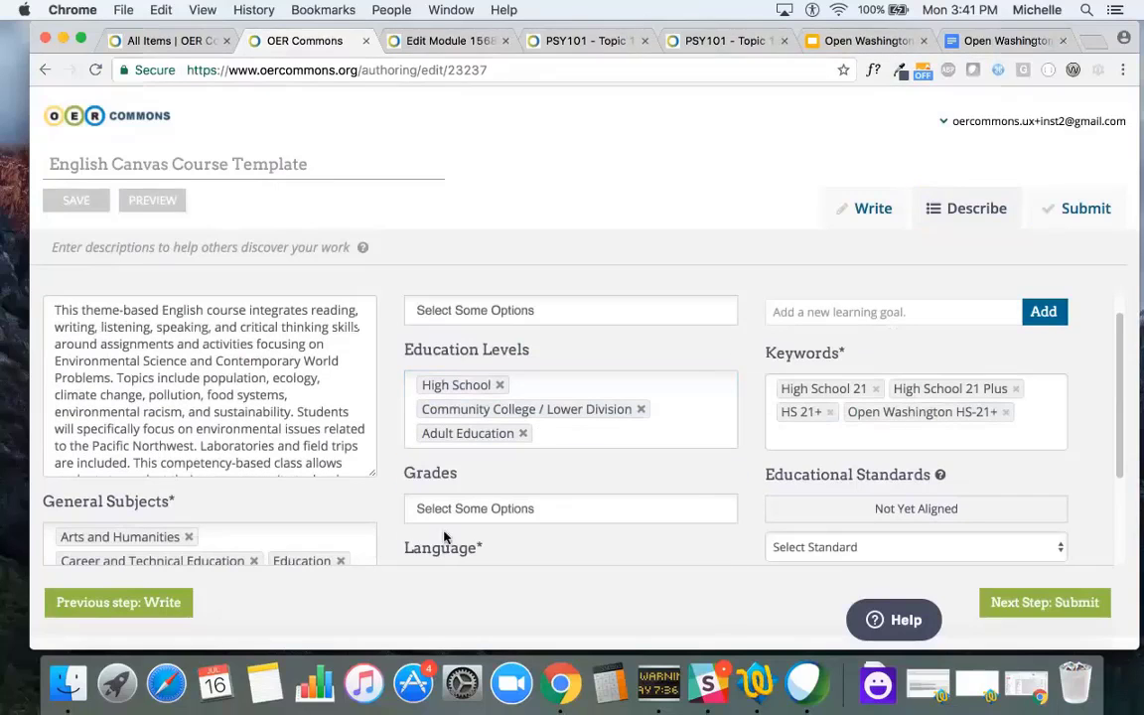
click(687, 427)
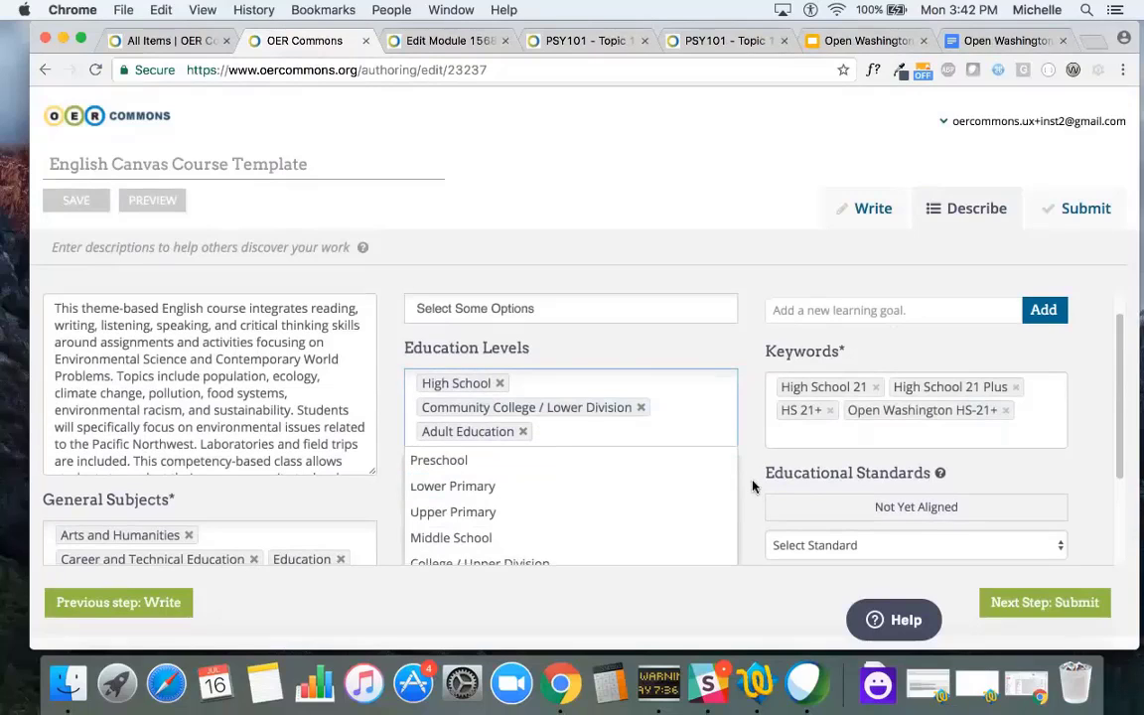
scroll(753, 486, down, 3)
click(754, 490)
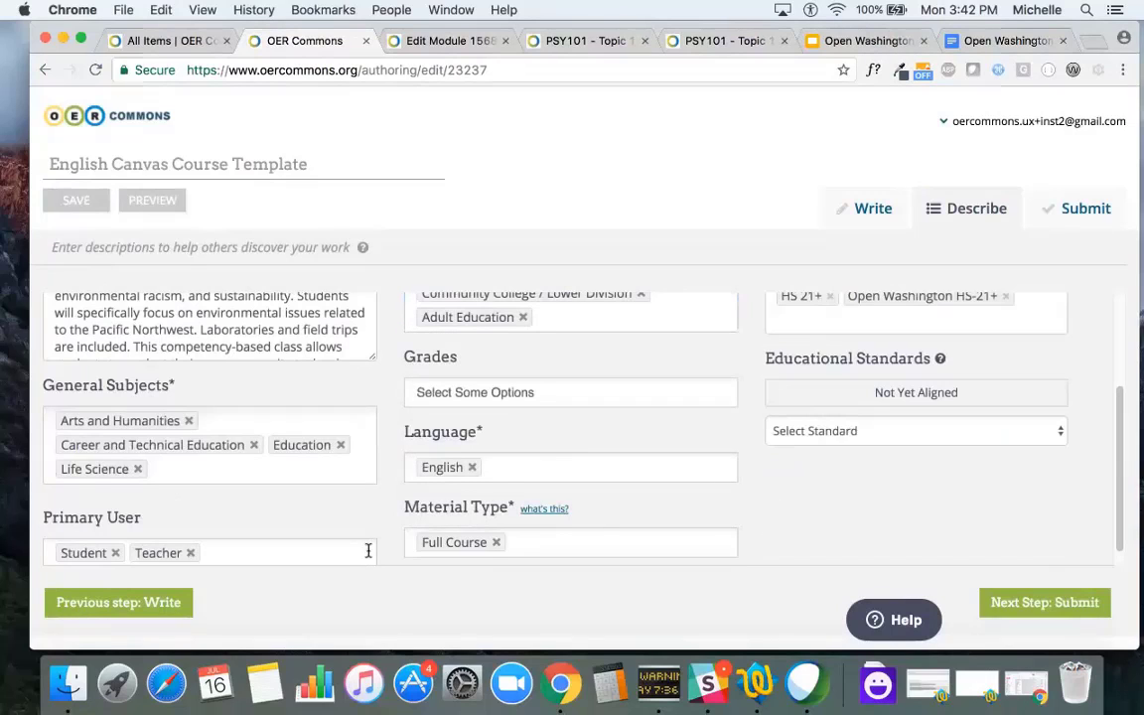
scroll(370, 421, down, 1)
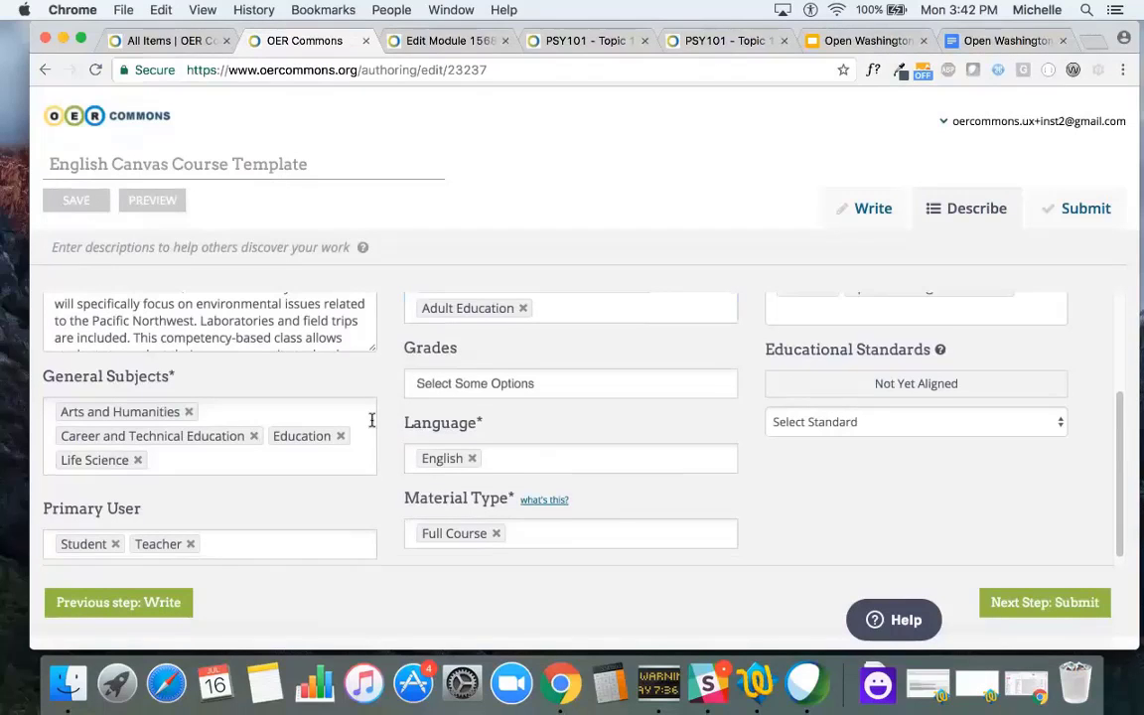
click(372, 420)
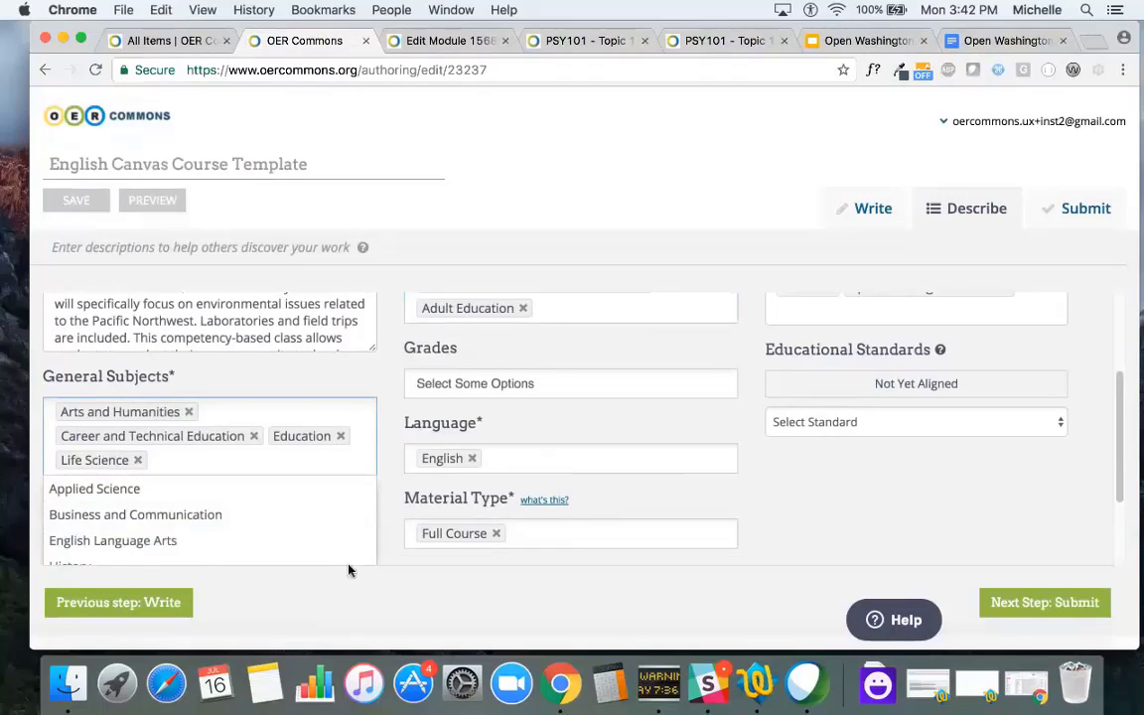
click(386, 440)
scroll(386, 440, up, 3)
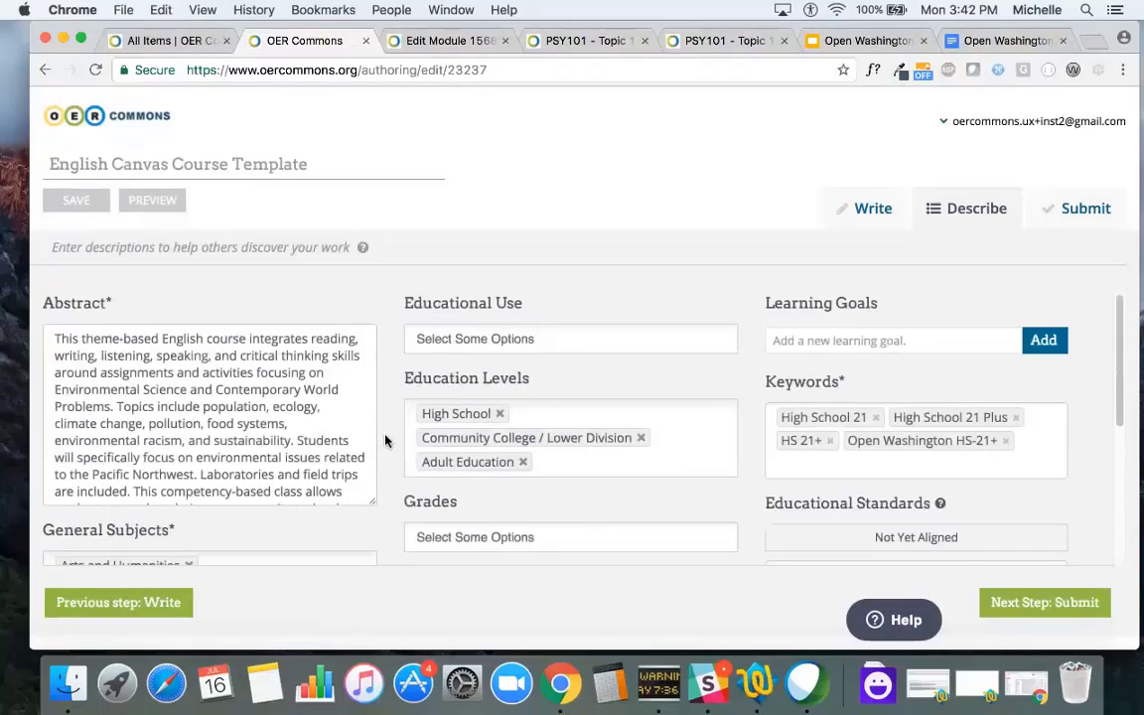
Enter "English" as a keyword for the course template and view the suggested matching keywords
click(1026, 457)
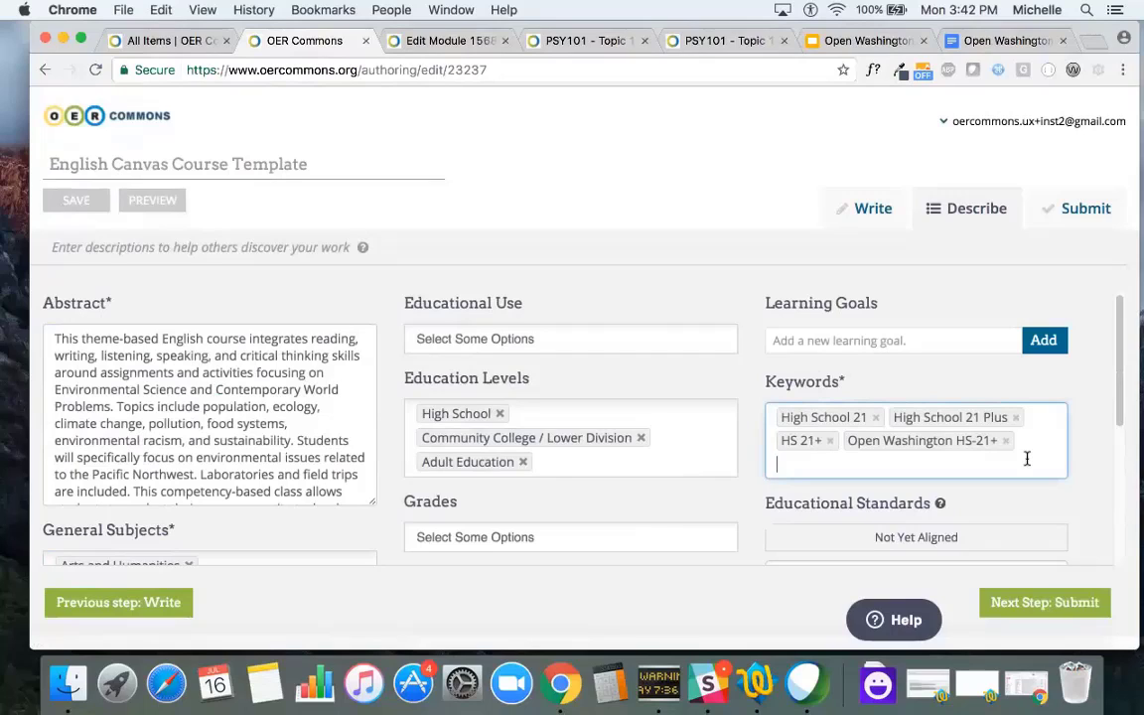
text(Enl)
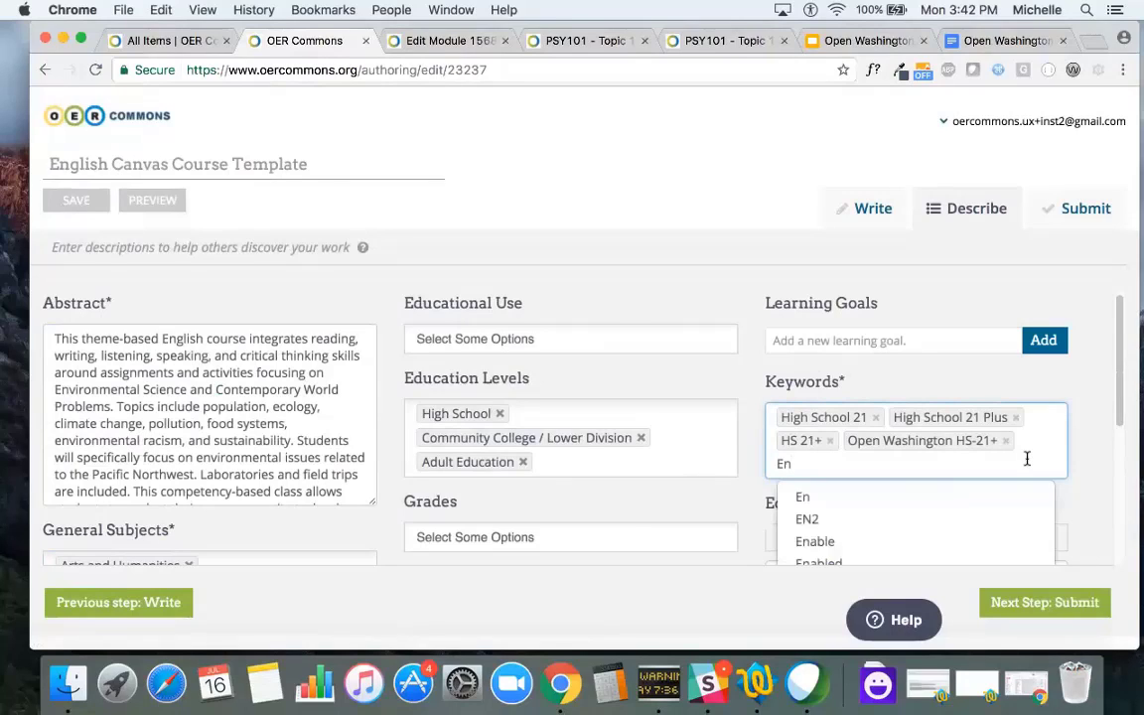
key(BackSpace)
text(glish)
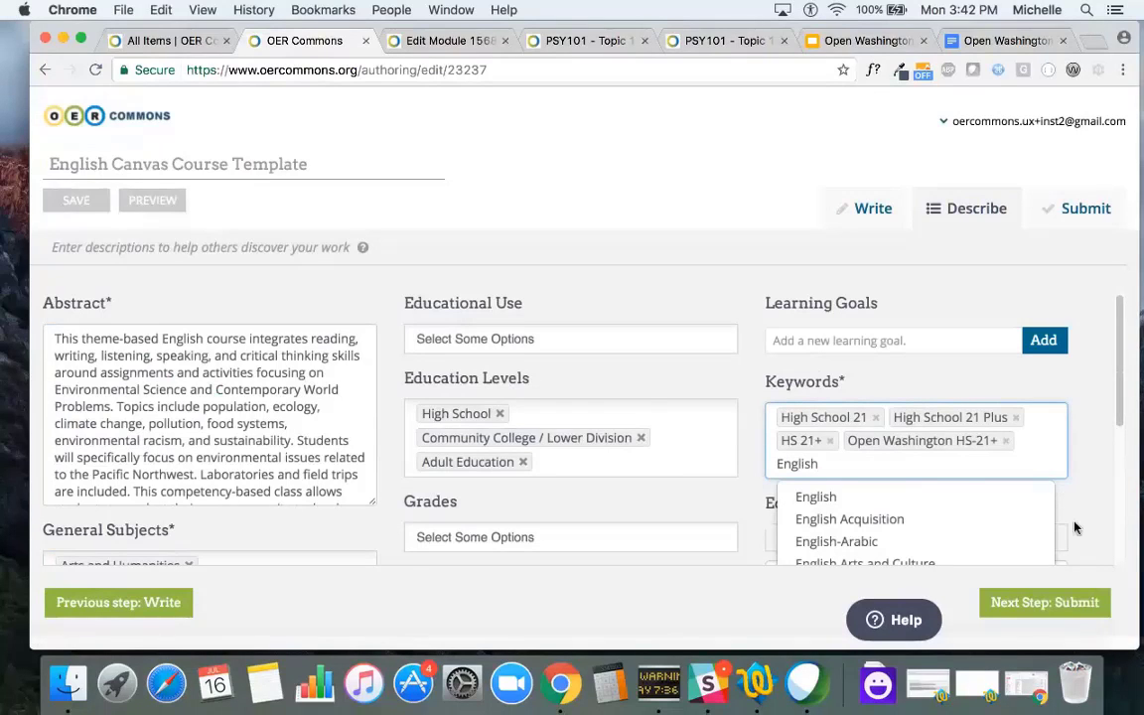
scroll(1072, 531, down, 2)
scroll(1074, 527, down, 1)
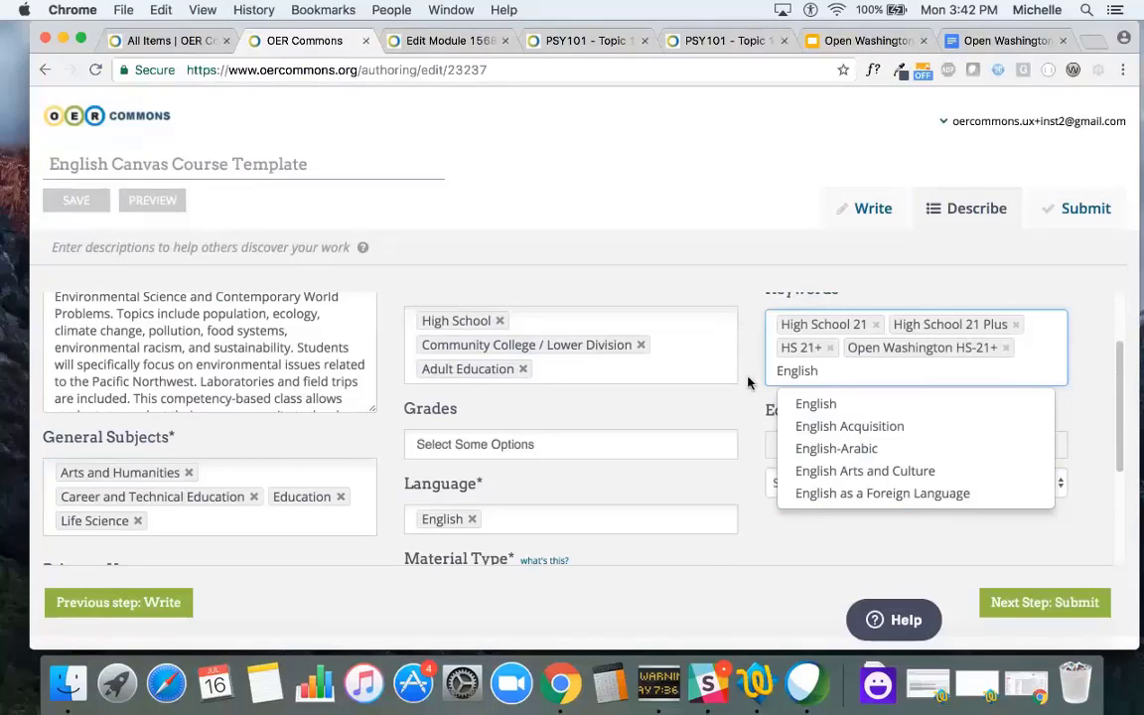
Clear the unadded "English" entry from the course template's keywords
key(BackSpace)
key(BackSpace)
key(BackSpace)
key(BackSpace)
key(BackSpace)
key(BackSpace)
key(BackSpace)
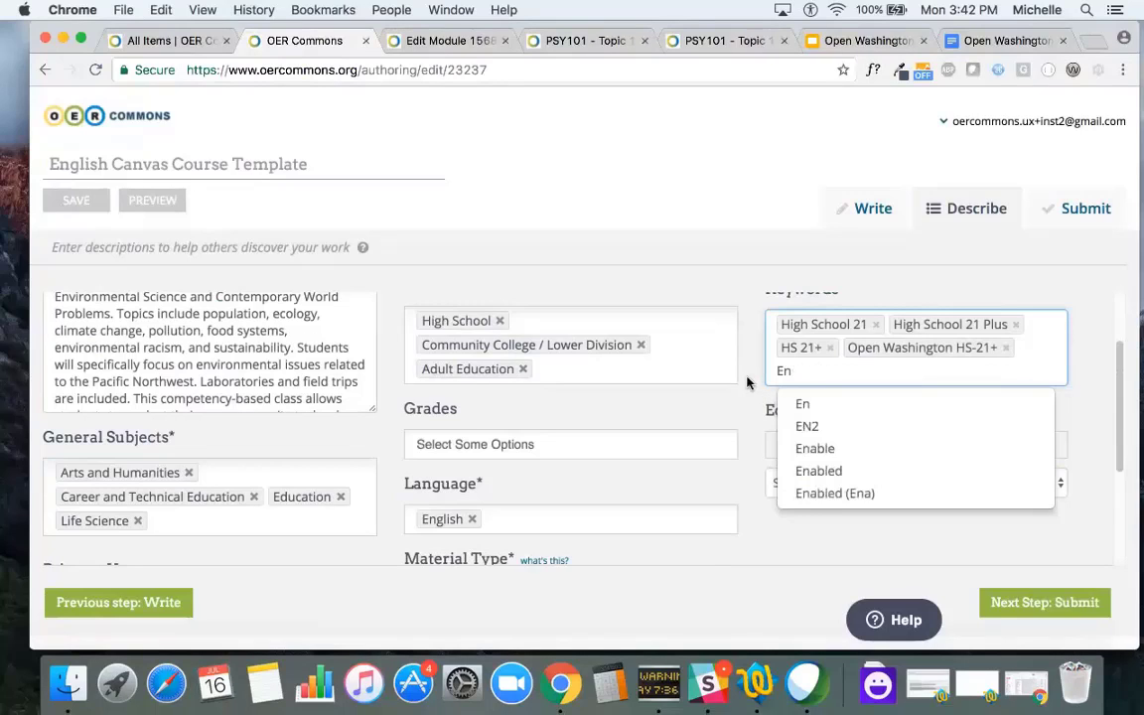
scroll(735, 408, up, 5)
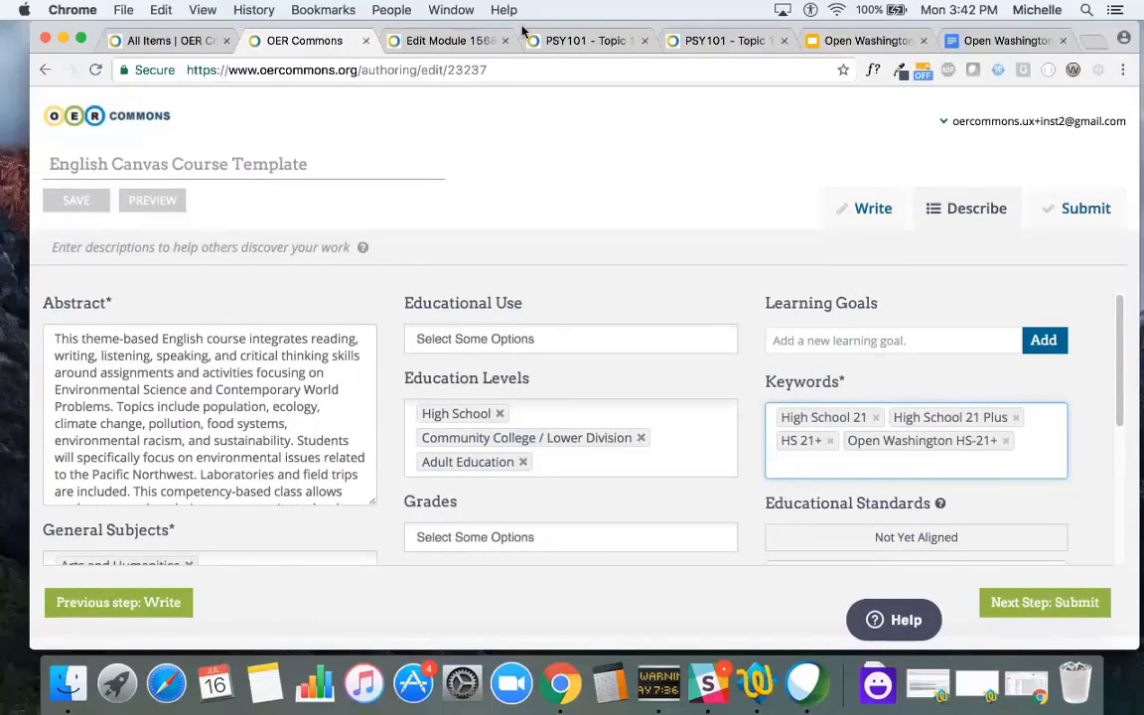
scroll(549, 376, down, 1)
scroll(549, 376, up, 1)
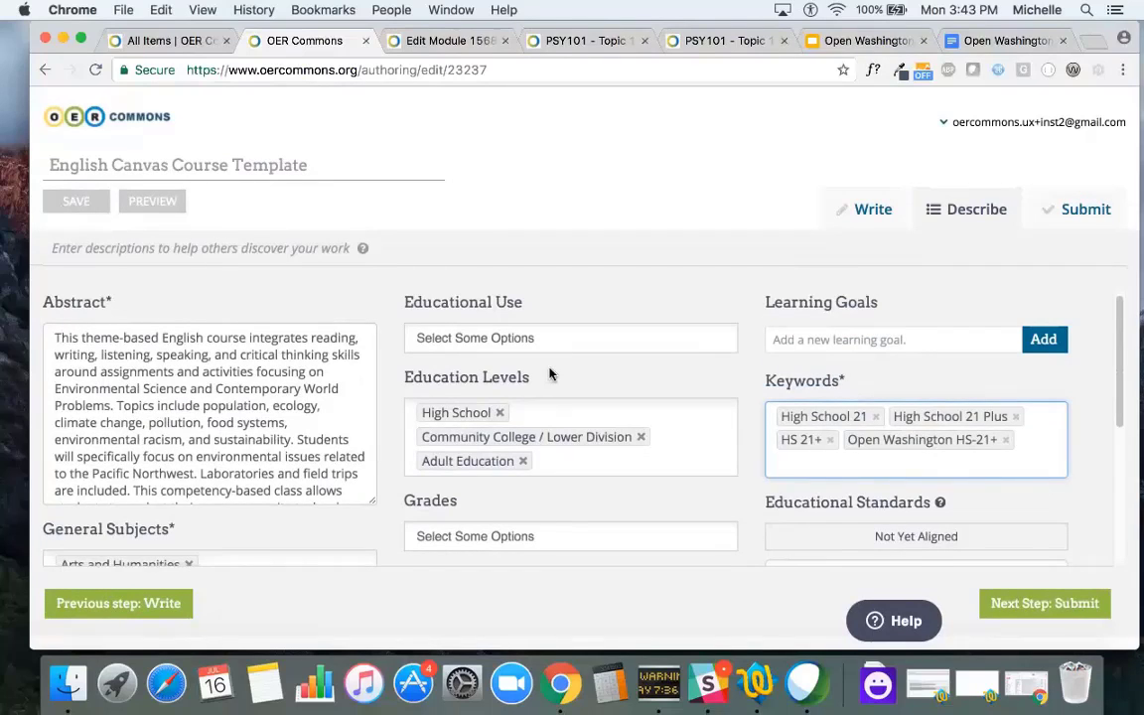
Return to the editor for module 15683 and try to proceed to its Describe stage
click(417, 40)
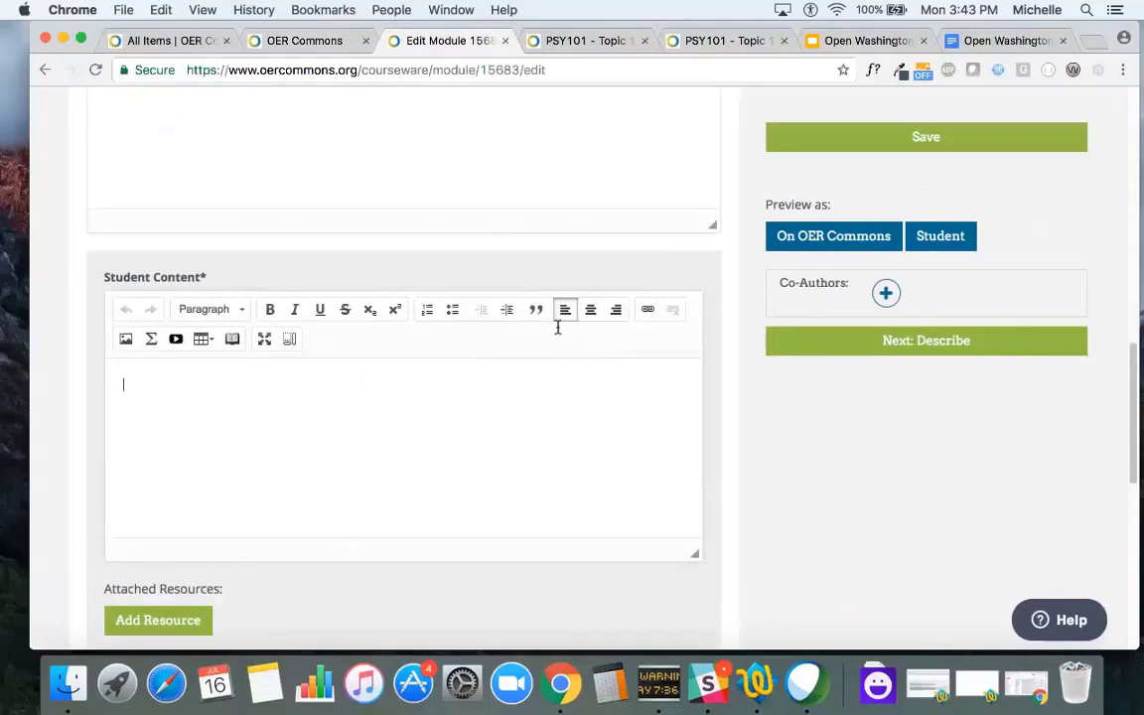
scroll(557, 328, up, 5)
click(951, 343)
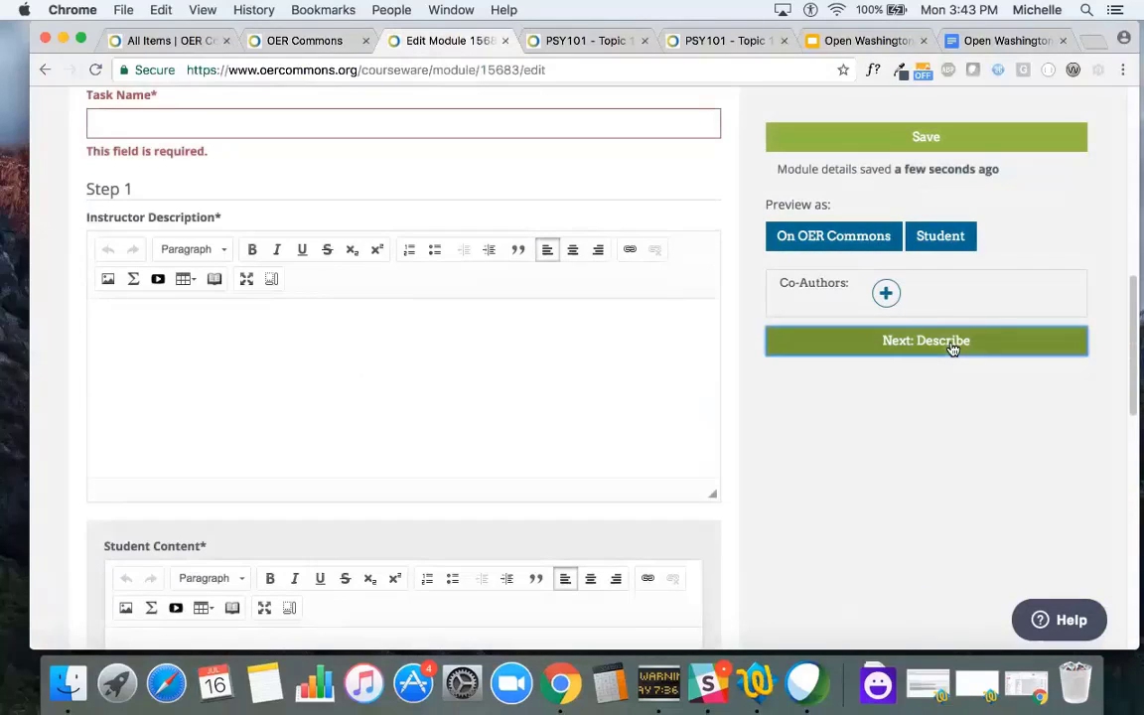
Name the module's first task "This is a Task Name" and proceed to the Describe stage
scroll(944, 393, up, 3)
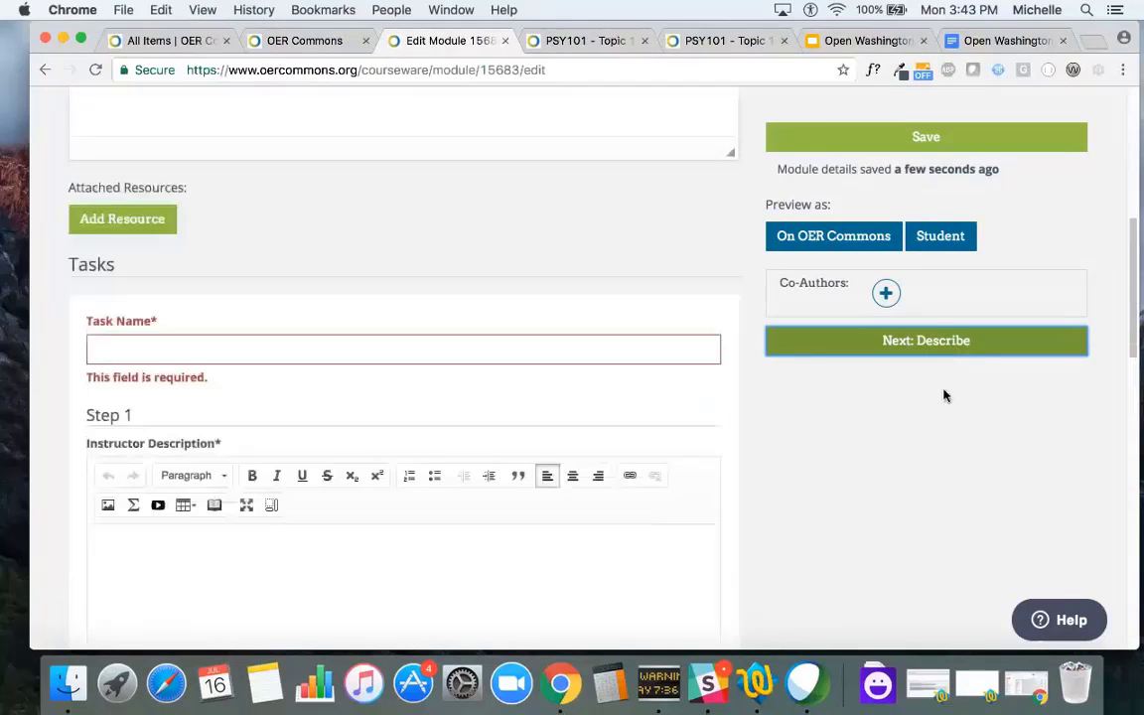
click(231, 351)
text(This is )
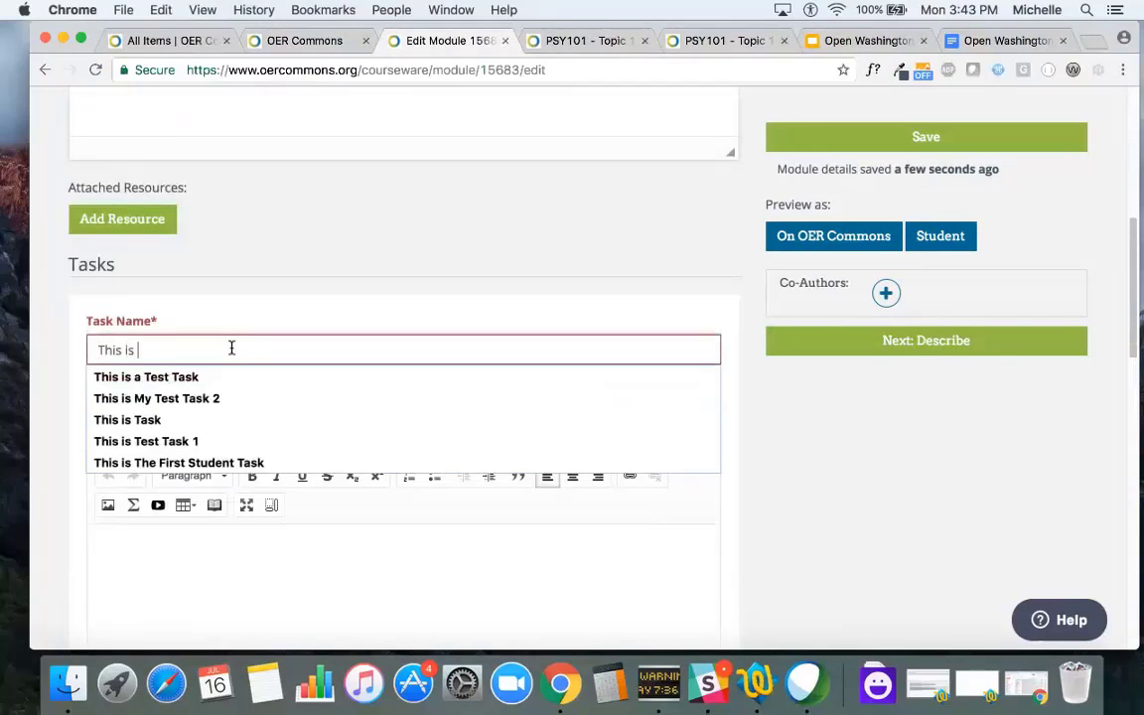
text(a Task Name)
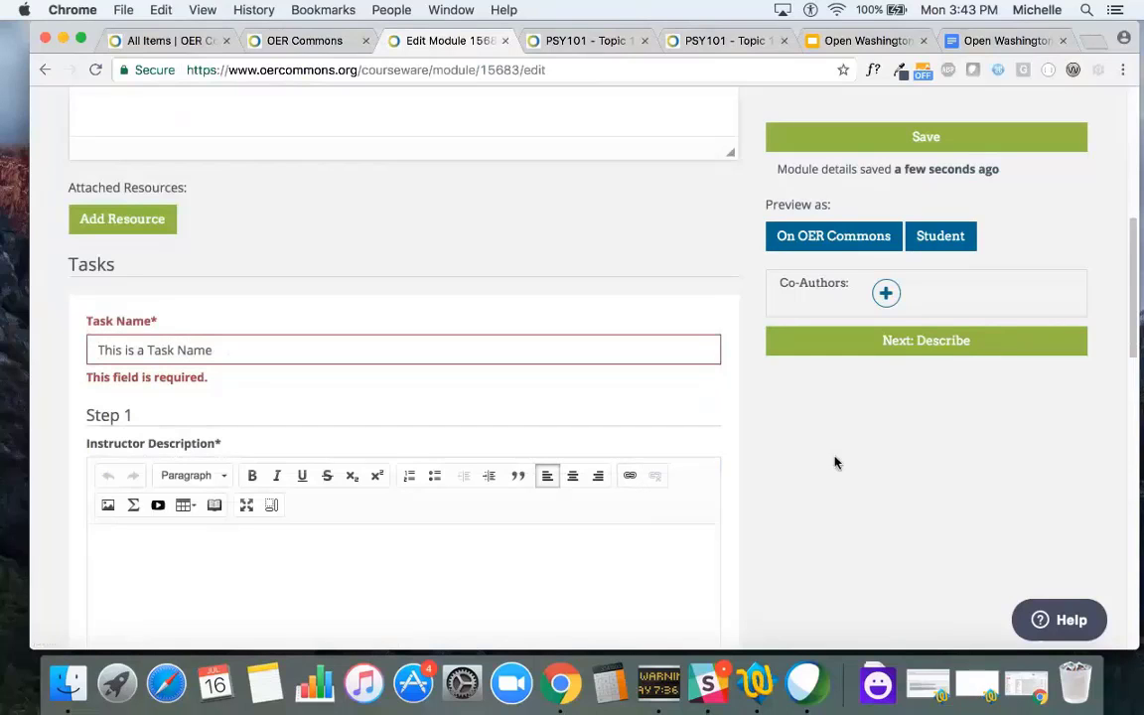
click(868, 350)
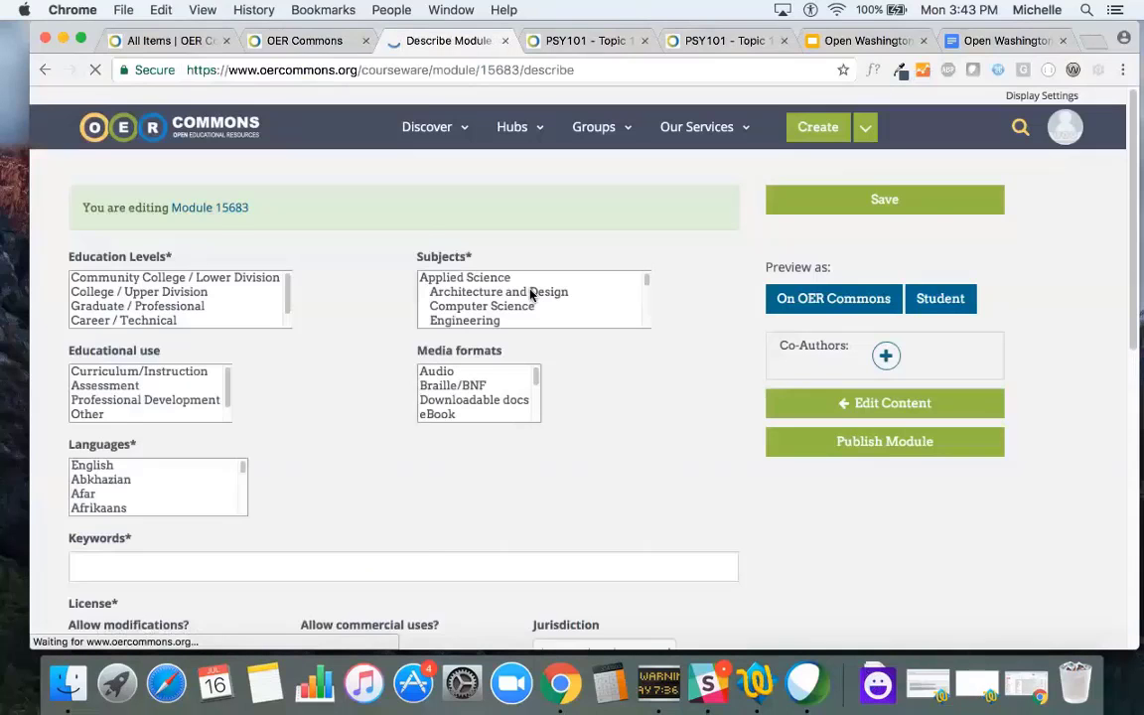
View the module's Education Levels choices without selecting any and look over the other description fields
scroll(531, 294, down, 1)
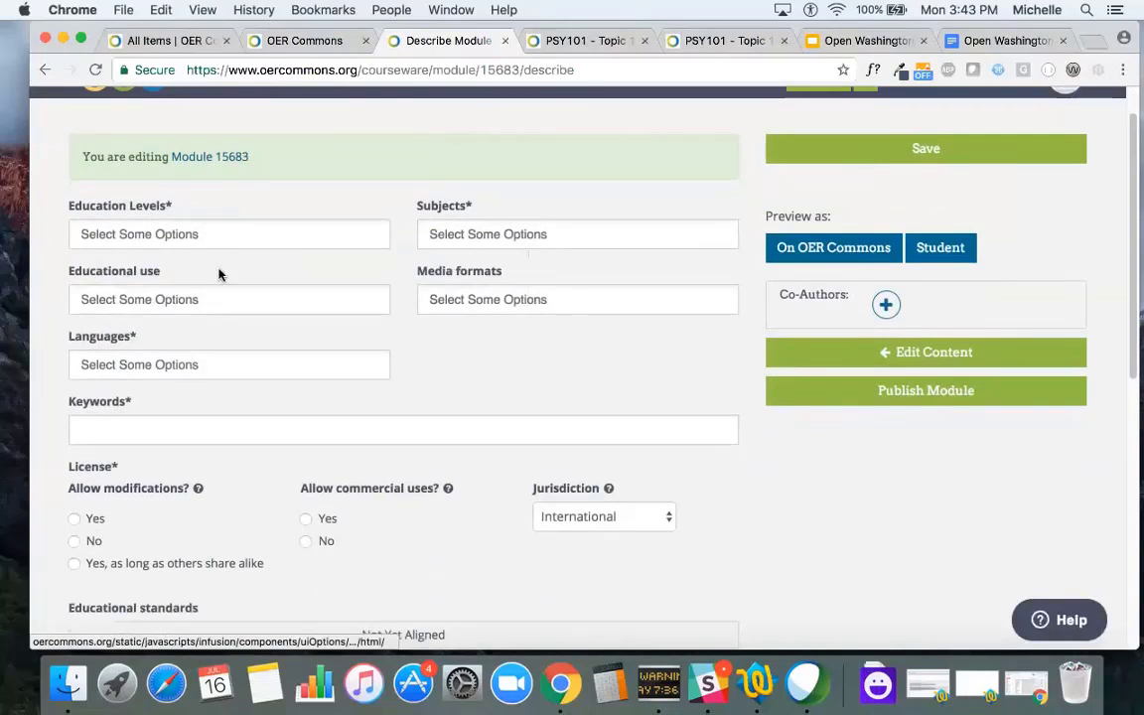
click(288, 225)
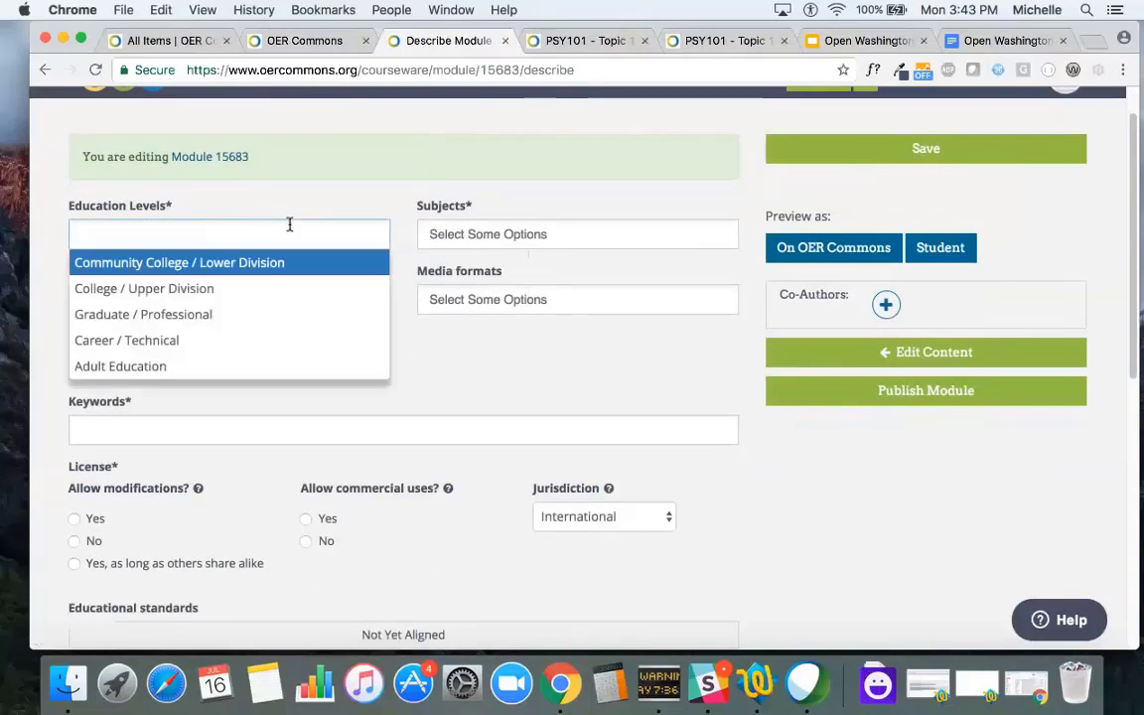
click(40, 243)
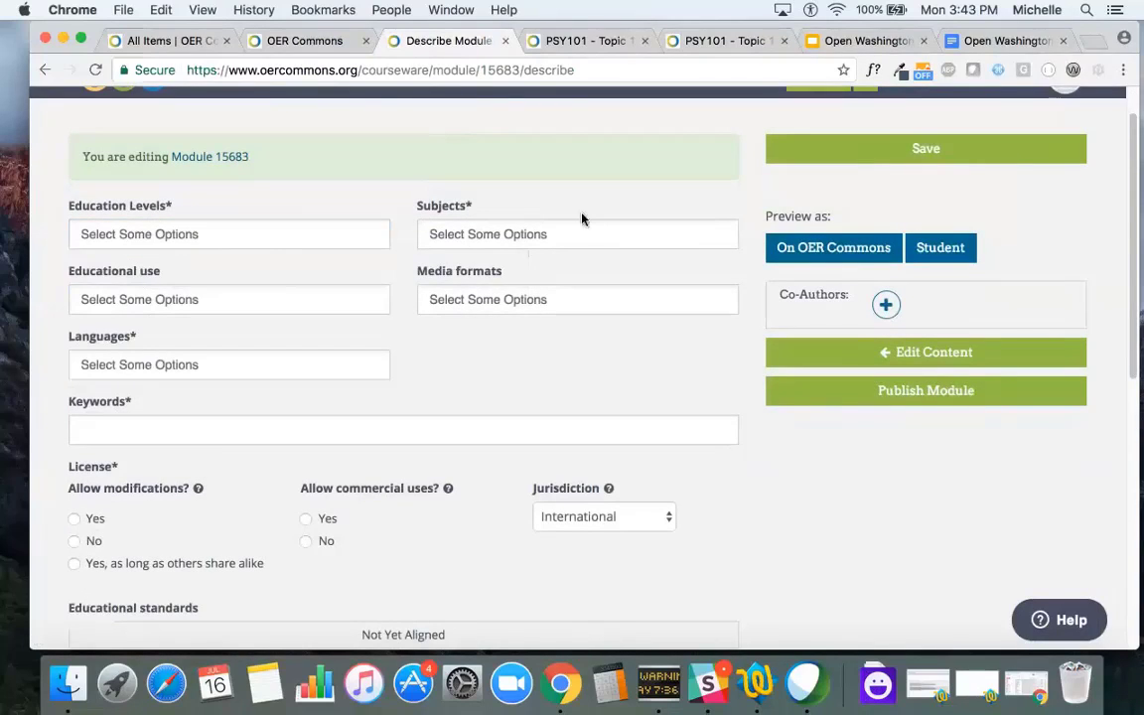
scroll(556, 197, down, 3)
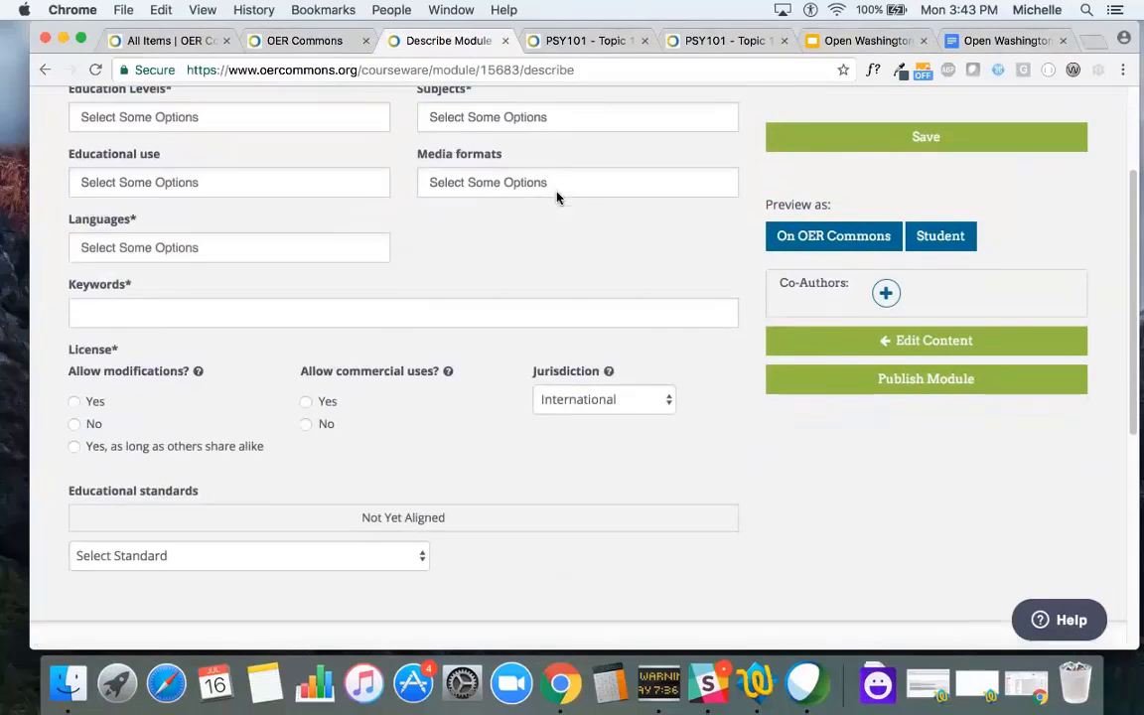
scroll(556, 197, down, 2)
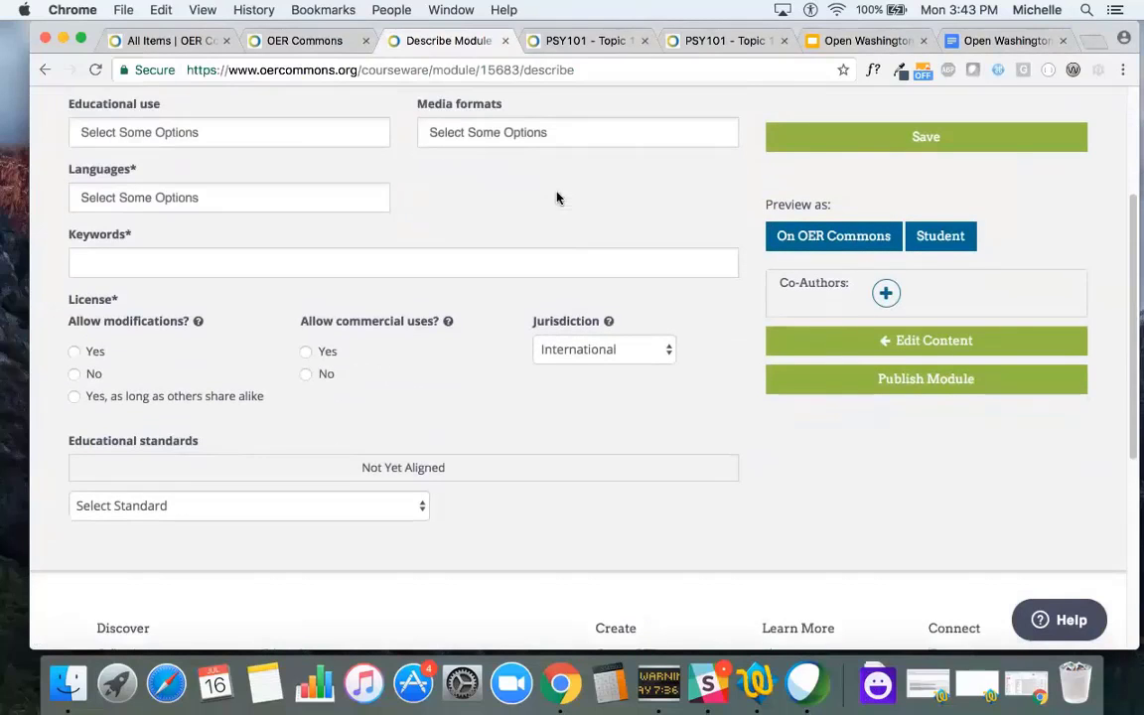
Set the module's license to allow modifications but not commercial uses
scroll(556, 198, down, 2)
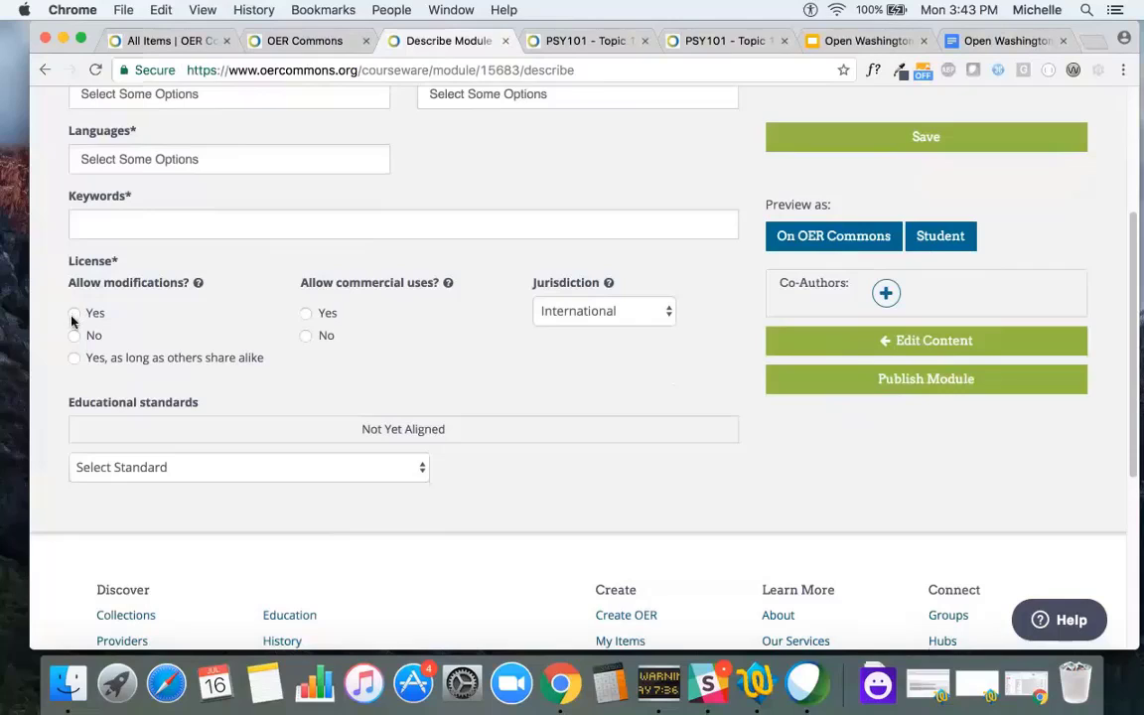
click(75, 313)
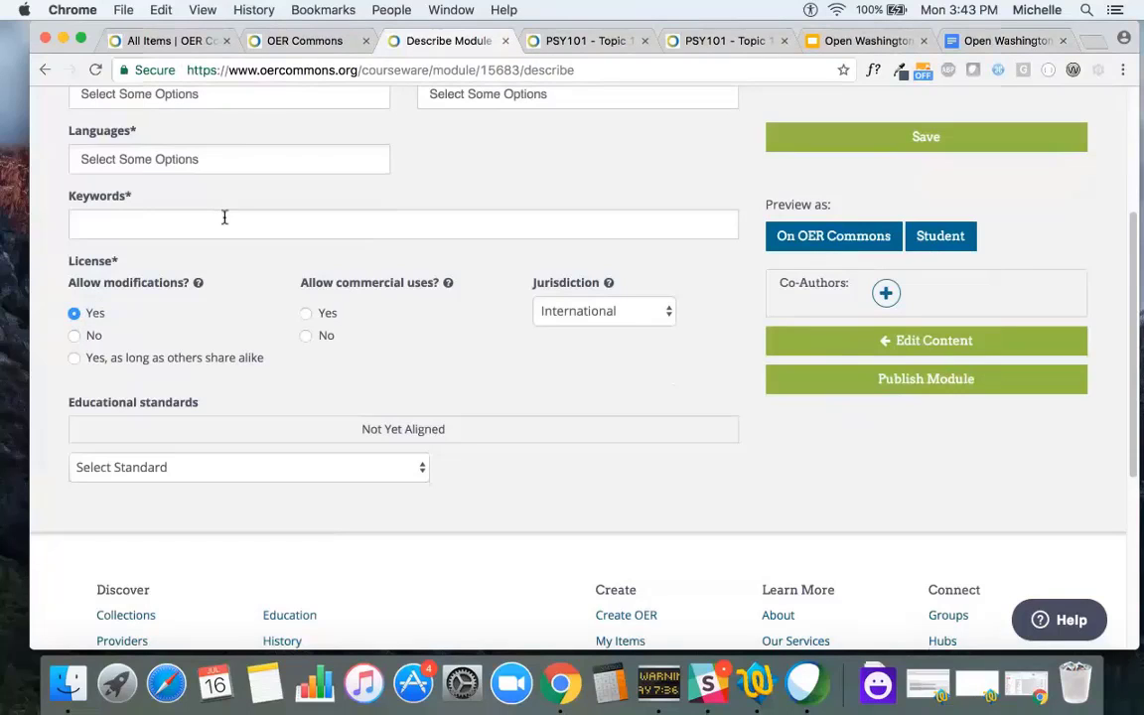
click(307, 339)
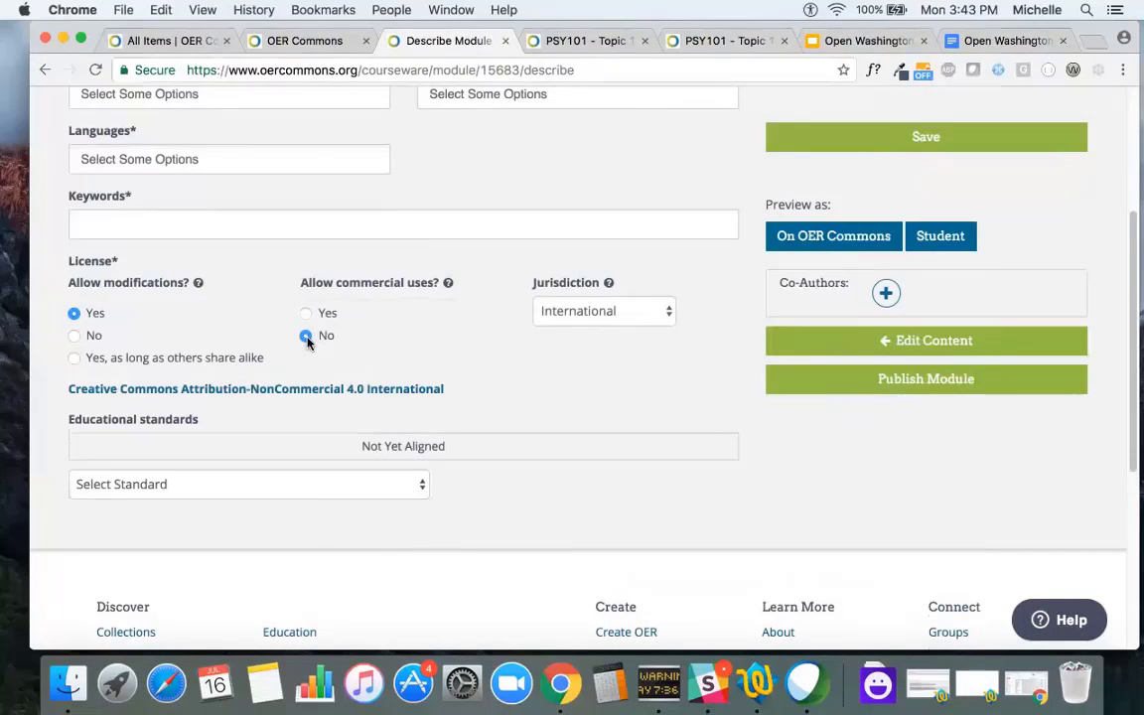
Open the module's Creative Commons license deed in a new tab, read its permissions and terms, and return to the module's description
right_click(282, 397)
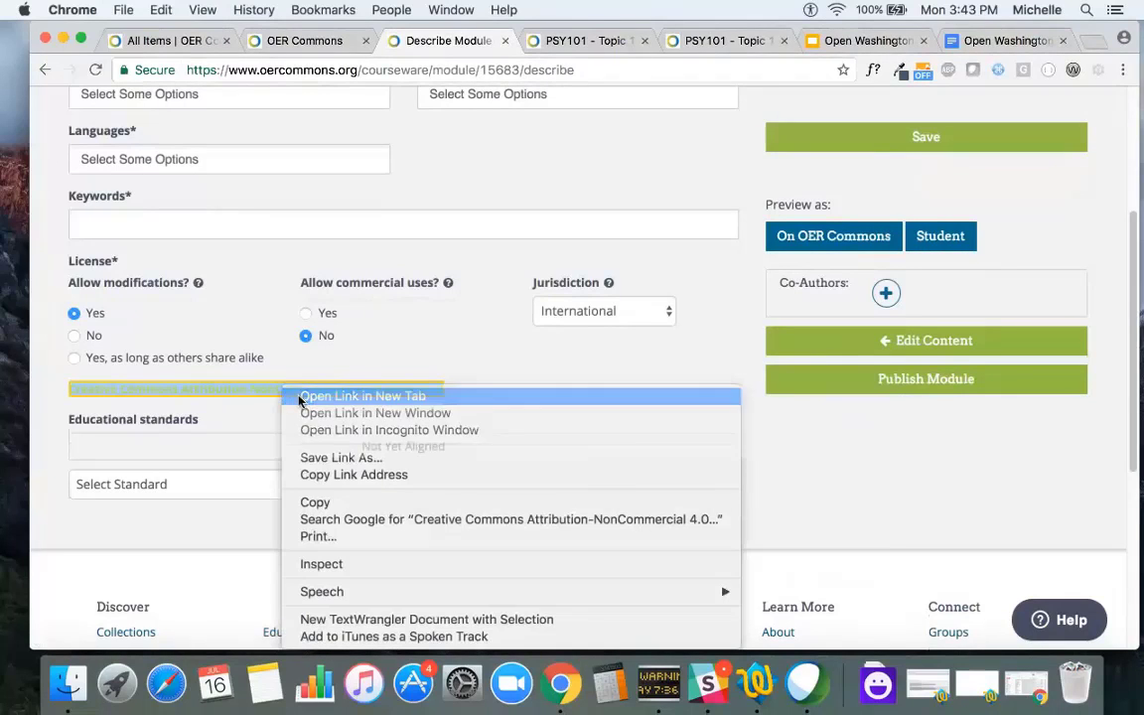
click(300, 396)
click(479, 45)
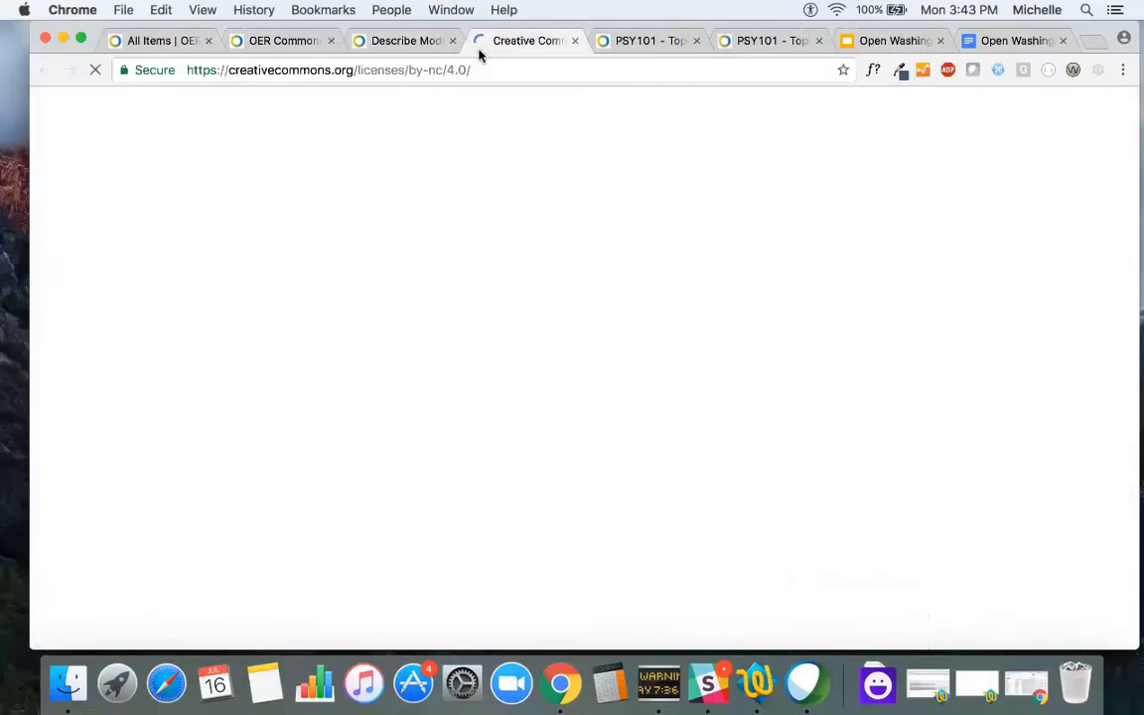
scroll(295, 337, down, 5)
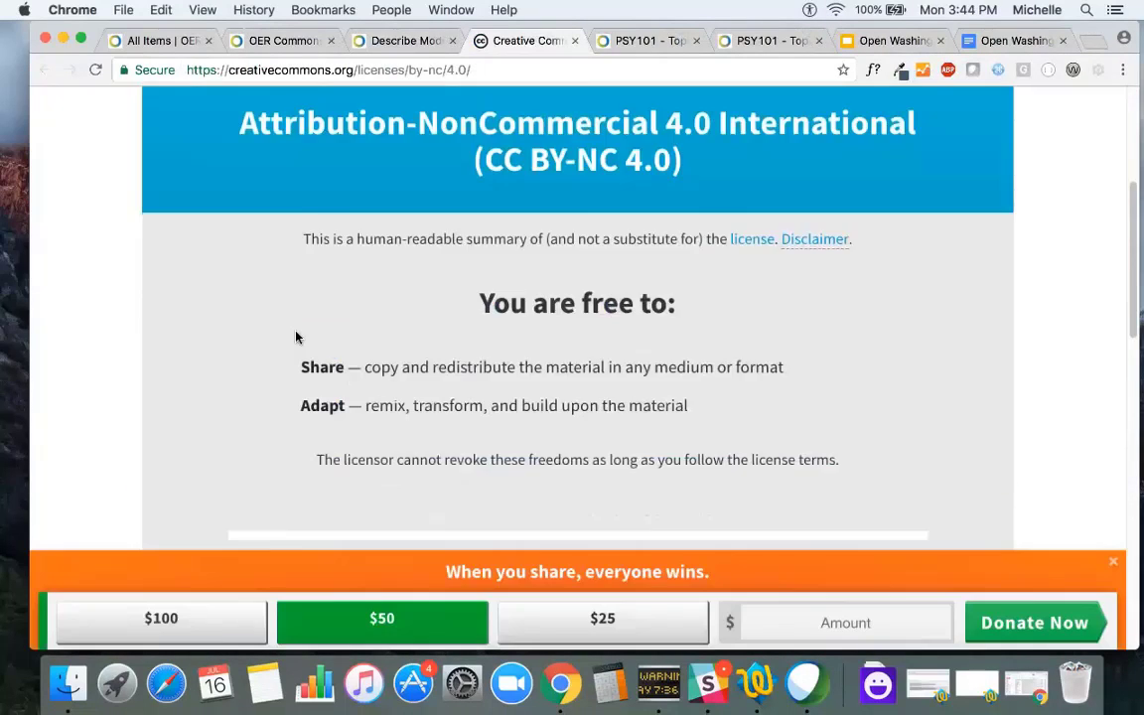
scroll(295, 338, down, 3)
scroll(295, 337, up, 3)
scroll(295, 337, down, 4)
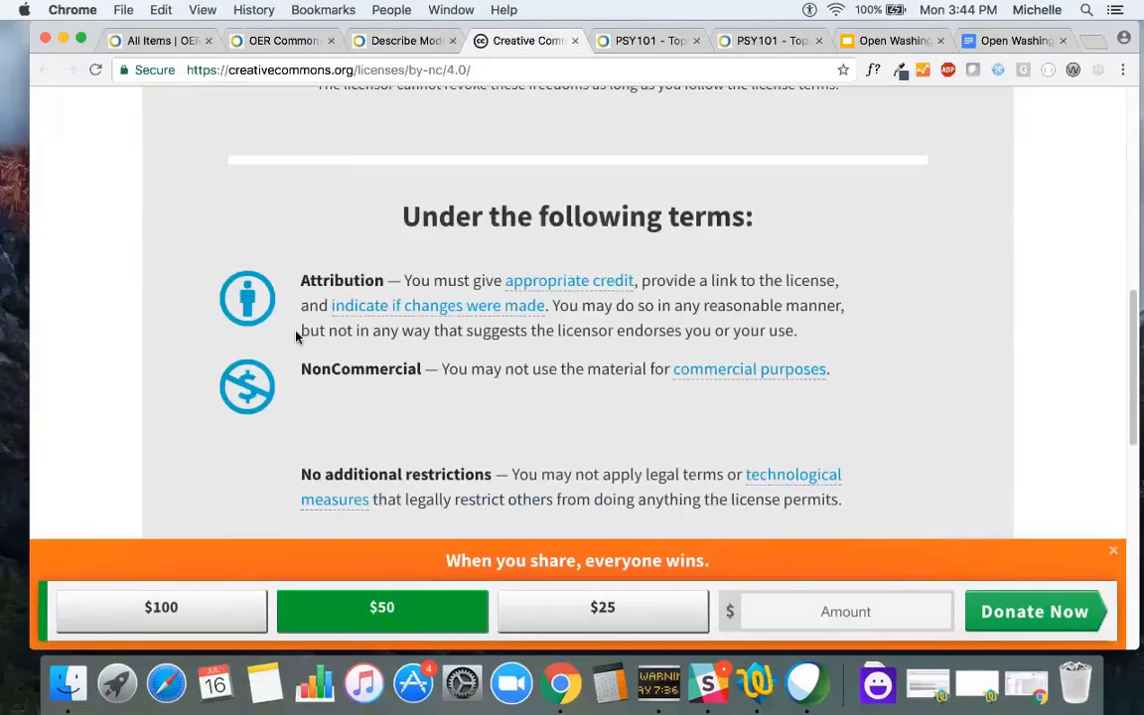
click(573, 41)
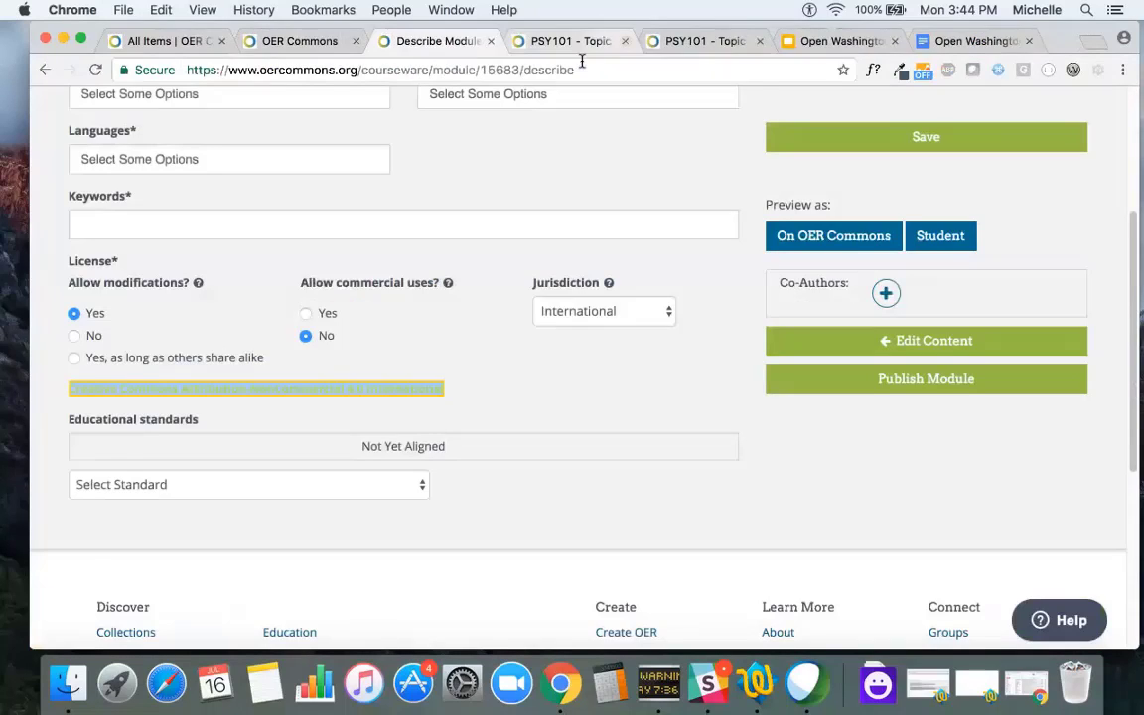
click(527, 391)
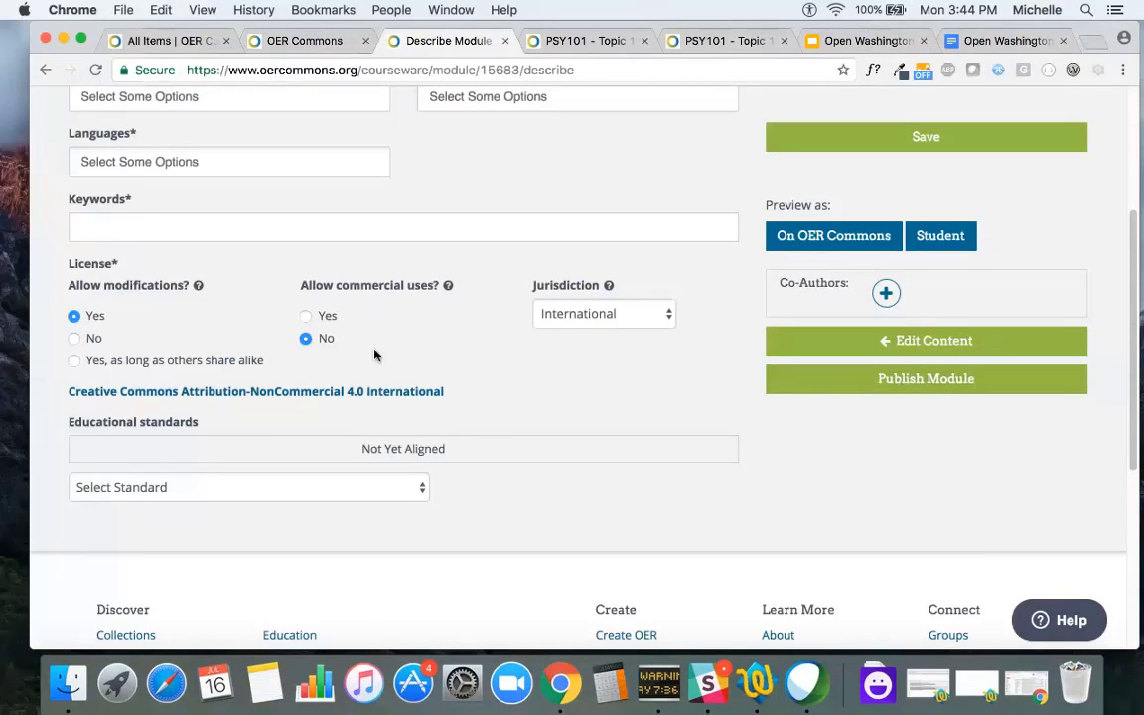
In the English Canvas Course Template's Submit stage, allow modifications as long as others share alike and open the license deed in a new tab
scroll(376, 354, up, 1)
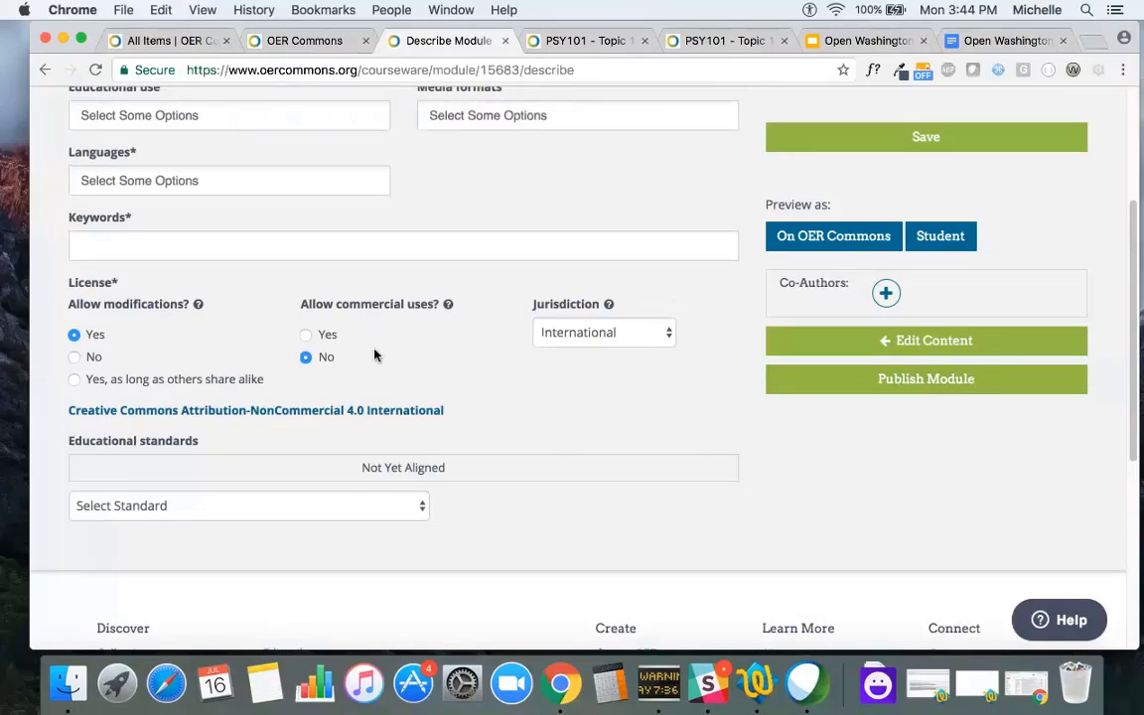
click(303, 42)
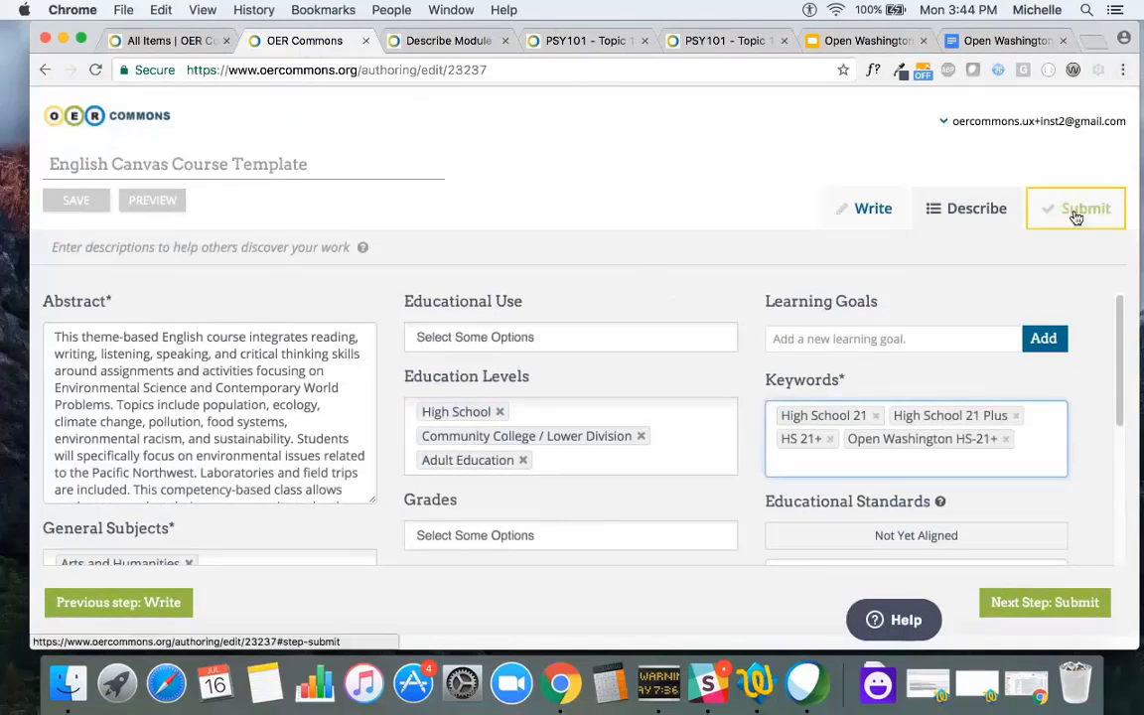
click(1075, 215)
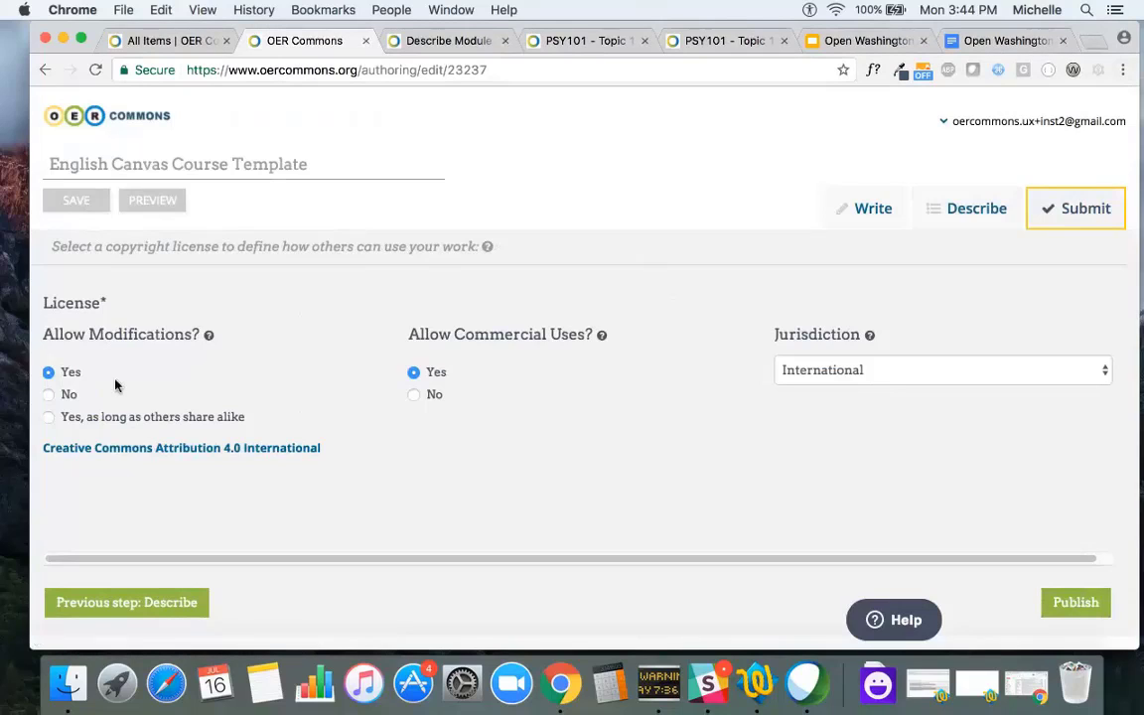
click(48, 418)
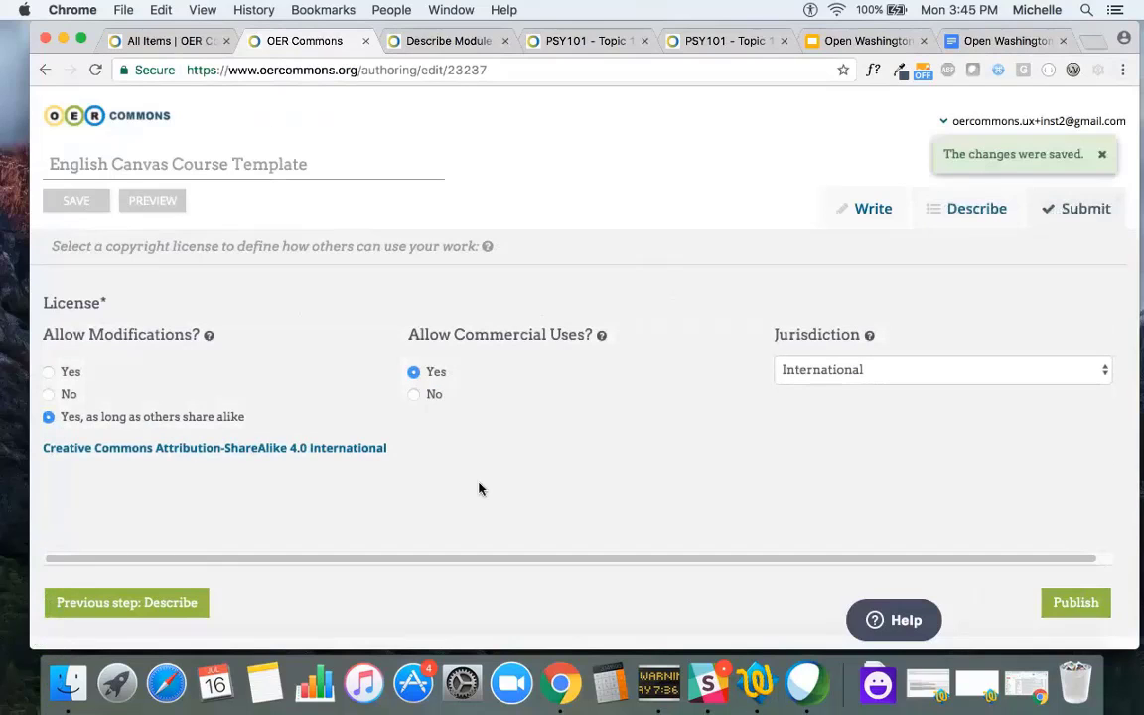
right_click(331, 452)
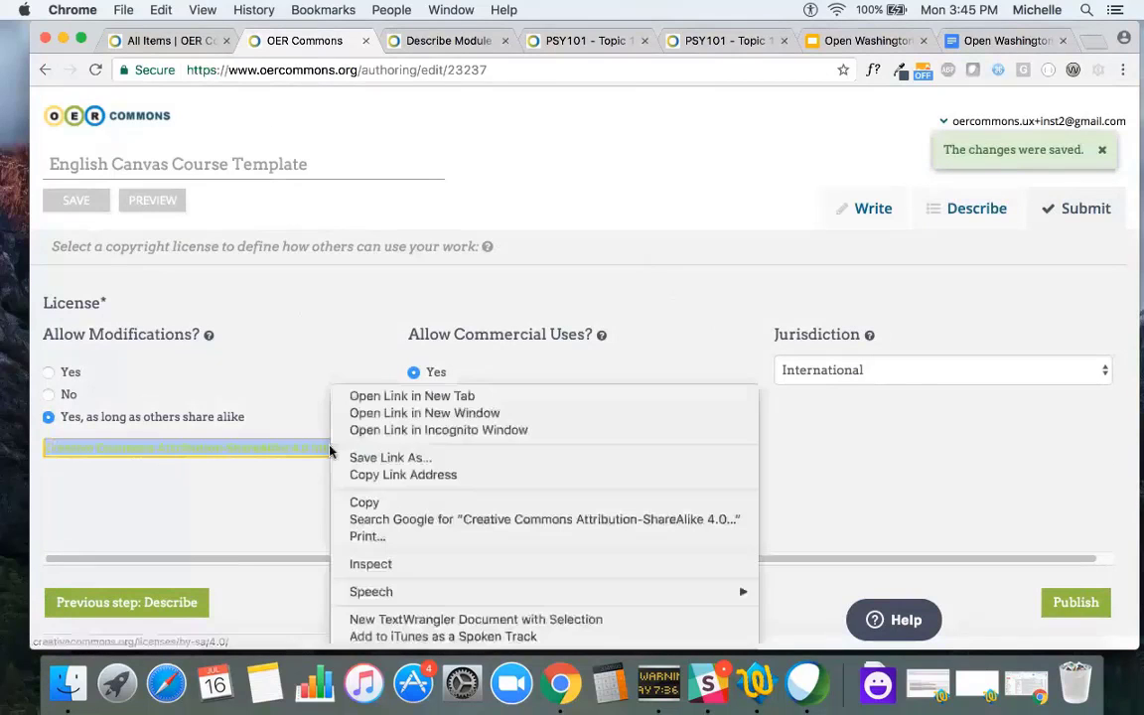
click(383, 397)
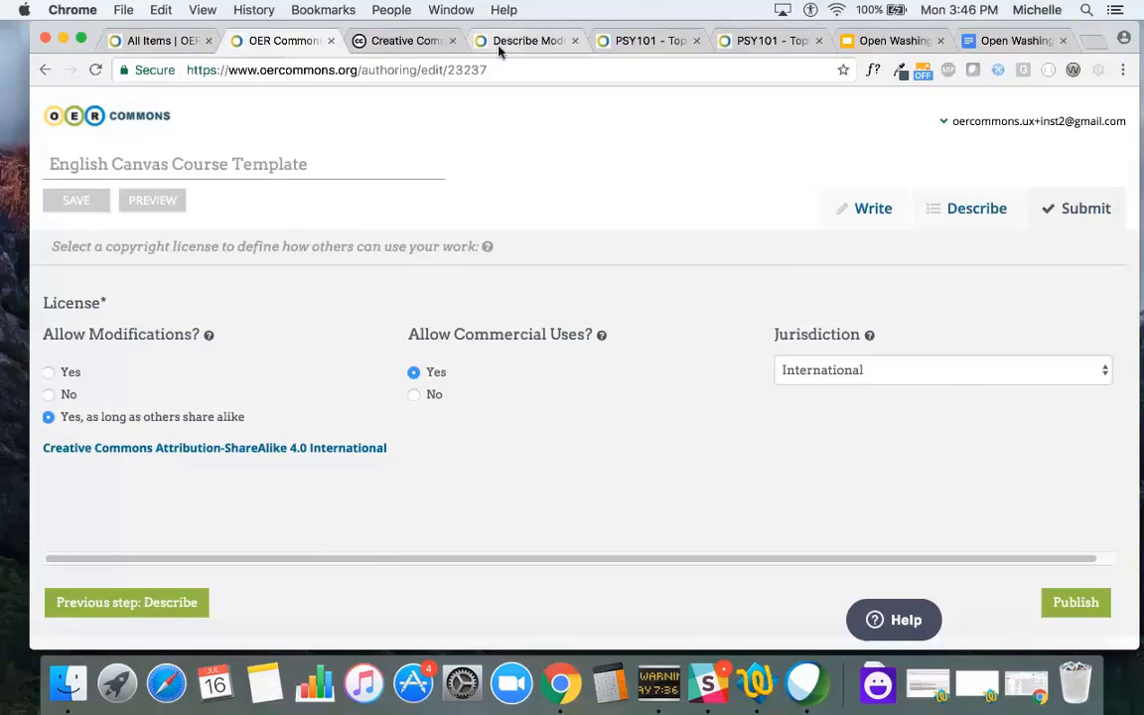
Return to the My Items page and go from there to the Open Washington hub
click(136, 44)
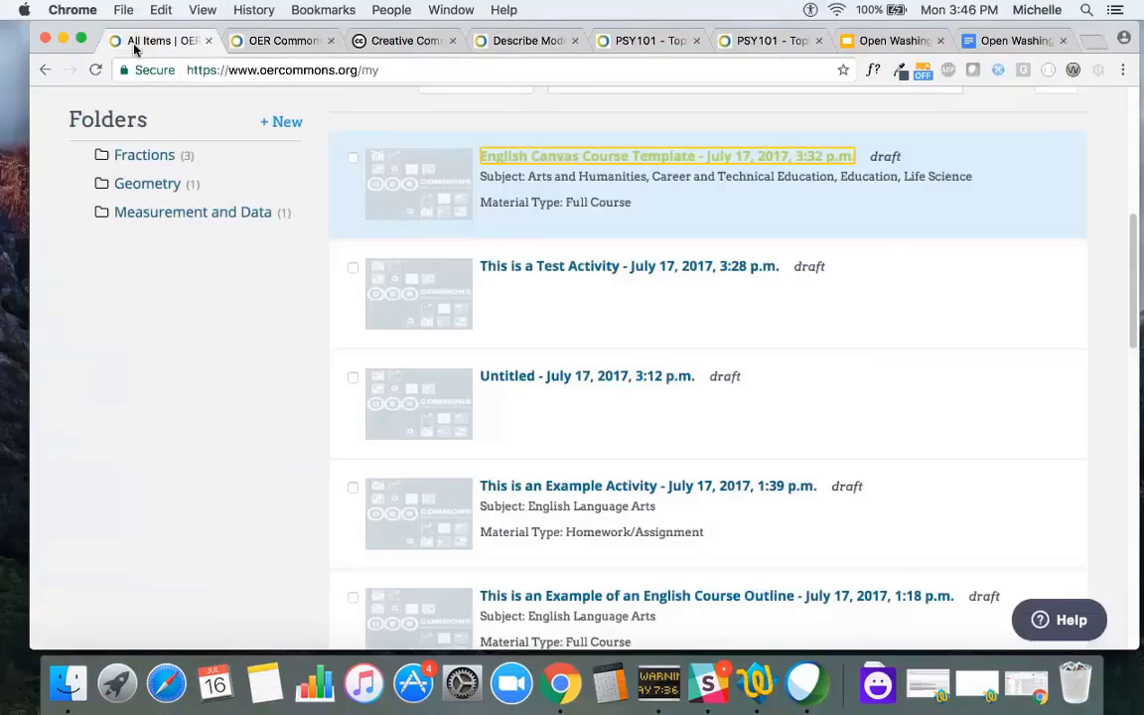
scroll(247, 411, up, 5)
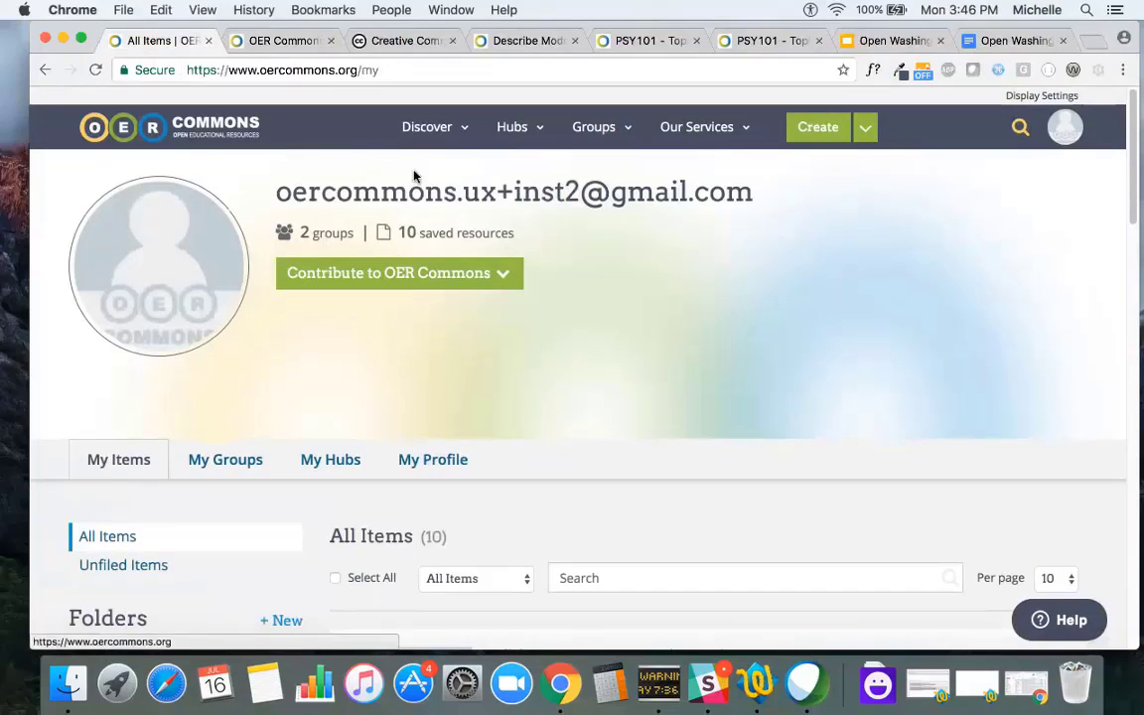
click(536, 133)
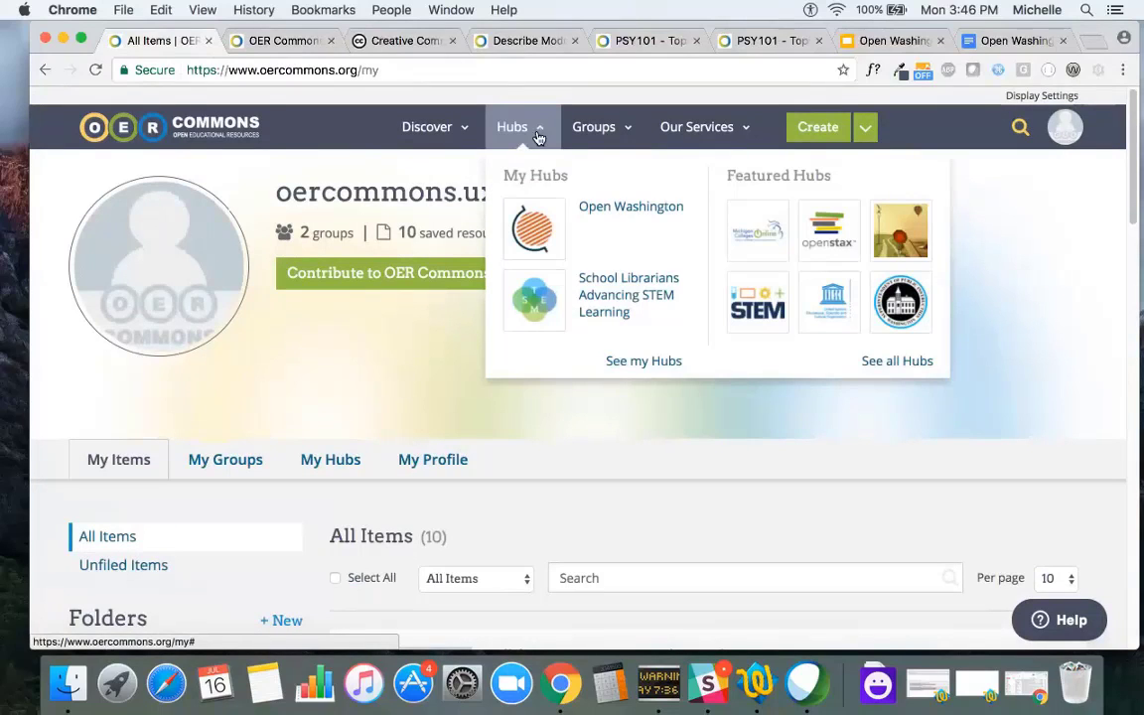
click(651, 206)
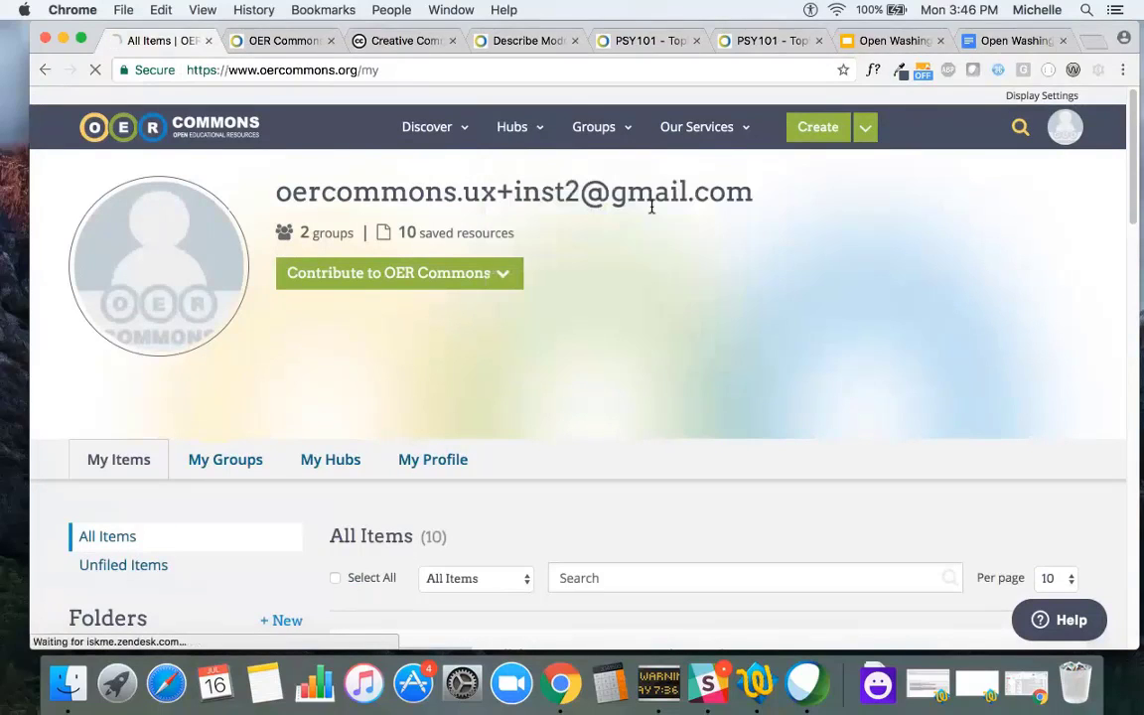
Find the High School 21+ collection among the hub's System Projects and open it
scroll(568, 304, down, 10)
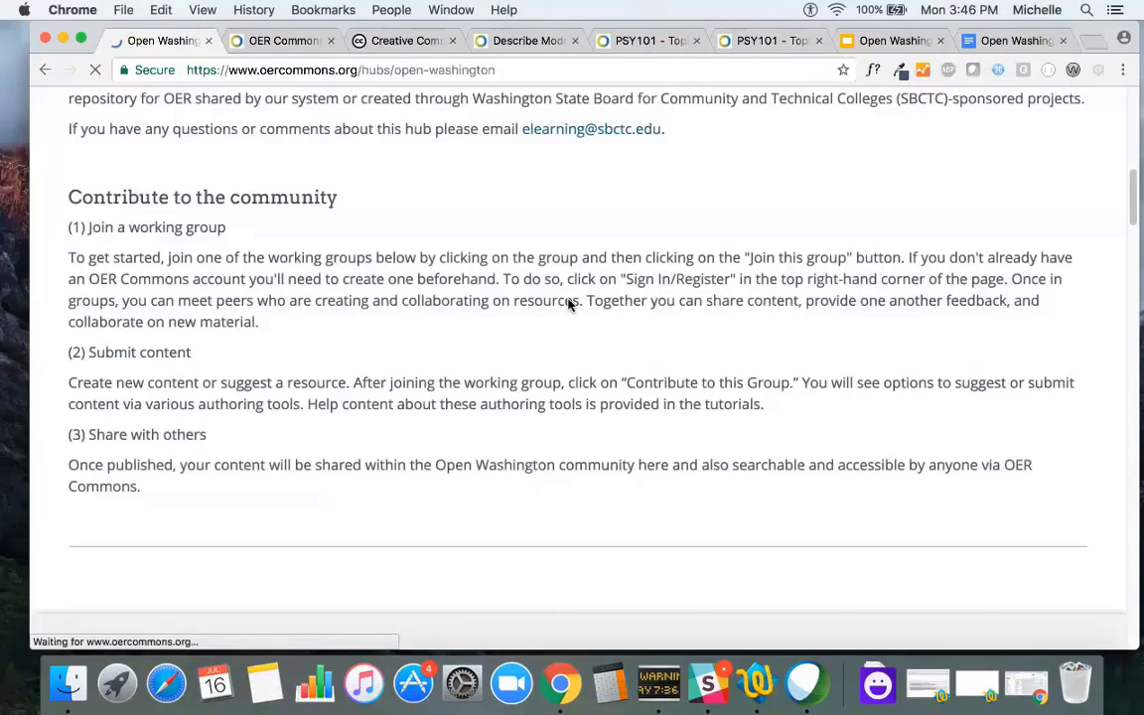
scroll(569, 305, down, 15)
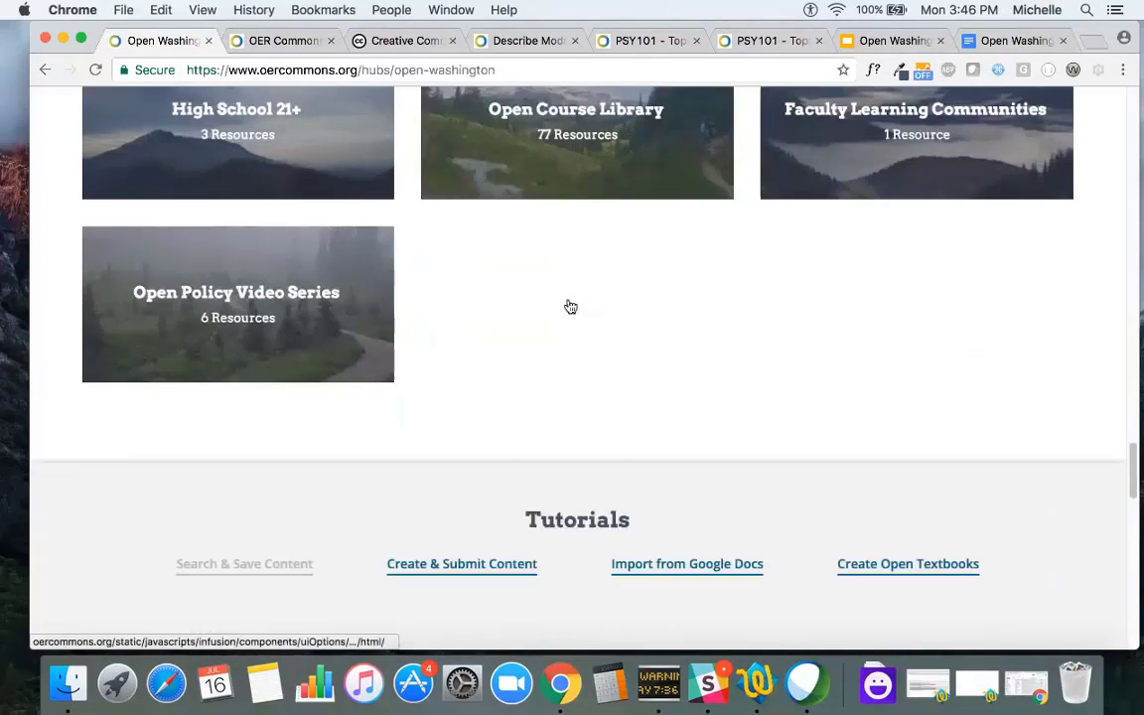
scroll(569, 304, up, 4)
click(203, 511)
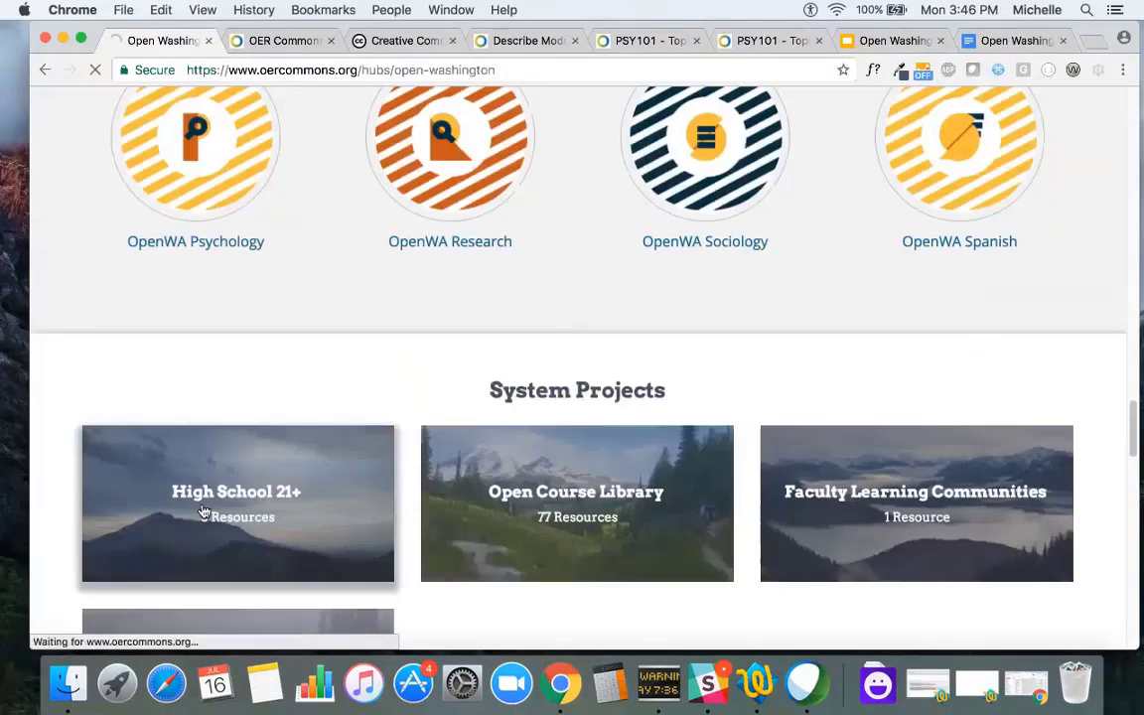
Open the collection's "Contemporary World Problems, Environmental Science & English" resource and view the formats its content is available in
scroll(284, 329, down, 3)
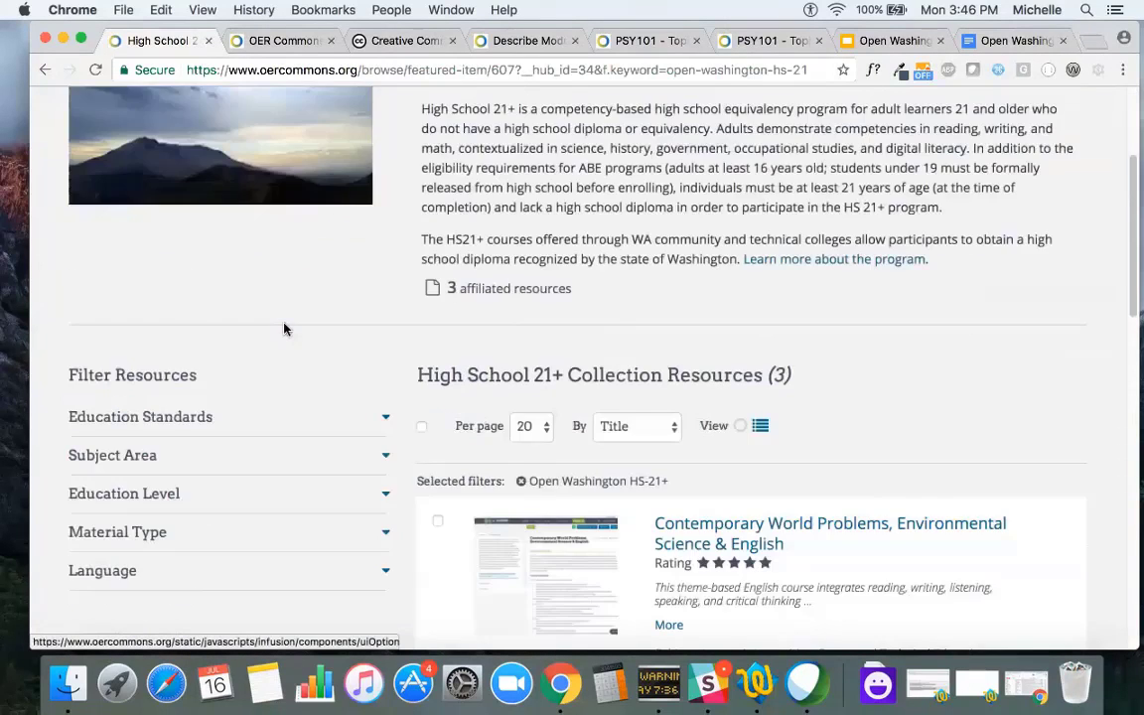
scroll(284, 329, down, 2)
click(685, 402)
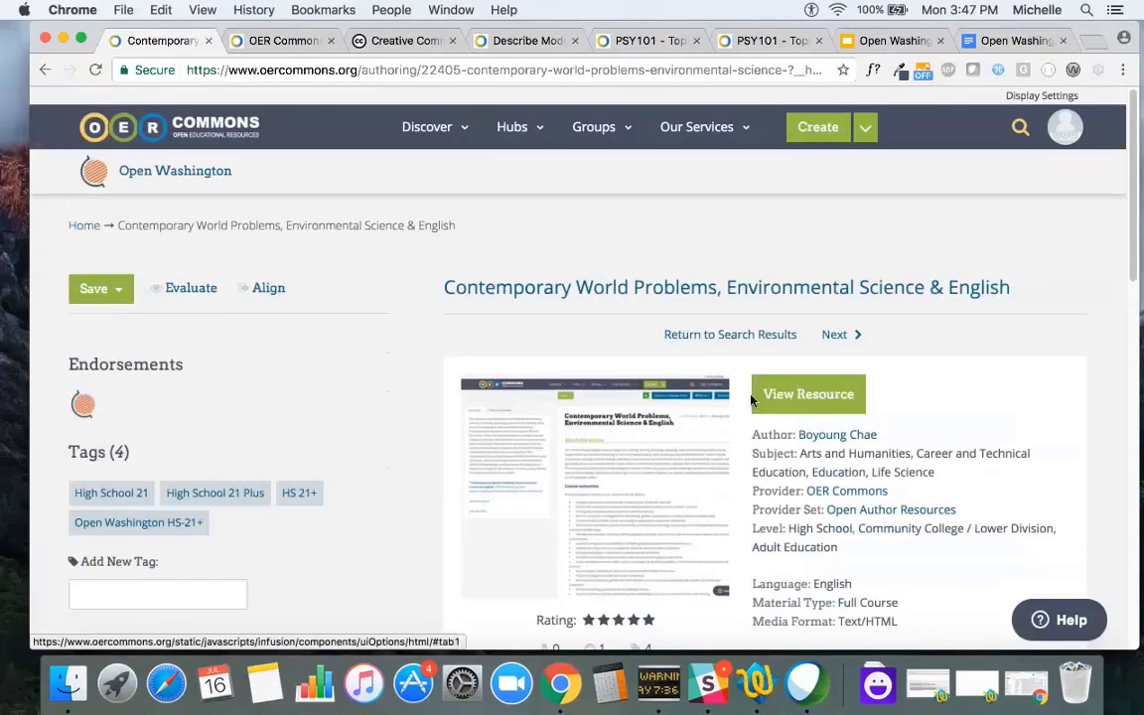
click(755, 401)
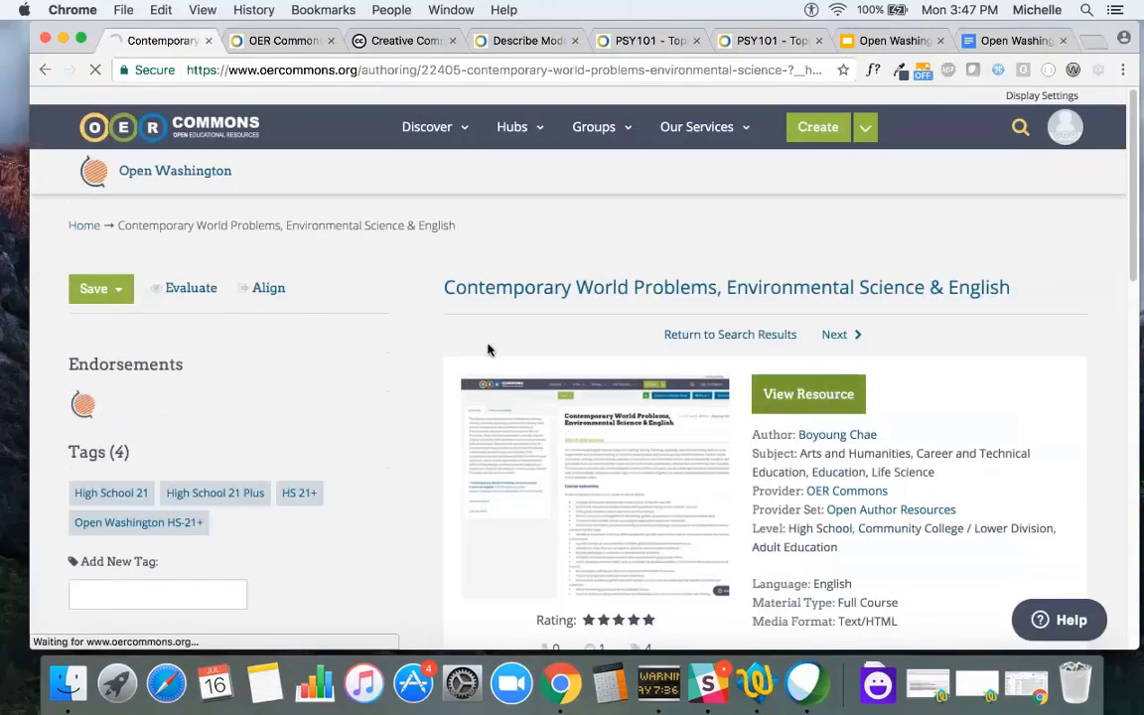
scroll(488, 348, down, 10)
scroll(488, 348, down, 5)
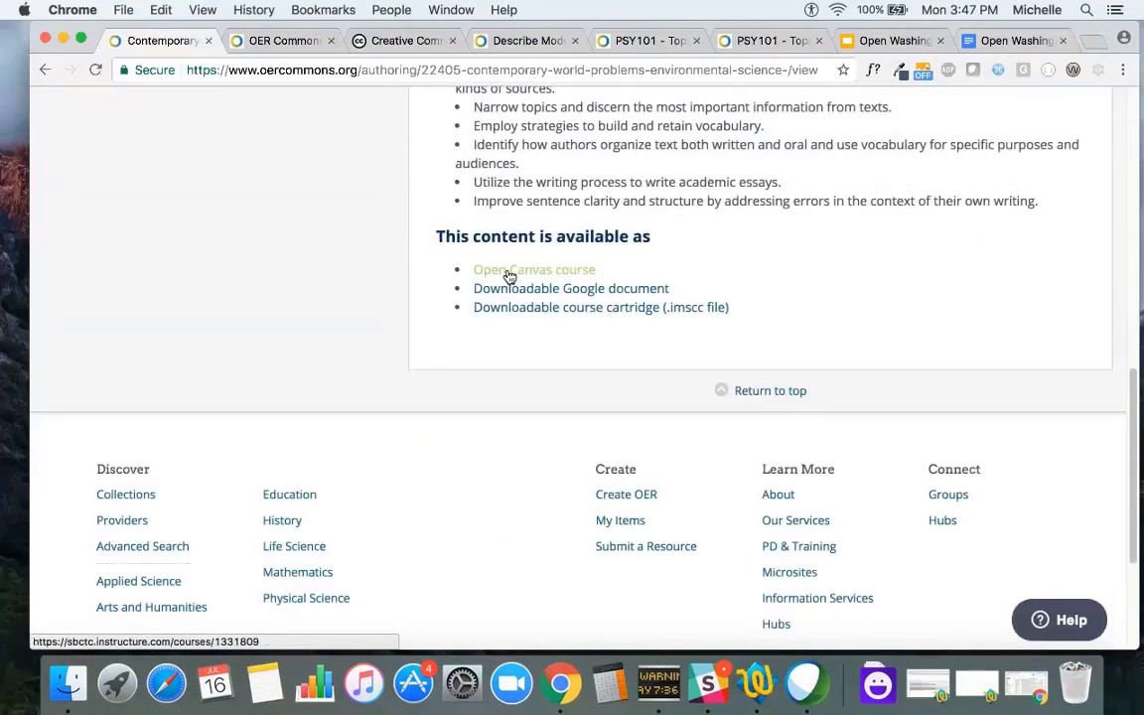
Open the resource's open Canvas course and look through its module list from Getting Started to the Scientific Thinking assessment
click(507, 272)
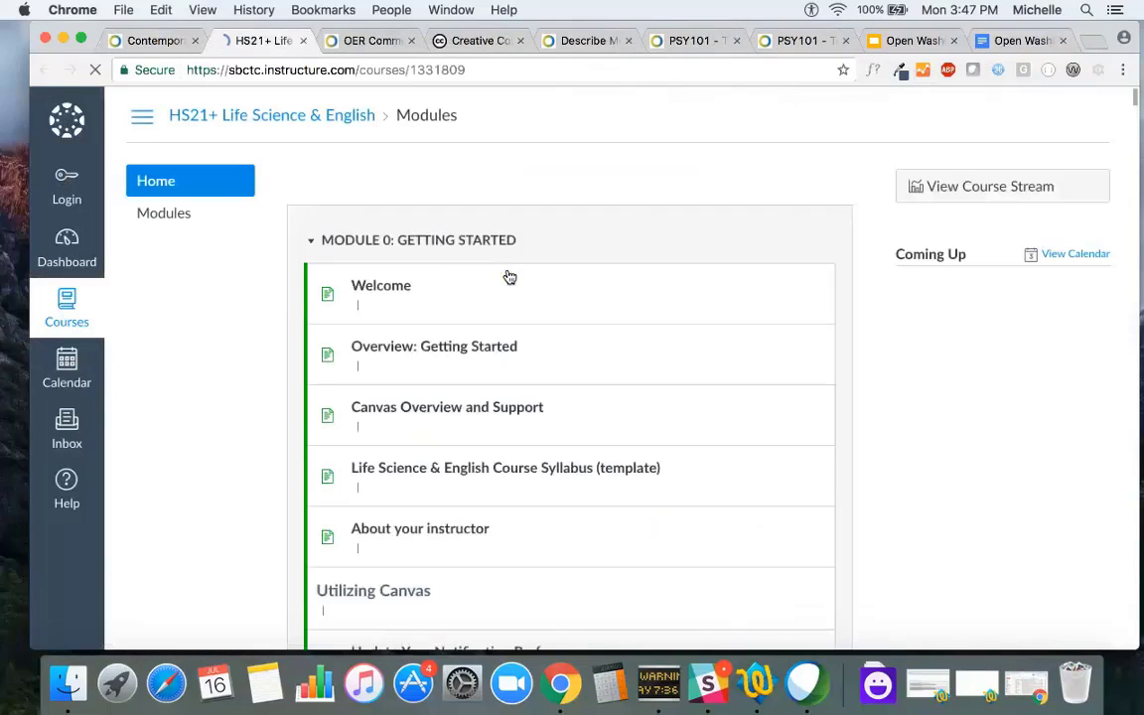
scroll(509, 277, down, 3)
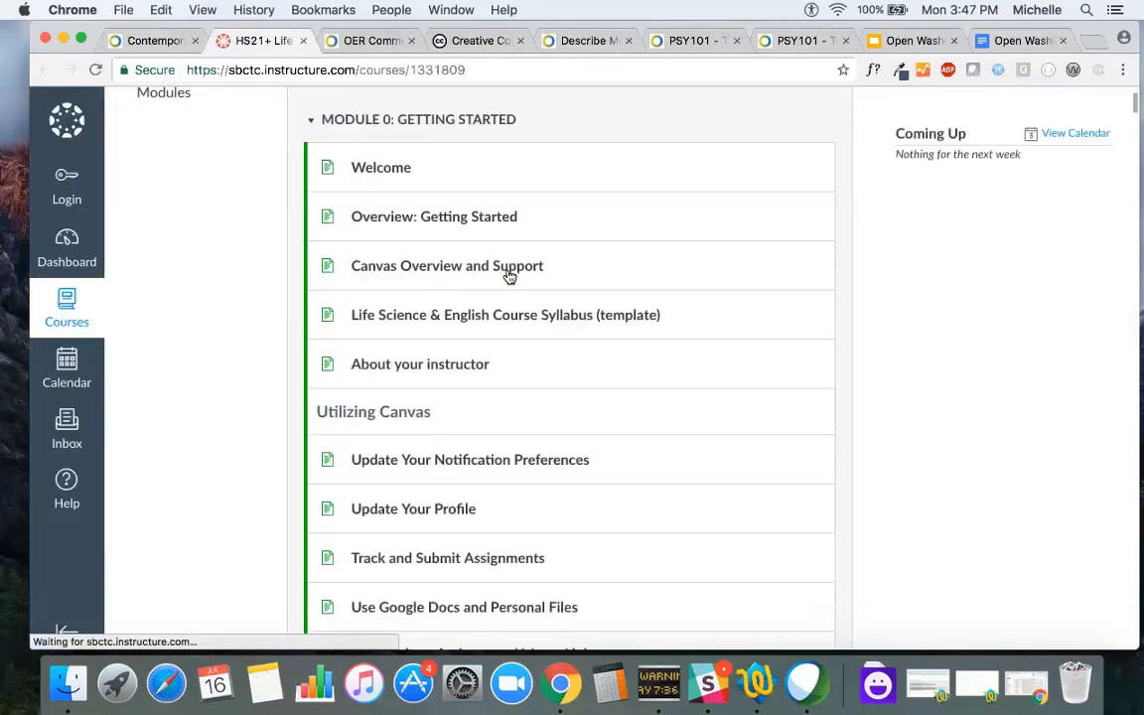
scroll(509, 277, up, 3)
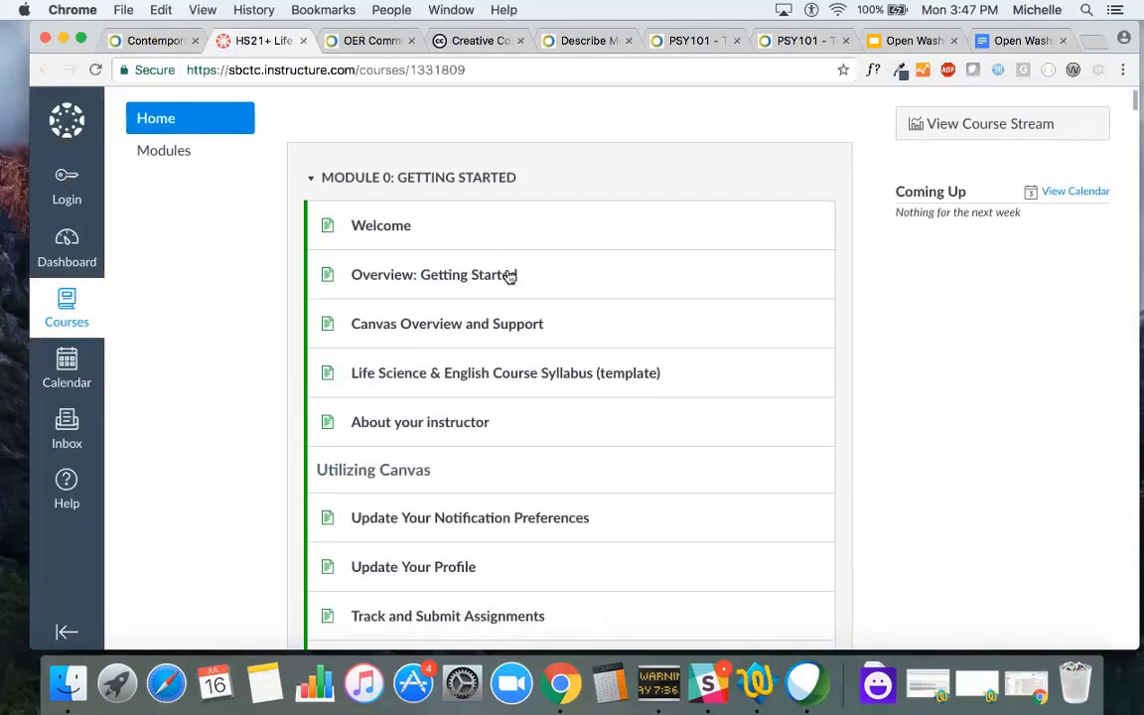
scroll(509, 277, down, 8)
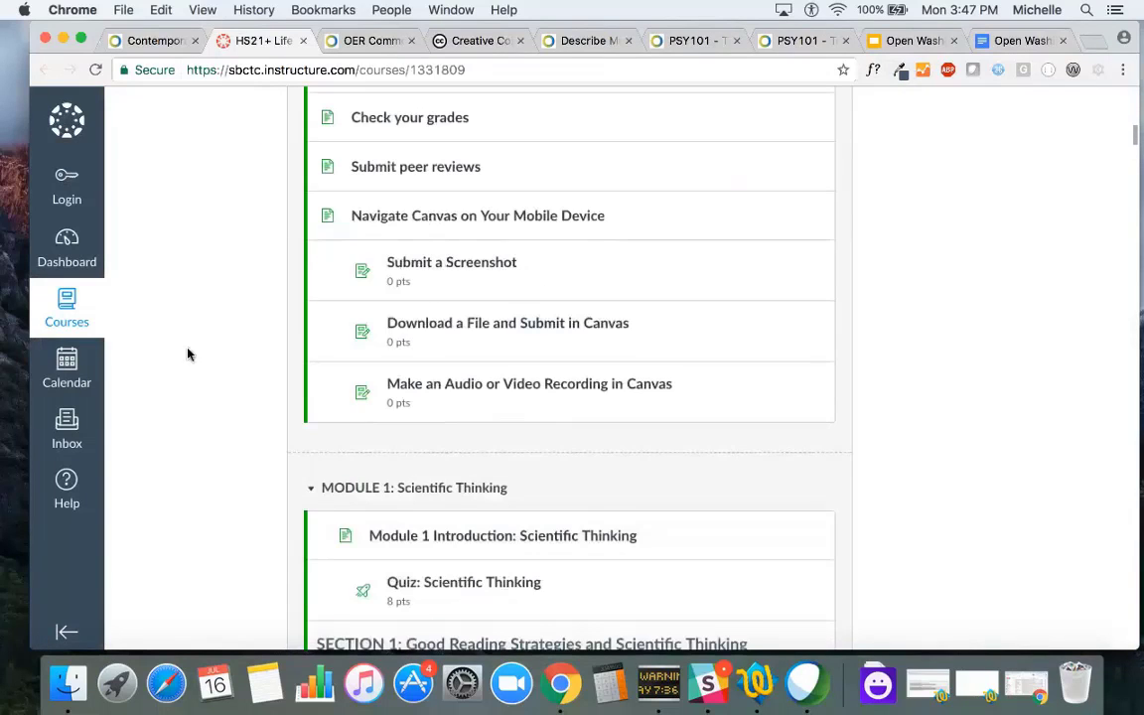
scroll(188, 354, down, 10)
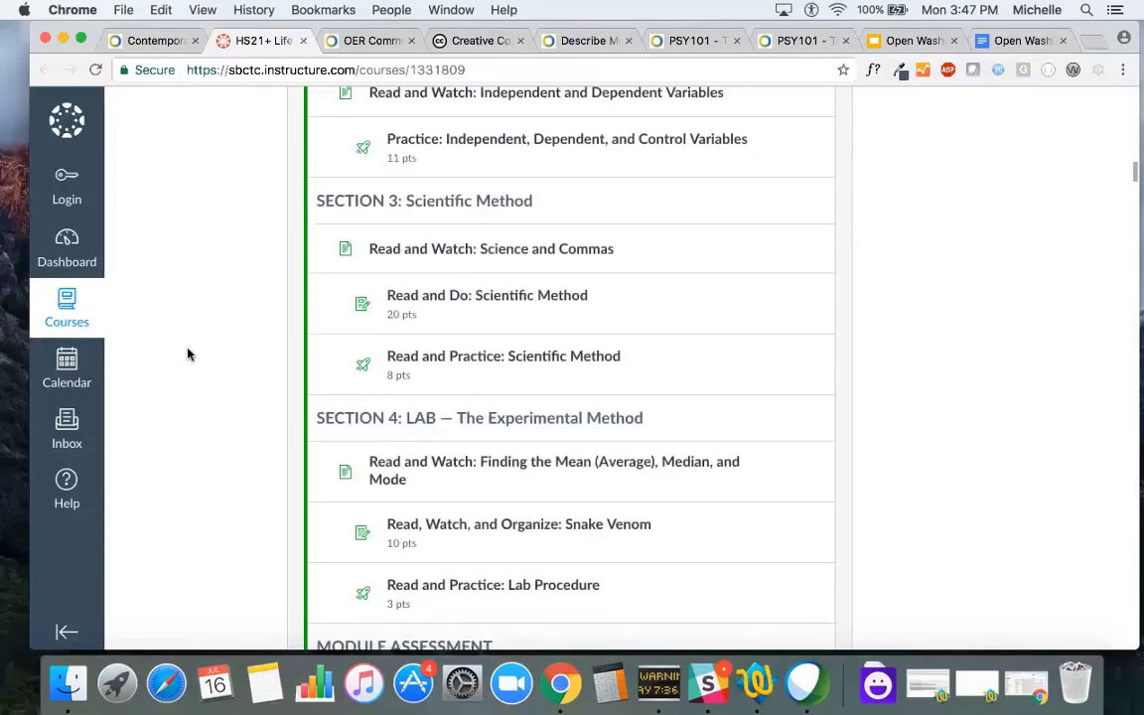
scroll(189, 354, down, 2)
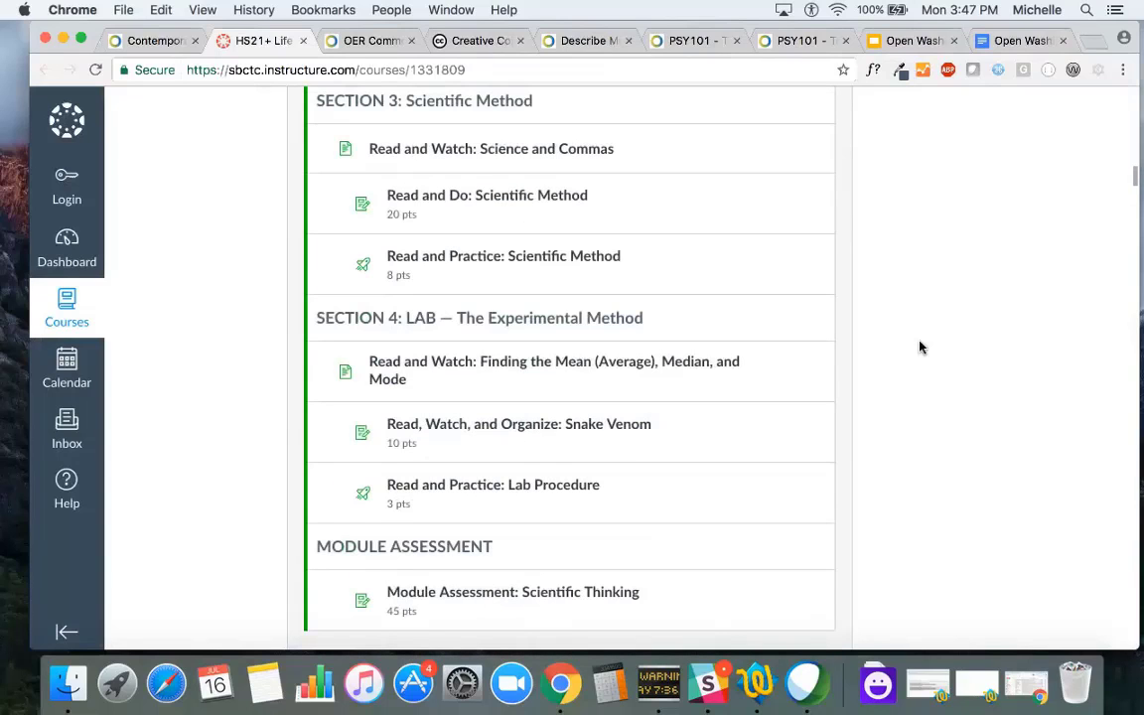